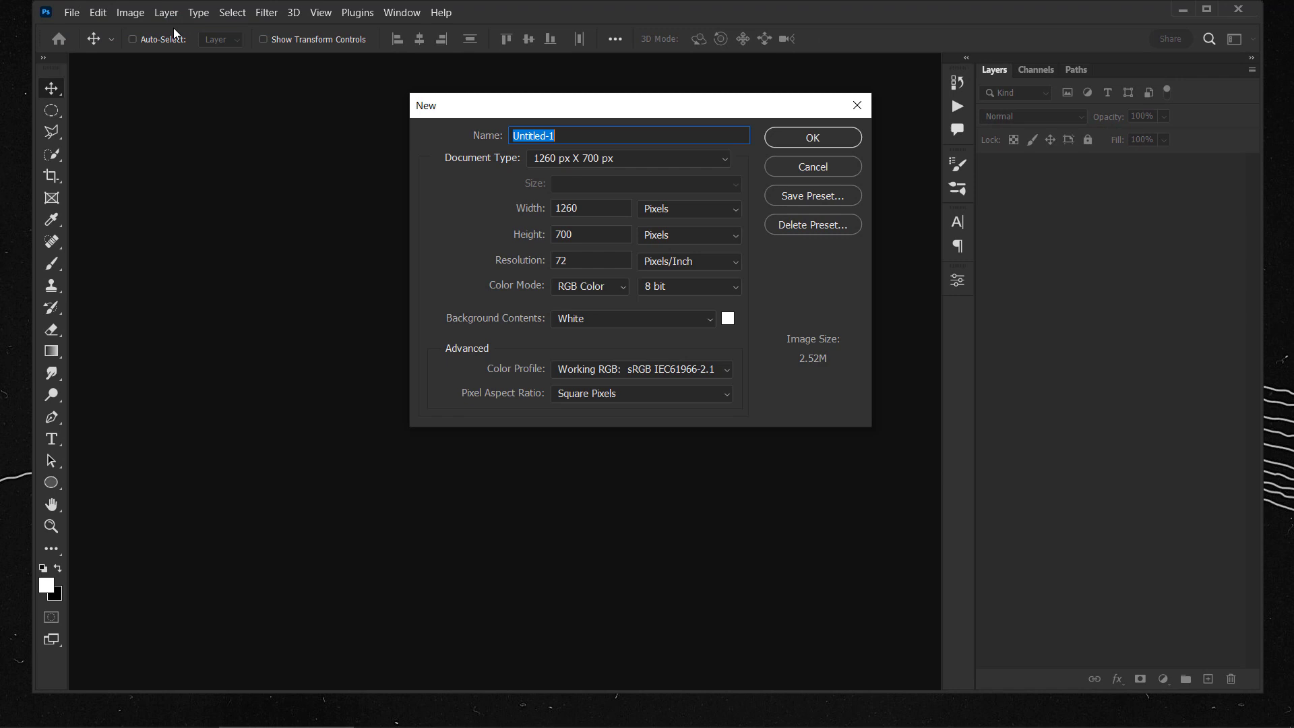
Create a new document 3000 px wide and 2000 px high at a resolution of 300 pixels/inch.
{"action": "double_click", "coordinate": [603, 210]}
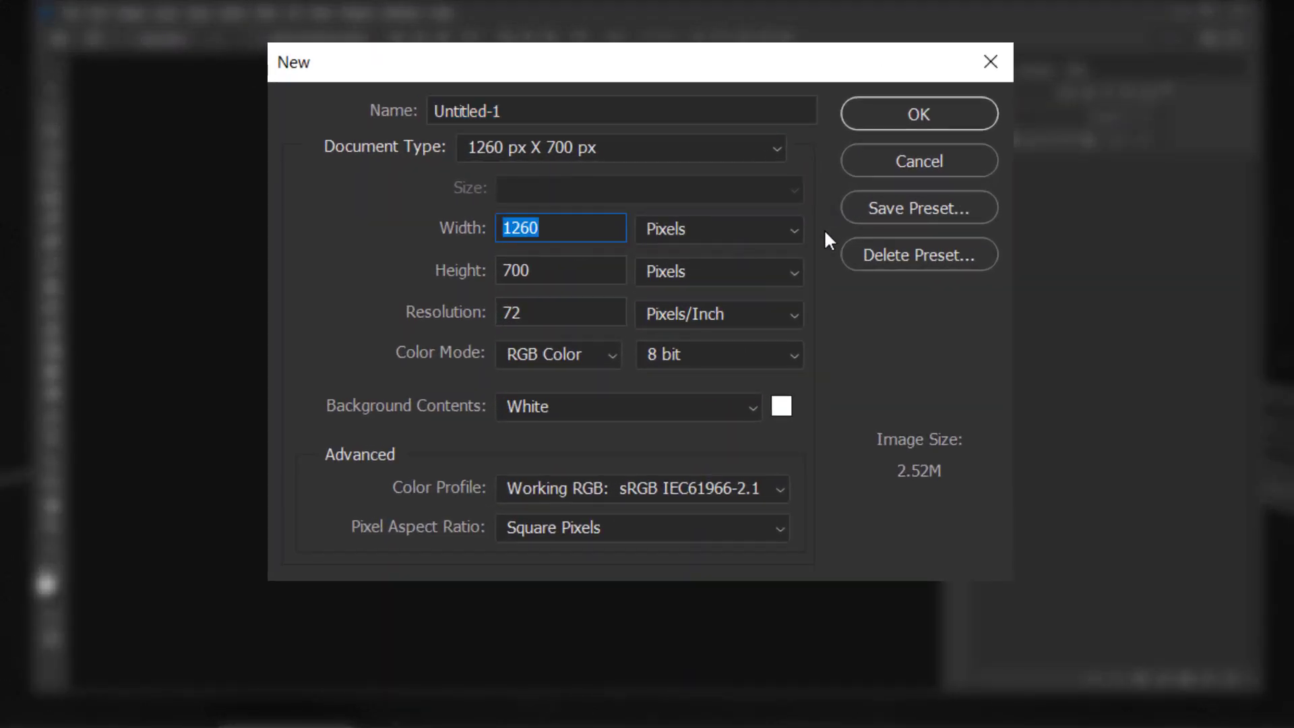
{"action": "type", "text": "3000"}
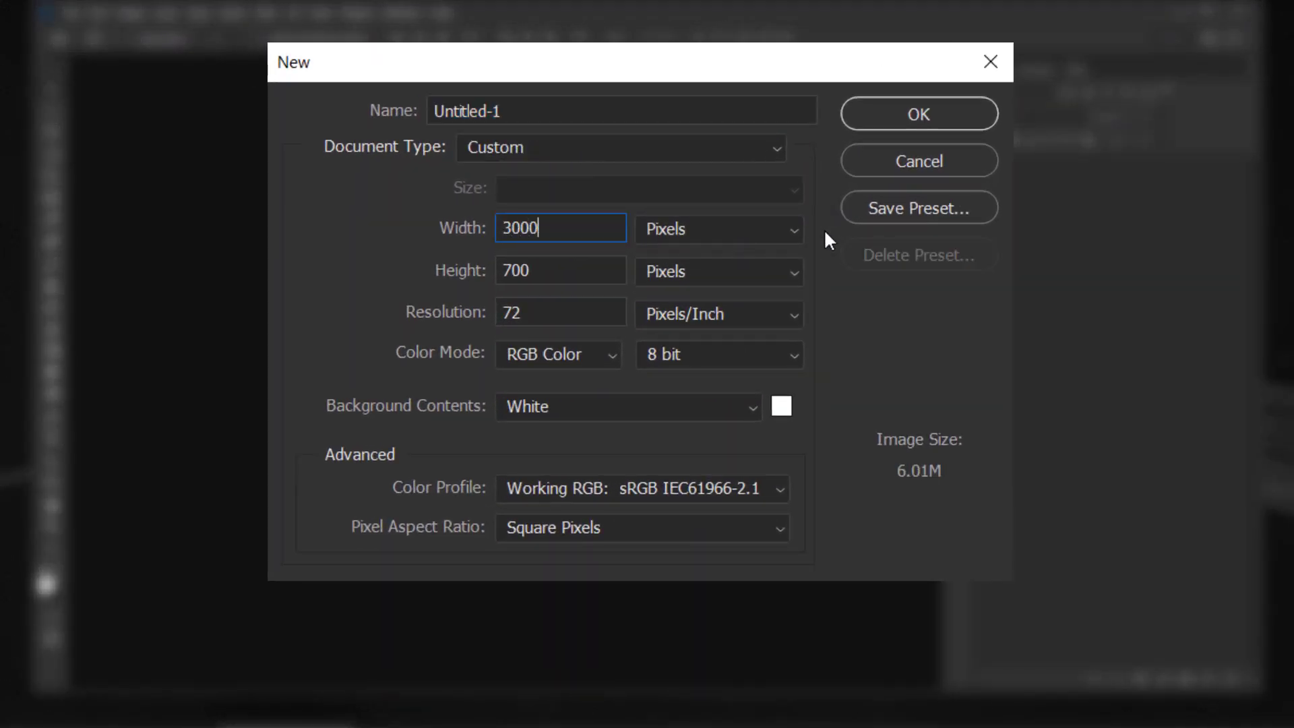
{"action": "key", "text": "Tab"}
{"action": "type", "text": "2000"}
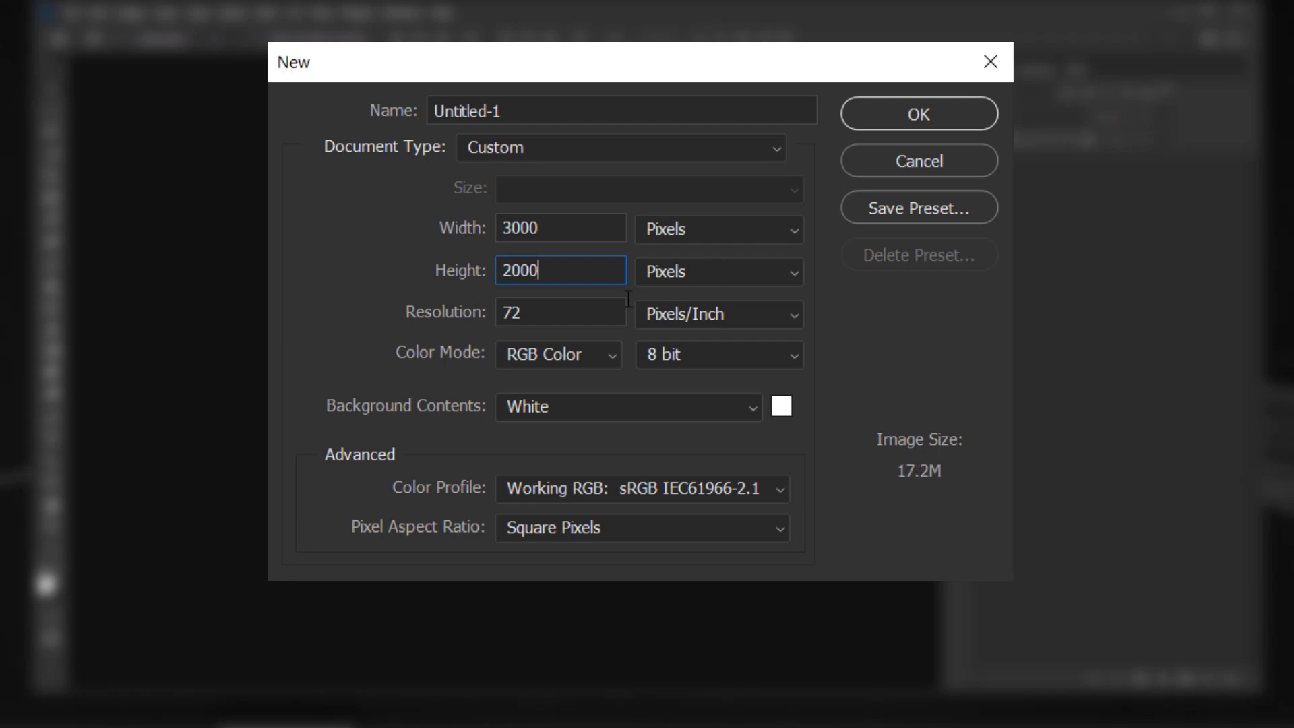
{"action": "double_click", "coordinate": [593, 316]}
{"action": "type", "text": "300"}
{"action": "left_click", "coordinate": [941, 124]}
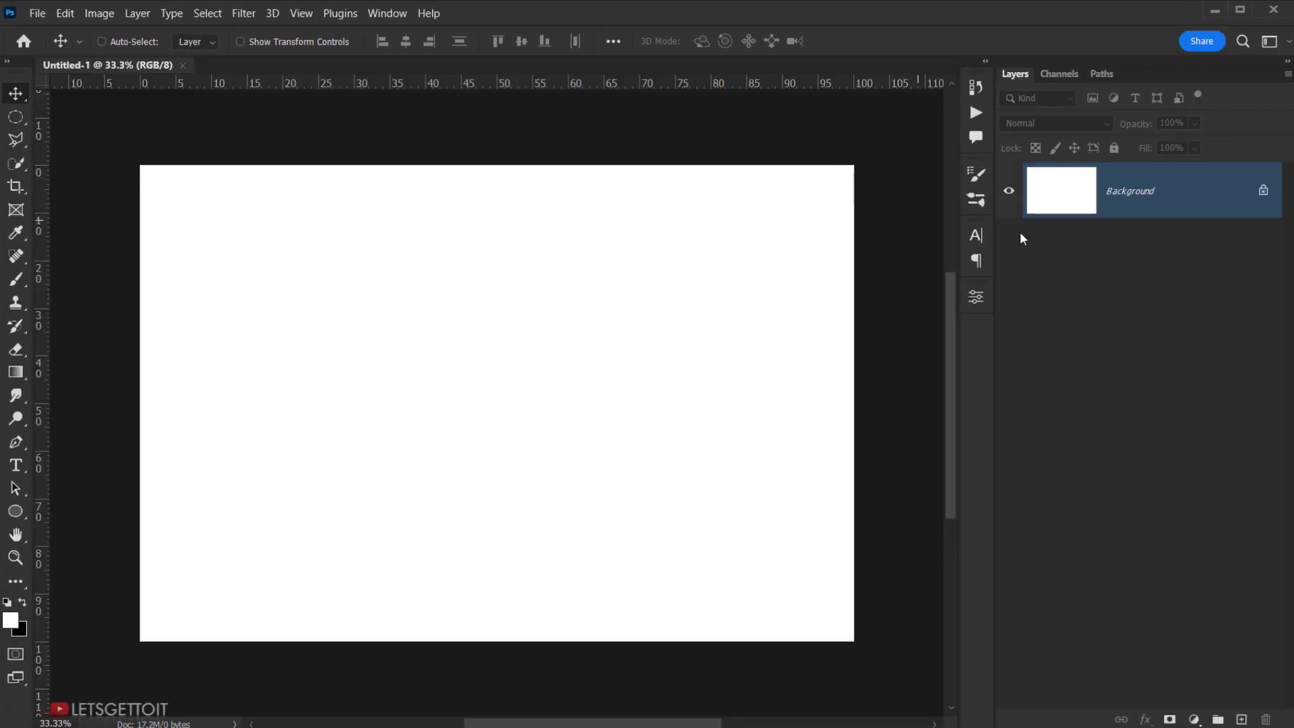
Add a Gradient fill layer above the Background layer.
{"action": "left_click", "coordinate": [1079, 213]}
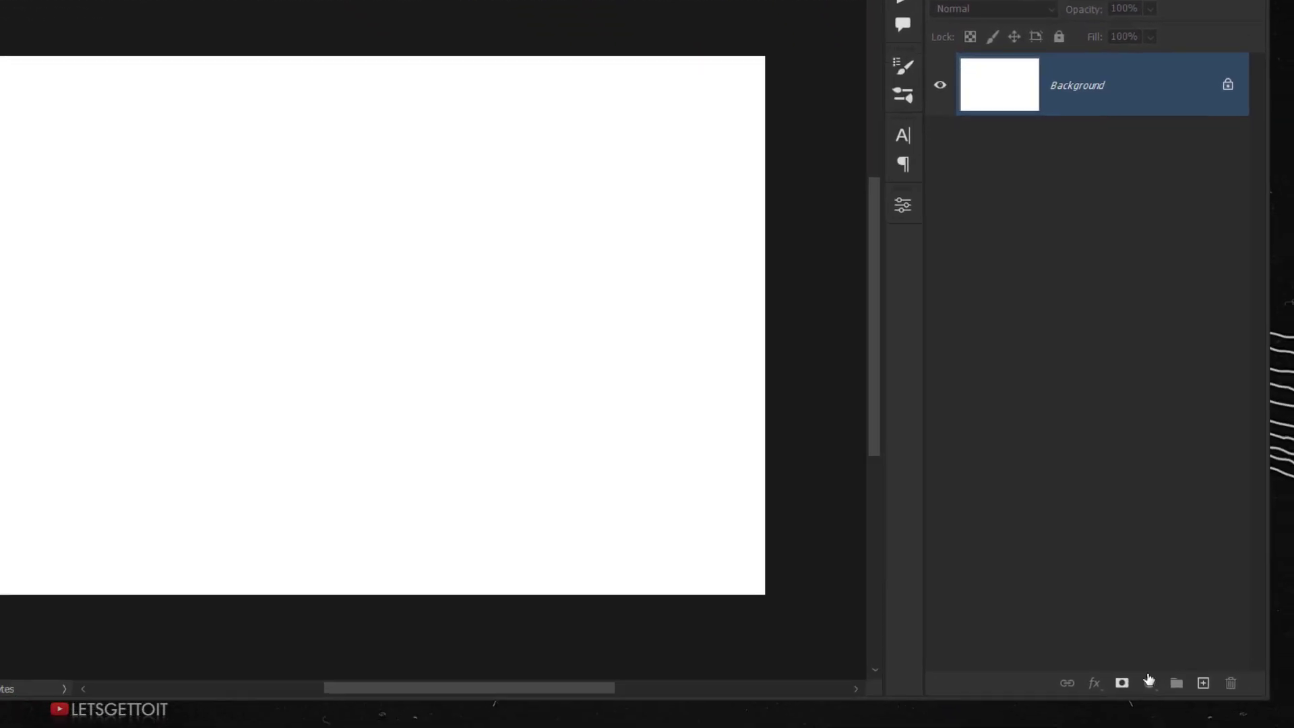
{"action": "left_click", "coordinate": [1124, 669]}
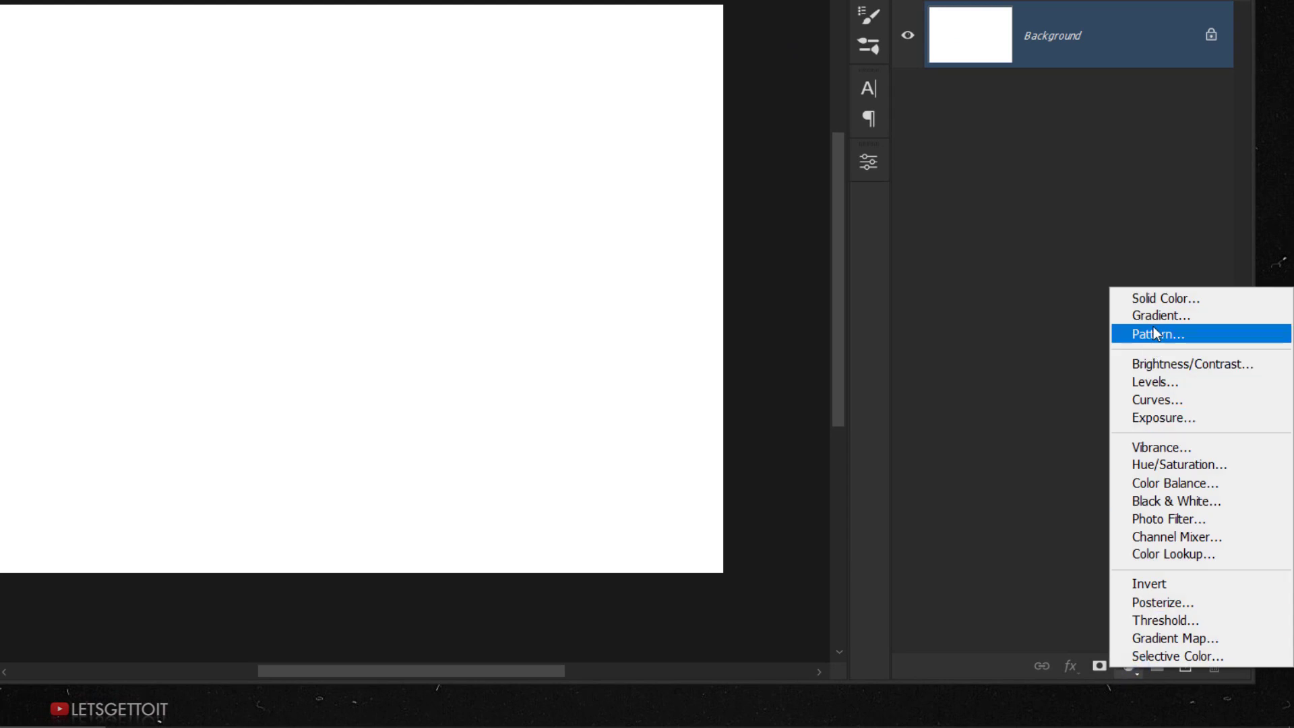
{"action": "left_click", "coordinate": [1247, 317]}
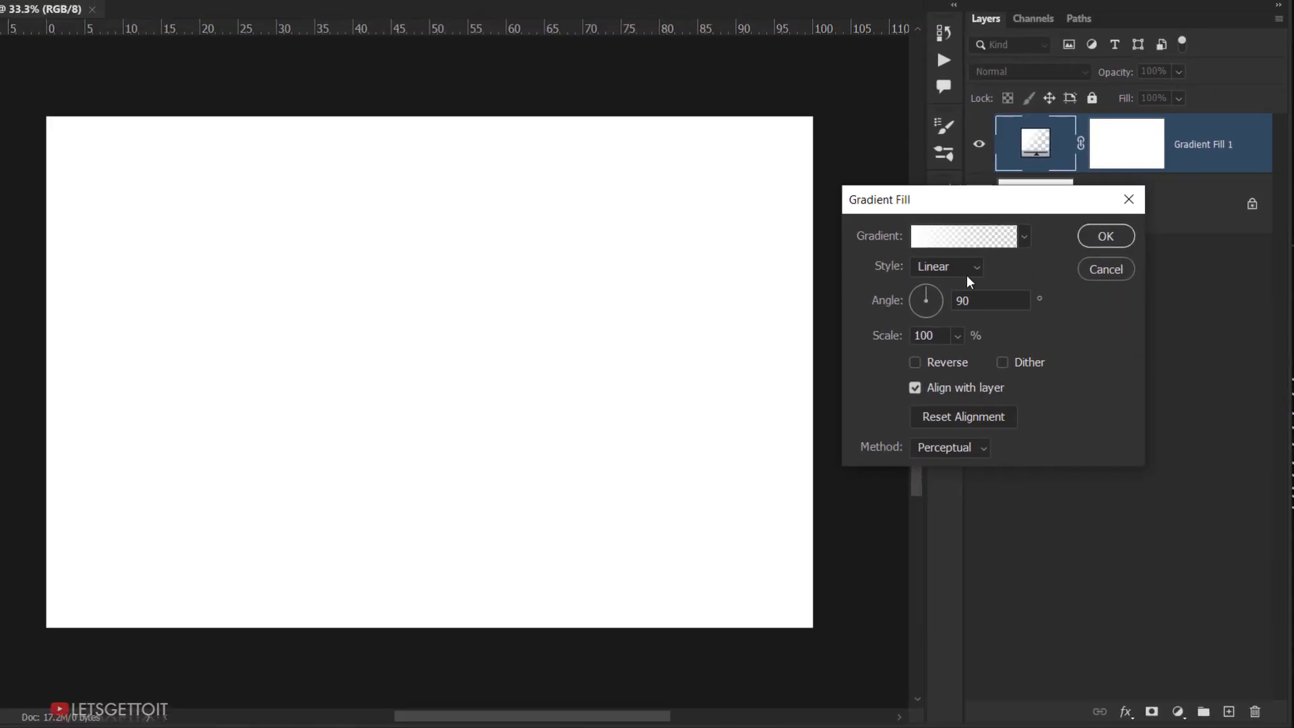
Open the fill's gradient for editing and set its starting color stop to 081625.
{"action": "left_click", "coordinate": [947, 244]}
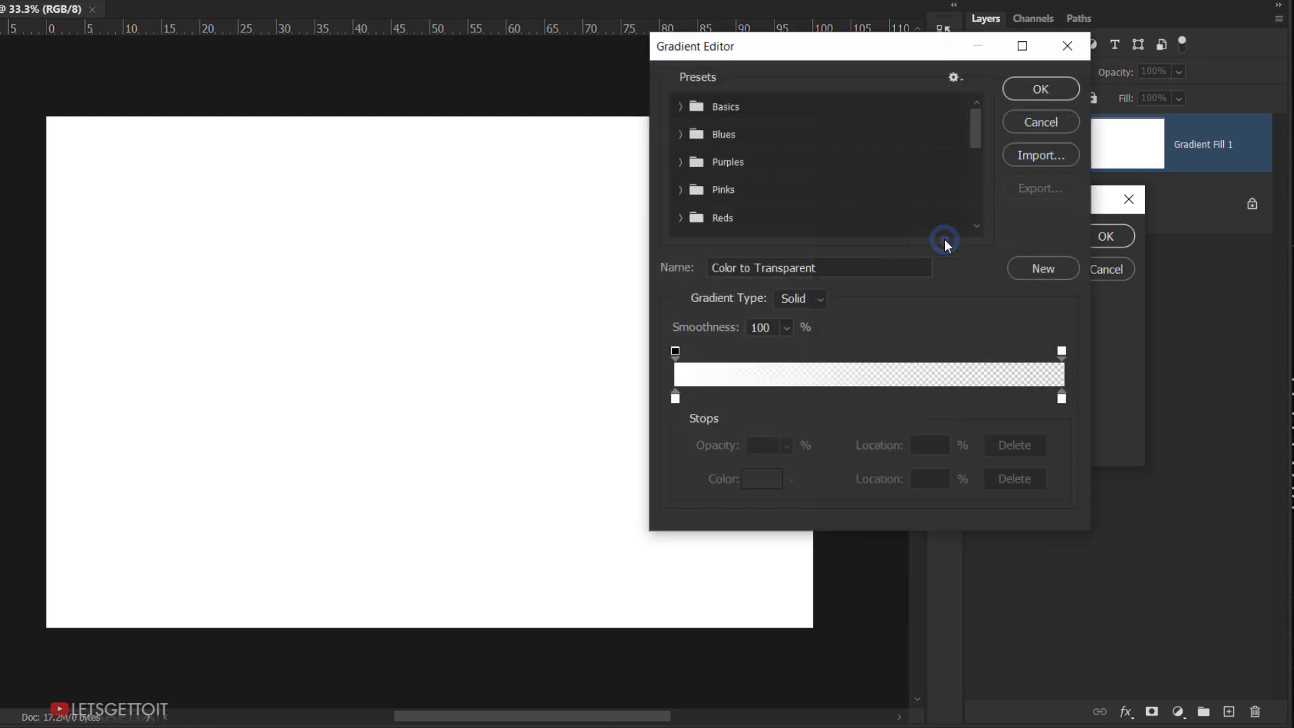
{"action": "left_click", "coordinate": [675, 399]}
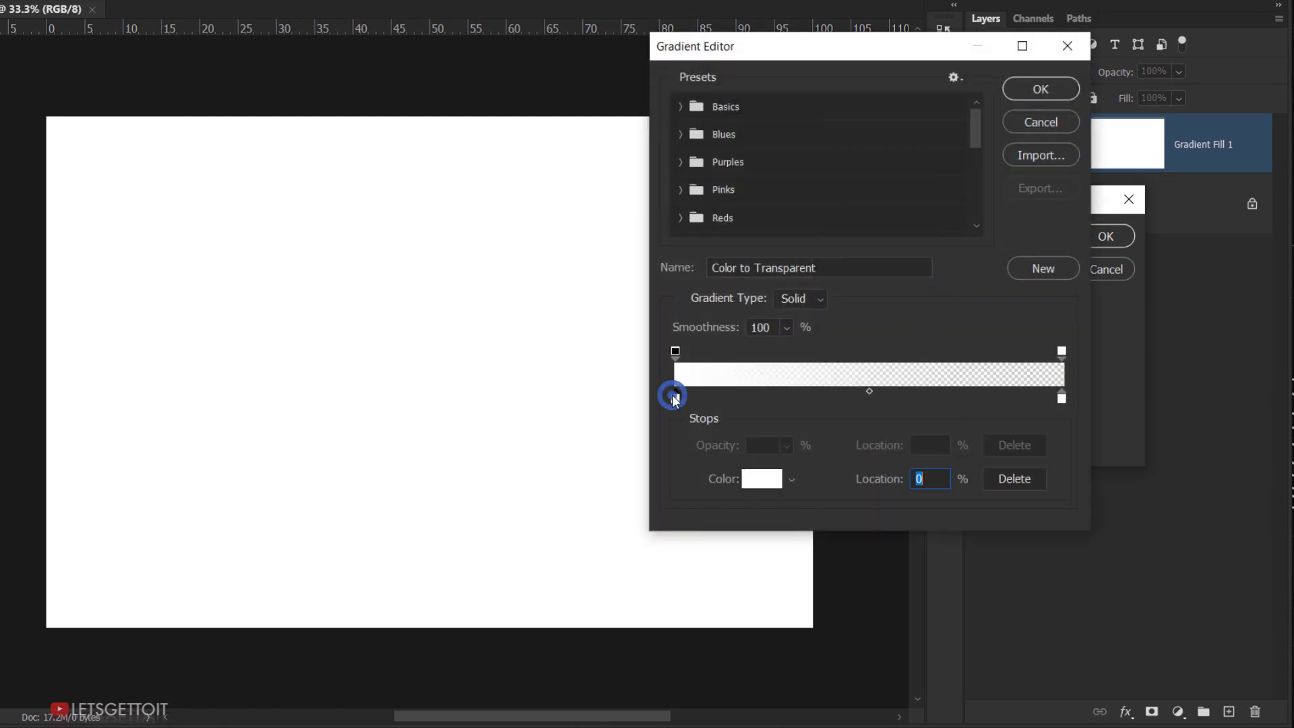
{"action": "left_click", "coordinate": [760, 483]}
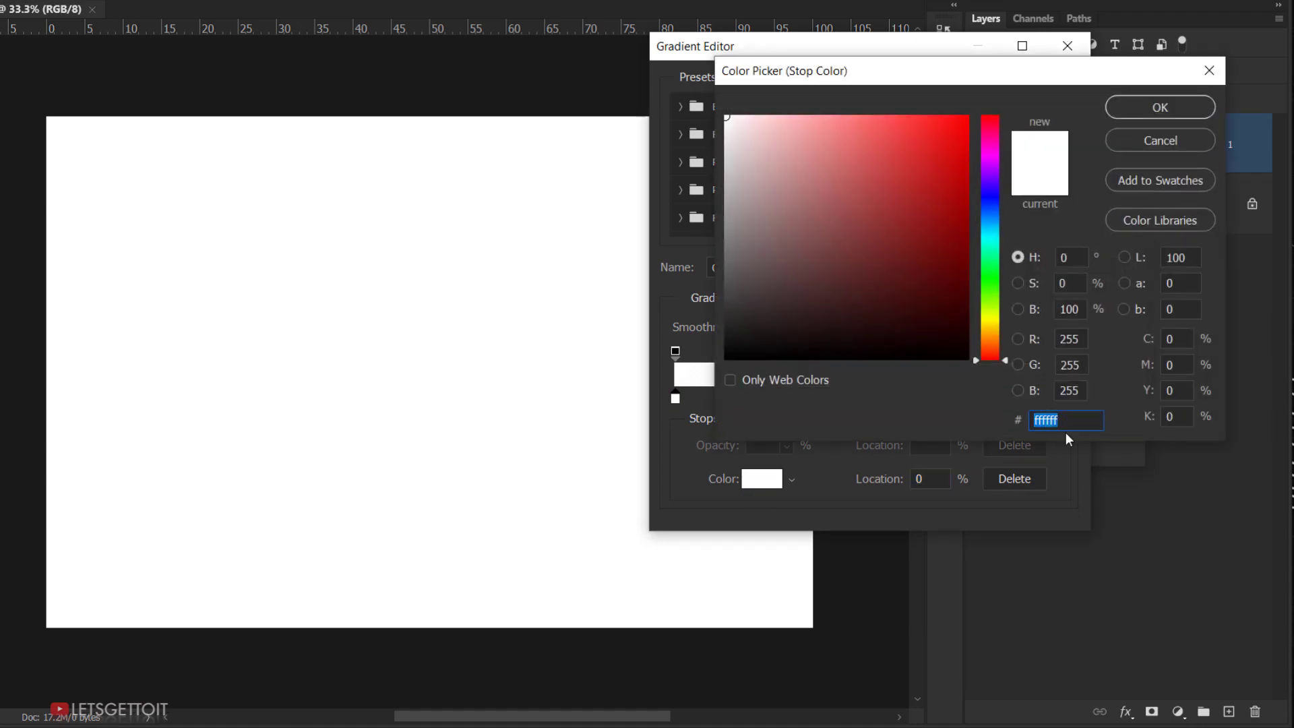
{"action": "type", "text": "08"}
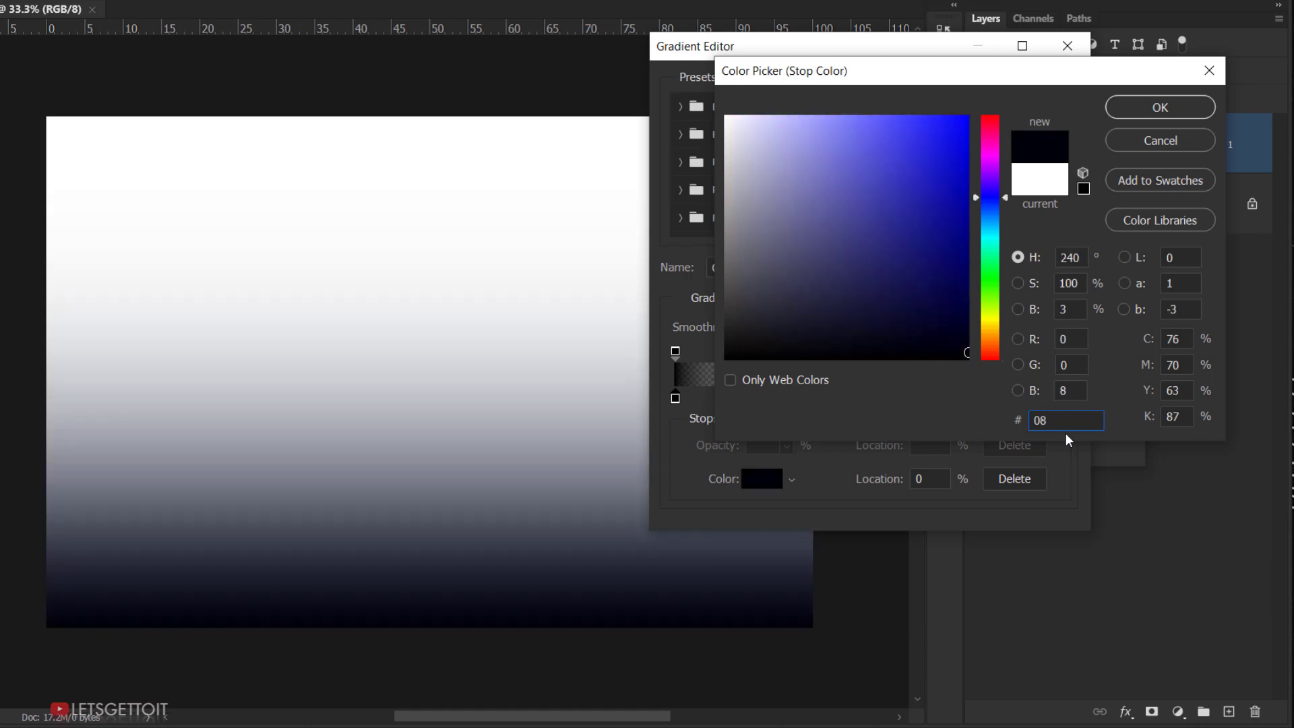
{"action": "type", "text": "1625"}
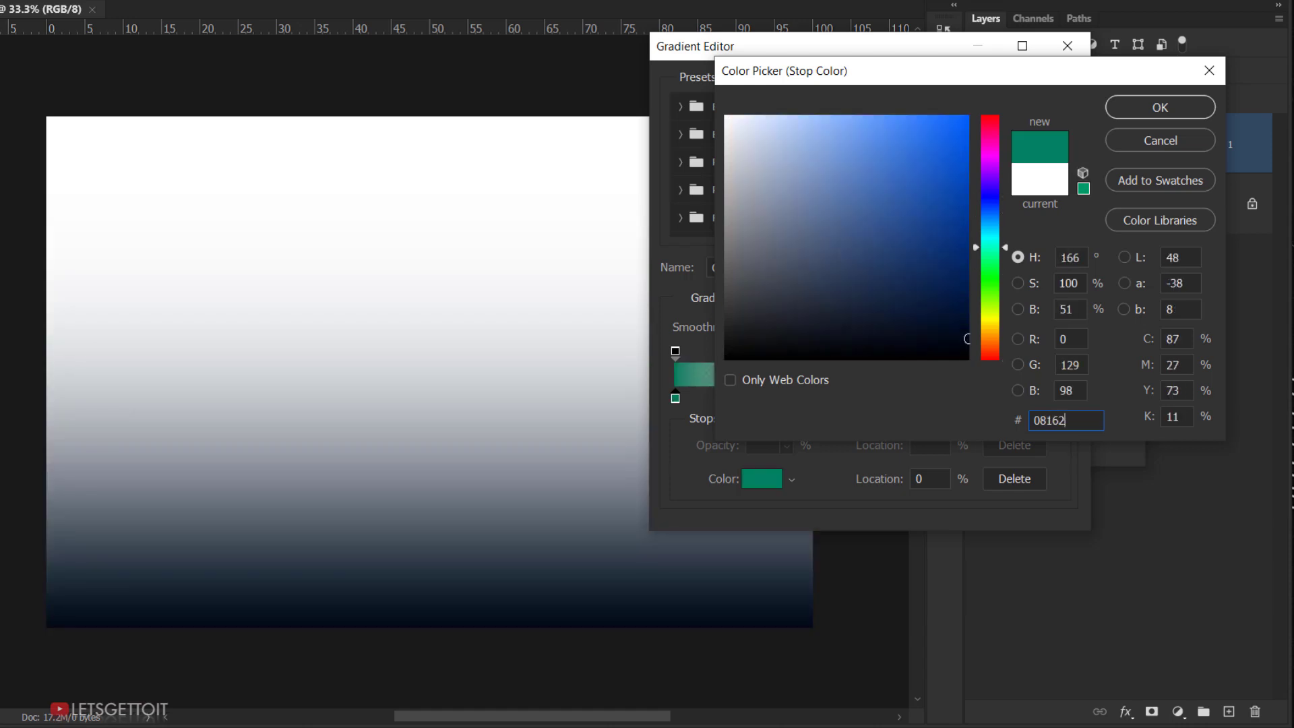
{"action": "left_click", "coordinate": [1151, 103]}
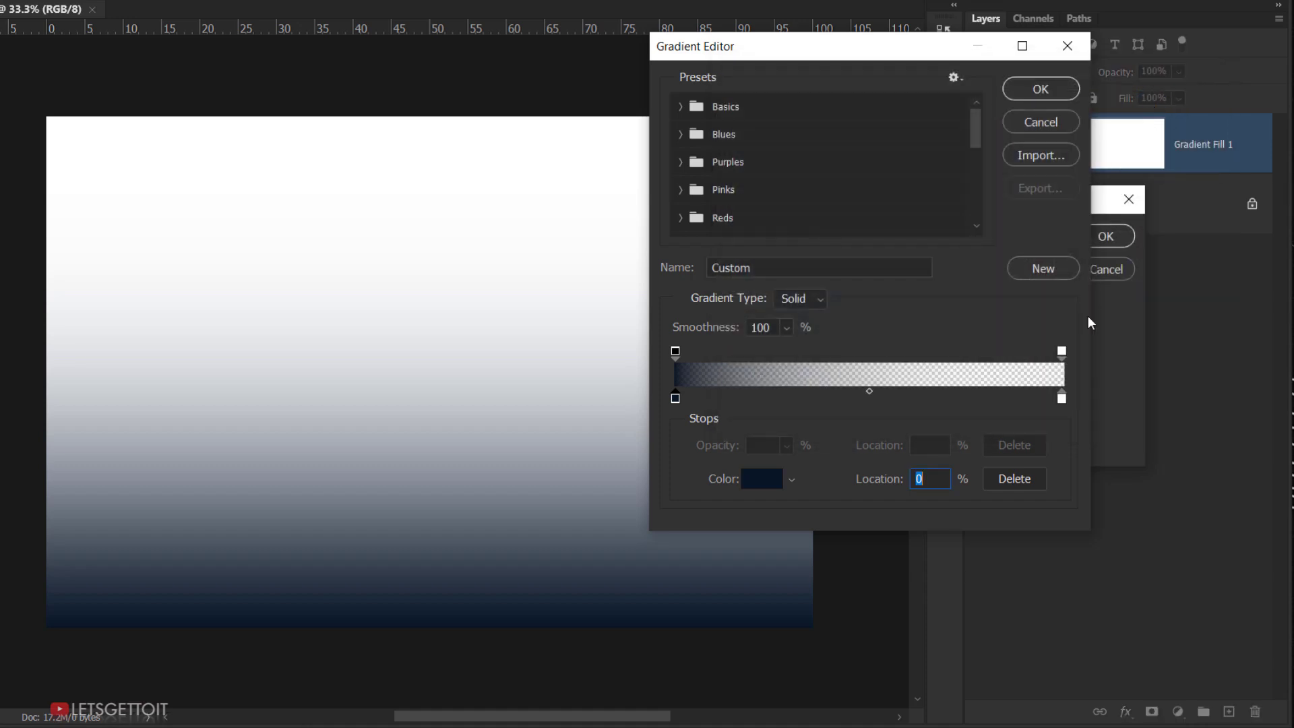
Set the gradient's end color stop, at location 100%, to 081625.
{"action": "left_click", "coordinate": [1062, 398]}
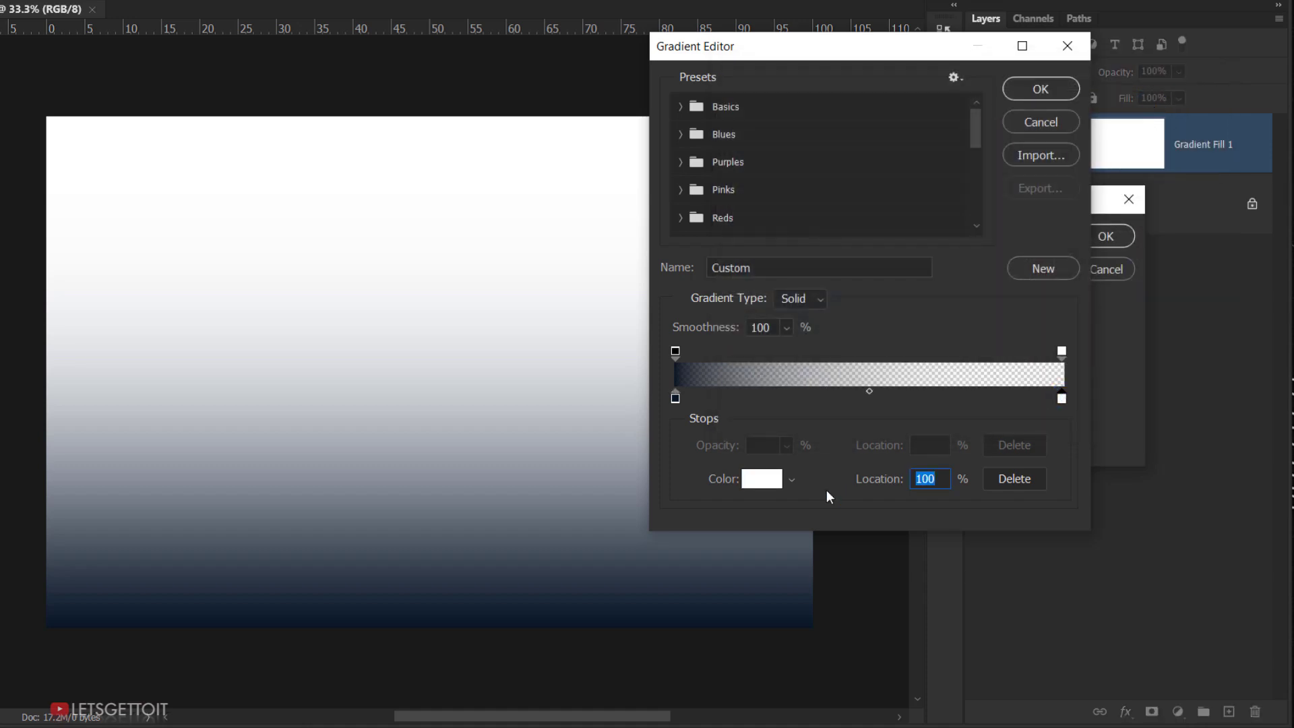
{"action": "left_click", "coordinate": [779, 480]}
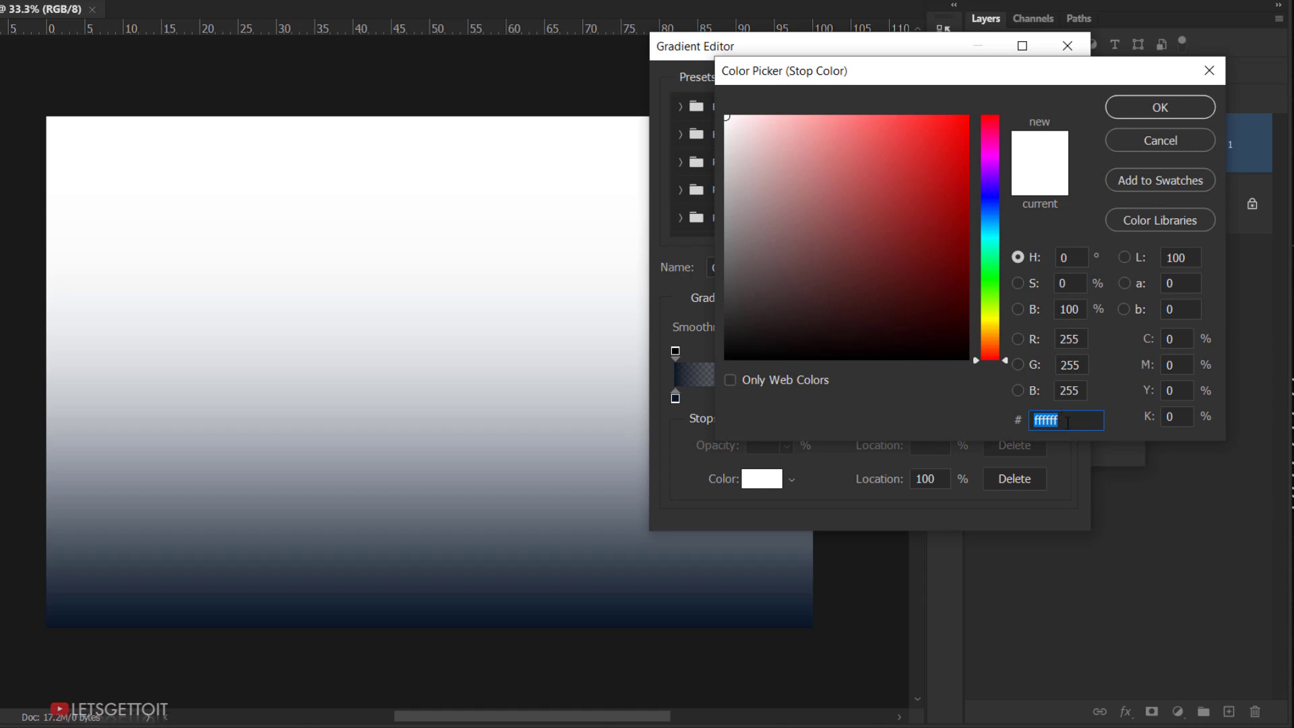
{"action": "type", "text": "081"}
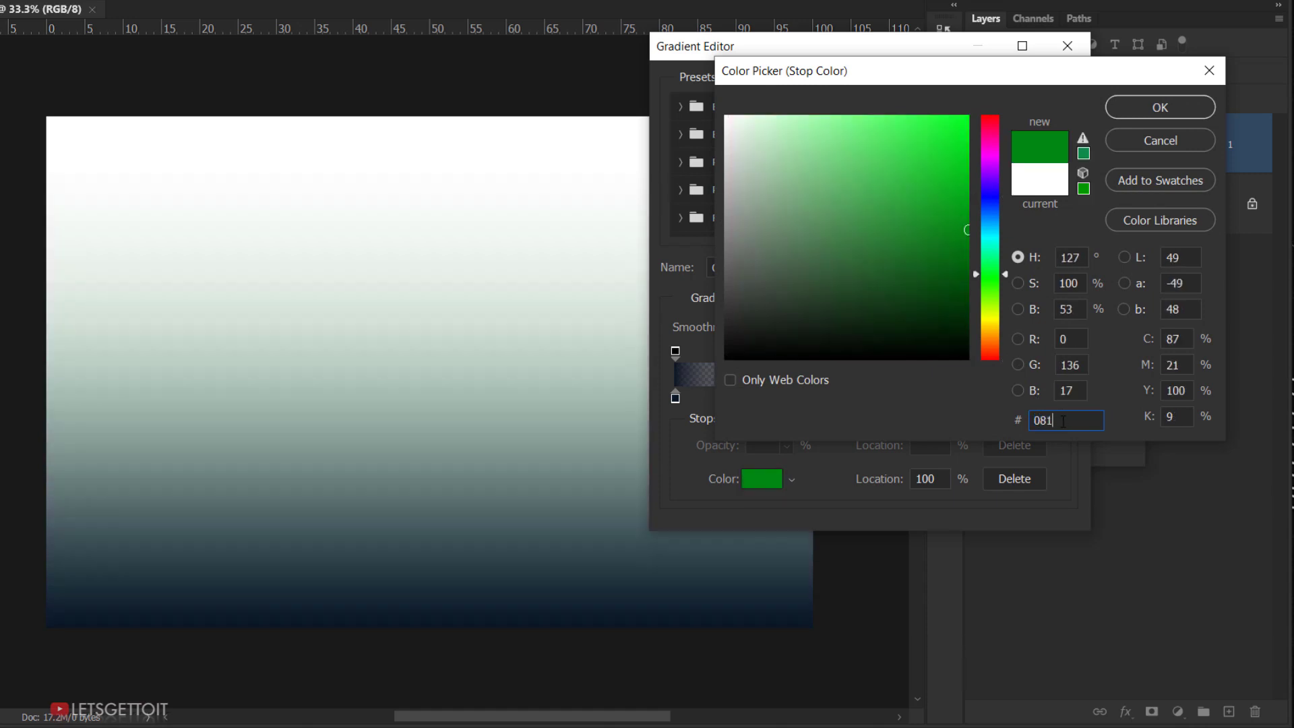
{"action": "type", "text": "6"}
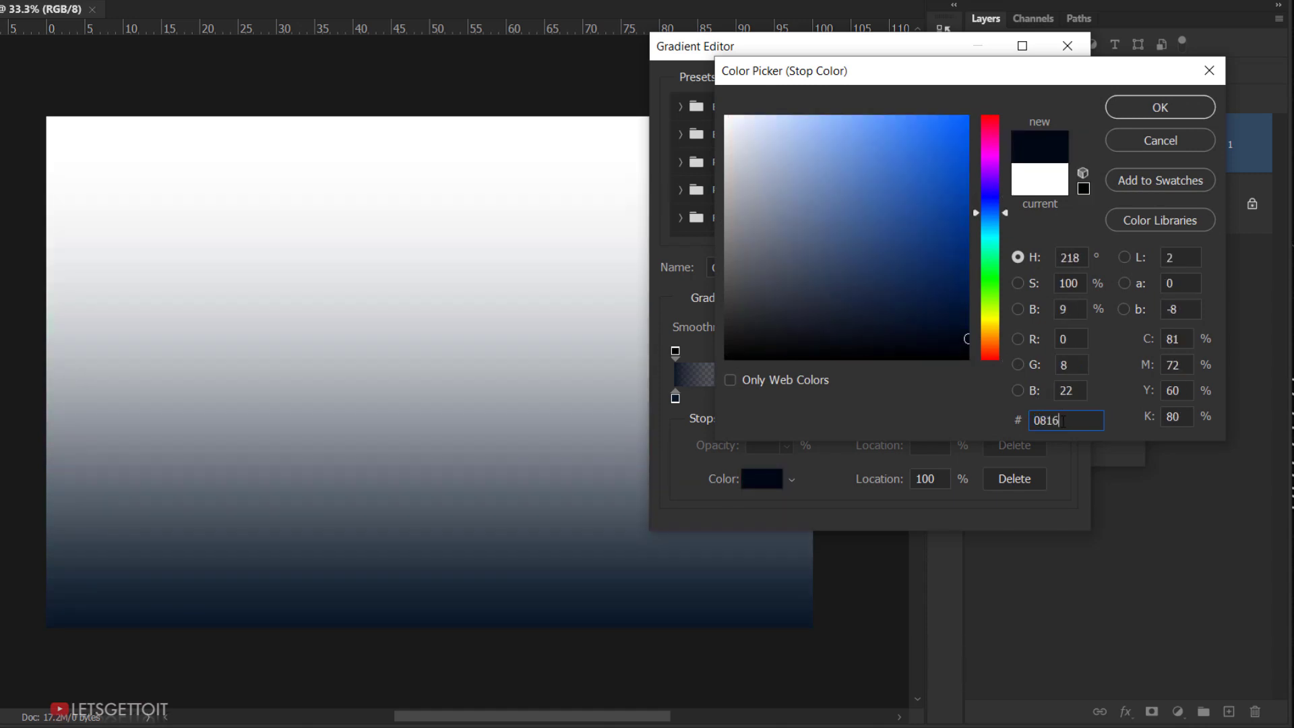
{"action": "type", "text": "25"}
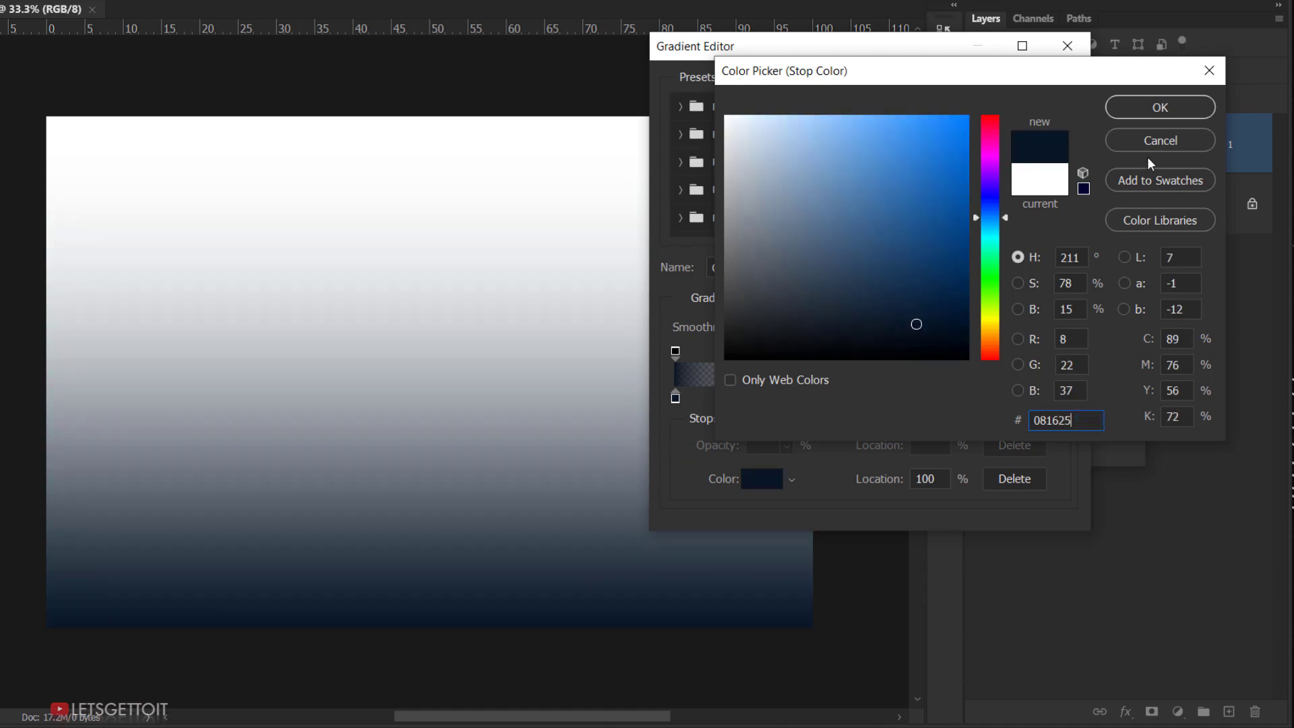
{"action": "left_click", "coordinate": [1160, 108]}
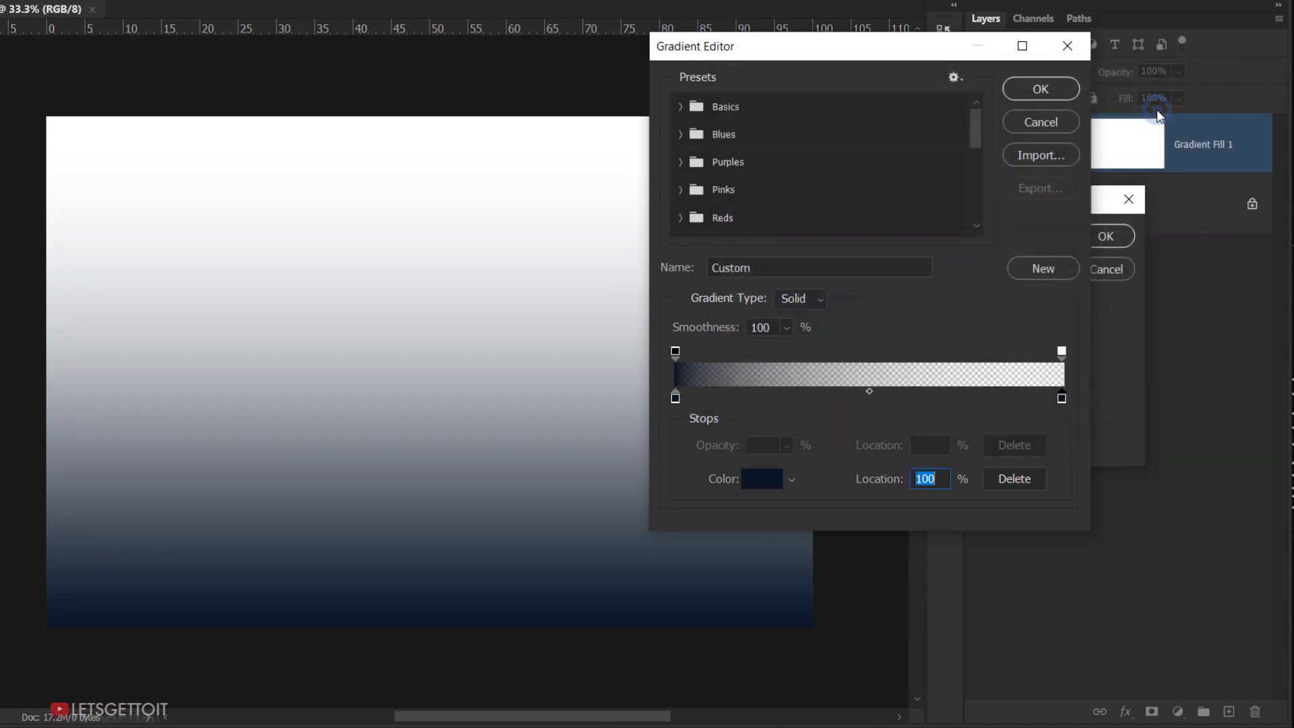
Raise the gradient's end opacity stop to 100%.
{"action": "left_click", "coordinate": [1064, 351]}
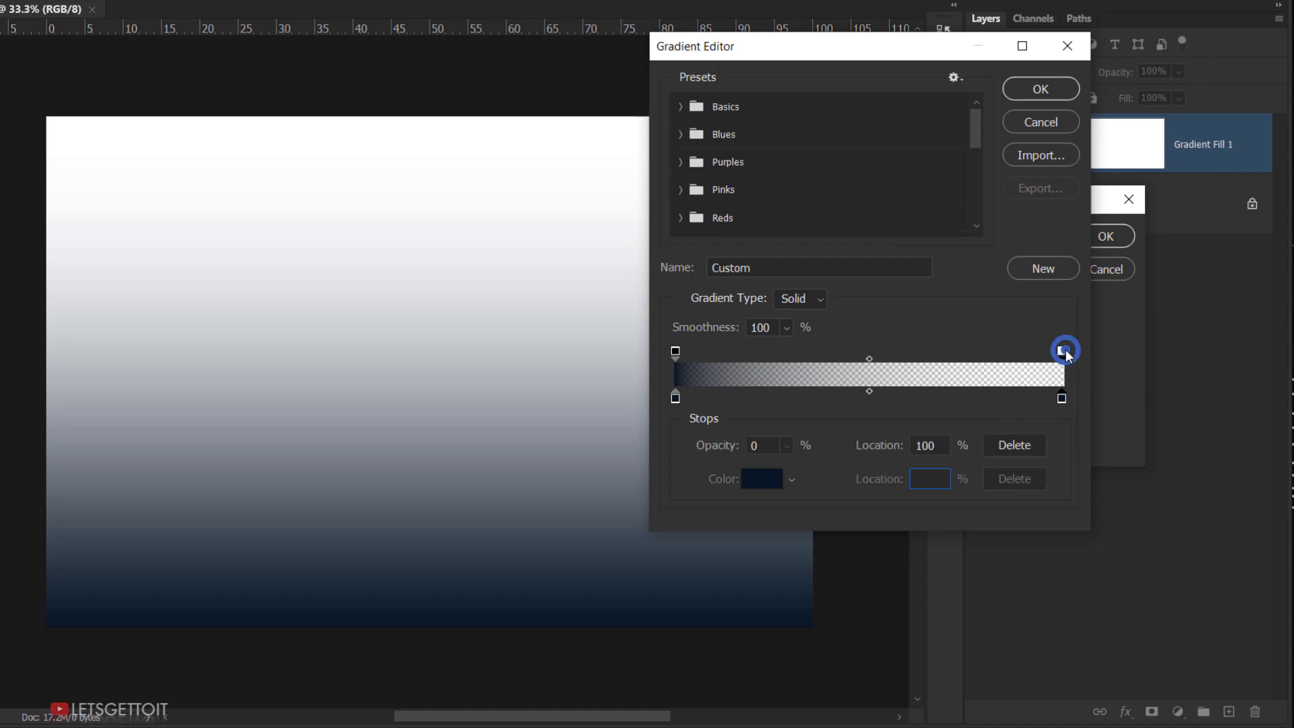
{"action": "left_click", "coordinate": [787, 445]}
{"action": "left_click_drag", "start_coordinate": [792, 472], "coordinate": [891, 467]}
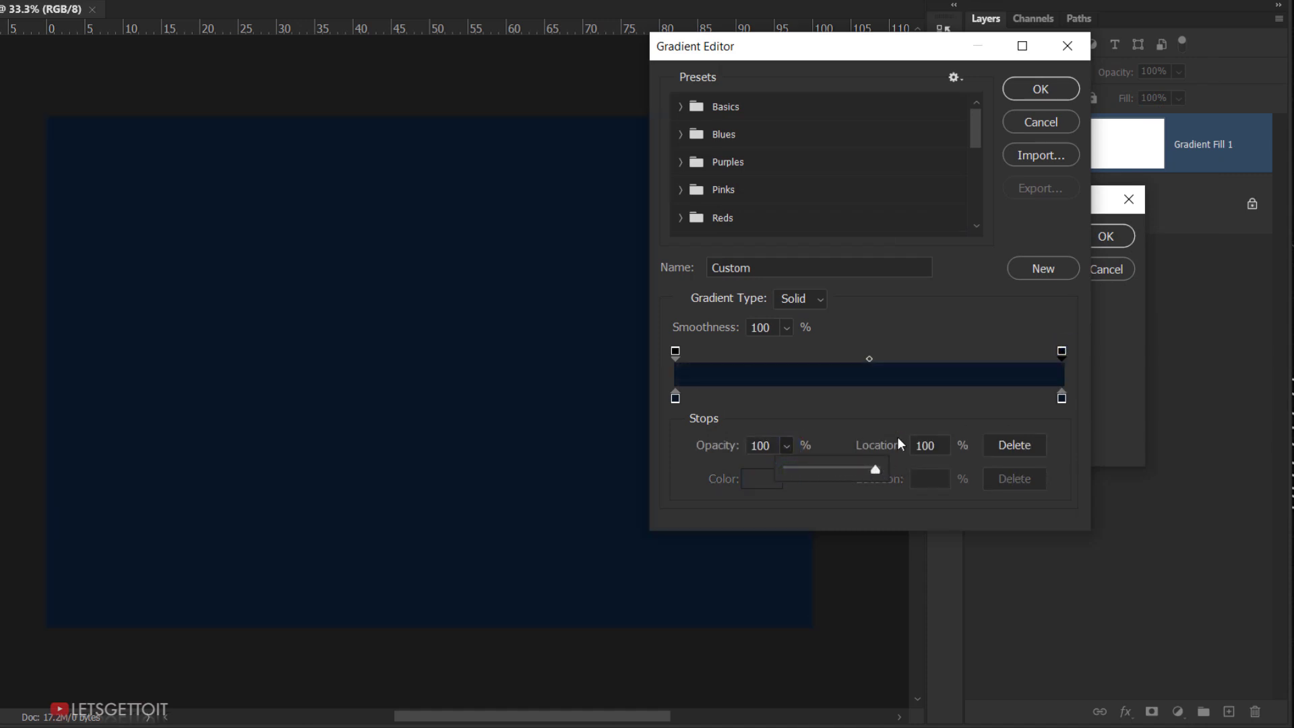
{"action": "left_click", "coordinate": [896, 421]}
Add a color stop between the gradient's two ends and set its location to 74%.
{"action": "left_click", "coordinate": [885, 398]}
{"action": "left_click_drag", "start_coordinate": [885, 402], "coordinate": [919, 398]}
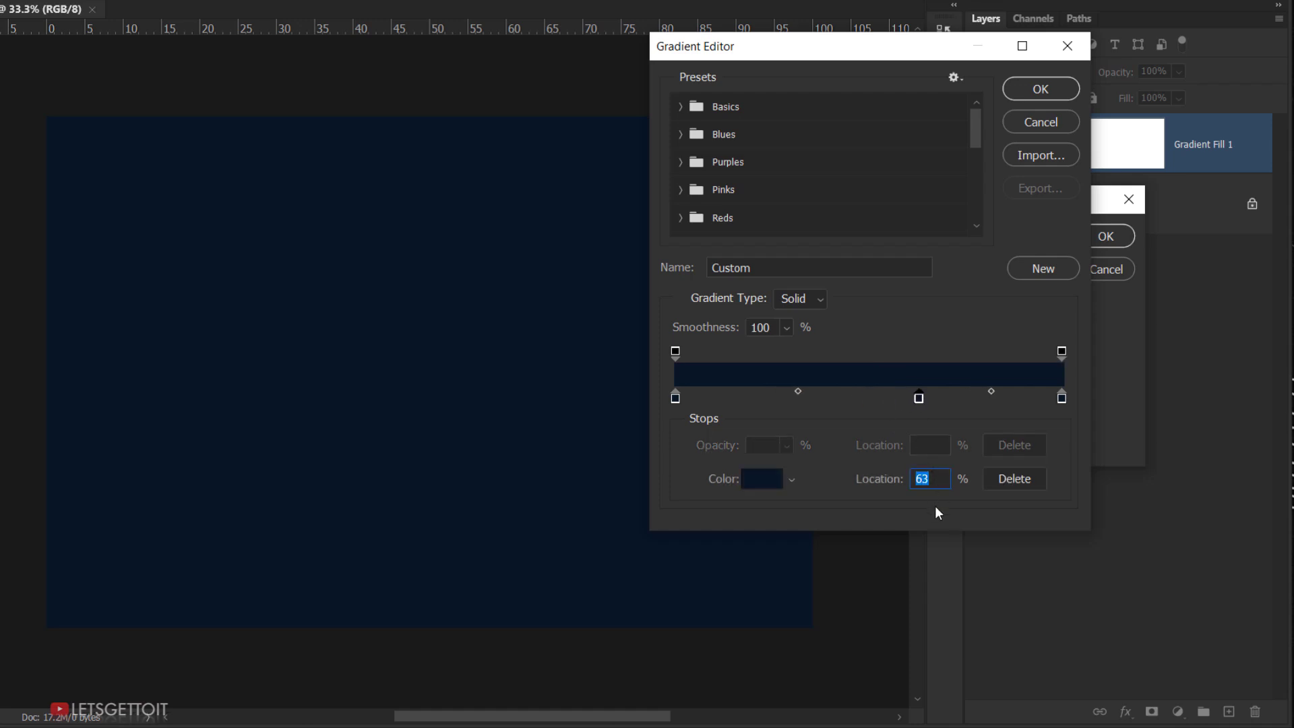
{"action": "type", "text": "74"}
{"action": "left_click", "coordinate": [962, 400]}
Set the middle color stop to 115768 and accept the edited gradient.
{"action": "left_click", "coordinate": [769, 480]}
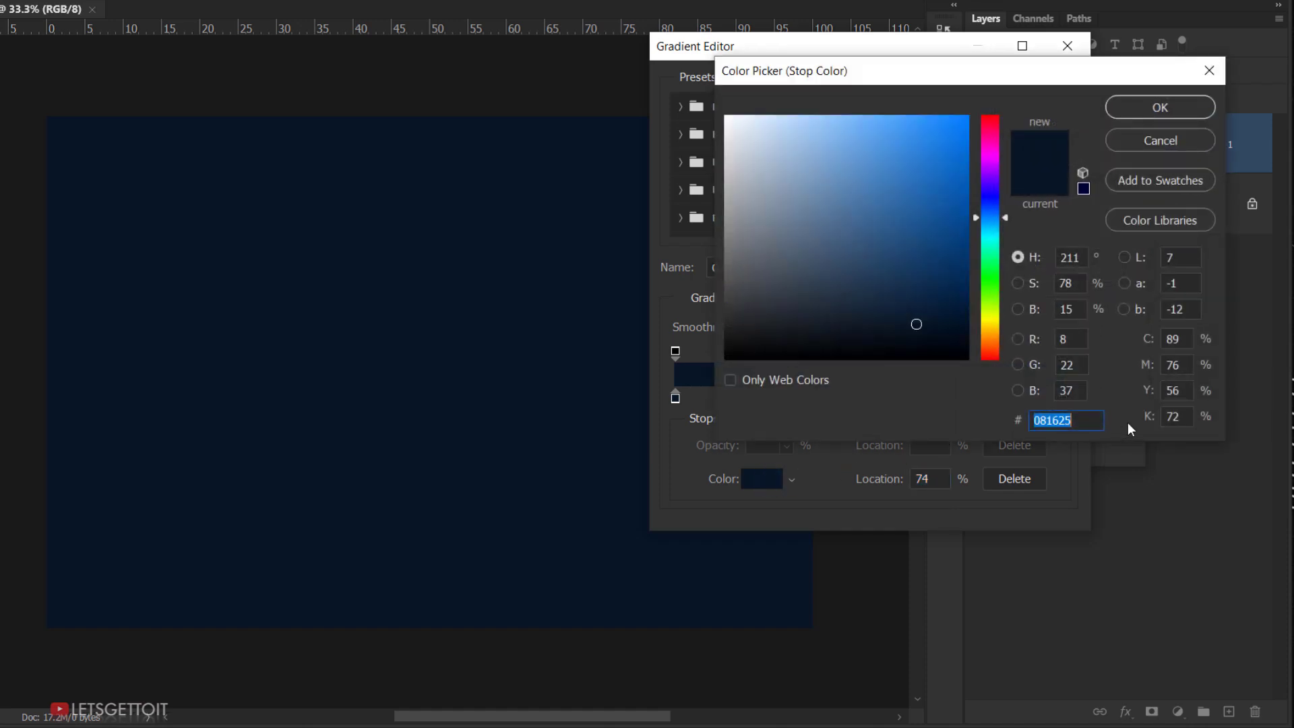
{"action": "left_click_drag", "start_coordinate": [1099, 427], "coordinate": [997, 429]}
{"action": "type", "text": "115"}
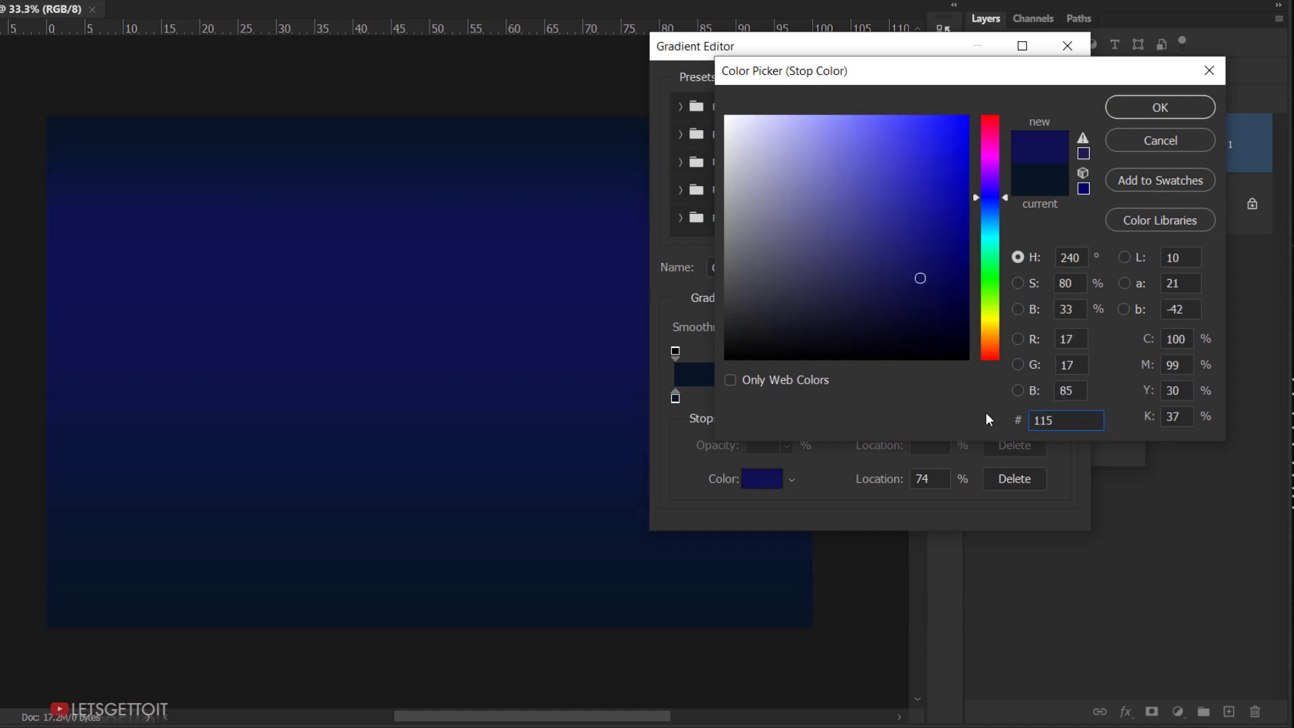
{"action": "type", "text": "768"}
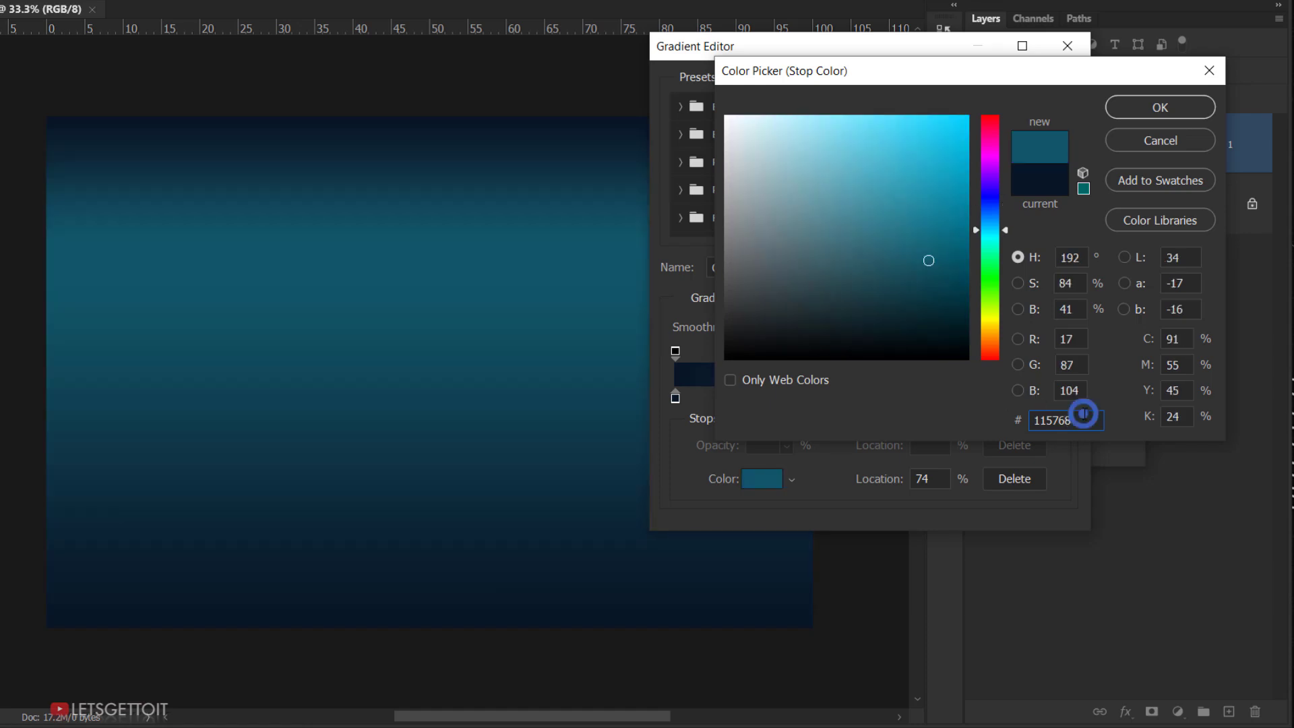
{"action": "left_click", "coordinate": [1153, 107]}
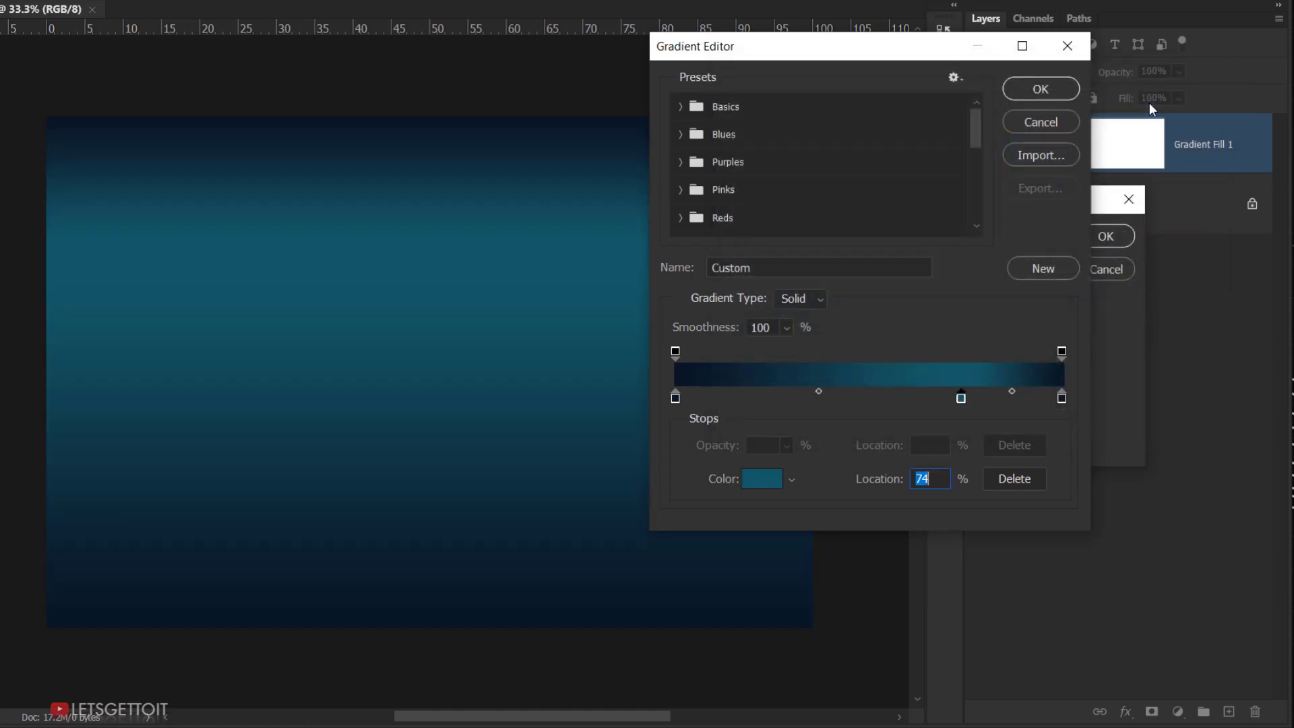
{"action": "left_click", "coordinate": [1046, 86]}
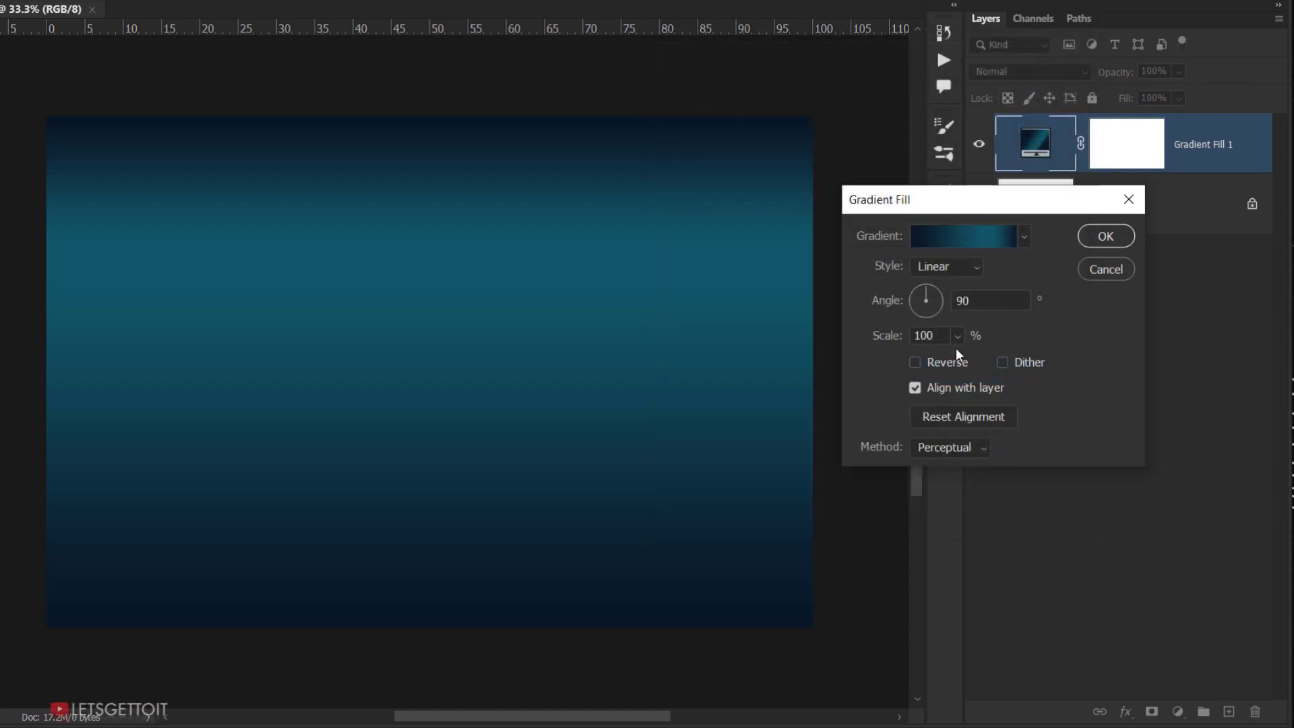
Reverse the gradient fill, using the Linear style and a 90° angle, and apply it to the layer.
{"action": "left_click", "coordinate": [916, 363]}
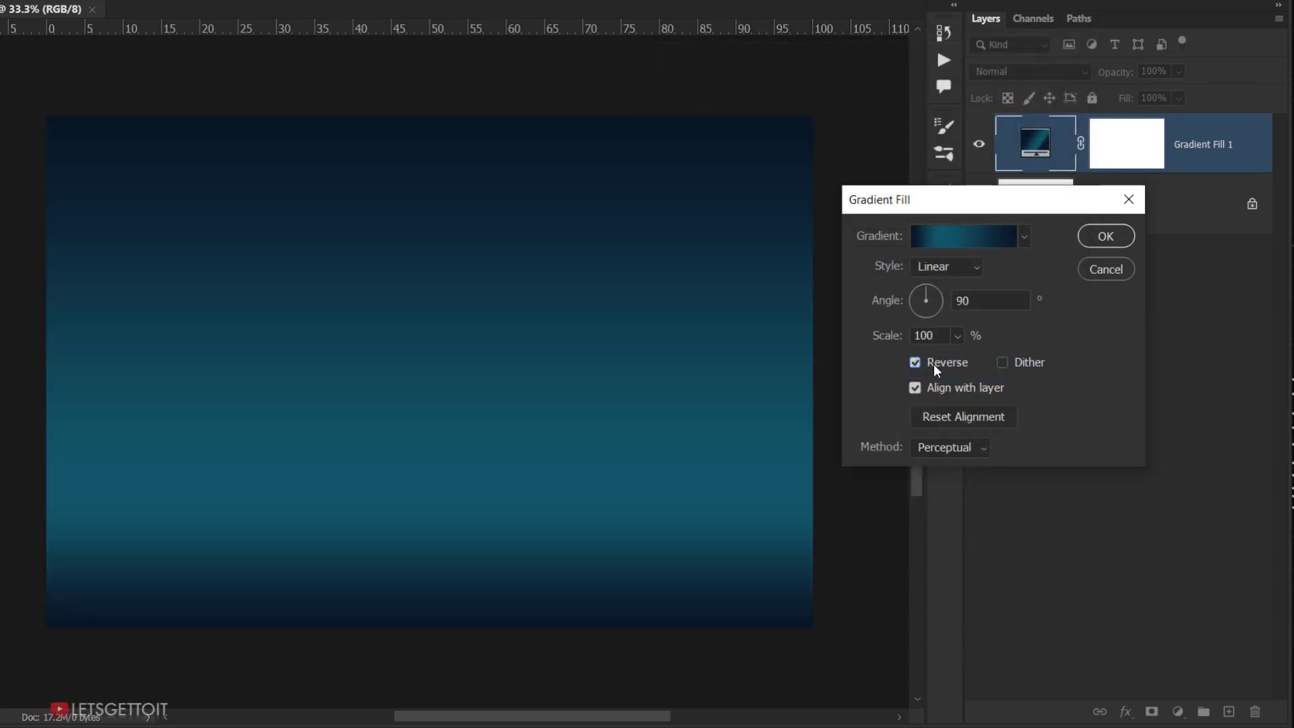
{"action": "left_click", "coordinate": [969, 267]}
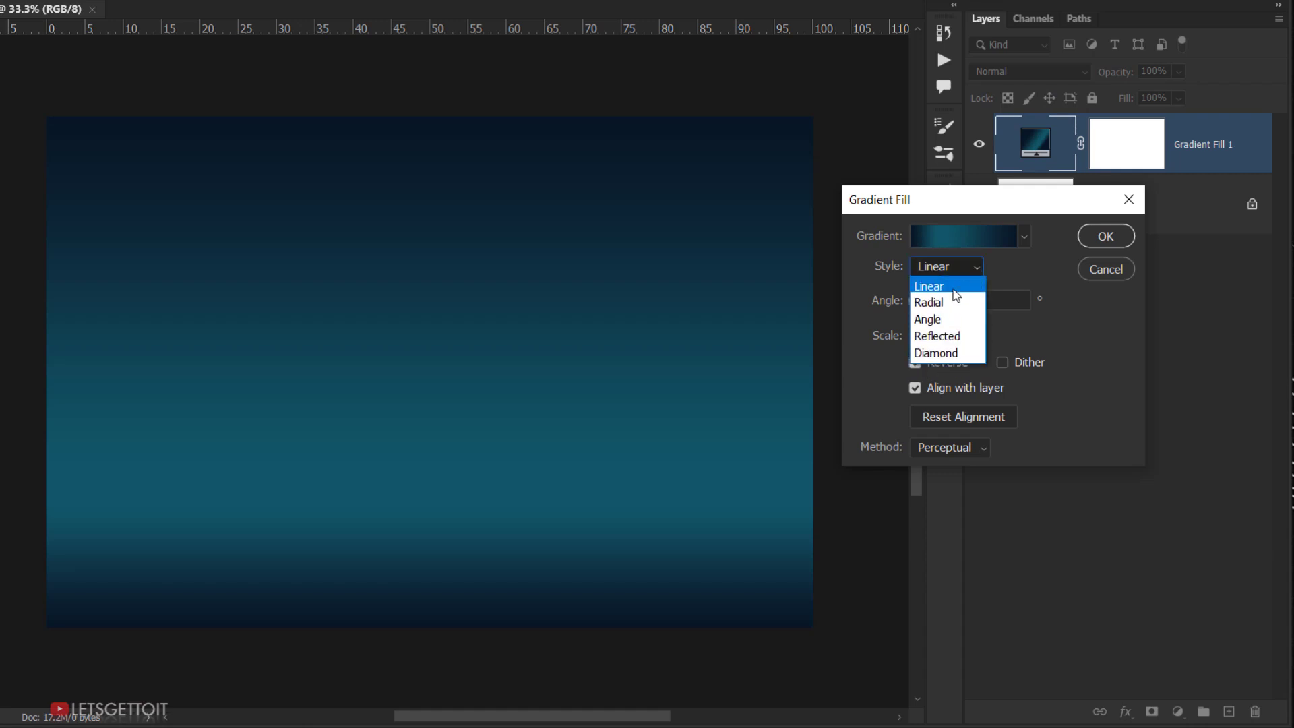
{"action": "left_click", "coordinate": [957, 286]}
{"action": "left_click", "coordinate": [991, 300]}
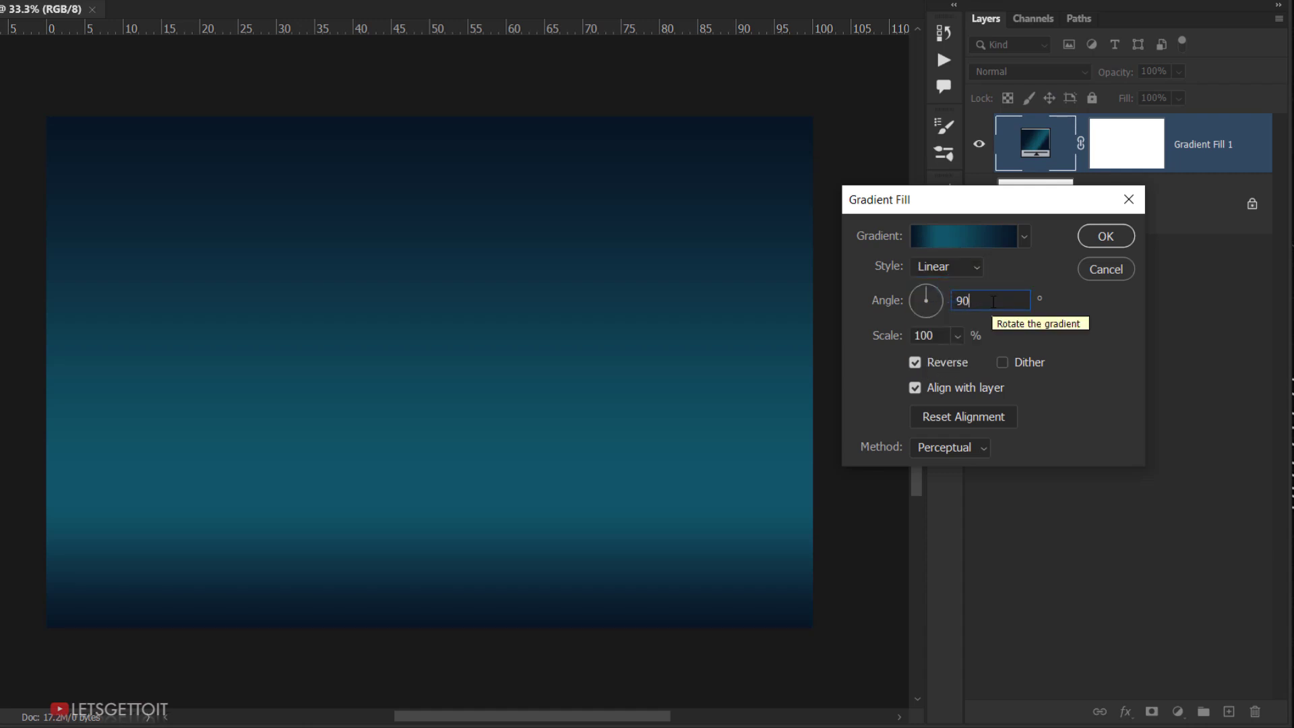
{"action": "left_click", "coordinate": [1114, 245]}
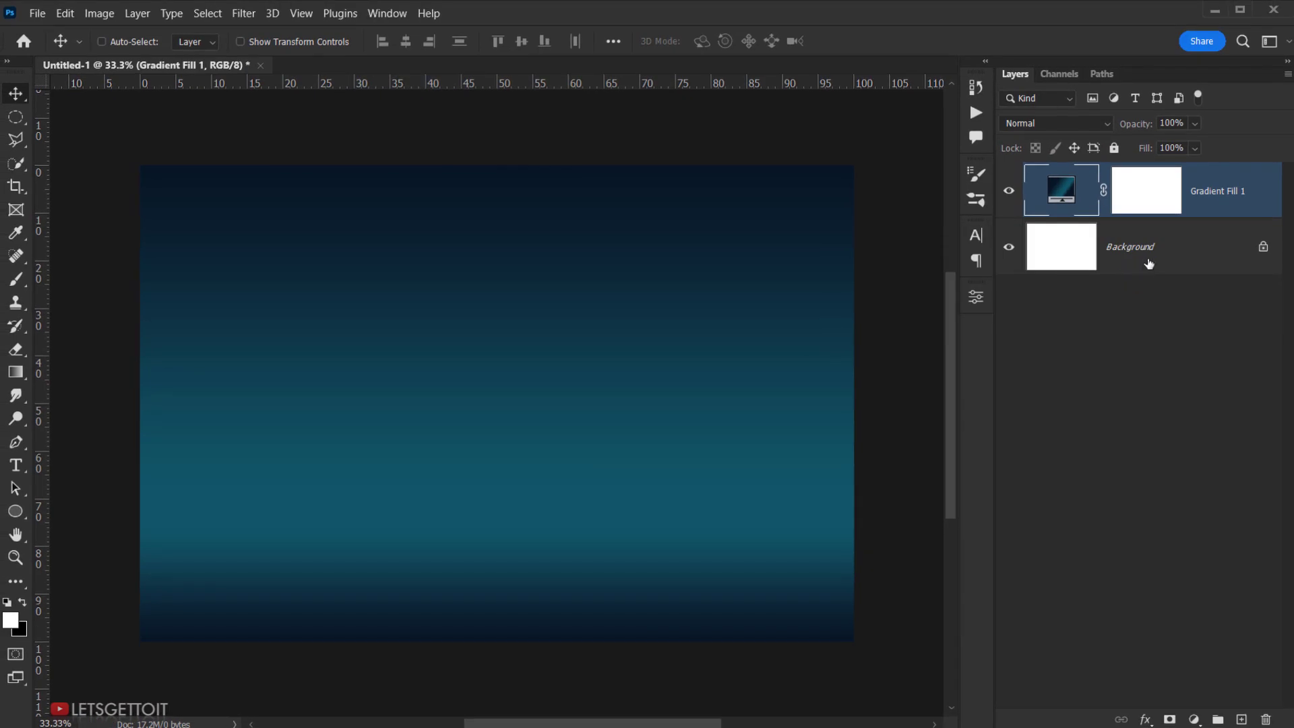
Delete the Background layer and the gradient fill layer's mask.
{"action": "left_click_drag", "start_coordinate": [1134, 220], "coordinate": [1266, 719]}
{"action": "left_click_drag", "start_coordinate": [1167, 197], "coordinate": [1266, 719]}
{"action": "left_click", "coordinate": [600, 296]}
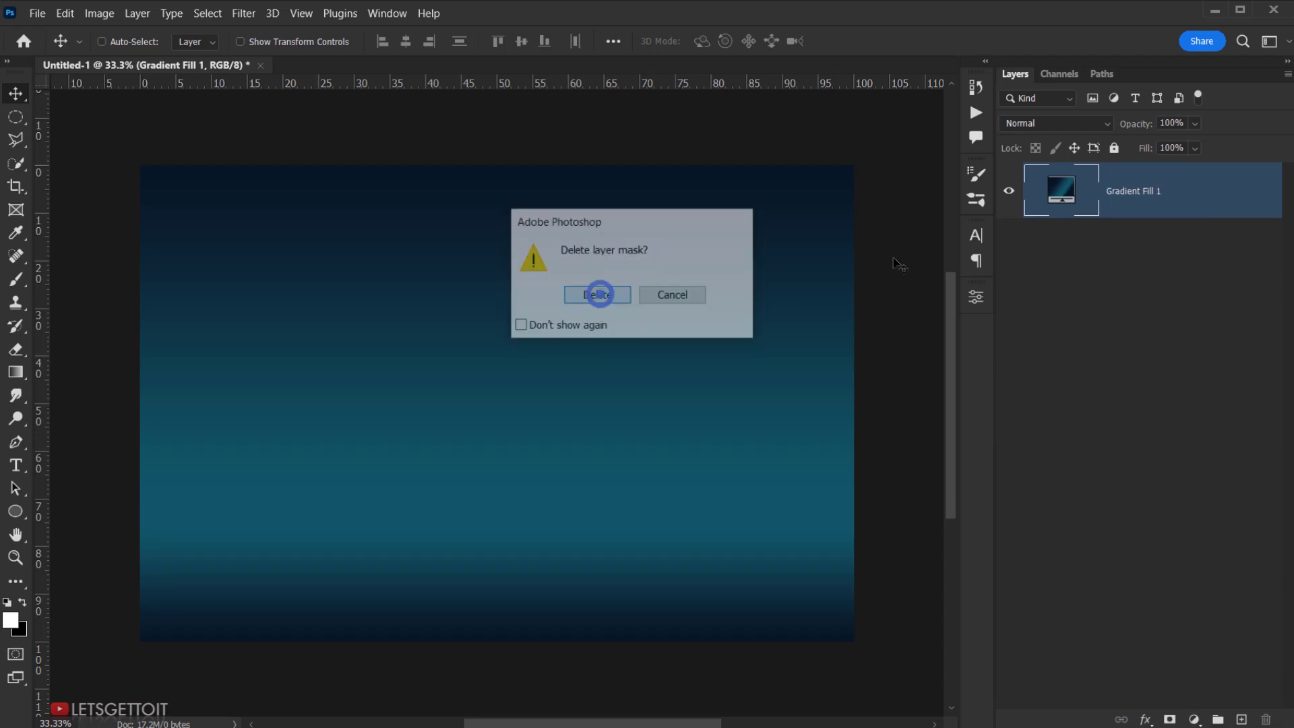
Rename the gradient fill layer as BG.
{"action": "double_click", "coordinate": [1130, 191]}
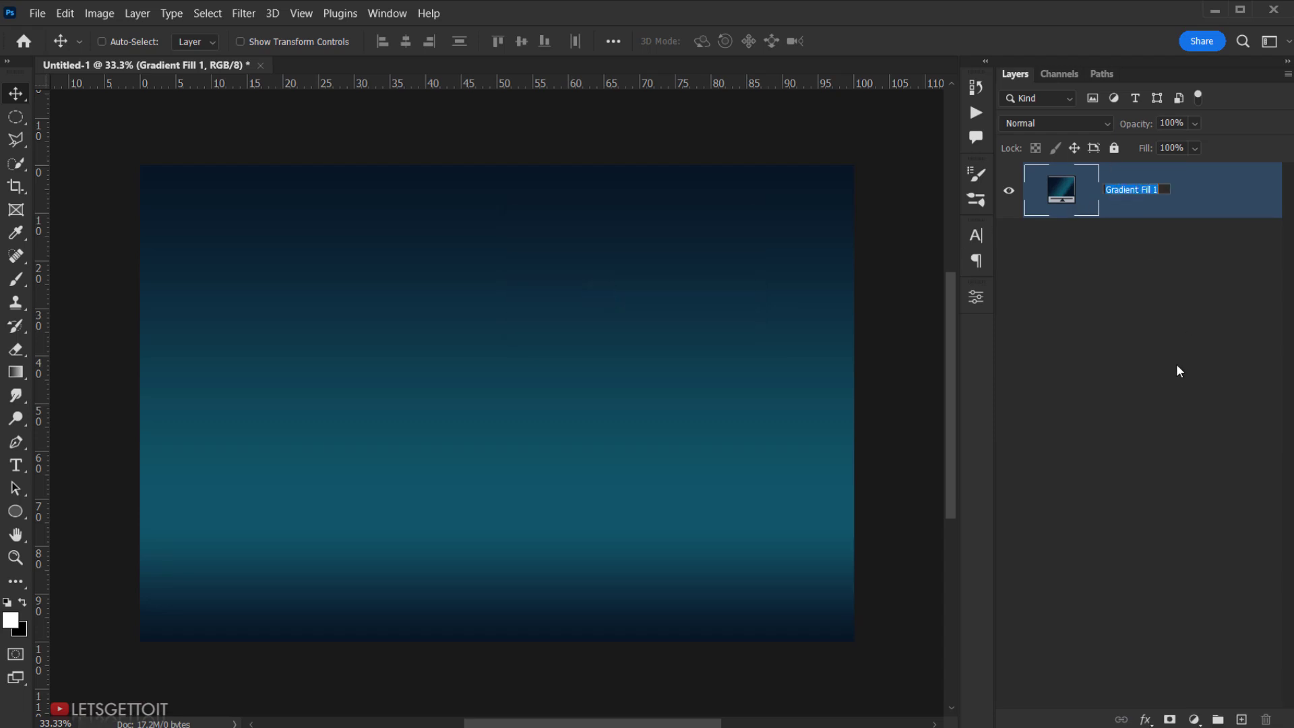
{"action": "type", "text": "BG"}
{"action": "key", "text": "Return"}
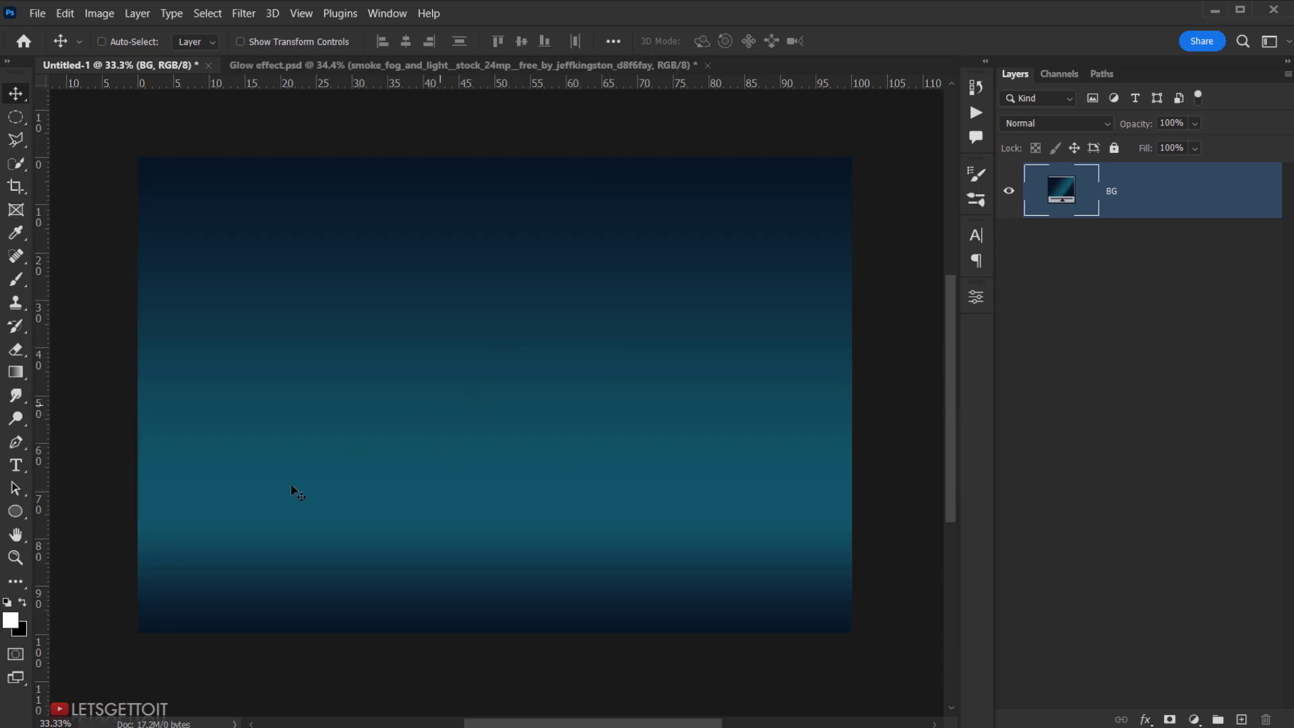
Place the asset-3 smoke fog image from the Neon Glow Effect folder, scaled to 64.04% and repositioned to cover the canvas.
{"action": "key", "text": "alt+Tab"}
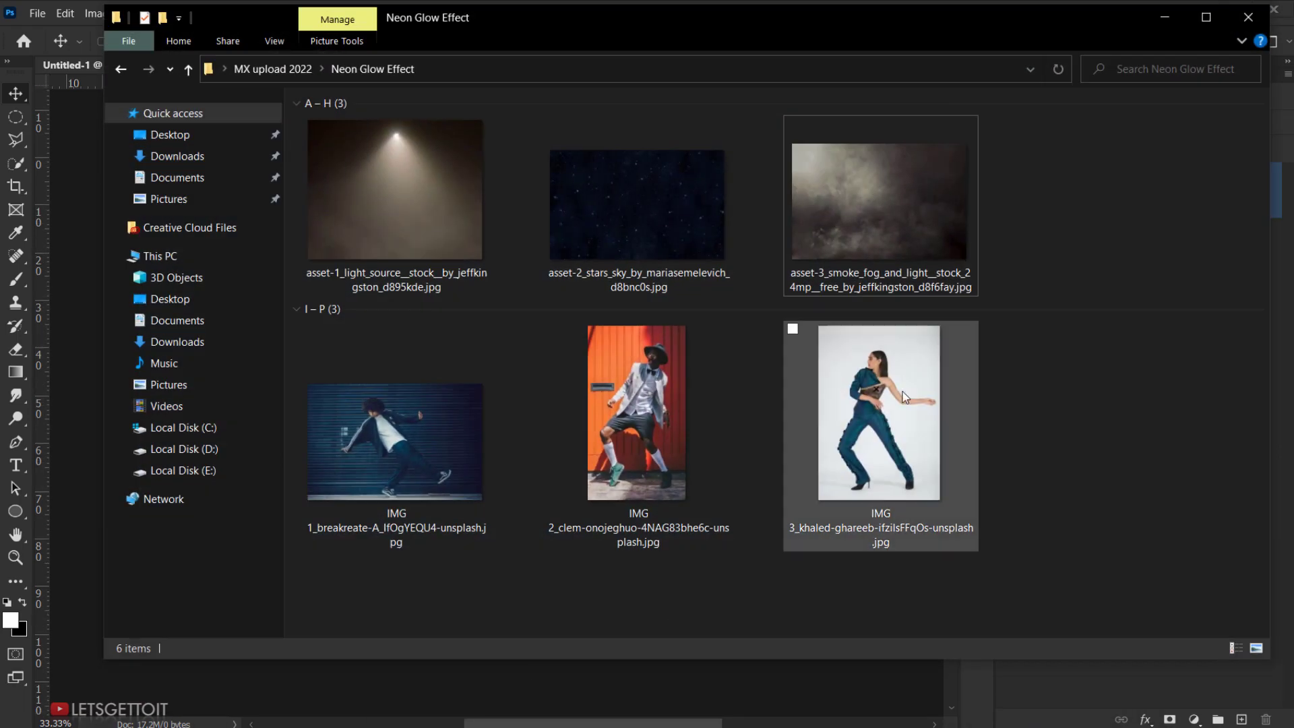
{"action": "left_click", "coordinate": [908, 217]}
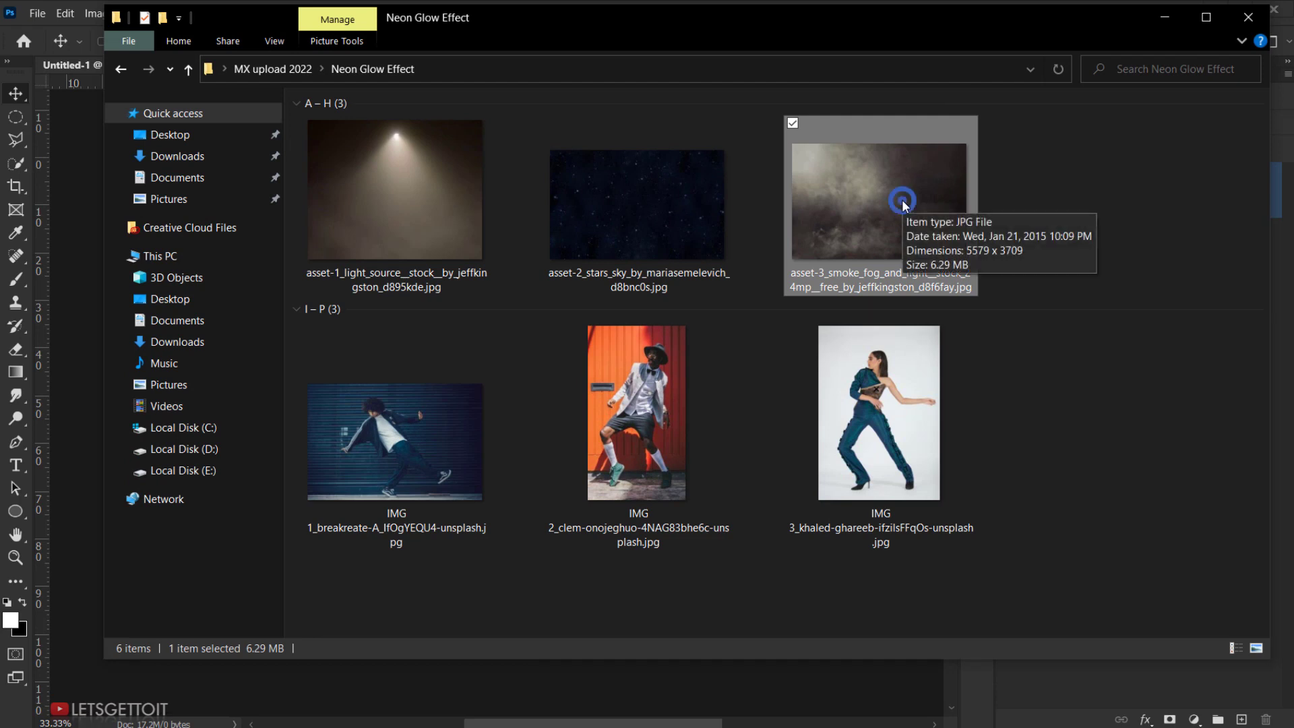
{"action": "left_click_drag", "start_coordinate": [891, 204], "coordinate": [593, 697]}
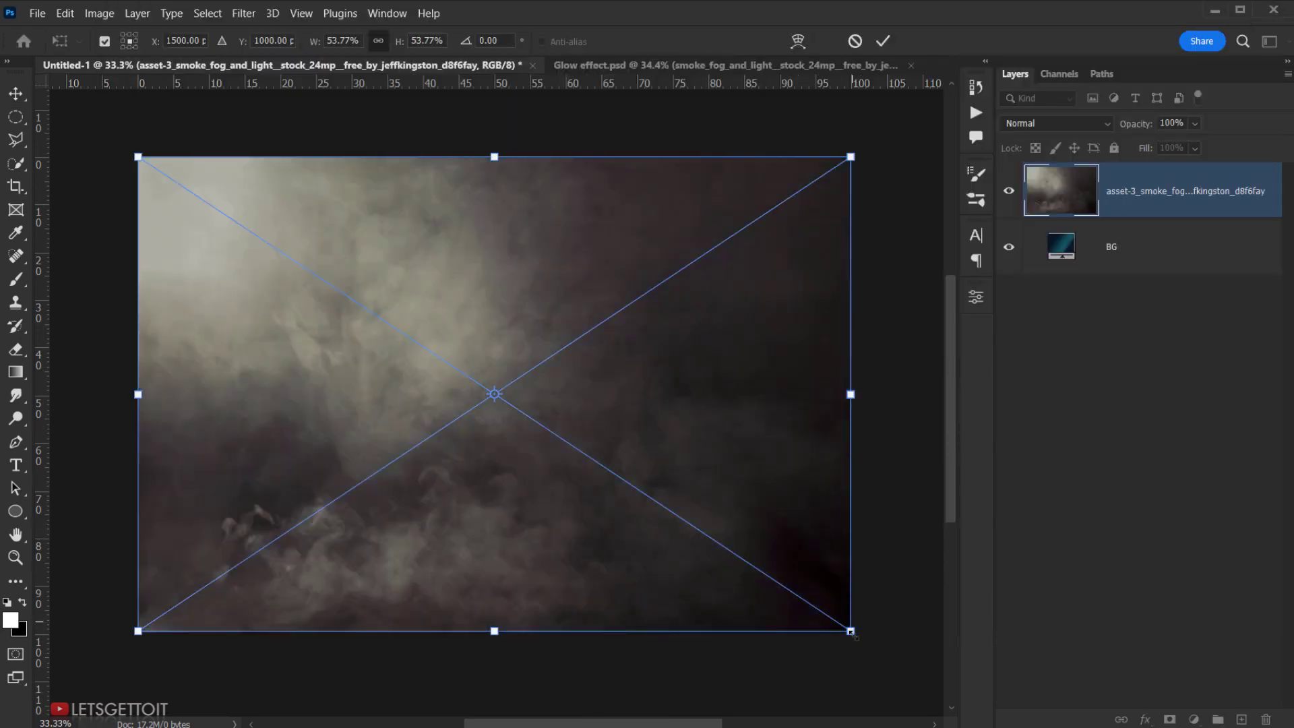
{"action": "left_click_drag", "start_coordinate": [851, 631], "coordinate": [943, 726]}
{"action": "scroll", "coordinate": [432, 573], "scroll_direction": "down", "scroll_amount": 2}
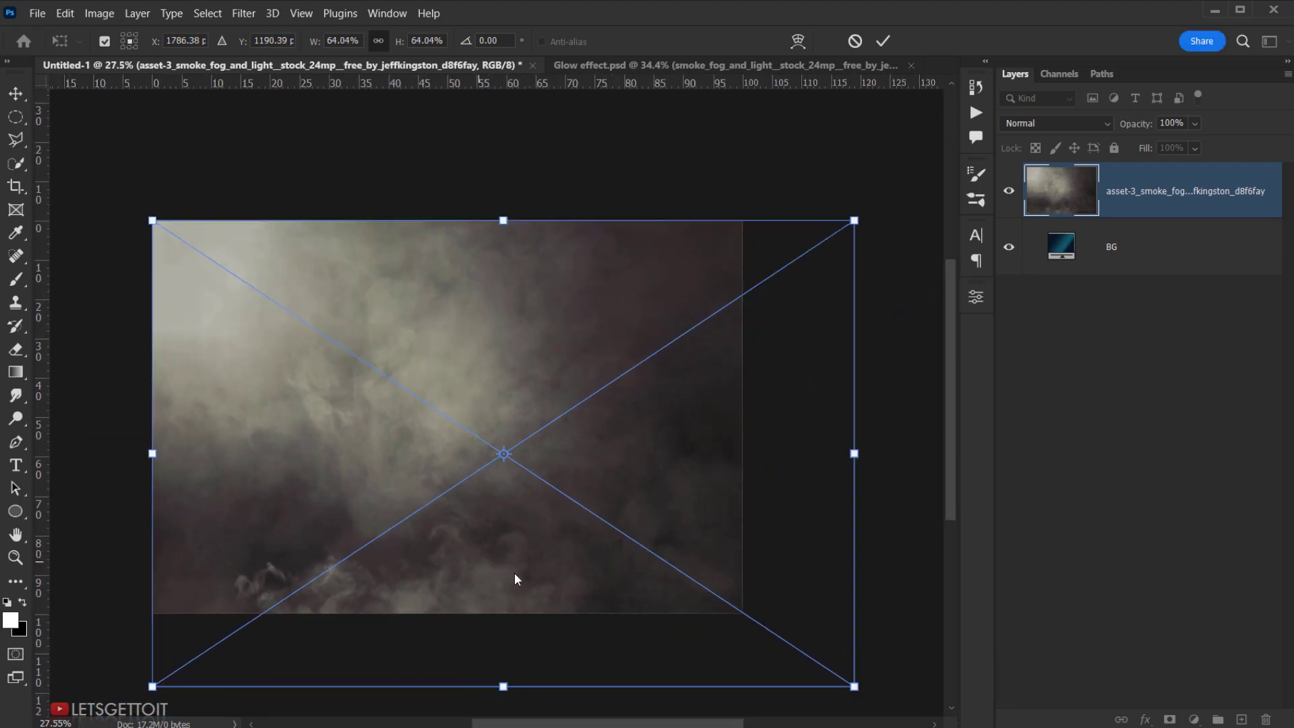
{"action": "left_click_drag", "start_coordinate": [515, 576], "coordinate": [502, 557]}
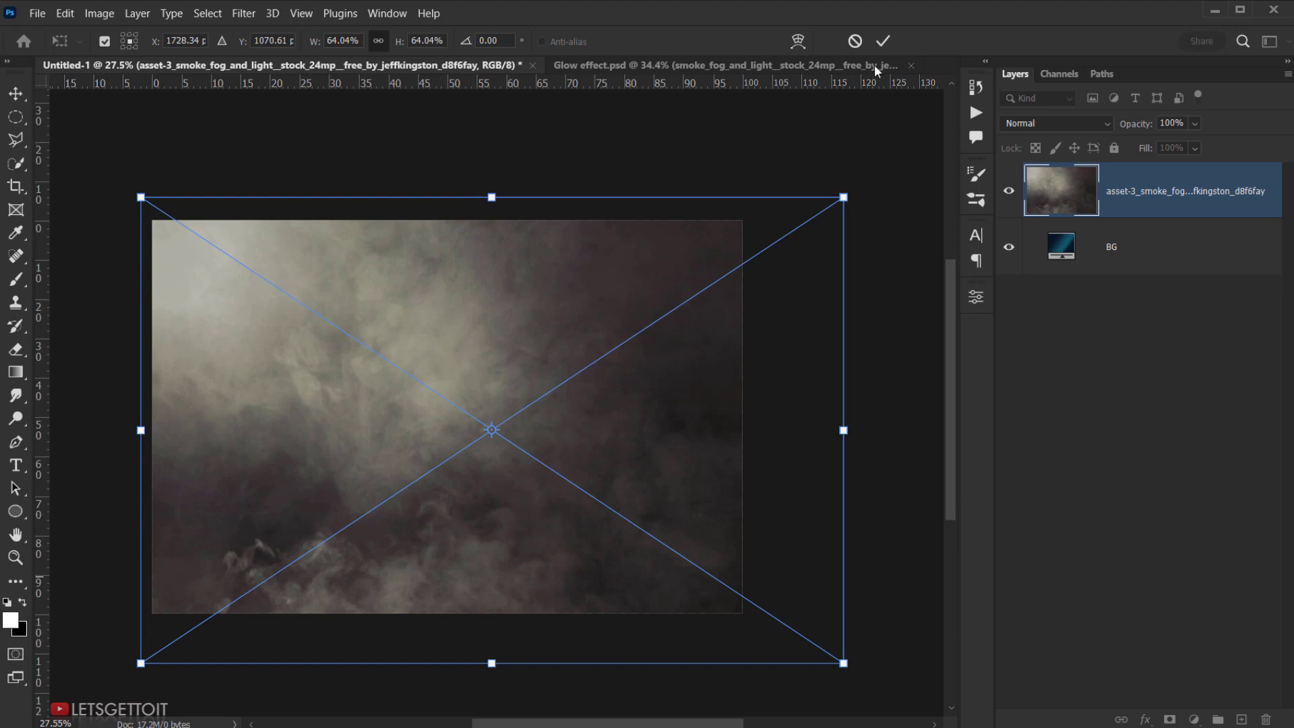
{"action": "left_click", "coordinate": [890, 39]}
{"action": "scroll", "coordinate": [590, 496], "scroll_direction": "up", "scroll_amount": 1}
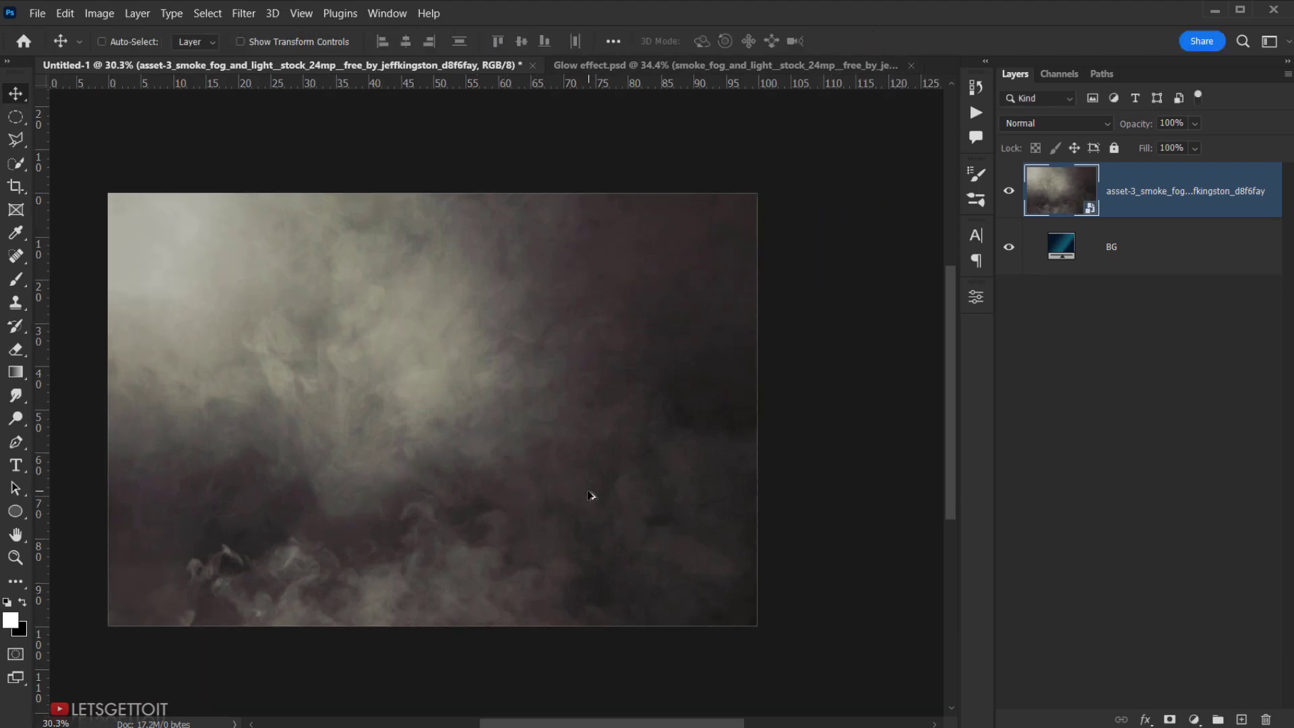
{"action": "left_click_drag", "start_coordinate": [511, 414], "coordinate": [552, 402]}
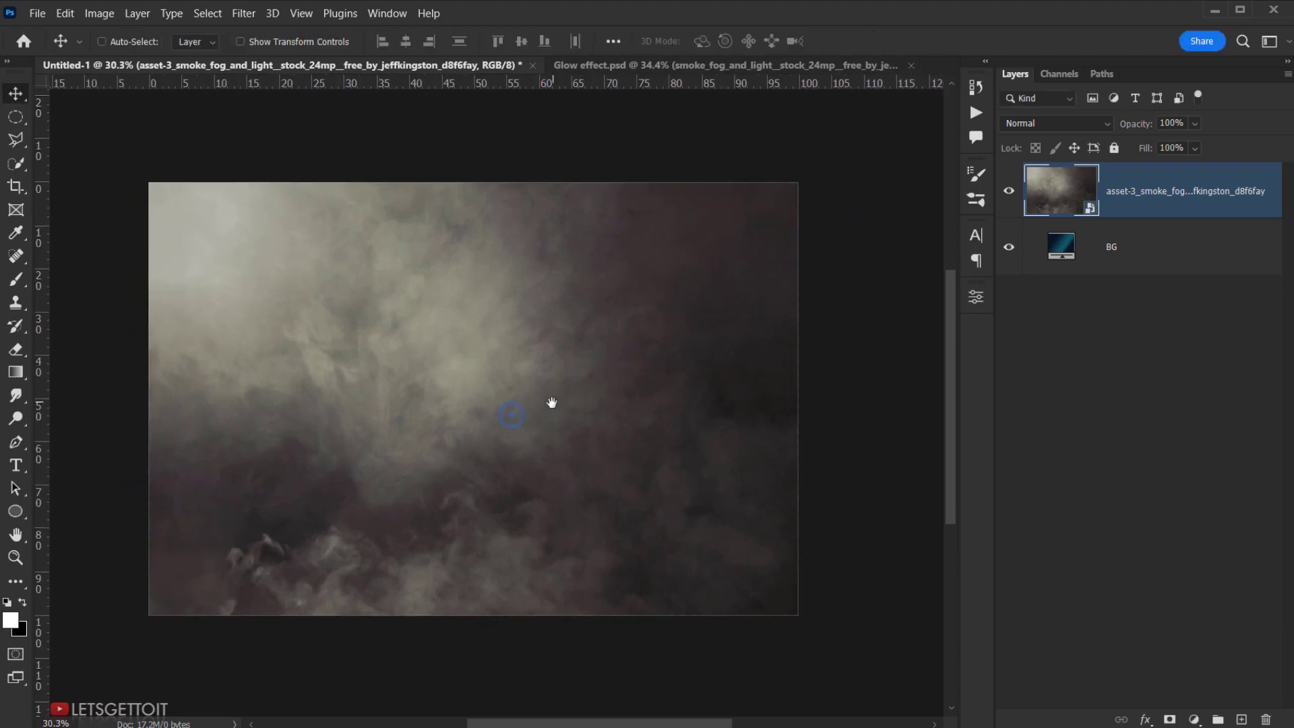
Rasterize the placed smoke image layer and rename it Fog.
{"action": "right_click", "coordinate": [1168, 201]}
{"action": "left_click", "coordinate": [1002, 370]}
{"action": "double_click", "coordinate": [1170, 186]}
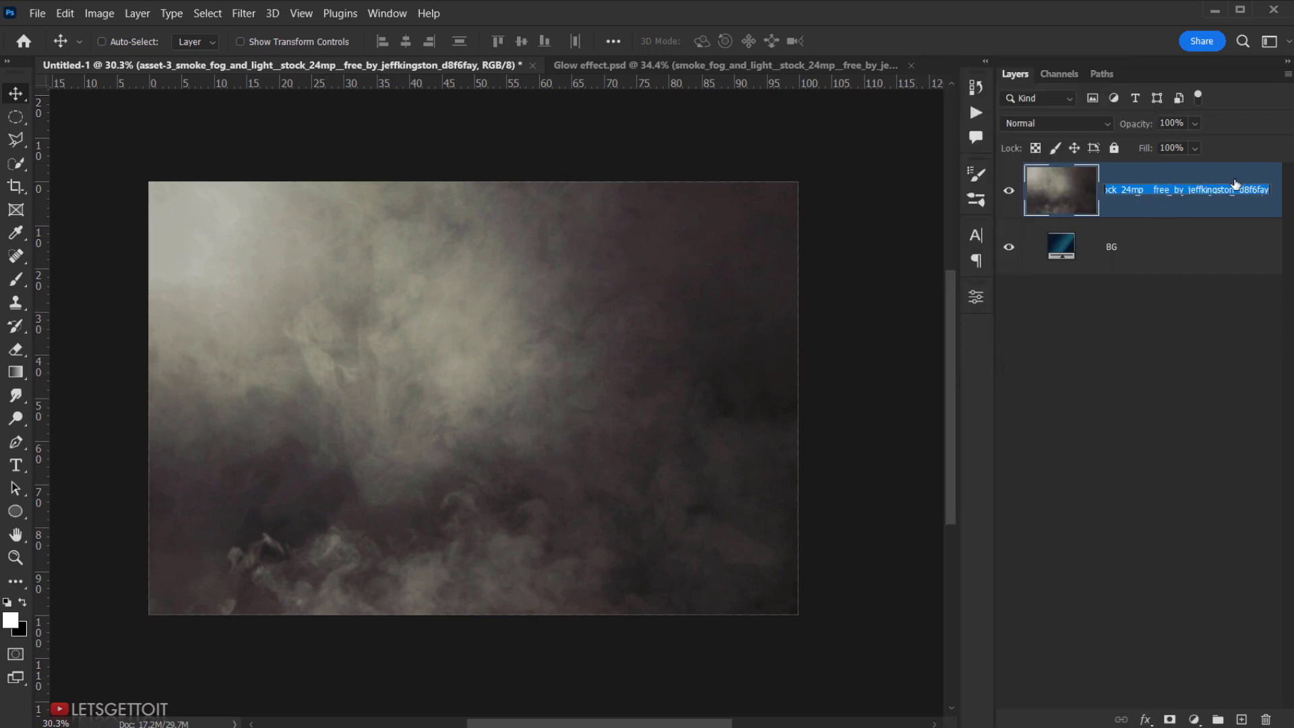
{"action": "type", "text": "Fog"}
{"action": "key", "text": "Return"}
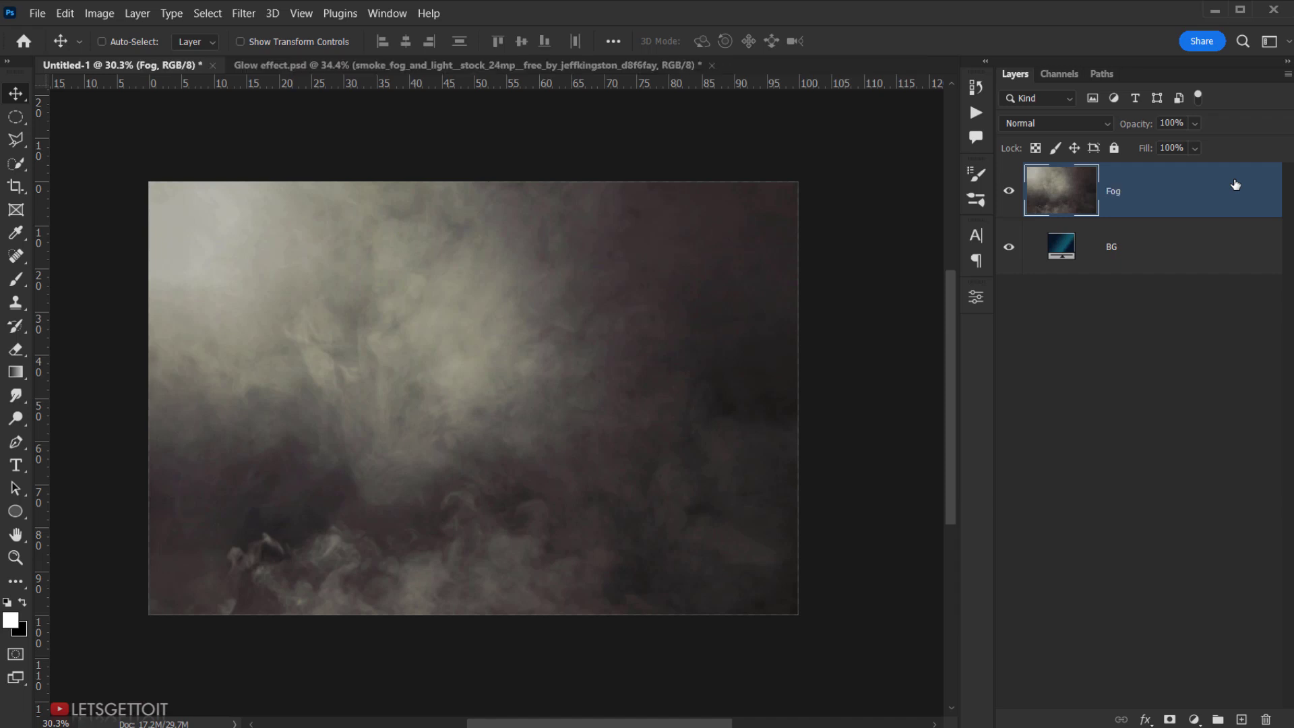
Set the Fog layer's blend mode to Soft Light and add a layer mask to it.
{"action": "left_click", "coordinate": [1060, 127]}
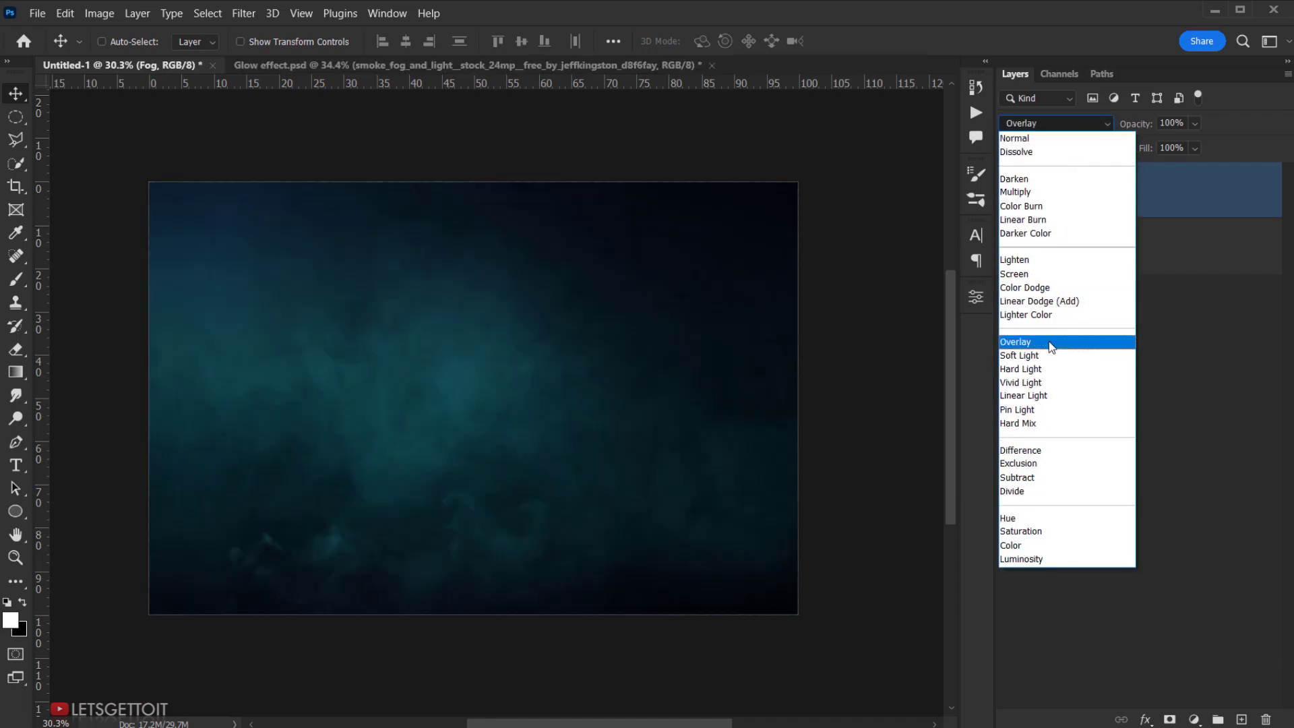
{"action": "left_click", "coordinate": [1046, 354]}
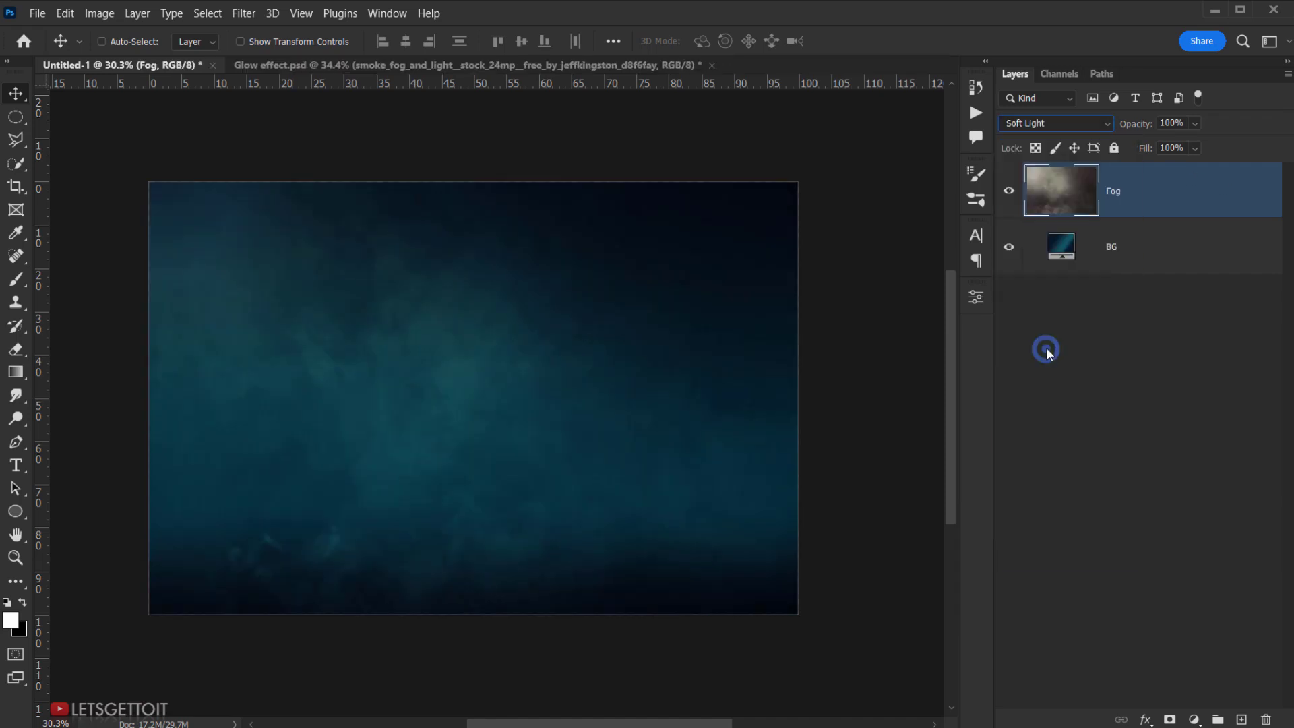
{"action": "left_click", "coordinate": [1171, 719]}
{"action": "left_click", "coordinate": [1146, 196]}
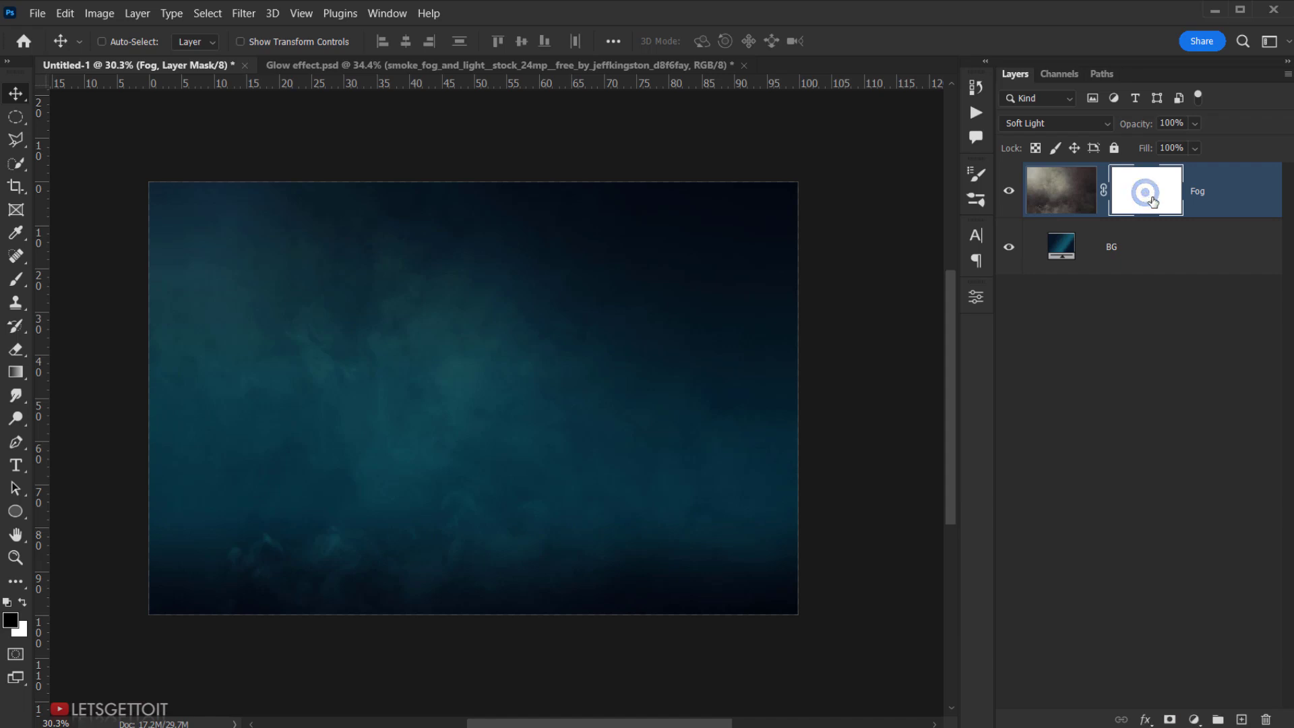
Fade out the upper part of the fog by drawing repeated downward linear black-to-transparent gradients on the Fog layer mask.
{"action": "left_click", "coordinate": [15, 372]}
{"action": "right_click", "coordinate": [15, 372]}
{"action": "left_click", "coordinate": [76, 373]}
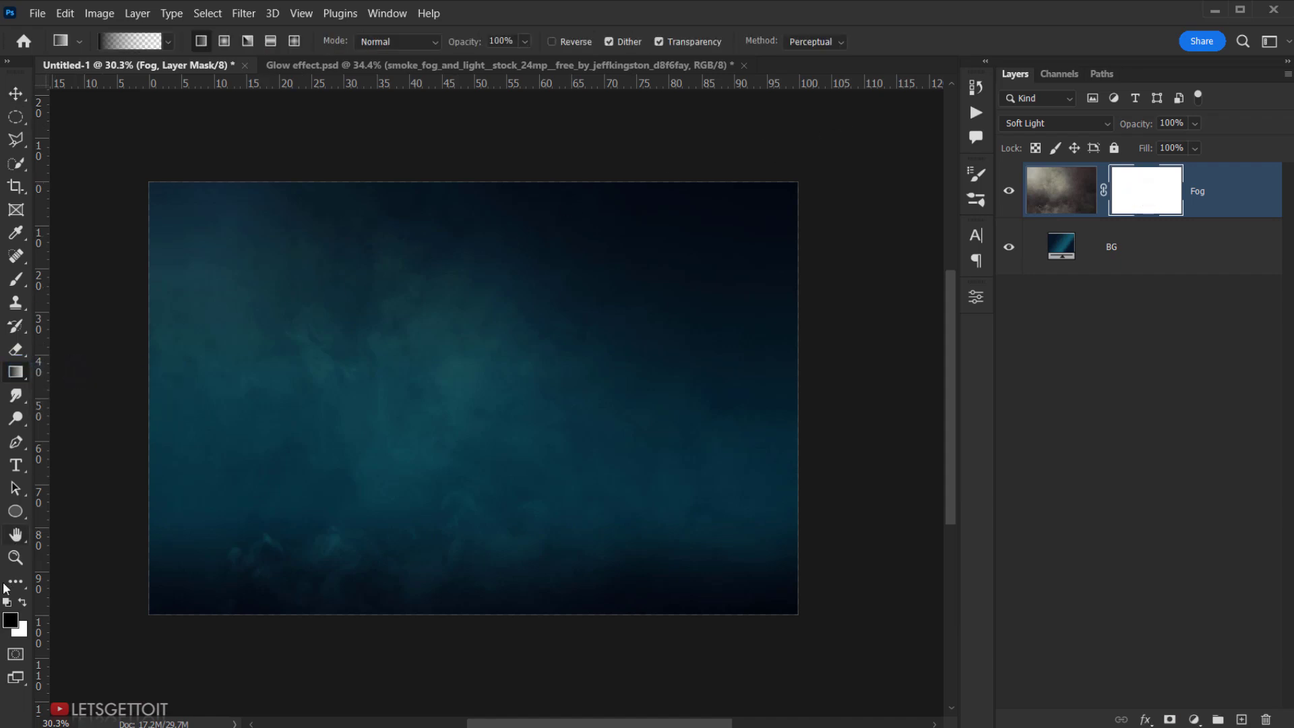
{"action": "left_click", "coordinate": [167, 38]}
{"action": "left_click", "coordinate": [37, 78]}
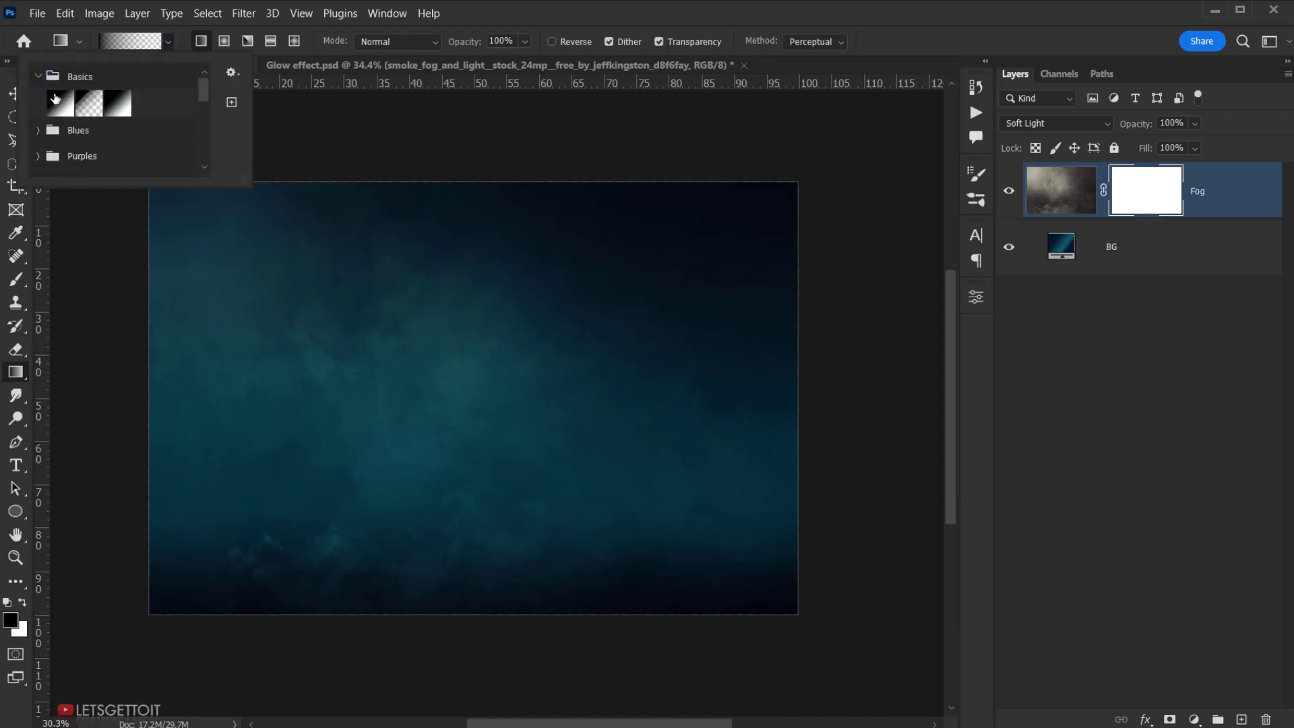
{"action": "left_click", "coordinate": [38, 78]}
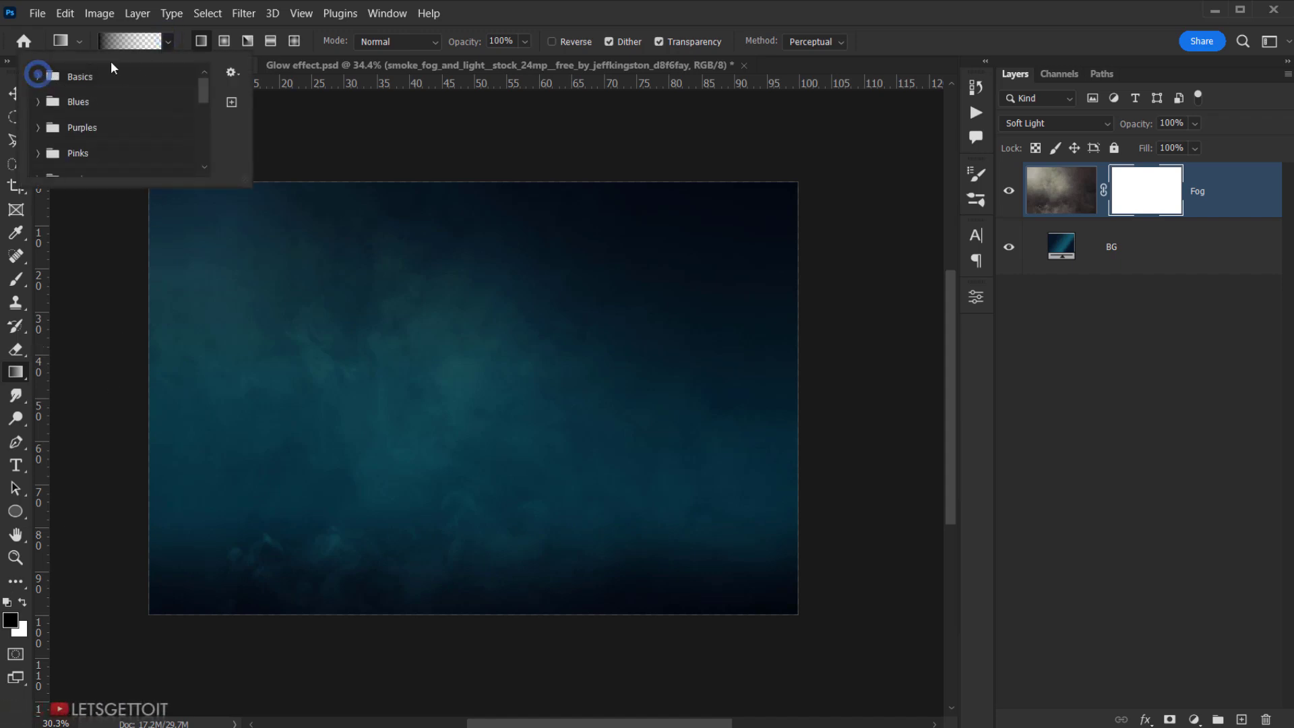
{"action": "left_click", "coordinate": [200, 42]}
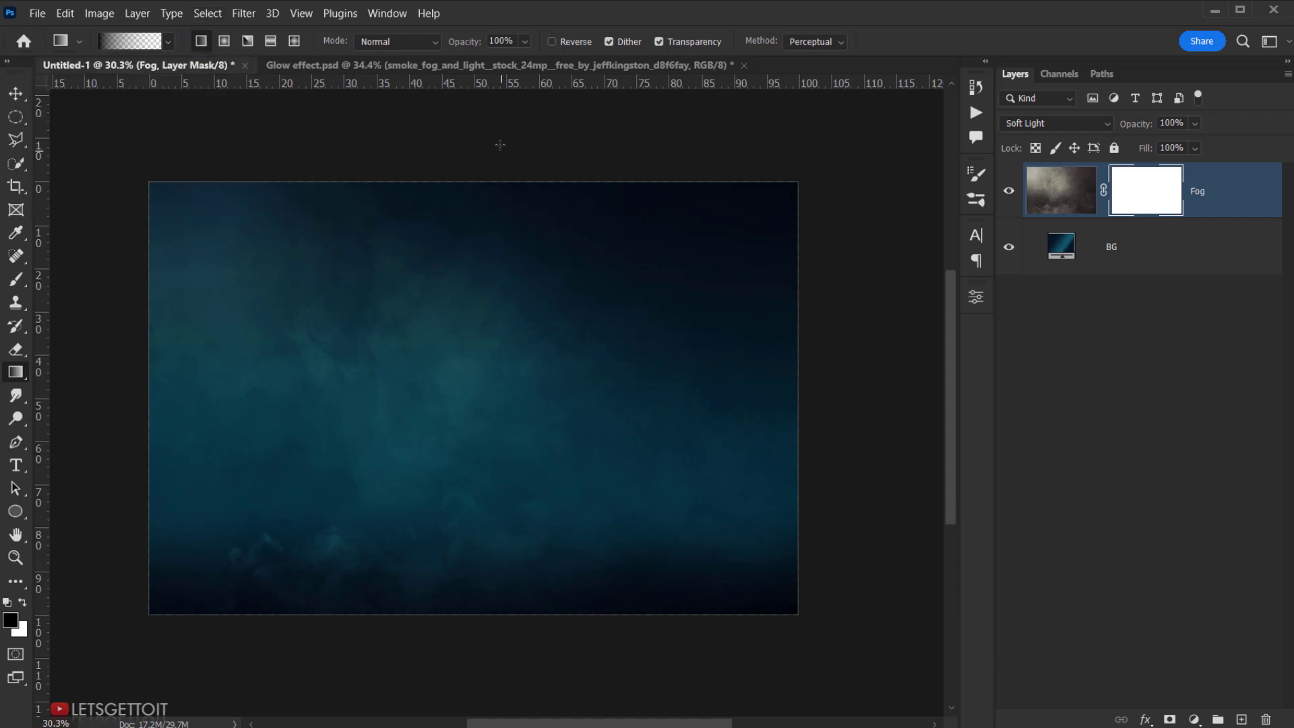
{"action": "left_click_drag", "start_coordinate": [498, 138], "coordinate": [494, 558]}
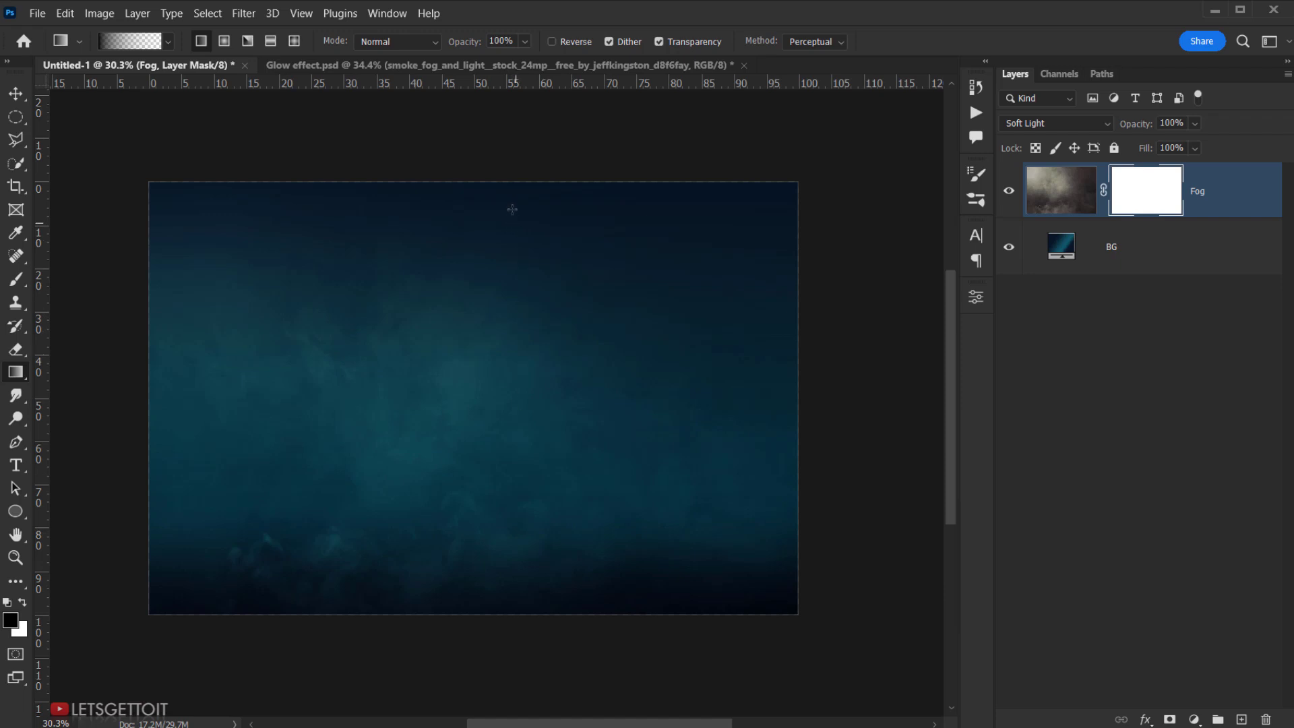
{"action": "left_click_drag", "start_coordinate": [505, 185], "coordinate": [513, 525]}
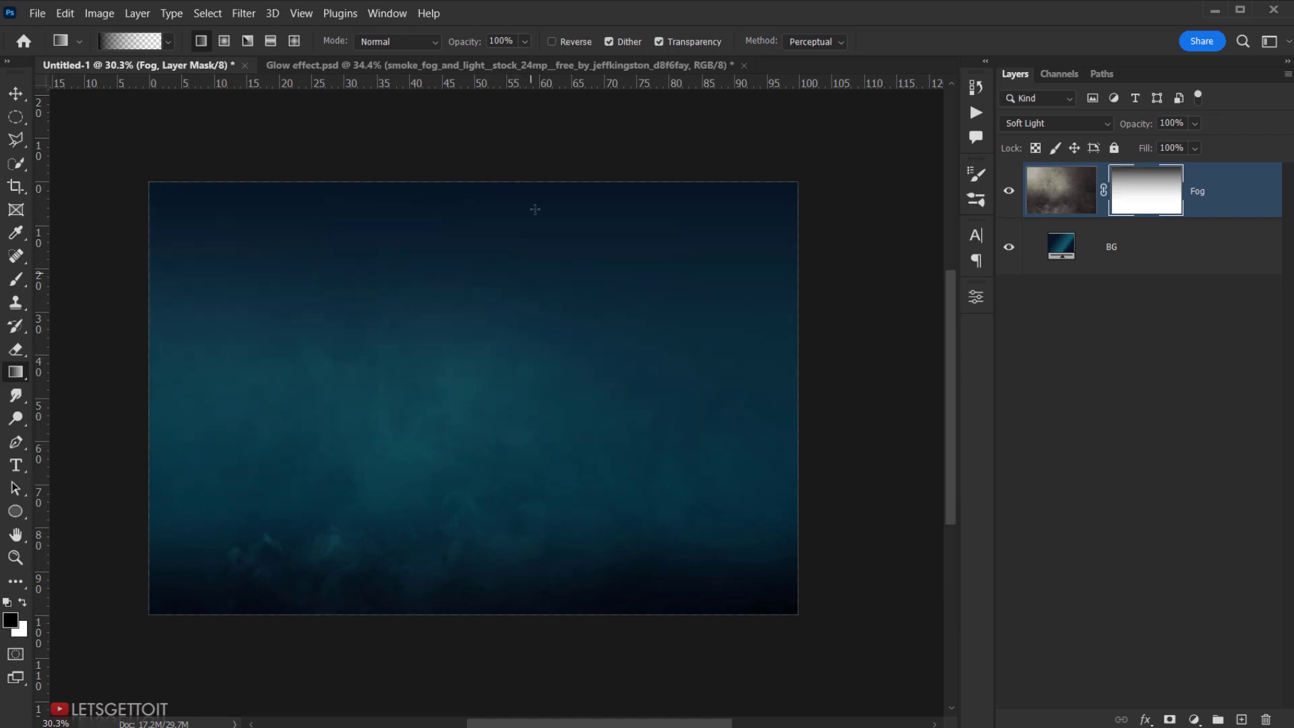
{"action": "left_click_drag", "start_coordinate": [523, 179], "coordinate": [524, 549]}
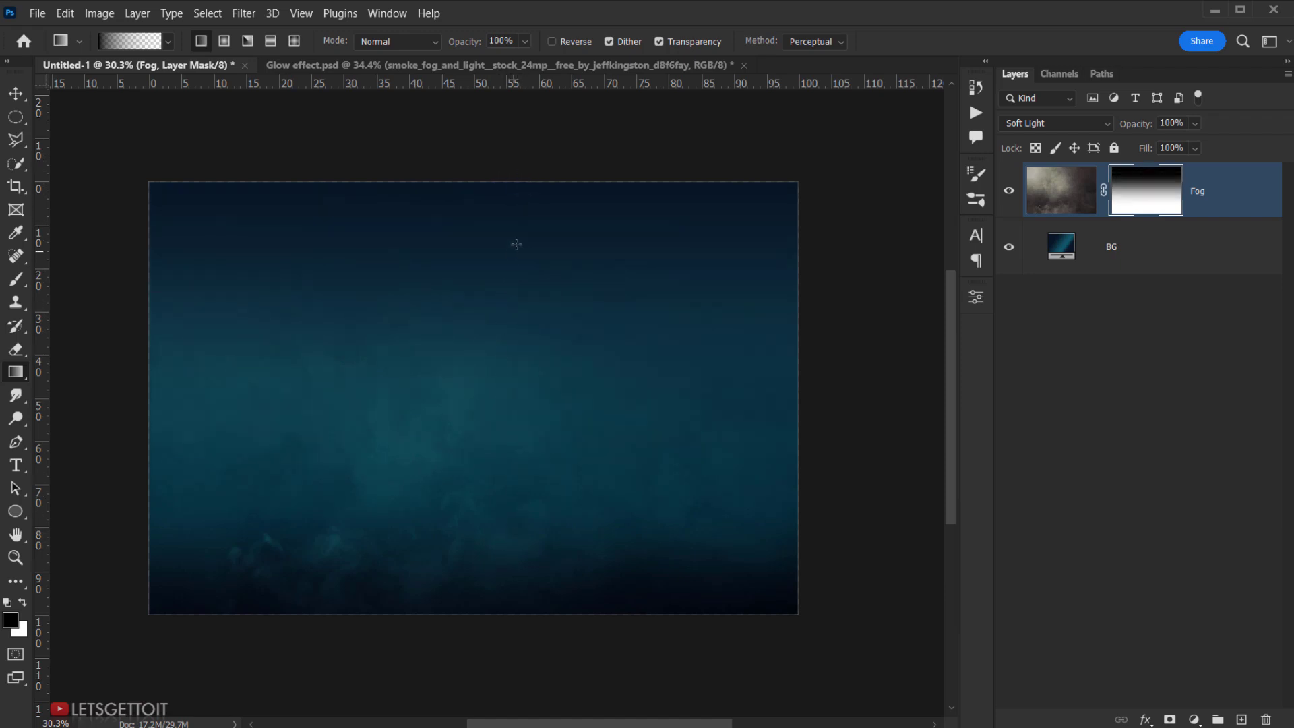
{"action": "left_click_drag", "start_coordinate": [520, 179], "coordinate": [524, 548]}
Add a Levels adjustment clipped to the Fog layer, set its white input level to 150 and compare the result with the original.
{"action": "left_click", "coordinate": [1076, 211]}
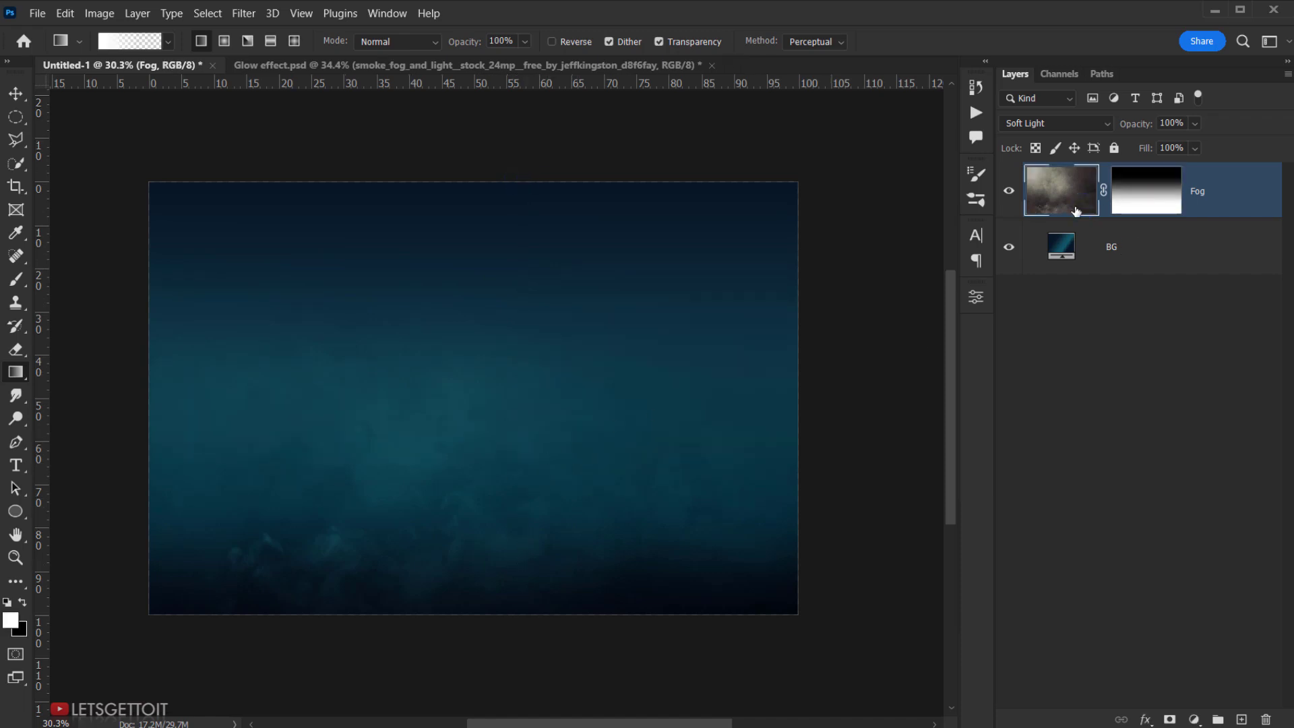
{"action": "left_click", "coordinate": [1193, 719]}
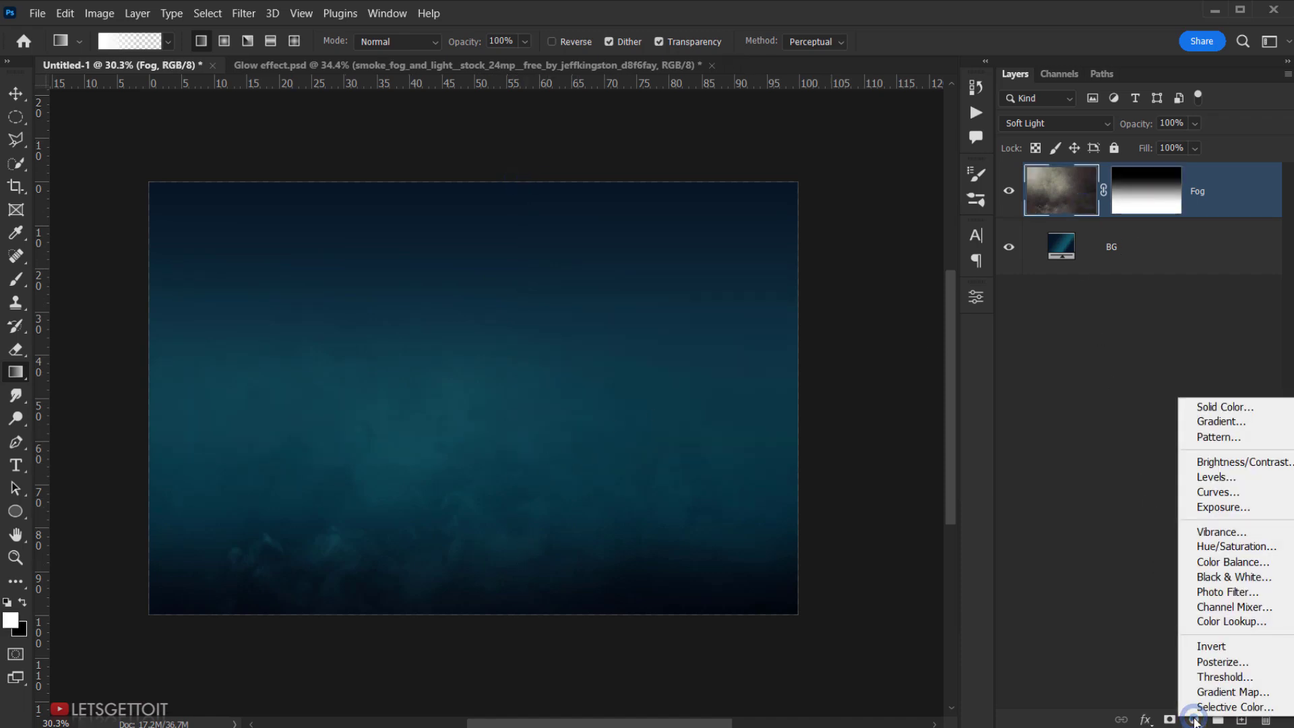
{"action": "left_click", "coordinate": [1250, 478]}
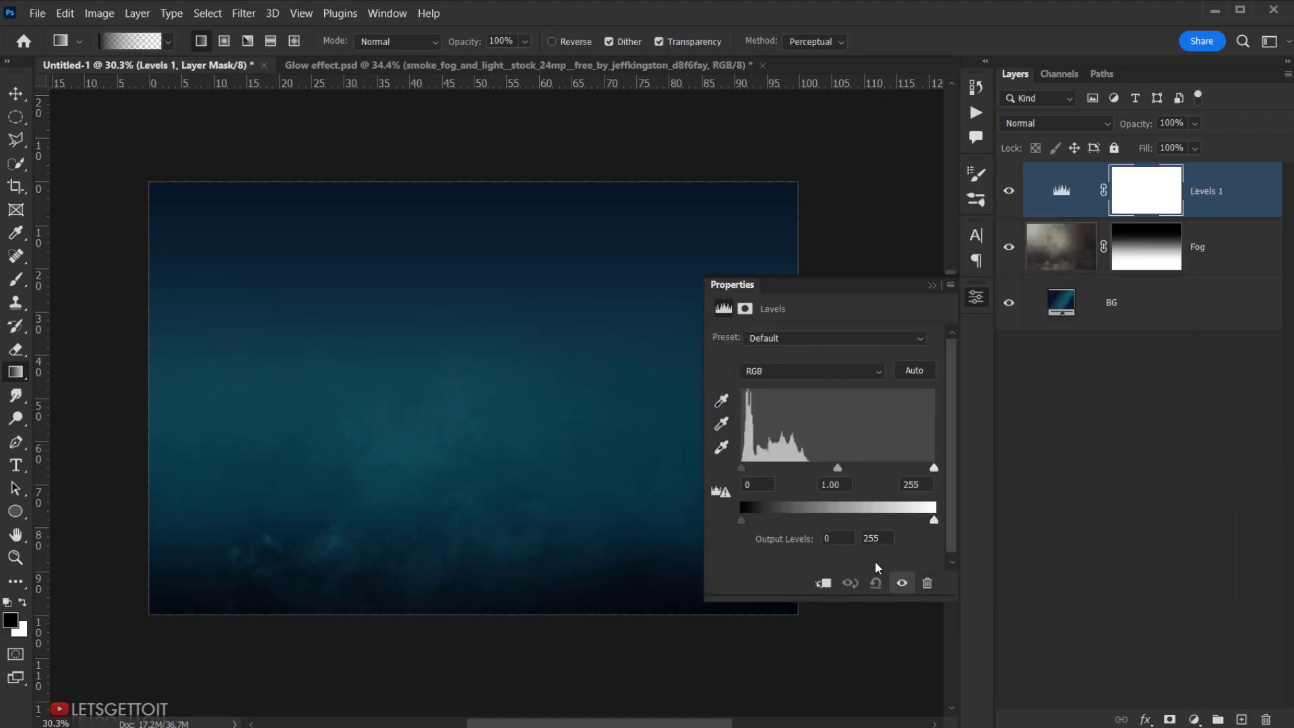
{"action": "left_click", "coordinate": [823, 583]}
{"action": "left_click_drag", "start_coordinate": [934, 467], "coordinate": [856, 470]}
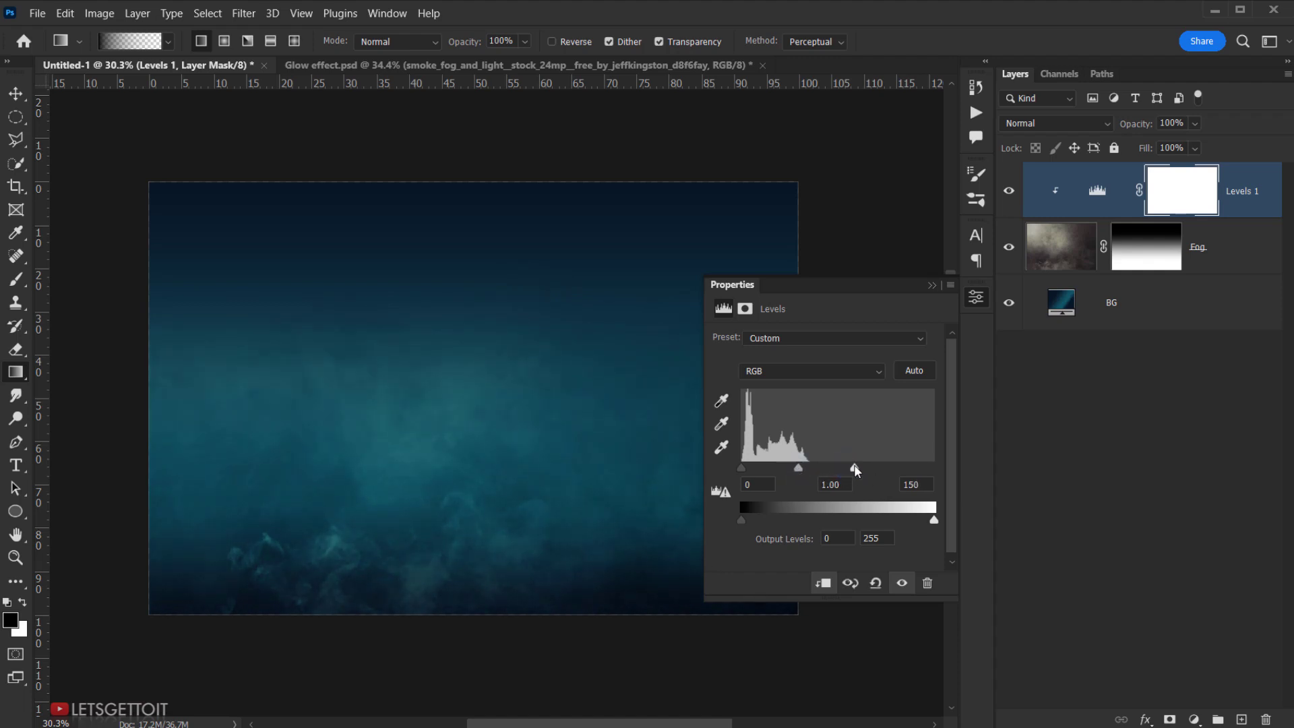
{"action": "left_click", "coordinate": [931, 285]}
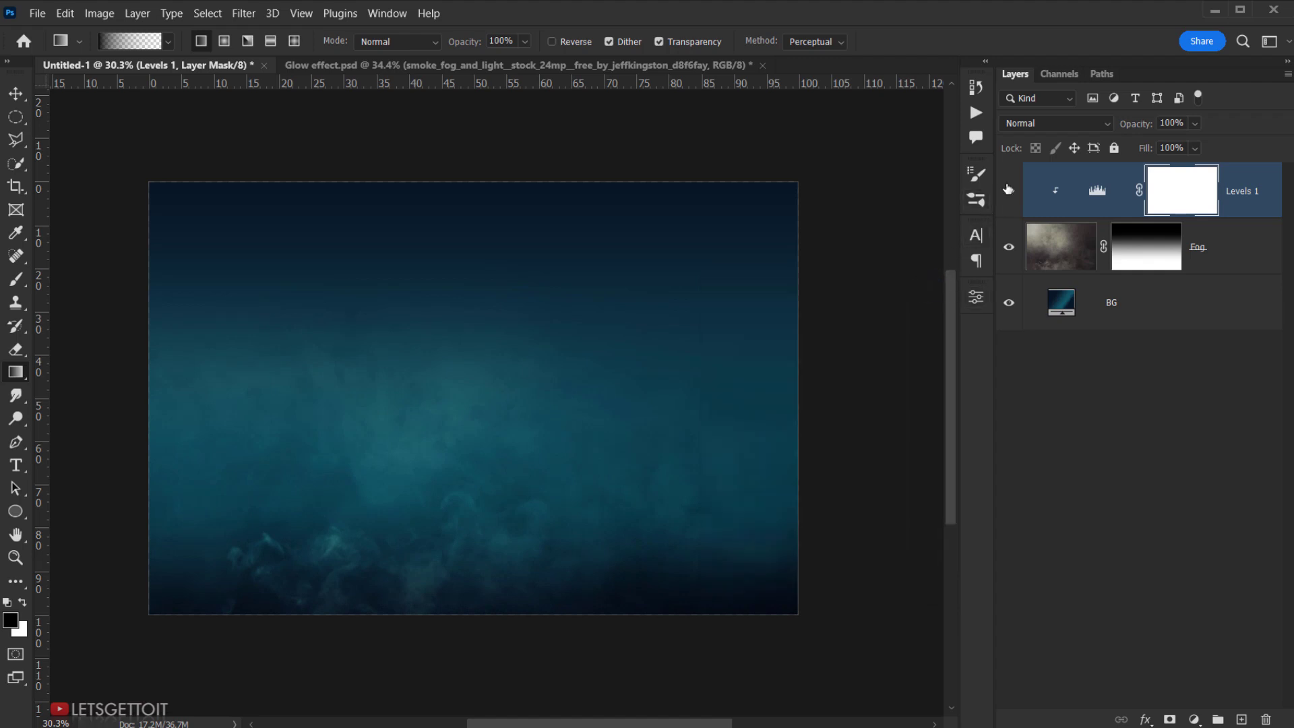
{"action": "left_click", "coordinate": [1008, 190]}
{"action": "left_click", "coordinate": [1008, 190]}
{"action": "scroll", "coordinate": [538, 487], "scroll_direction": "down", "scroll_amount": 2}
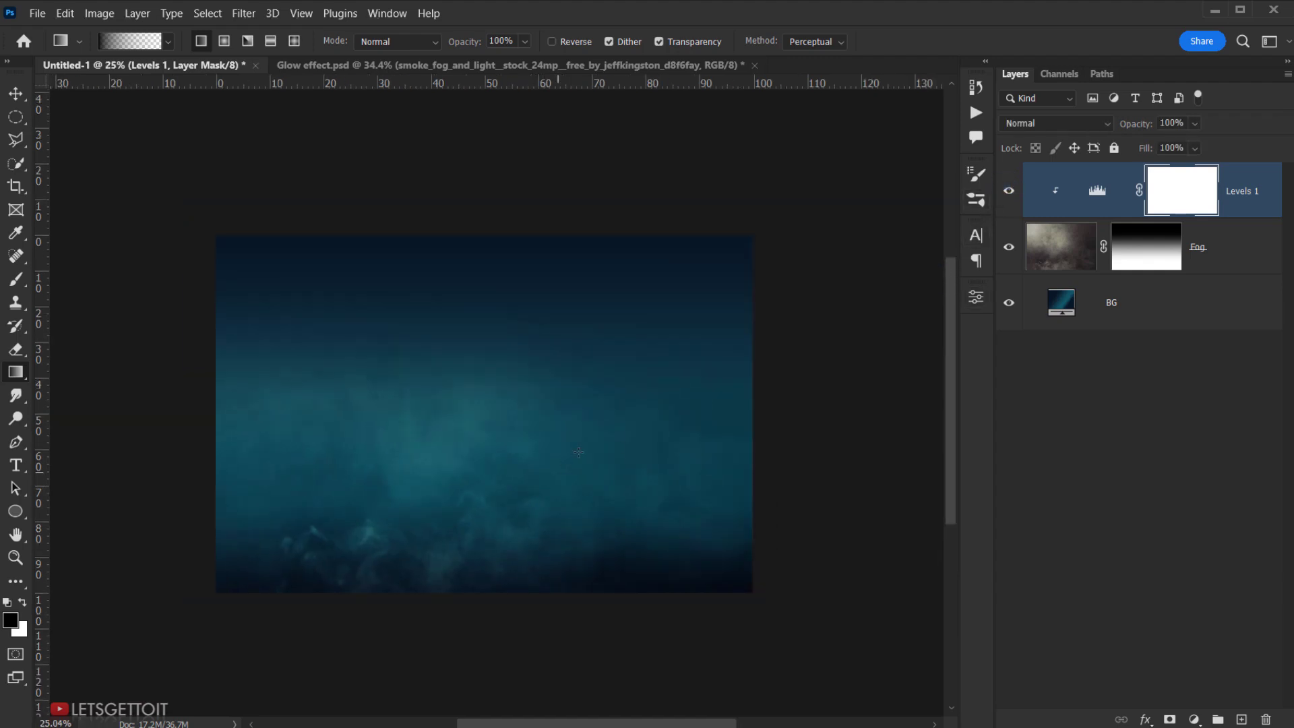
{"action": "scroll", "coordinate": [569, 448], "scroll_direction": "up", "scroll_amount": 2}
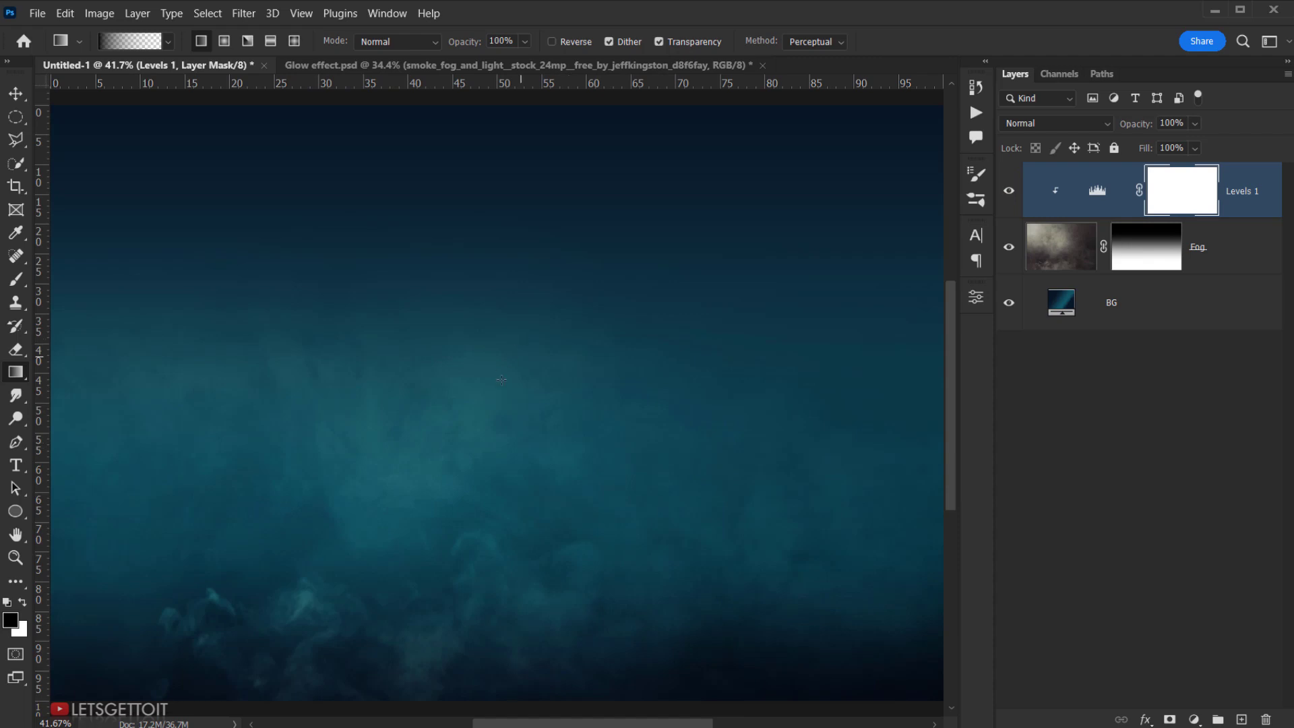
{"action": "scroll", "coordinate": [519, 400], "scroll_direction": "down", "scroll_amount": 1}
{"action": "left_click_drag", "start_coordinate": [571, 402], "coordinate": [566, 402]}
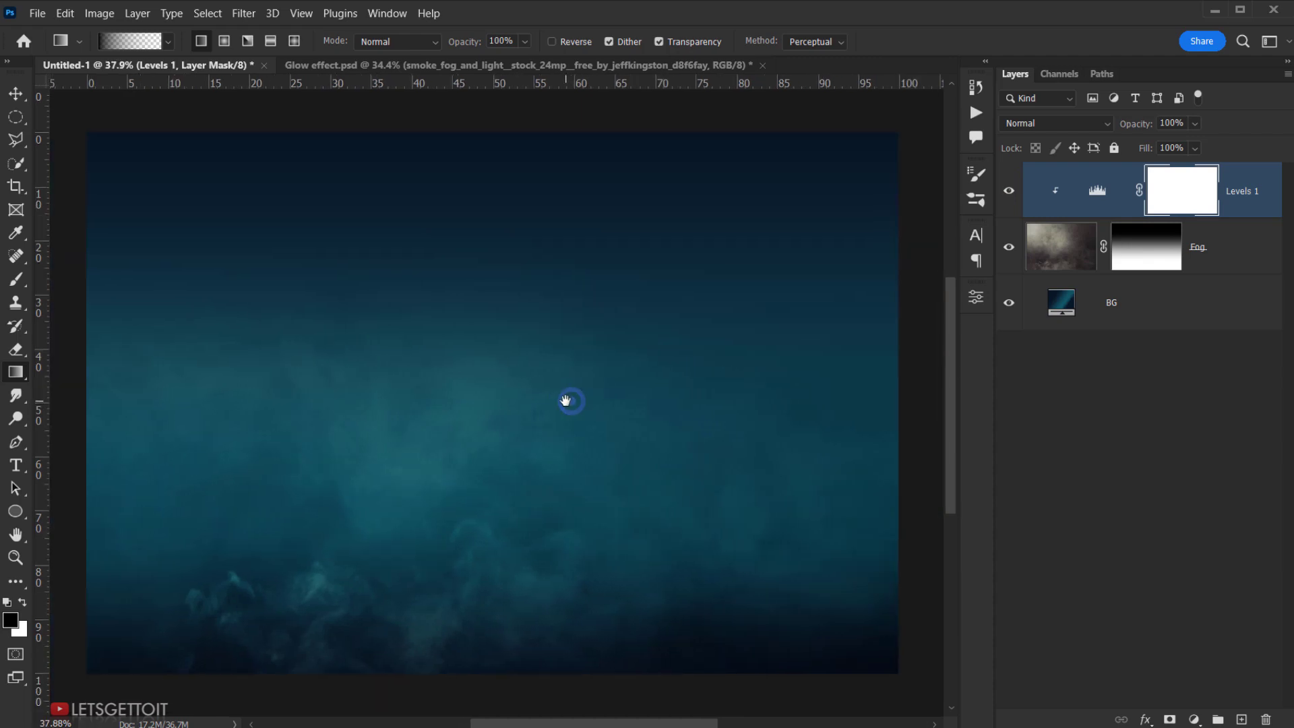
Place the asset-2 stars sky image above the Levels adjustment and scale it to 83.33% so it covers the canvas.
{"action": "left_click", "coordinate": [1085, 252]}
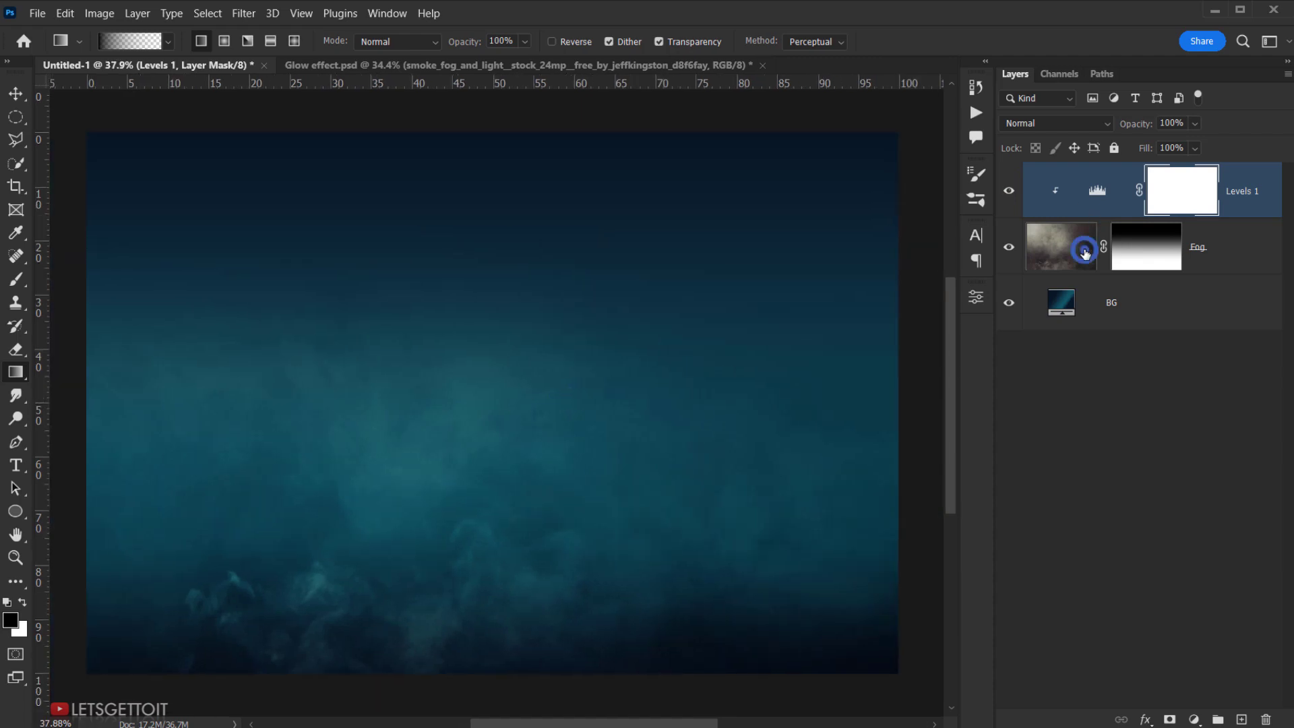
{"action": "left_click", "coordinate": [1109, 195]}
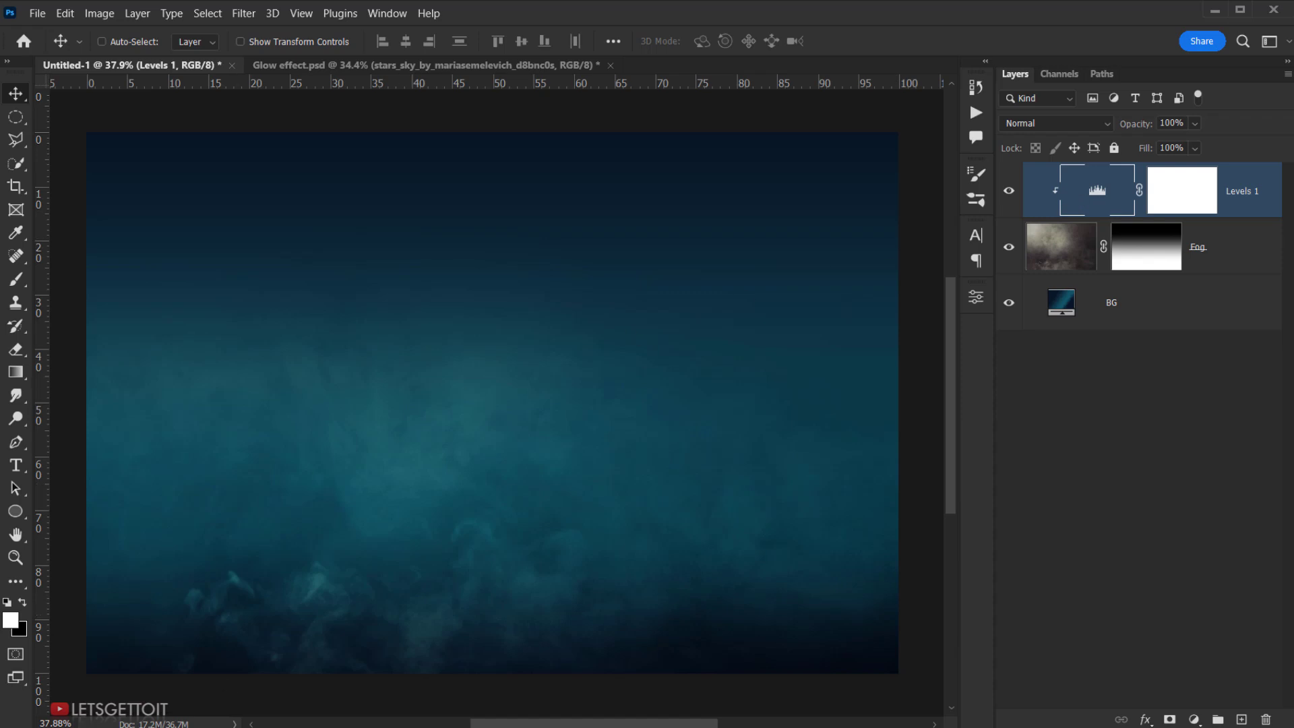
{"action": "key", "text": "alt+Tab"}
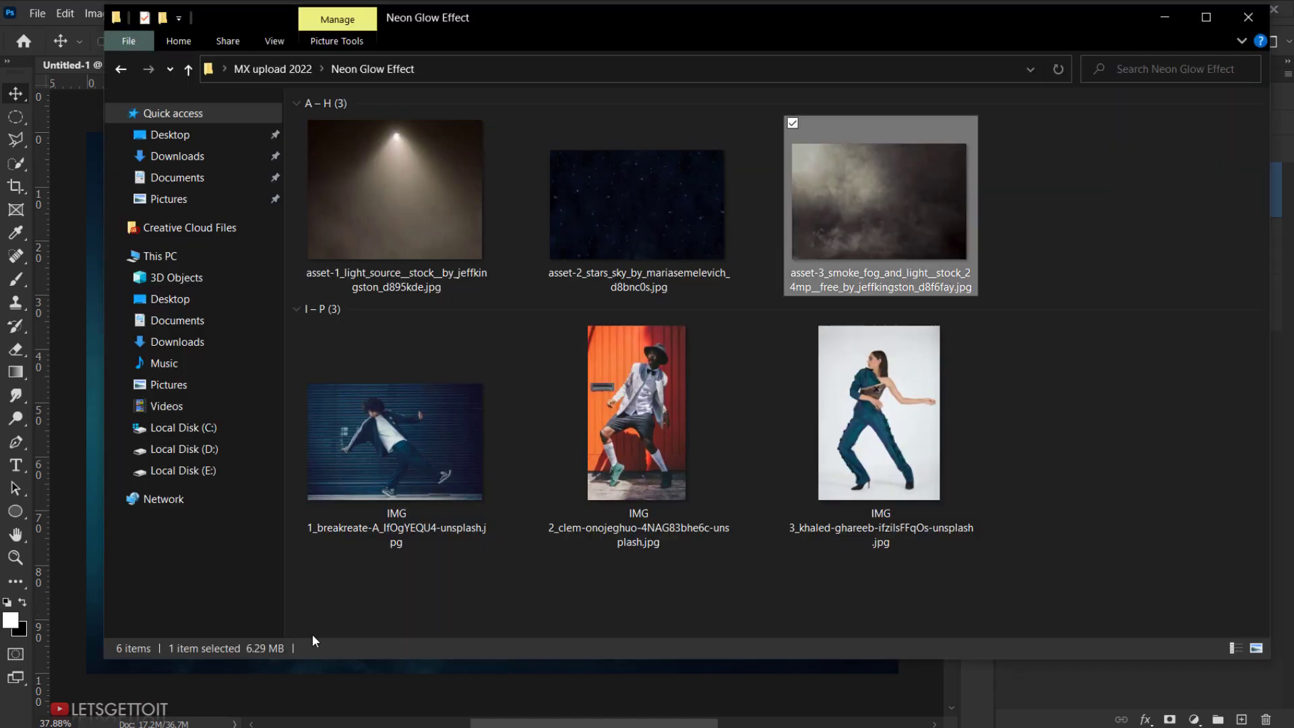
{"action": "left_click", "coordinate": [647, 214]}
{"action": "left_click_drag", "start_coordinate": [643, 212], "coordinate": [468, 702]}
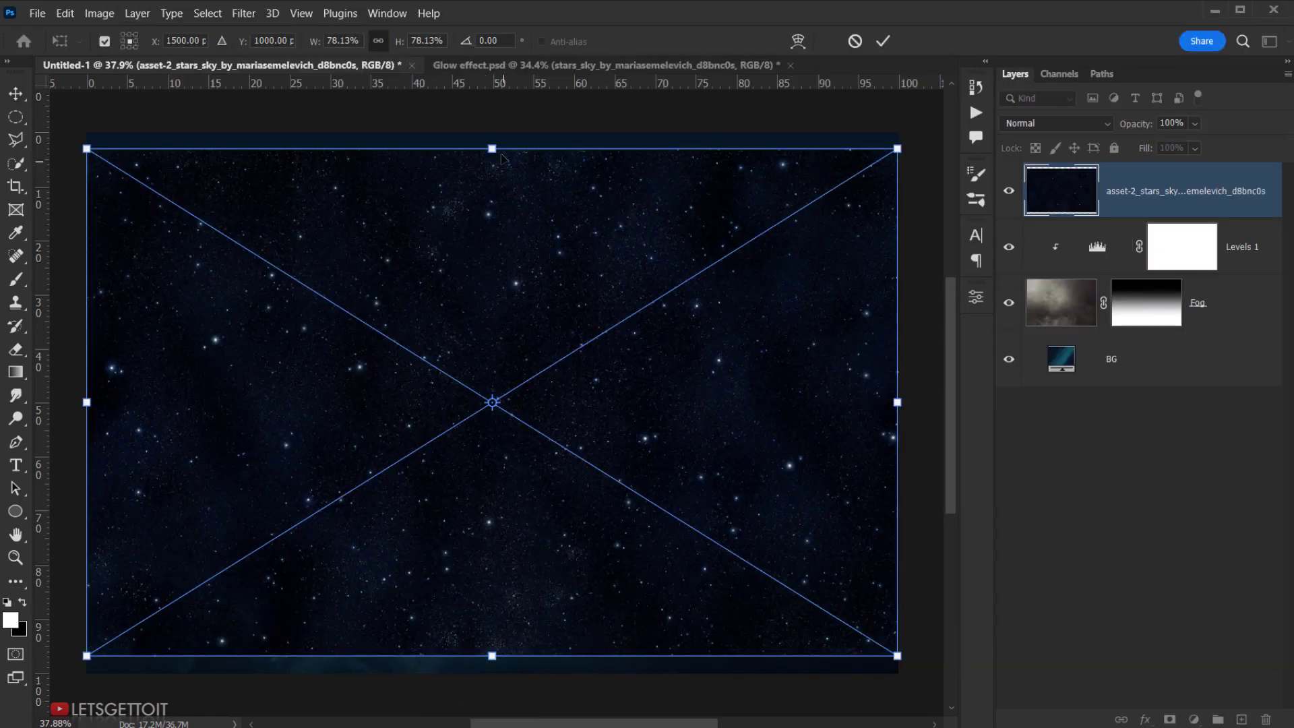
{"action": "left_click_drag", "start_coordinate": [491, 148], "coordinate": [492, 132]}
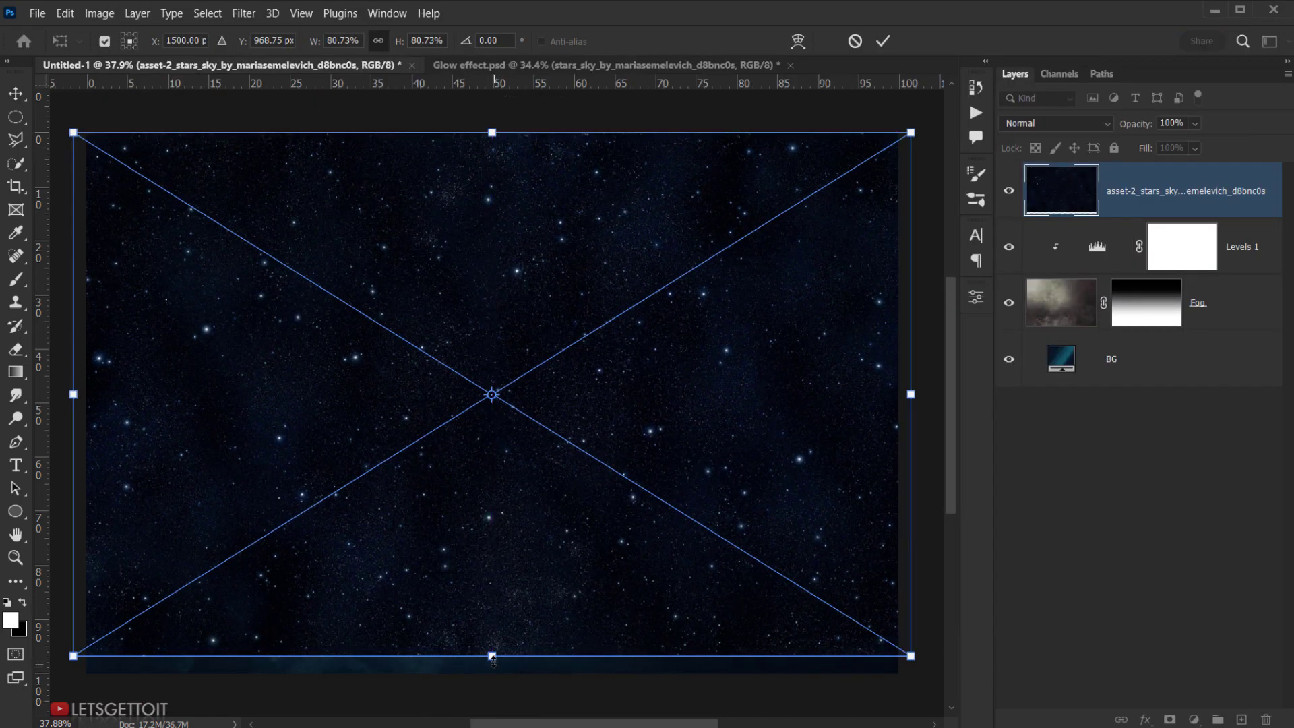
{"action": "left_click_drag", "start_coordinate": [492, 657], "coordinate": [493, 673]}
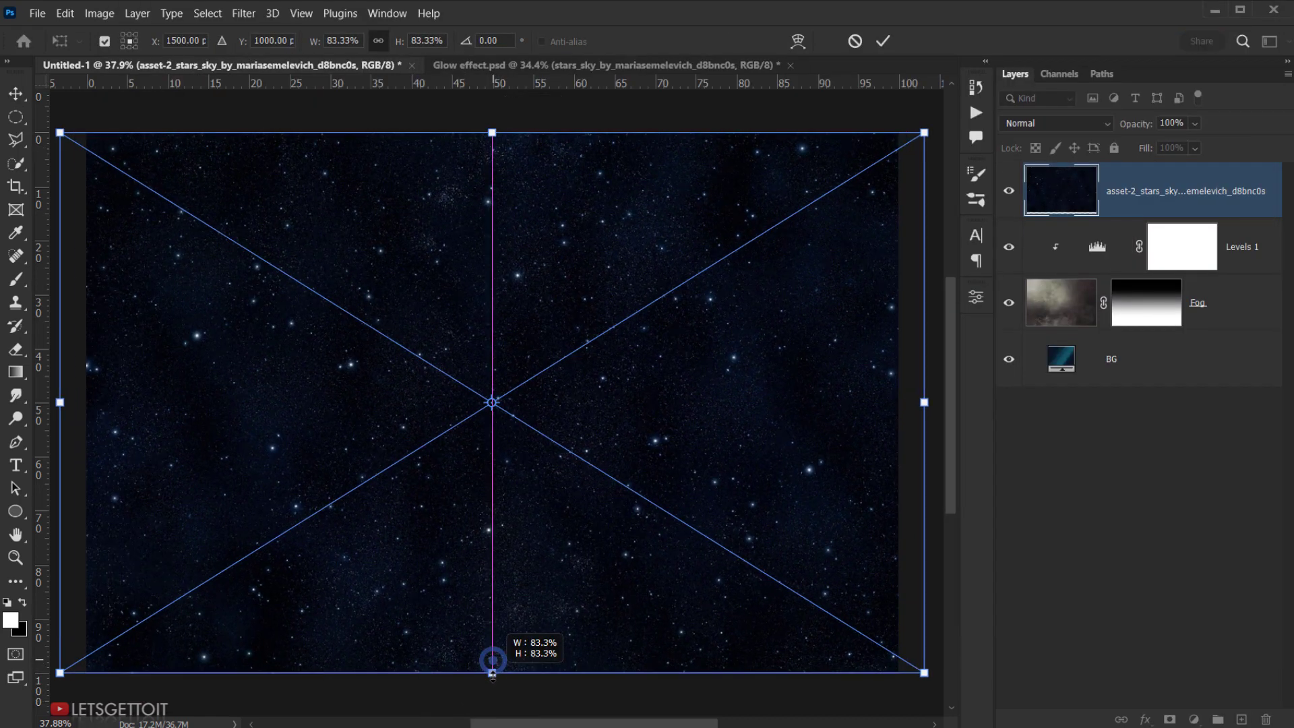
{"action": "left_click", "coordinate": [880, 40]}
Rename the placed starry sky layer as Stars.
{"action": "double_click", "coordinate": [1199, 197]}
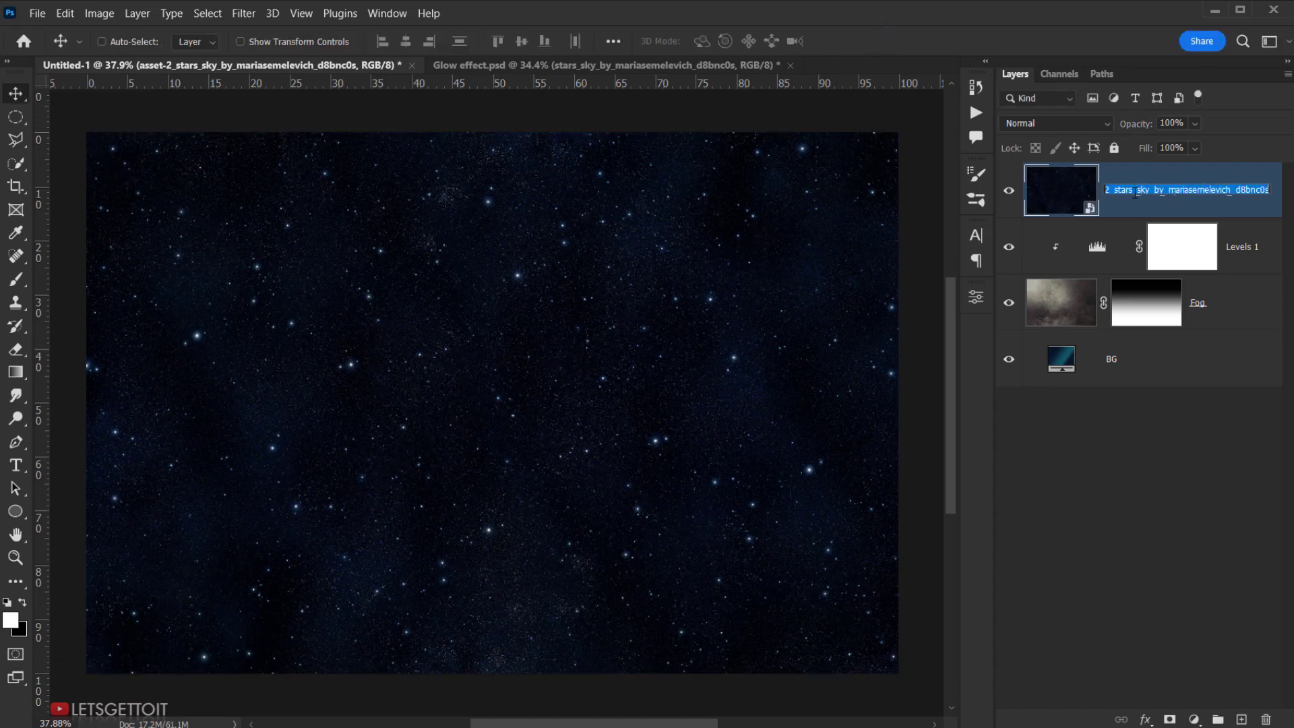
{"action": "type", "text": "Stars"}
{"action": "key", "text": "Return"}
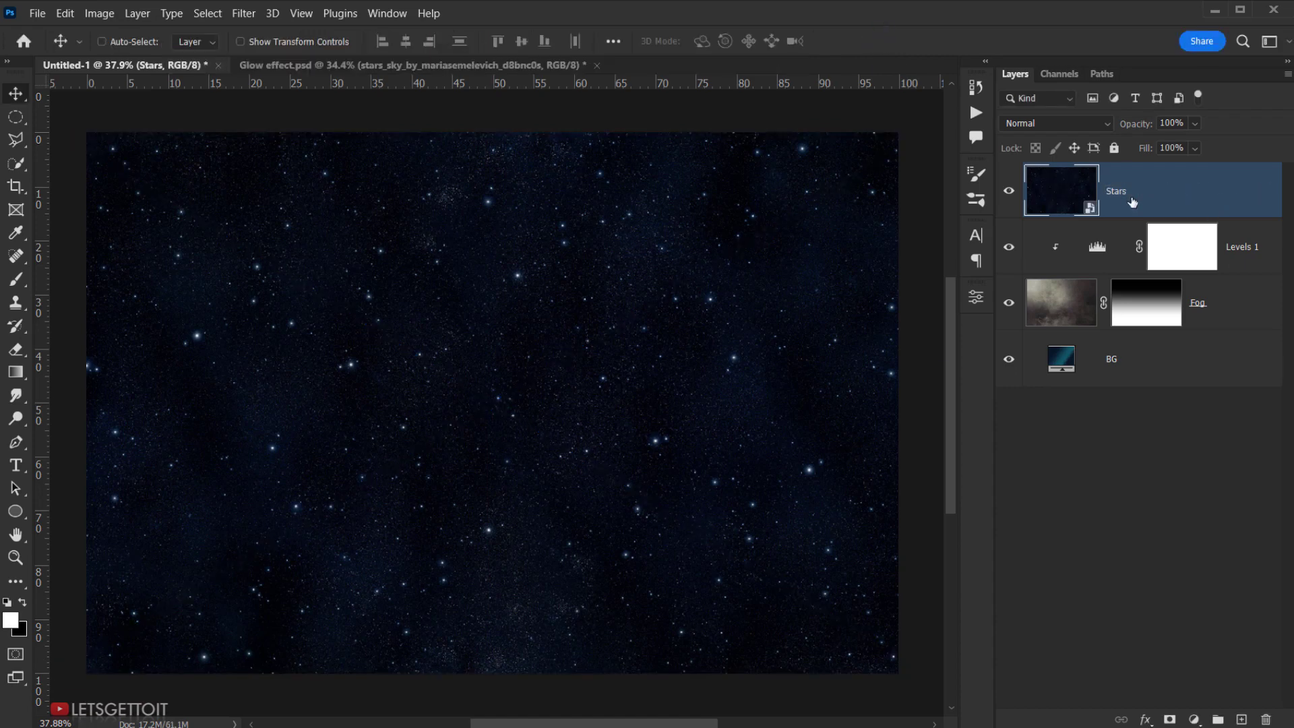
Rasterize the Stars layer and set its blend mode to Lighten.
{"action": "right_click", "coordinate": [1133, 202]}
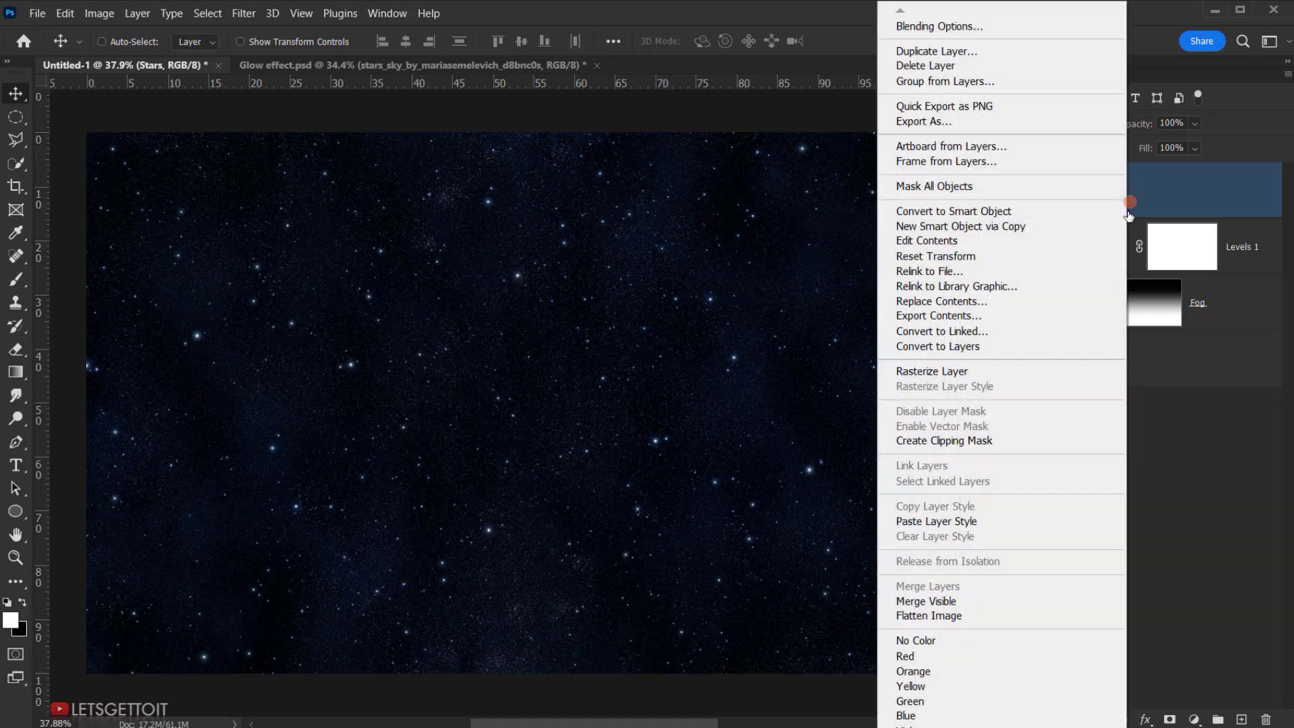
{"action": "left_click", "coordinate": [972, 367]}
{"action": "left_click", "coordinate": [1072, 124]}
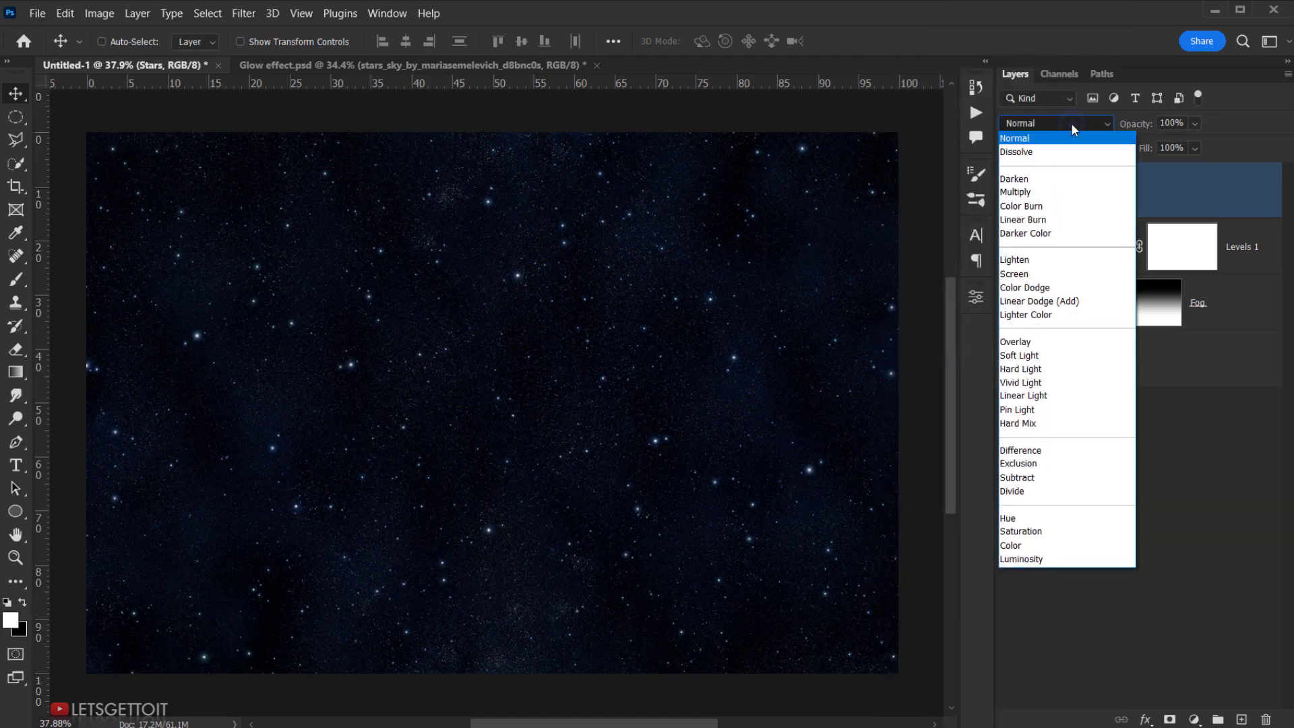
{"action": "left_click", "coordinate": [1032, 264]}
{"action": "left_click", "coordinate": [1115, 201]}
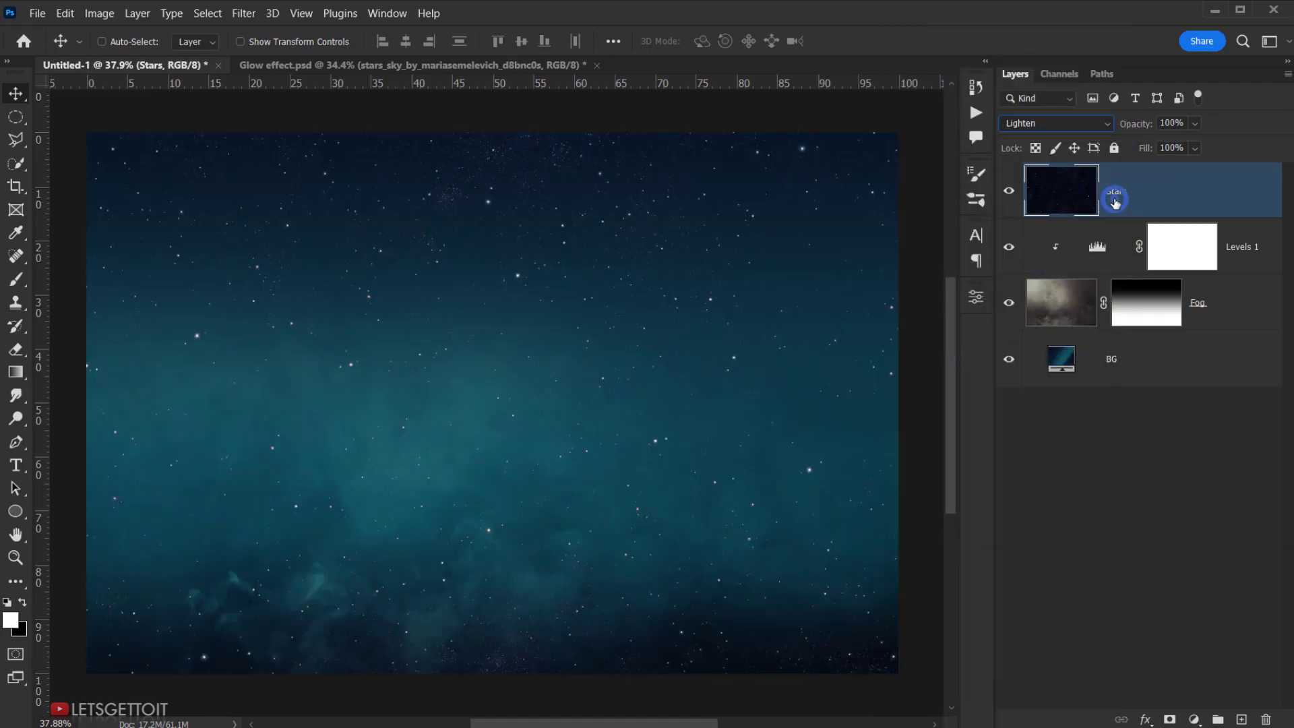
Add a layer mask to Stars and fade out the lower sky with repeated upward linear black-to-transparent gradients.
{"action": "left_click", "coordinate": [1171, 720]}
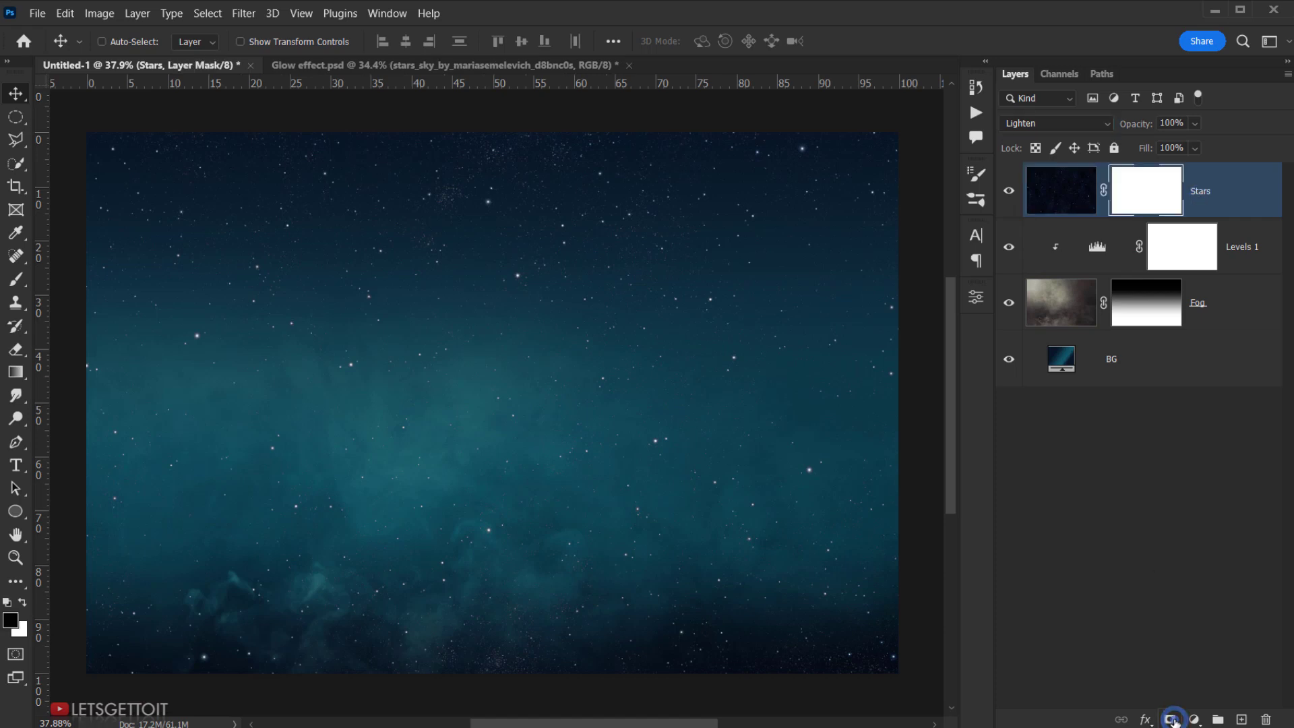
{"action": "left_click", "coordinate": [1153, 189]}
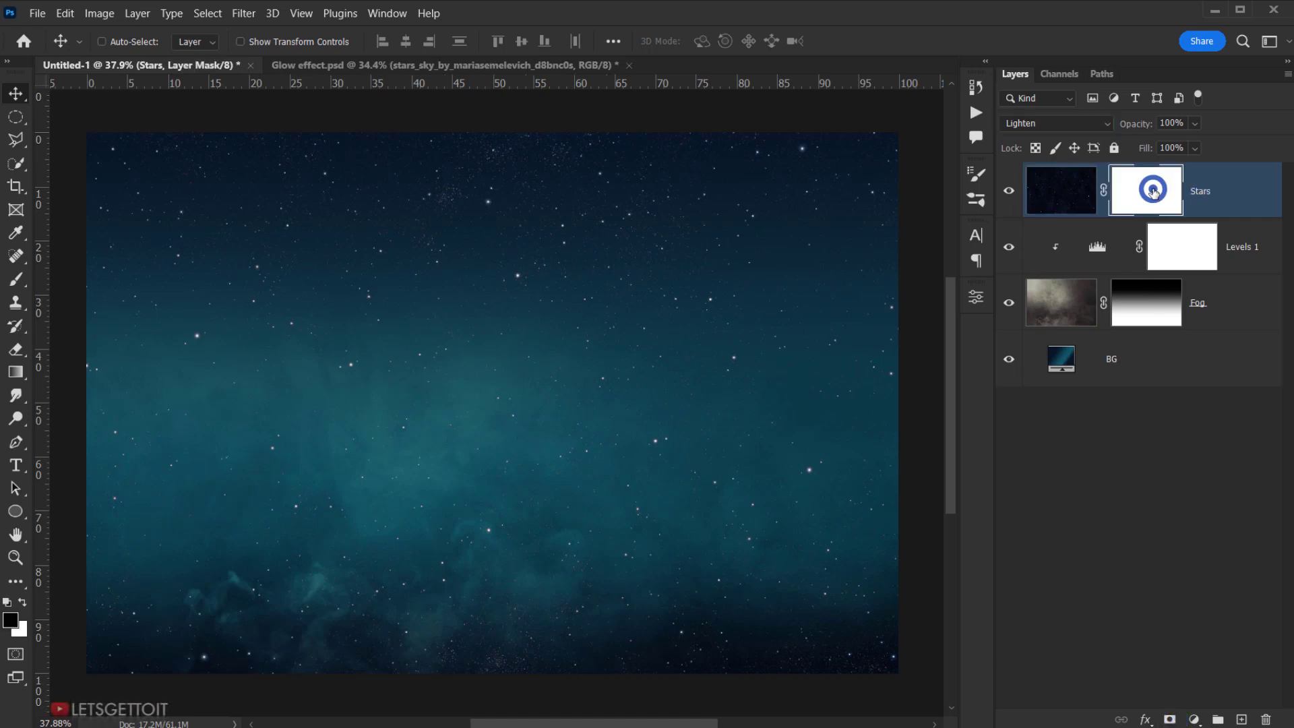
{"action": "left_click", "coordinate": [18, 372]}
{"action": "left_click", "coordinate": [60, 373]}
{"action": "scroll", "coordinate": [416, 490], "scroll_direction": "down", "scroll_amount": 3}
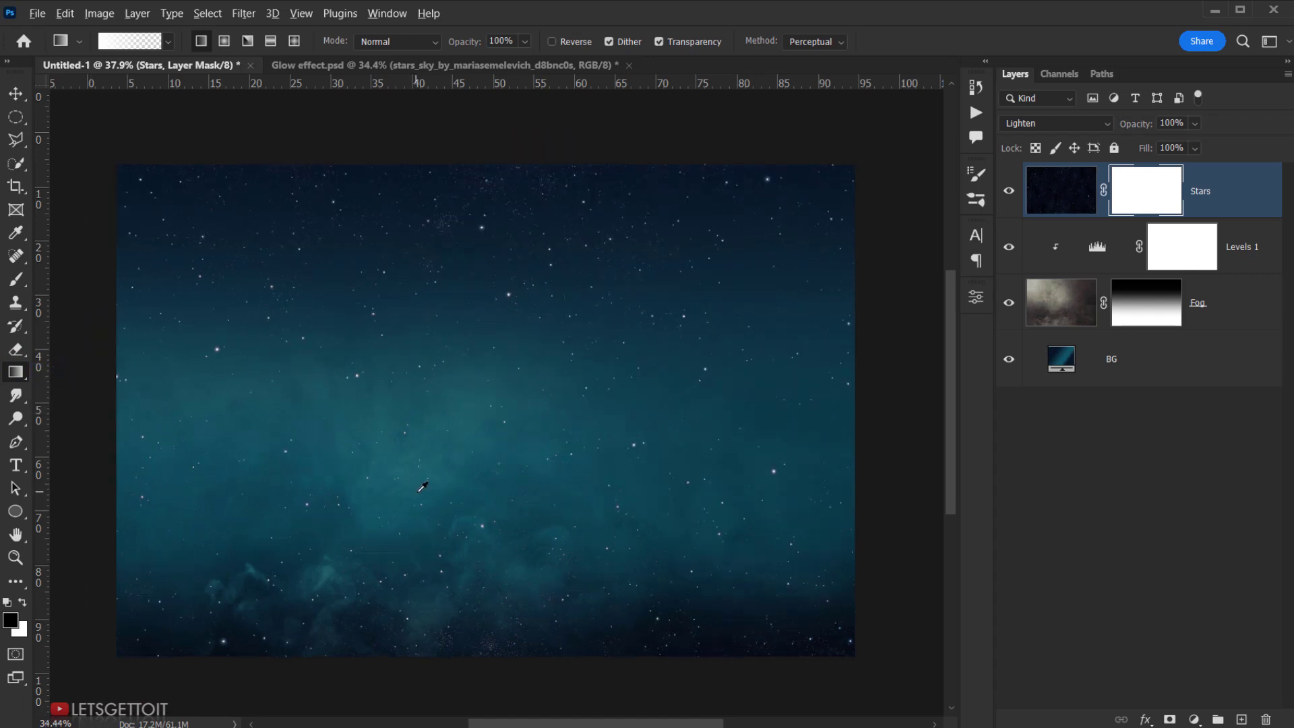
{"action": "left_click_drag", "start_coordinate": [473, 674], "coordinate": [471, 400]}
{"action": "left_click_drag", "start_coordinate": [478, 659], "coordinate": [476, 549]}
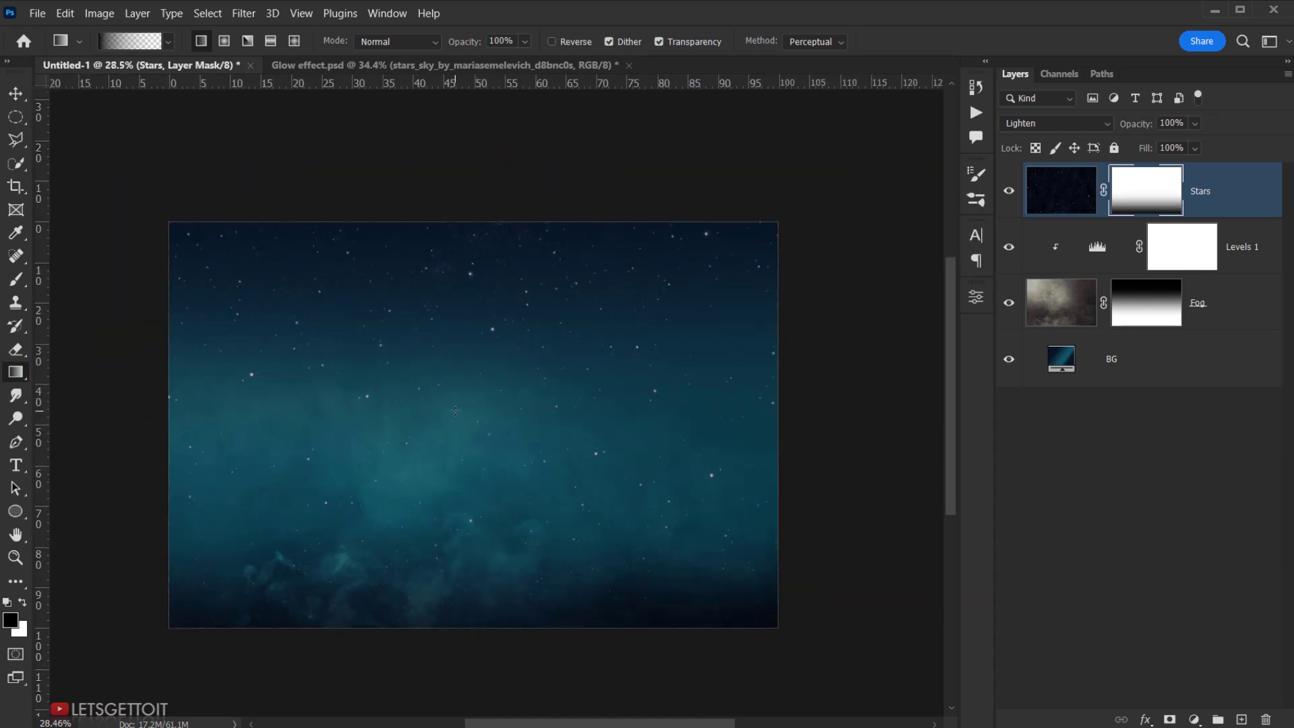
{"action": "left_click", "coordinate": [463, 654]}
{"action": "scroll", "coordinate": [464, 546], "scroll_direction": "up", "scroll_amount": 4}
{"action": "left_click_drag", "start_coordinate": [513, 444], "coordinate": [510, 458]}
{"action": "scroll", "coordinate": [488, 464], "scroll_direction": "down", "scroll_amount": 2}
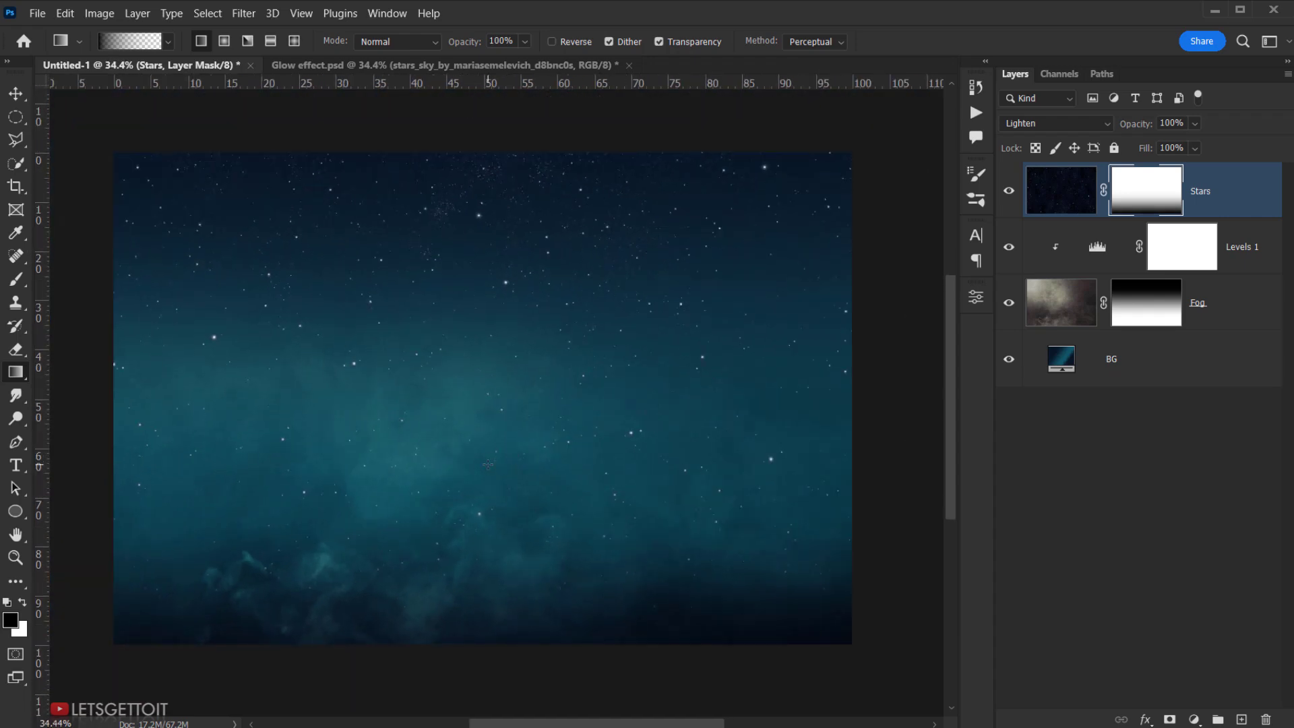
Lower the Fog layer's Levels white input to about 96, fine-tune midtones and whites, and compare the image with the fog hidden.
{"action": "left_click", "coordinate": [1077, 195]}
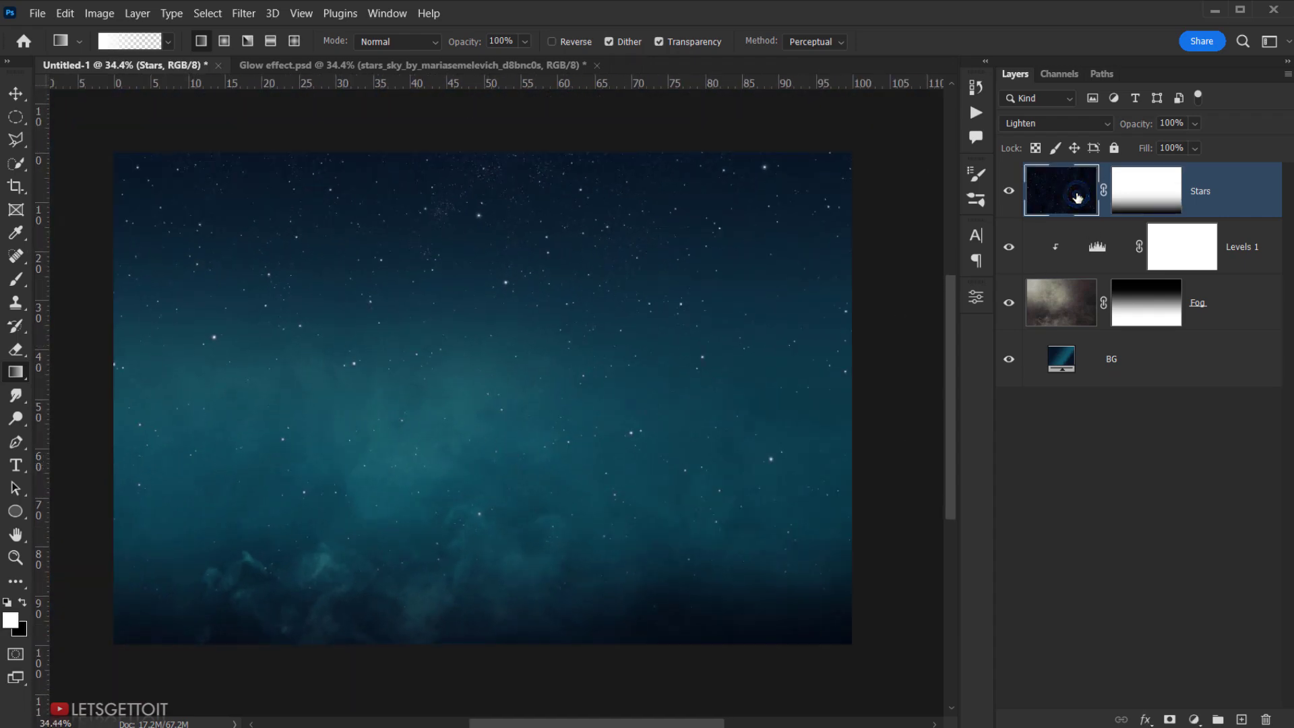
{"action": "left_click", "coordinate": [1101, 253]}
{"action": "double_click", "coordinate": [1101, 252]}
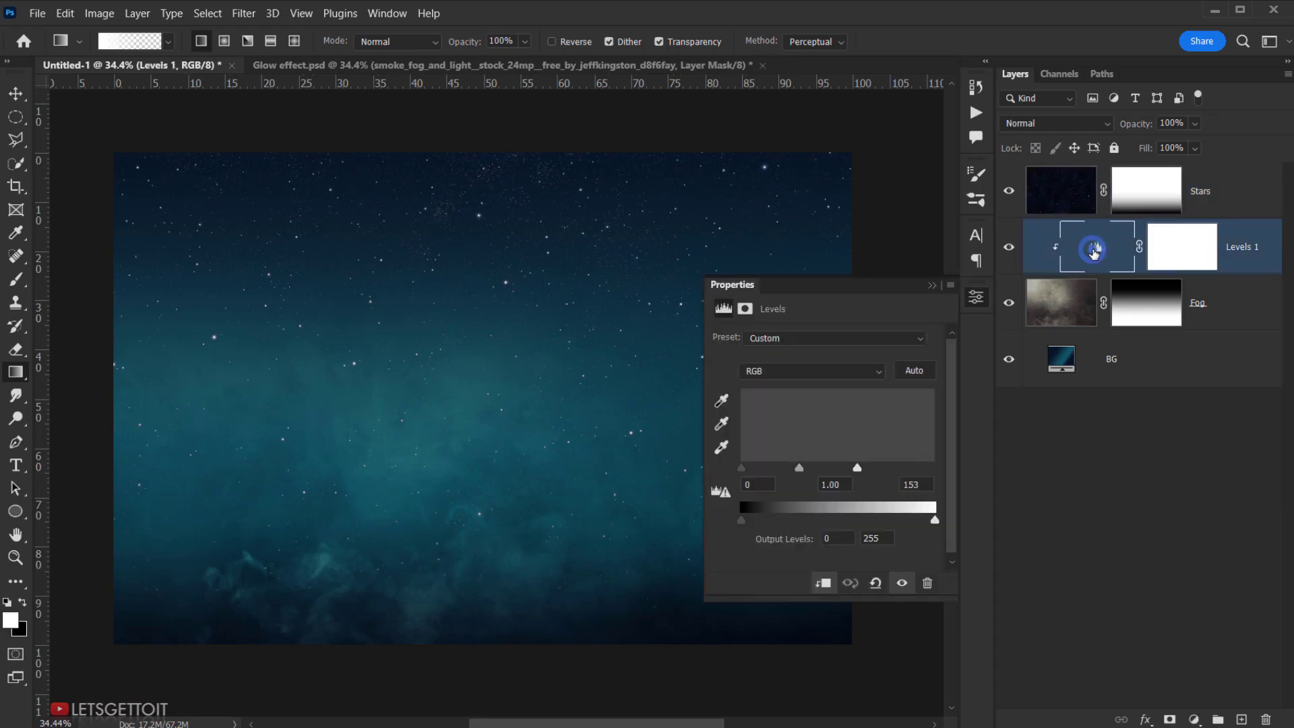
{"action": "mouse_move", "coordinate": [800, 468]}
{"action": "left_mouse_down"}
{"action": "mouse_move", "coordinate": [840, 469]}
{"action": "mouse_move", "coordinate": [815, 469]}
{"action": "left_mouse_up"}
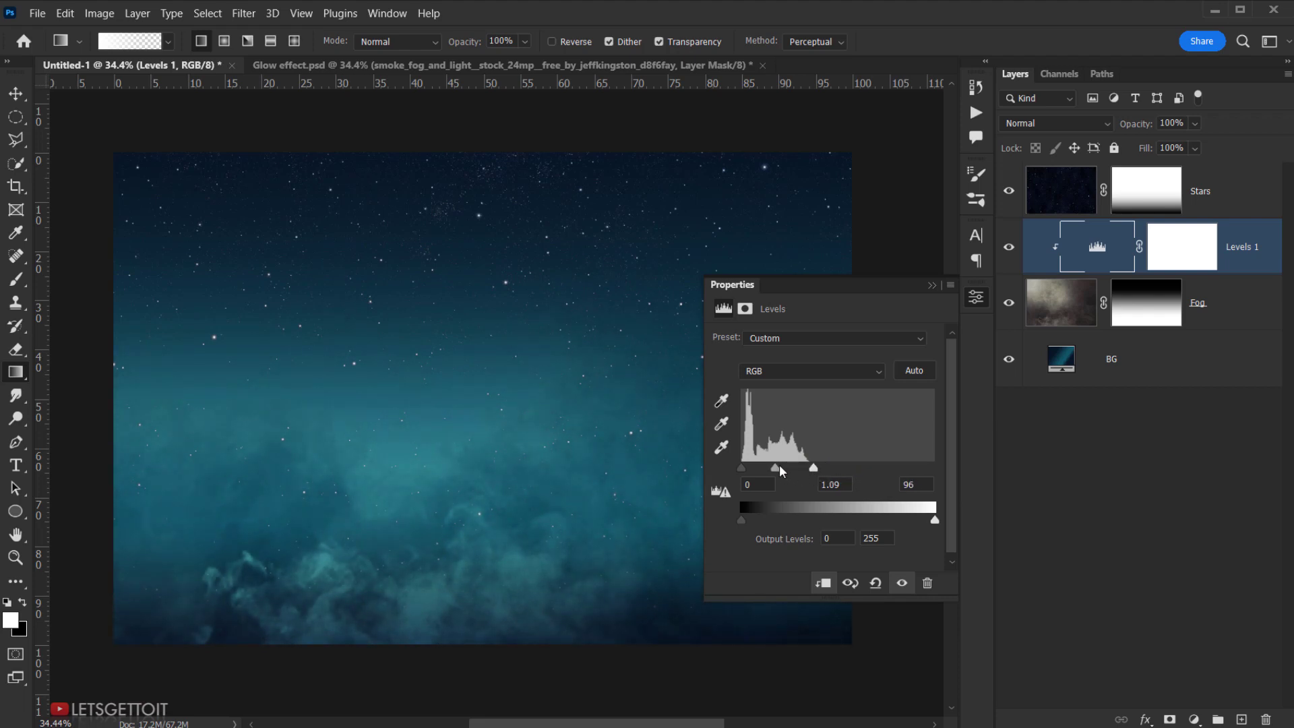
{"action": "left_click_drag", "start_coordinate": [813, 468], "coordinate": [818, 465]}
{"action": "left_click", "coordinate": [932, 285]}
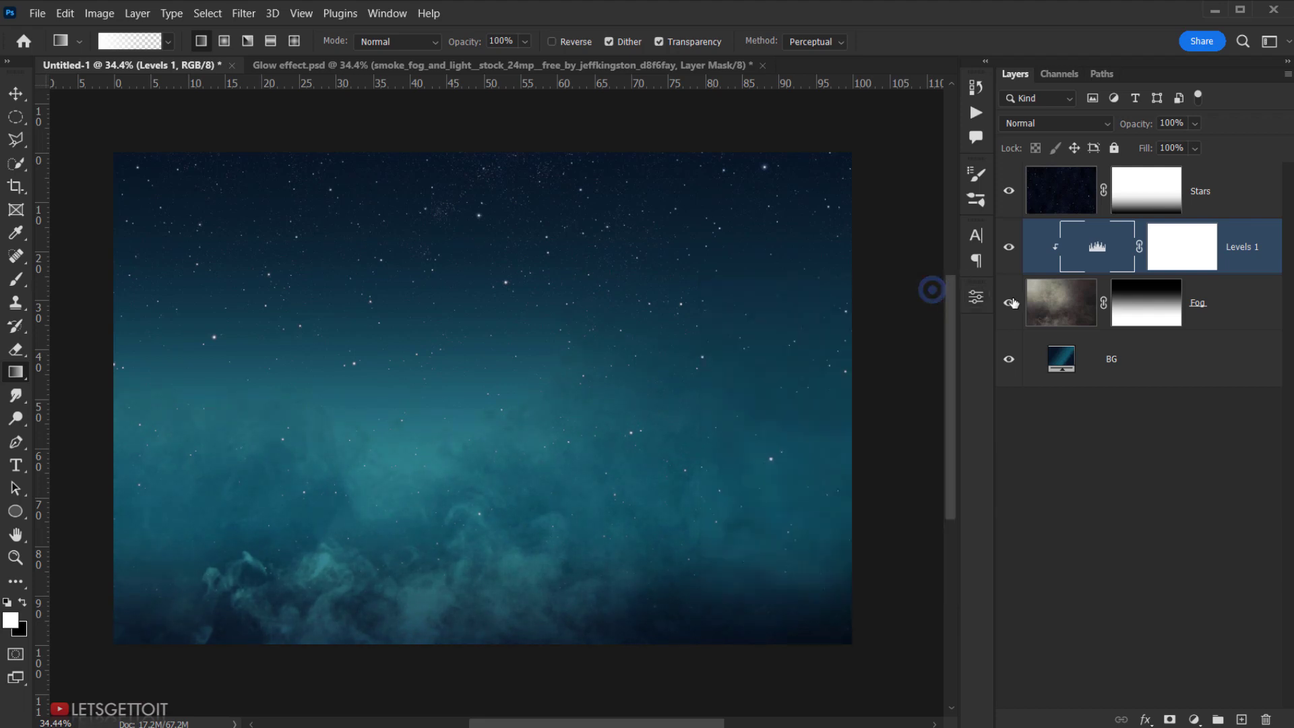
{"action": "left_click", "coordinate": [1009, 303]}
{"action": "left_click", "coordinate": [1009, 302]}
{"action": "scroll", "coordinate": [605, 448], "scroll_direction": "down", "scroll_amount": 1}
{"action": "left_click", "coordinate": [1077, 306]}
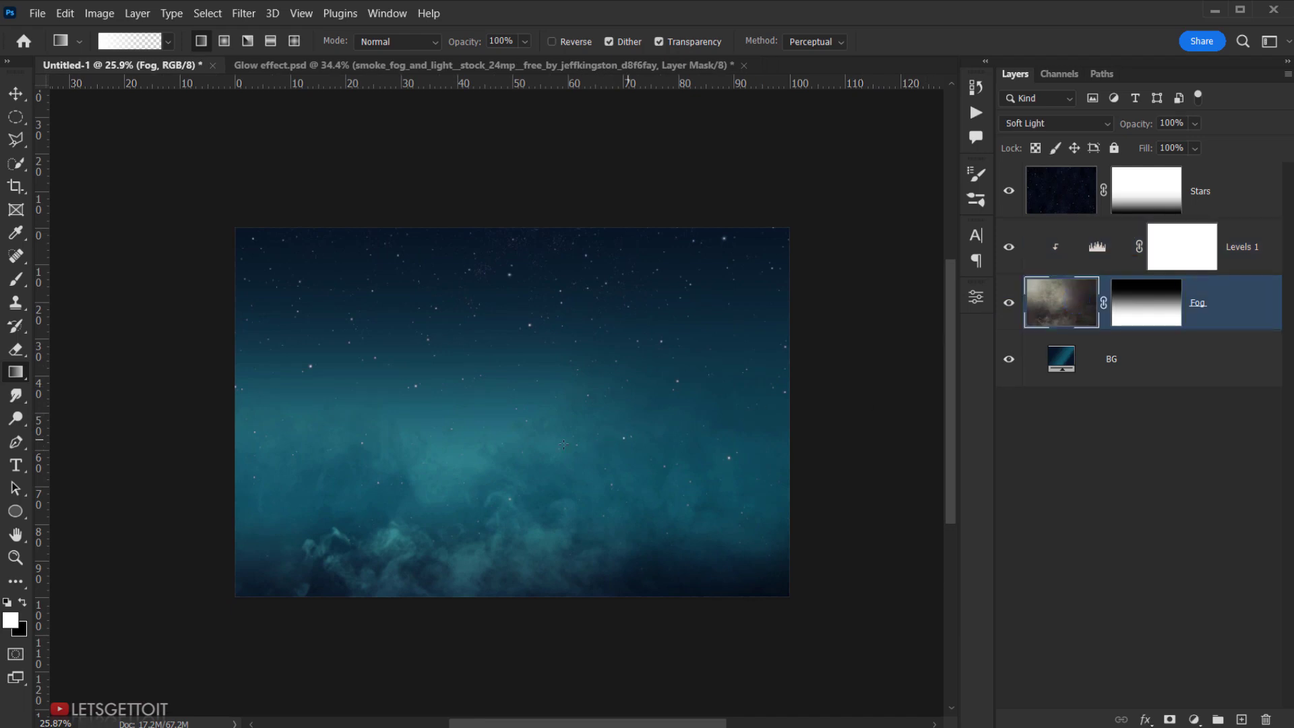
{"action": "scroll", "coordinate": [564, 445], "scroll_direction": "up", "scroll_amount": 1}
Group the Stars, Levels 1, Fog and BG layers and name the group BG.
{"action": "left_click", "coordinate": [1239, 191]}
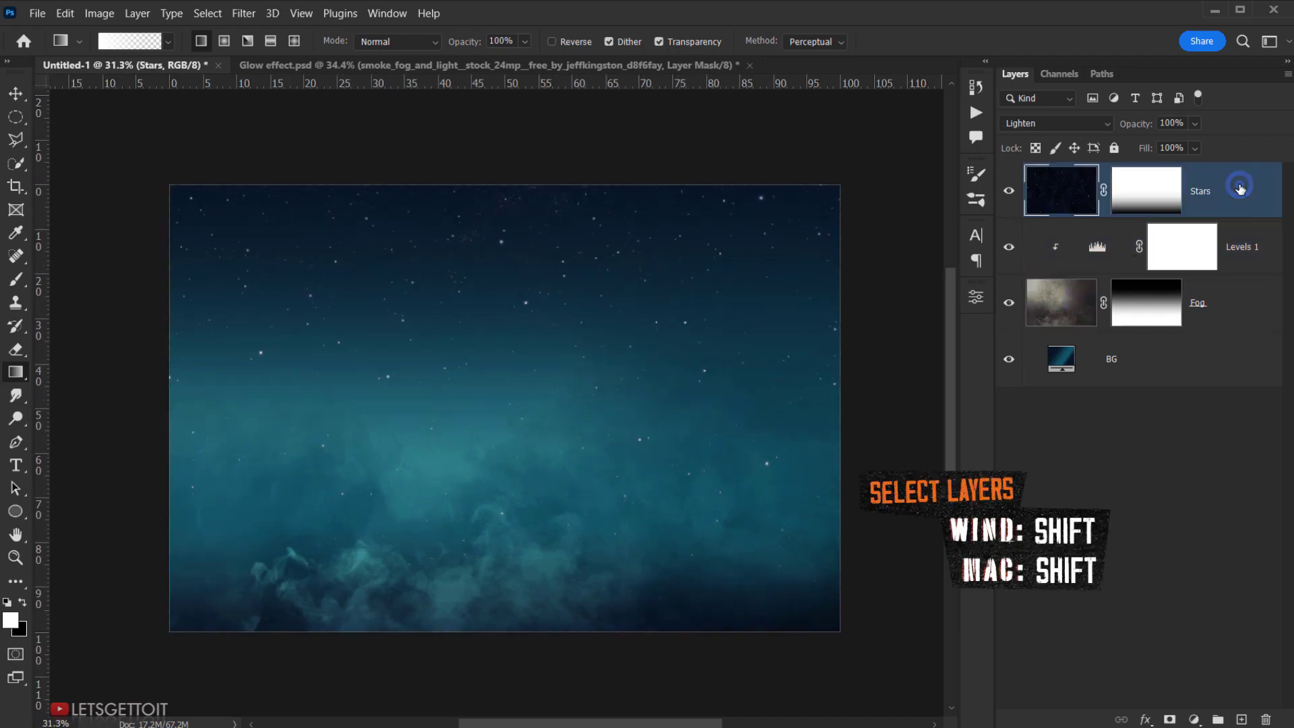
{"action": "left_click", "coordinate": [1240, 373], "text": "shift"}
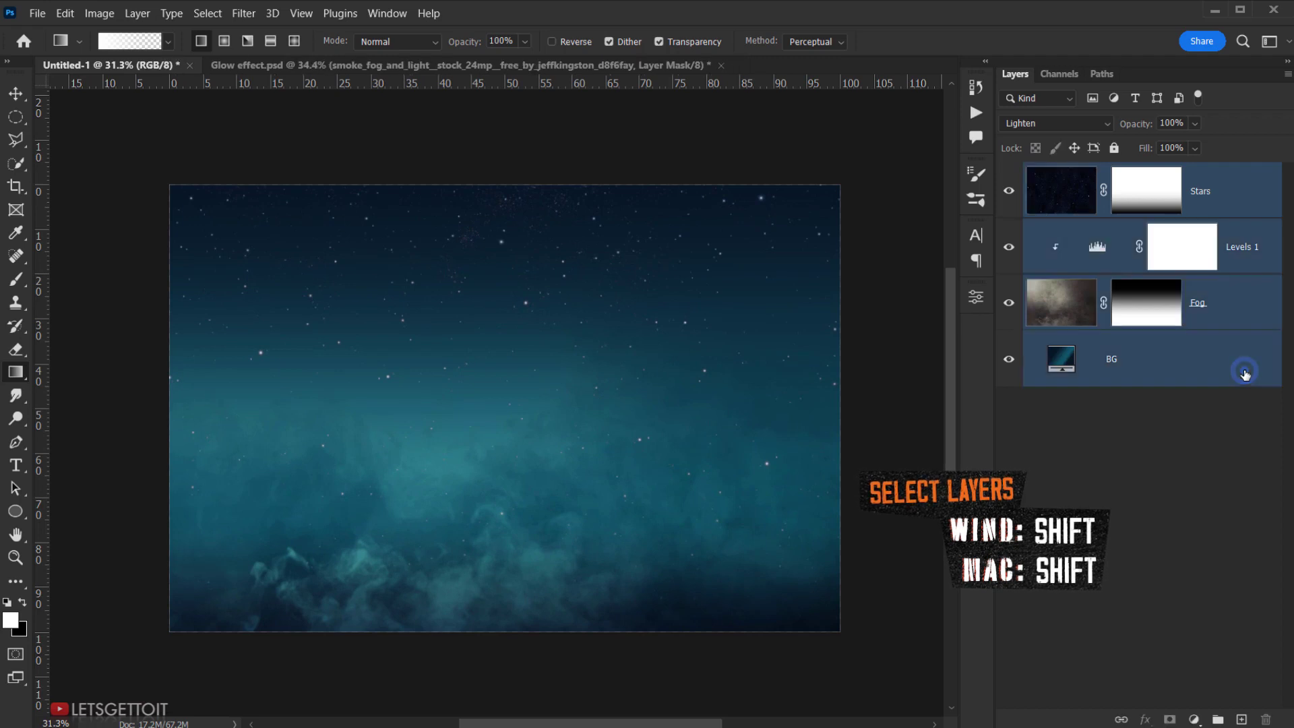
{"action": "left_click_drag", "start_coordinate": [1220, 416], "coordinate": [1218, 719]}
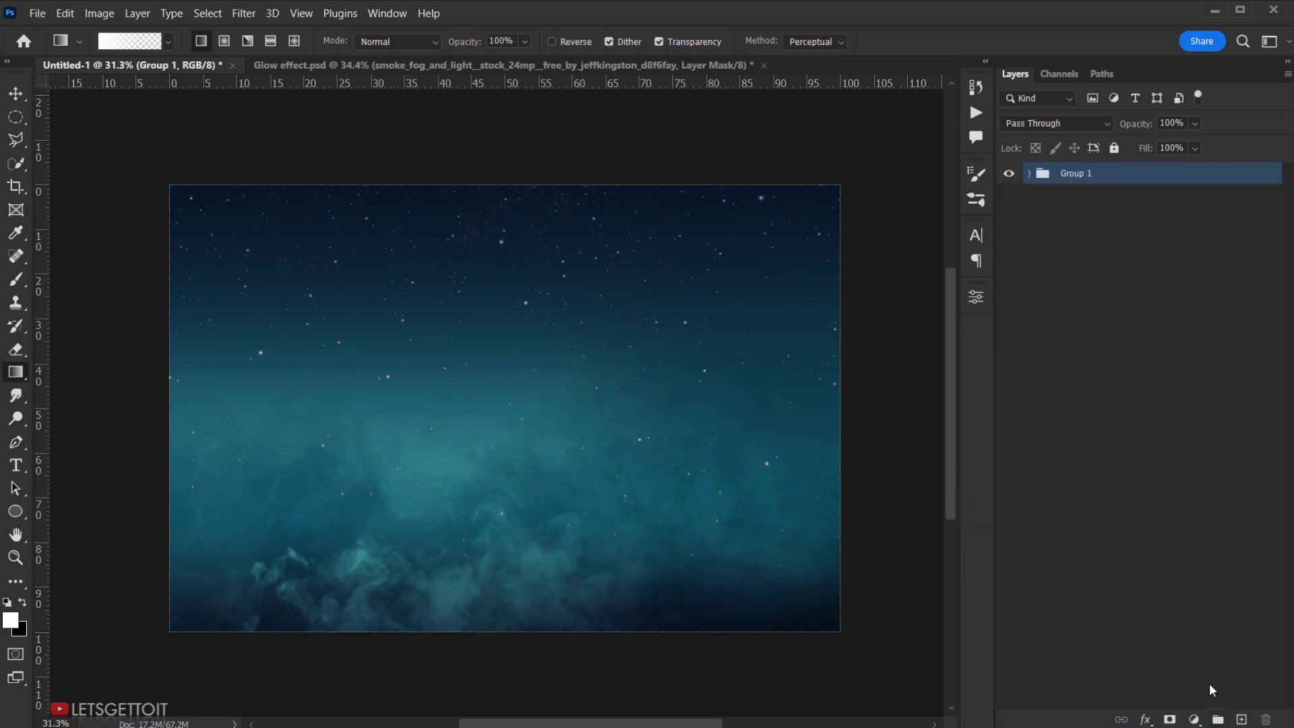
{"action": "double_click", "coordinate": [1079, 174]}
{"action": "type", "text": "BG"}
{"action": "key", "text": "Return"}
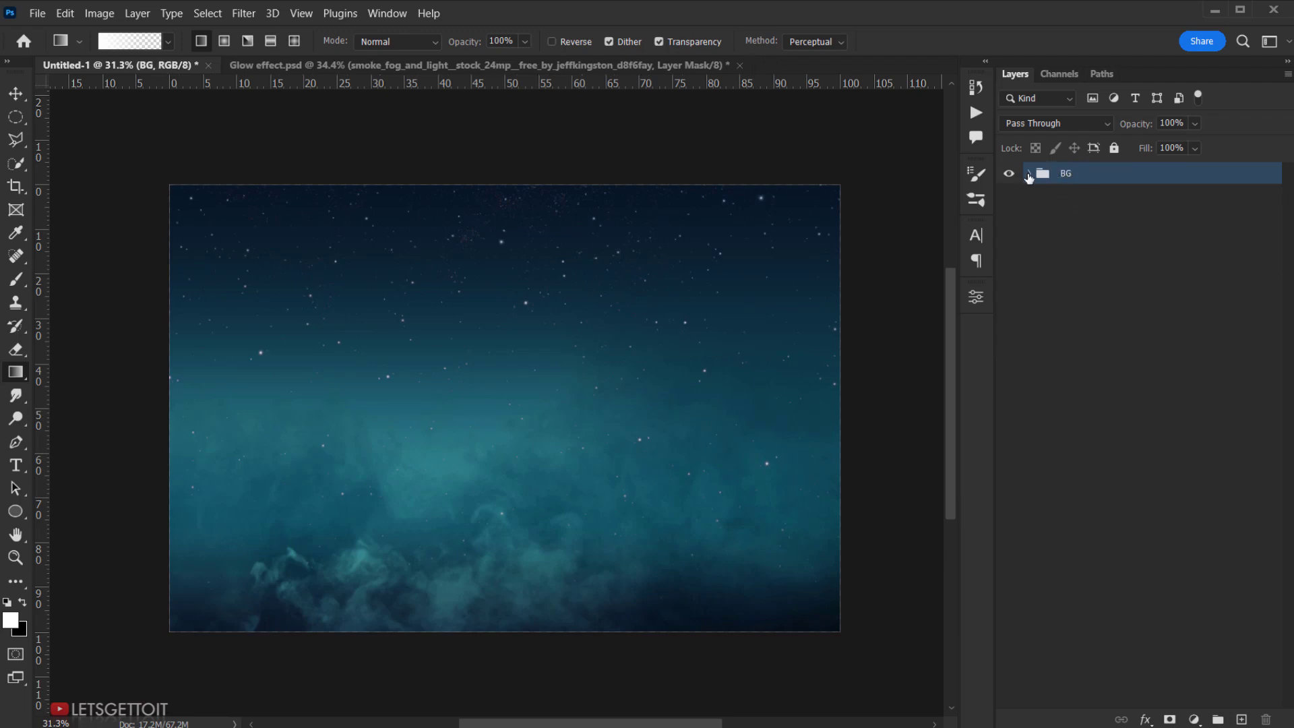
{"action": "left_click", "coordinate": [1028, 174]}
{"action": "left_click", "coordinate": [1028, 174]}
Add a new empty layer above the BG group and name it Image.
{"action": "left_click", "coordinate": [1241, 719]}
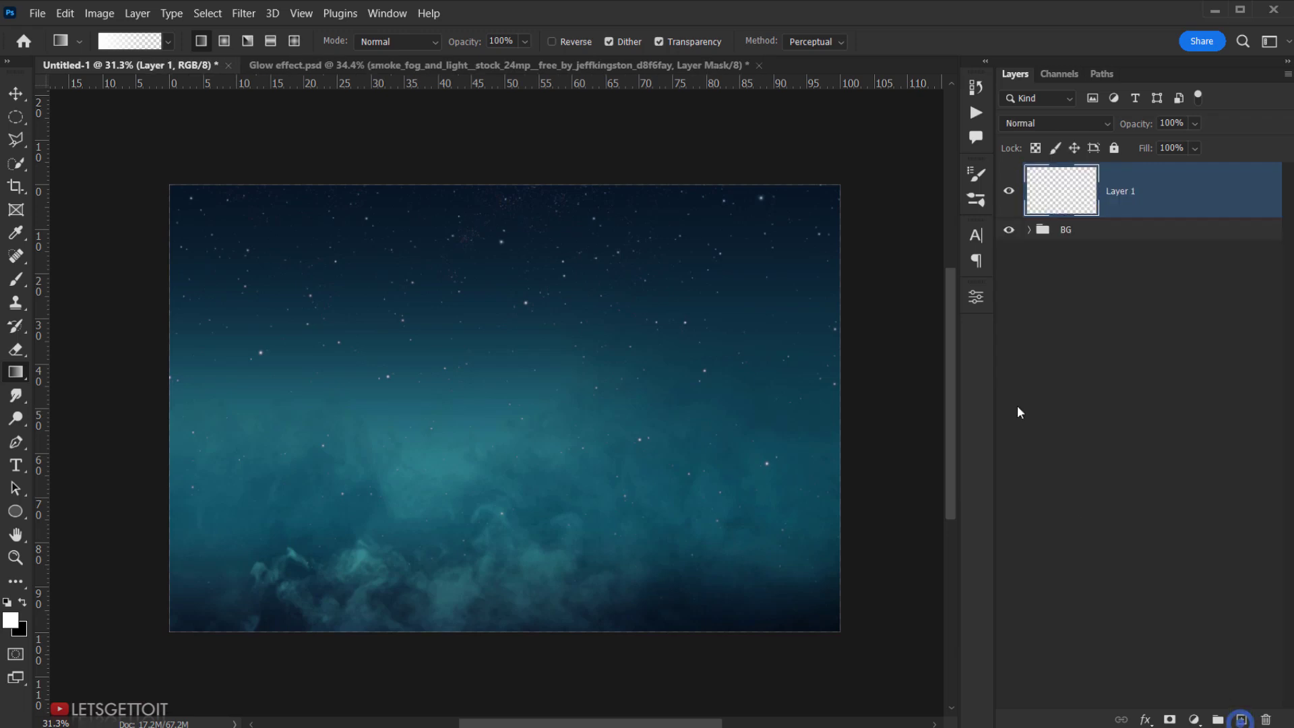
{"action": "double_click", "coordinate": [1131, 195]}
{"action": "type", "text": "Image"}
{"action": "key", "text": "Return"}
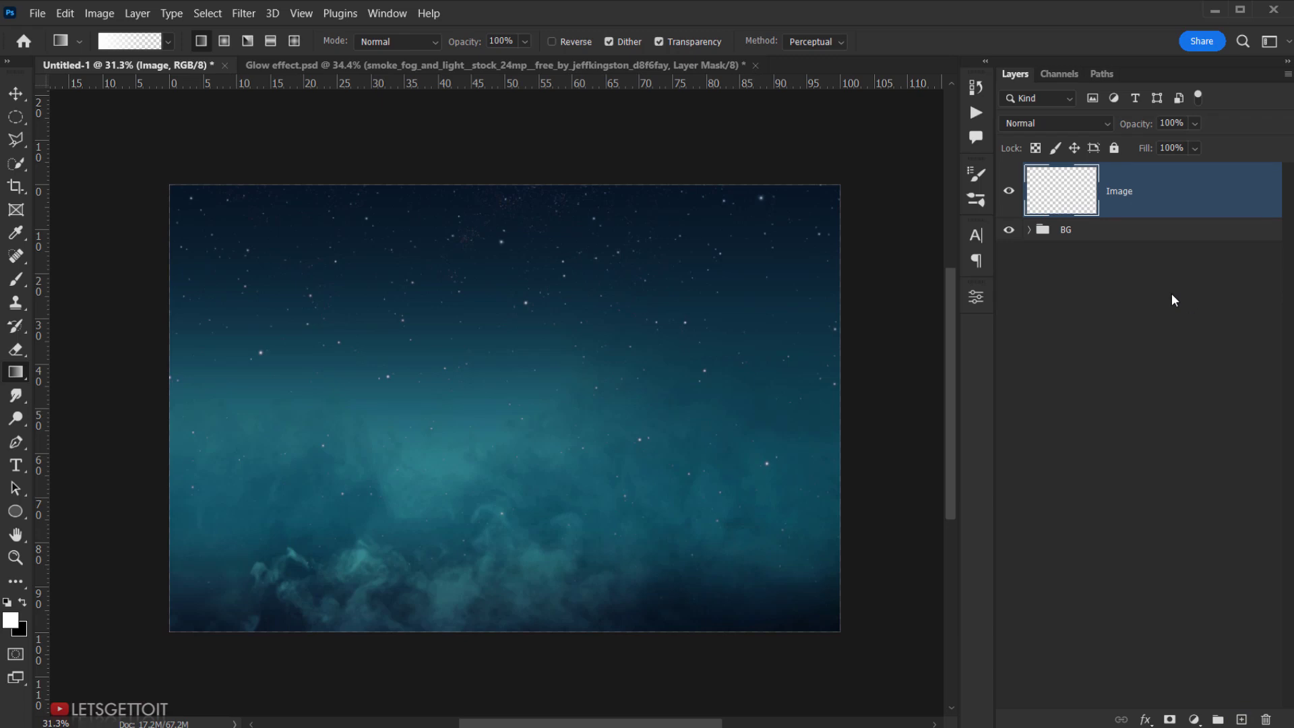
Convert the Image layer to a smart object and open its contents for editing.
{"action": "right_click", "coordinate": [1192, 185]}
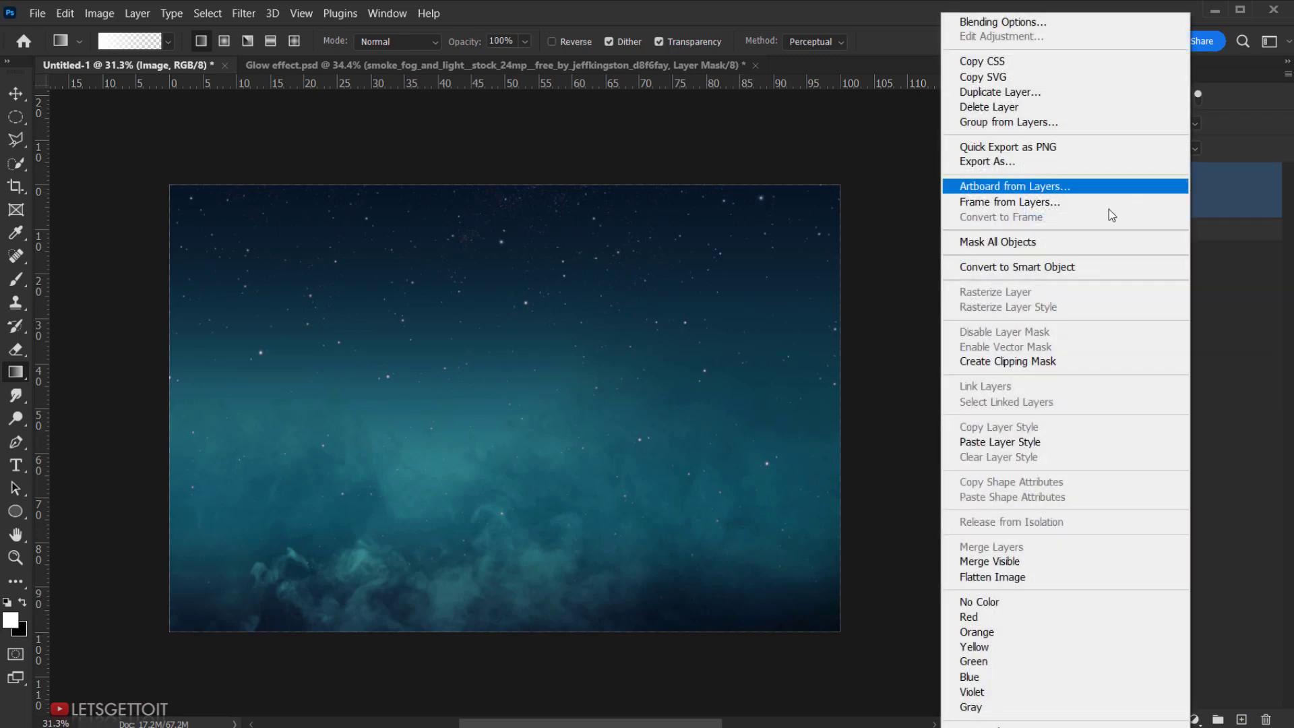
{"action": "left_click", "coordinate": [1045, 269]}
{"action": "right_click", "coordinate": [1177, 196]}
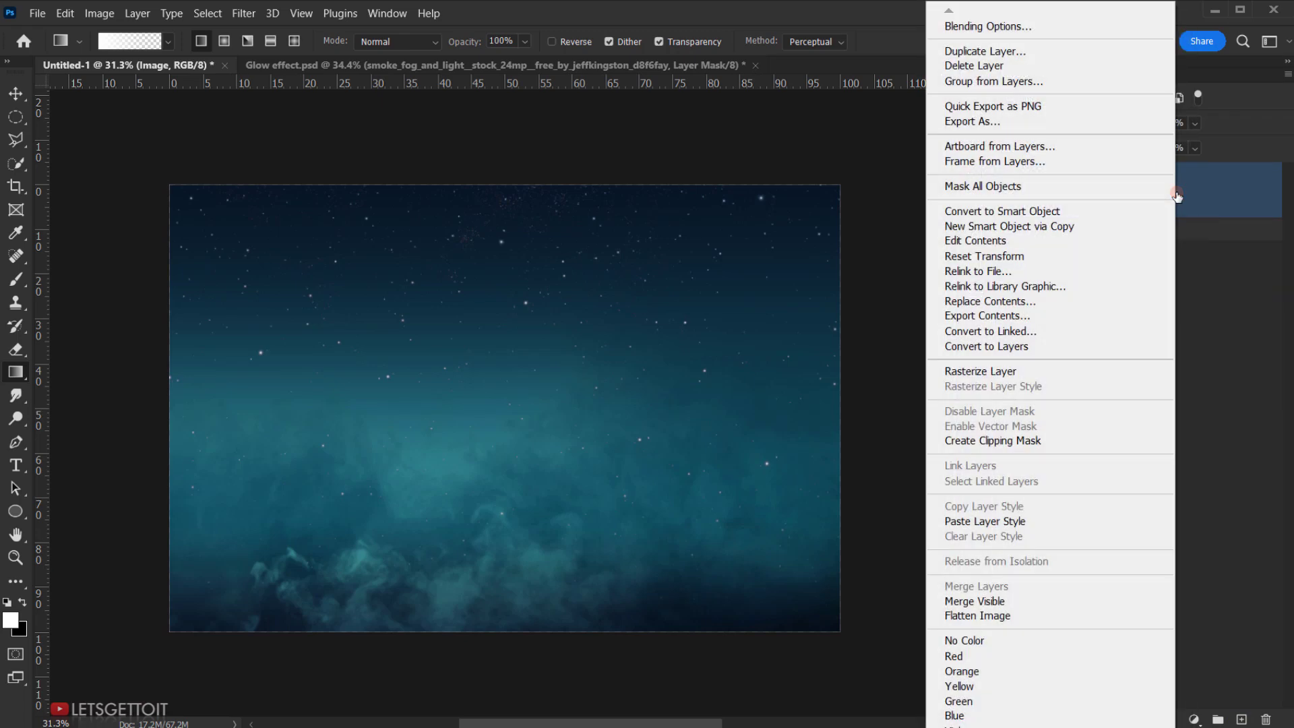
{"action": "left_click", "coordinate": [1005, 241]}
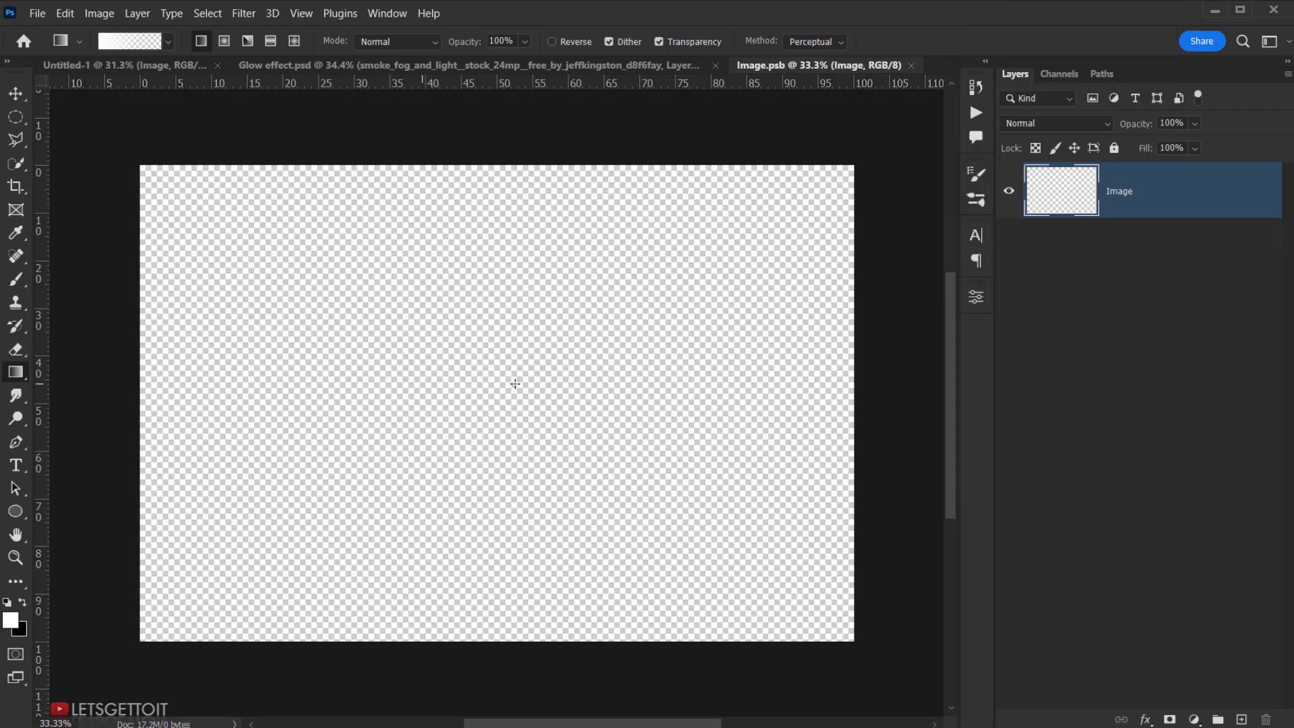
Place the IMG 1_breakreate dancer photo in the Image smart object, scale it to 12.72% and center it on the canvas.
{"action": "key", "text": "v"}
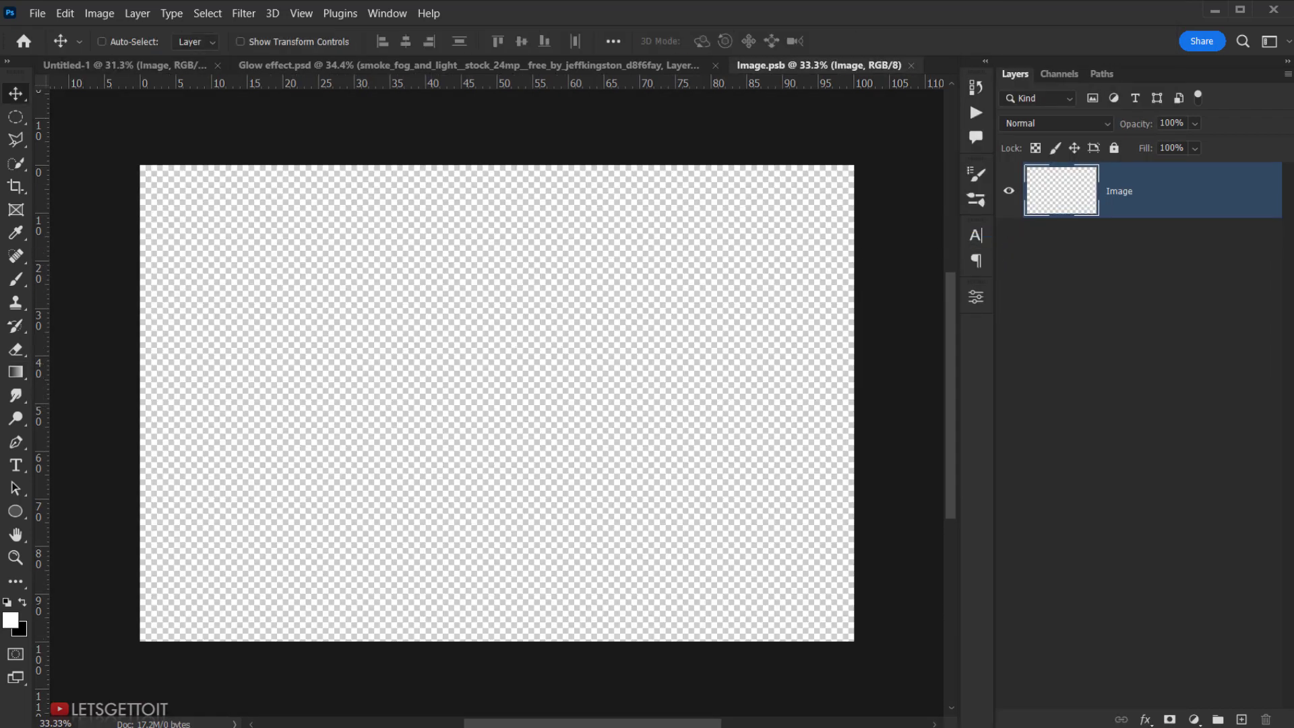
{"action": "key", "text": "alt+Tab"}
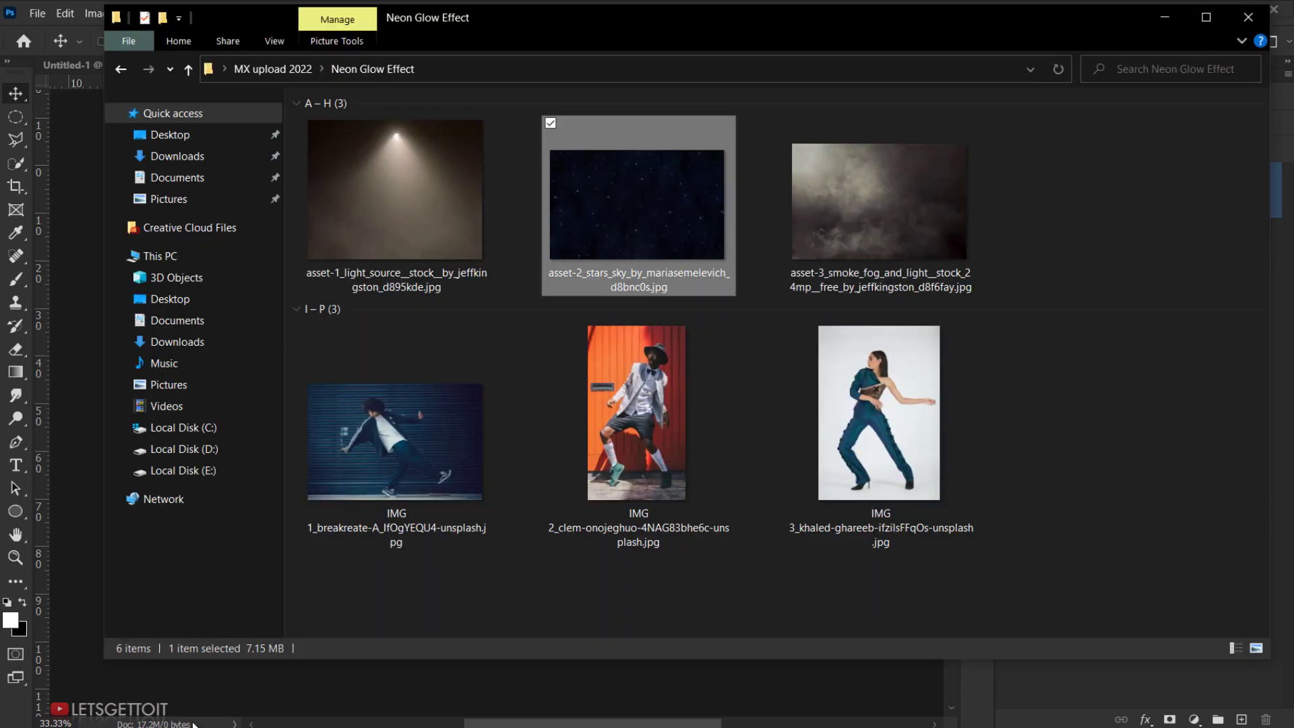
{"action": "left_click", "coordinate": [398, 448]}
{"action": "left_click_drag", "start_coordinate": [392, 445], "coordinate": [390, 684]}
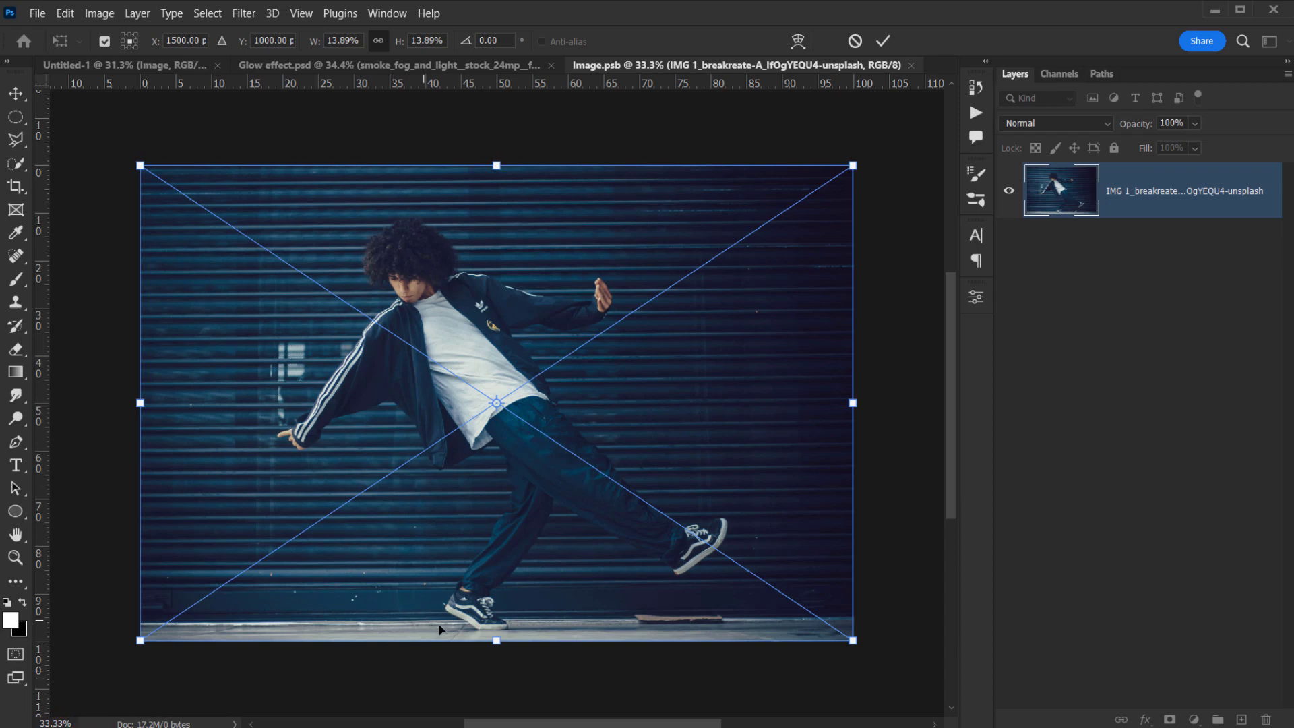
{"action": "left_click", "coordinate": [492, 638]}
{"action": "left_click_drag", "start_coordinate": [492, 637], "coordinate": [492, 600]}
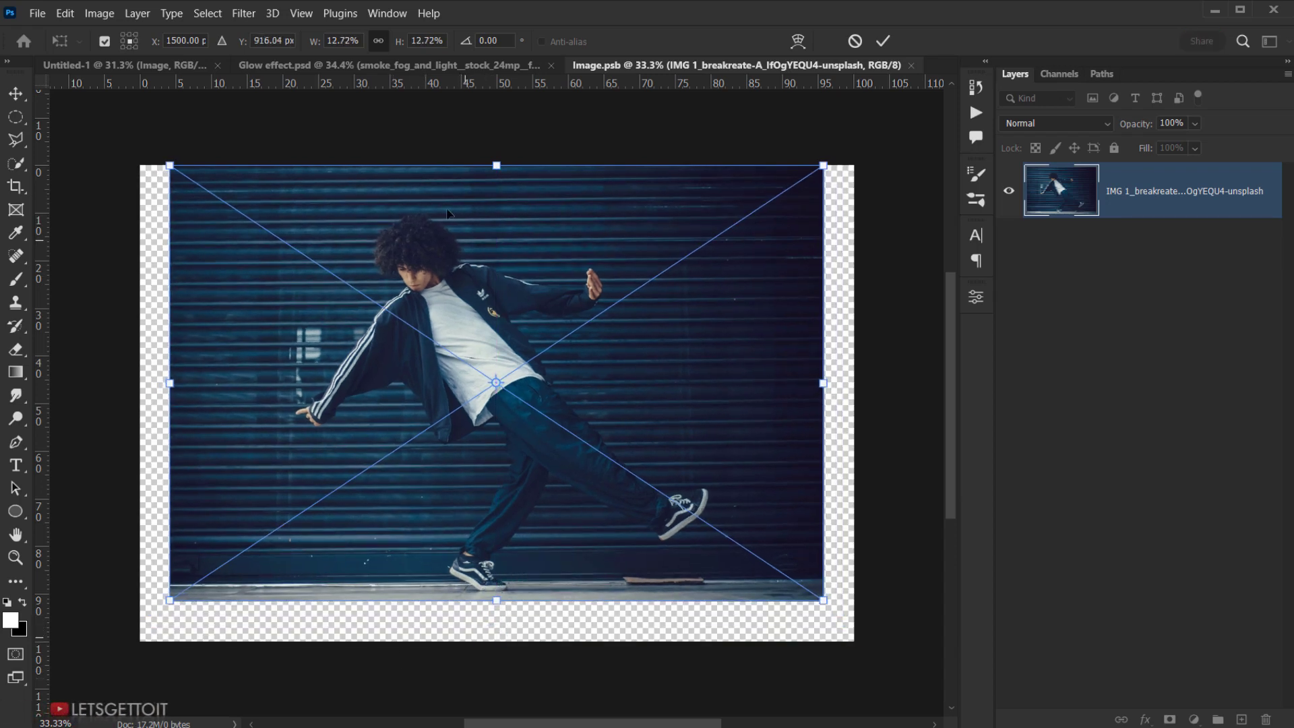
{"action": "left_click_drag", "start_coordinate": [496, 216], "coordinate": [497, 240]}
{"action": "left_click", "coordinate": [885, 43]}
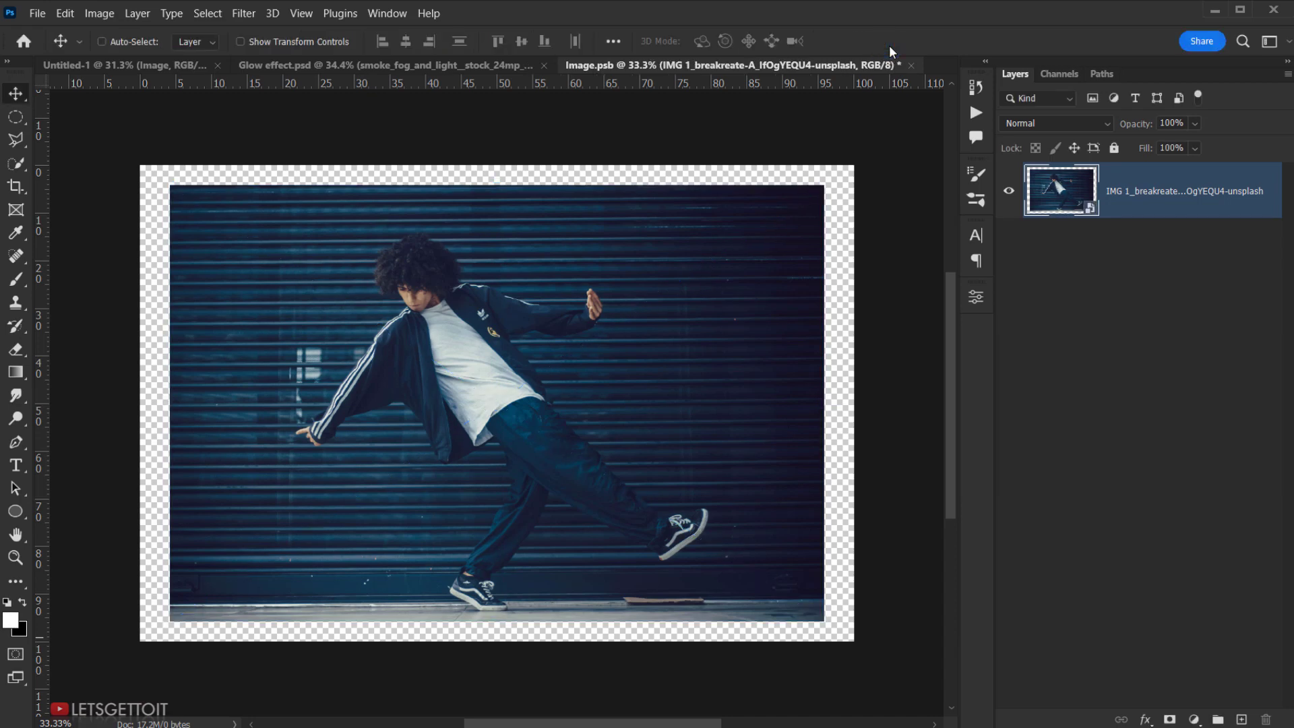
Rasterize the dancer photo layer and select its subject automatically.
{"action": "right_click", "coordinate": [1137, 206]}
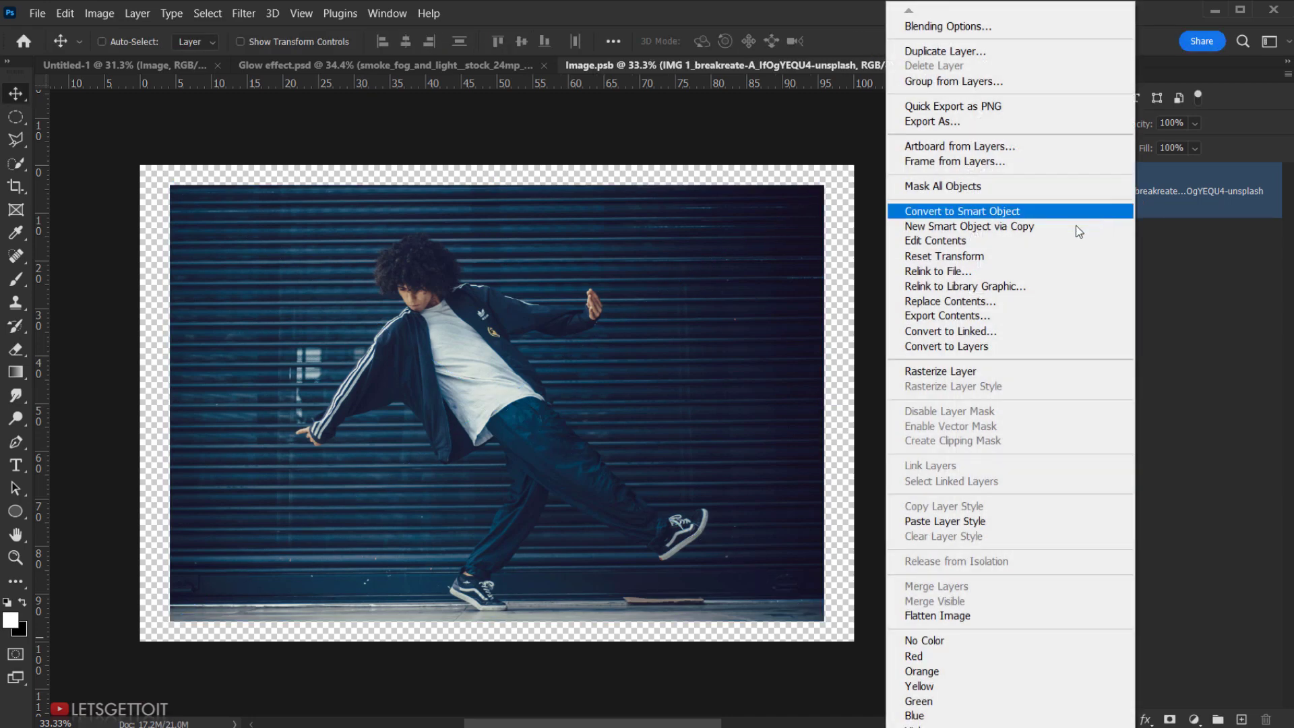
{"action": "left_click", "coordinate": [920, 371]}
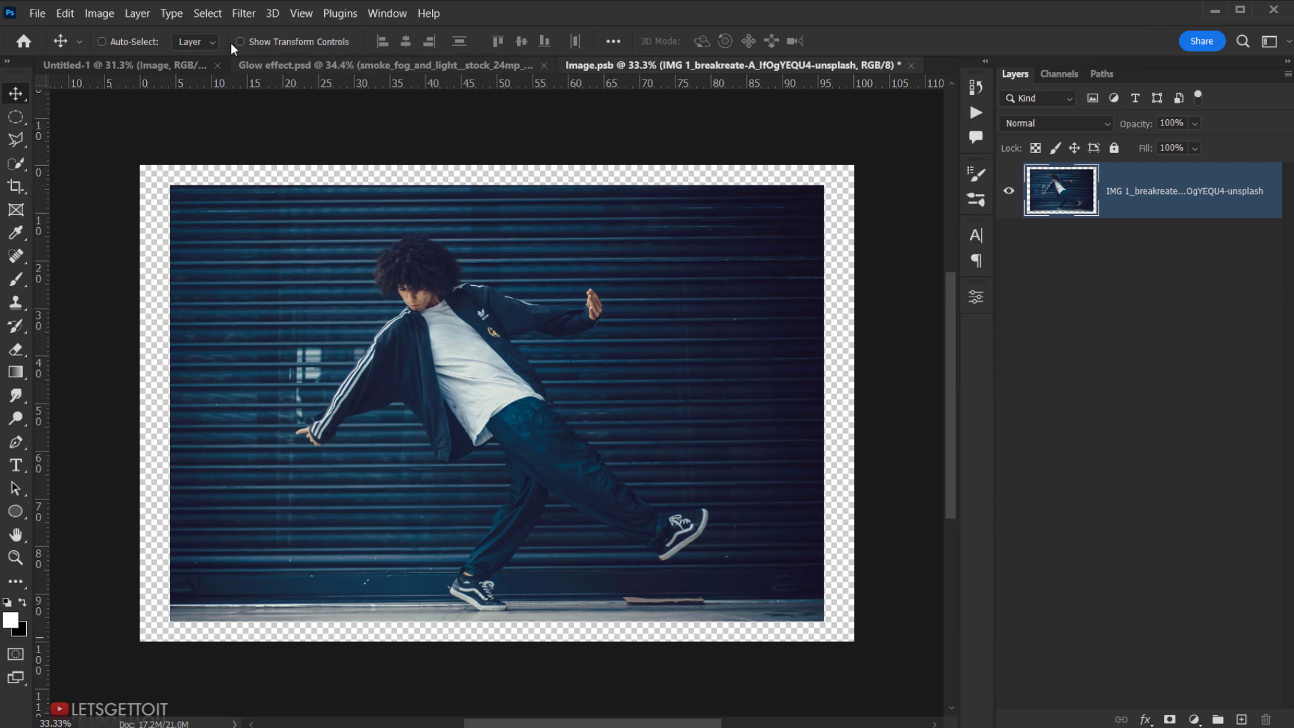
{"action": "left_click", "coordinate": [207, 14]}
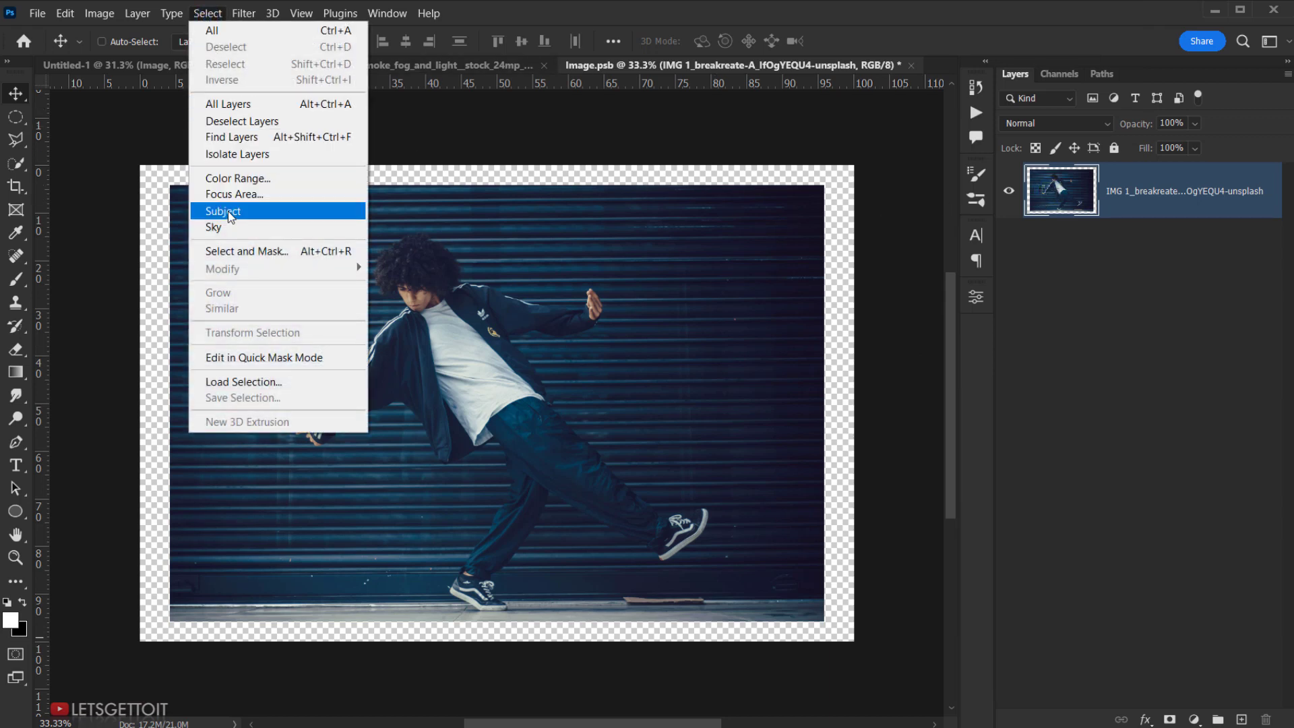
{"action": "left_click", "coordinate": [305, 205]}
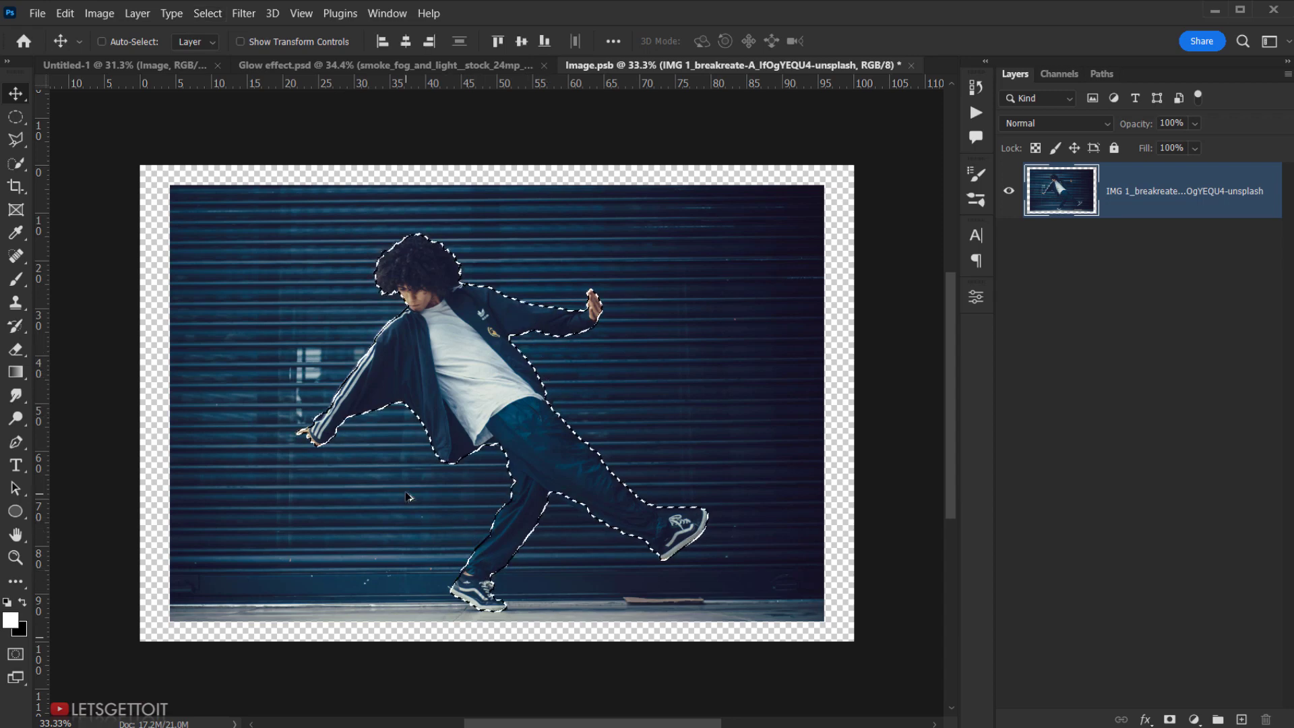
Refine the selection around the raised shoe and ankle with the Quick Selection tool, subtracting the background above and keeping the whole shoe.
{"action": "scroll", "coordinate": [465, 492], "scroll_direction": "up", "scroll_amount": 3}
{"action": "scroll", "coordinate": [702, 545], "scroll_direction": "up", "scroll_amount": 4}
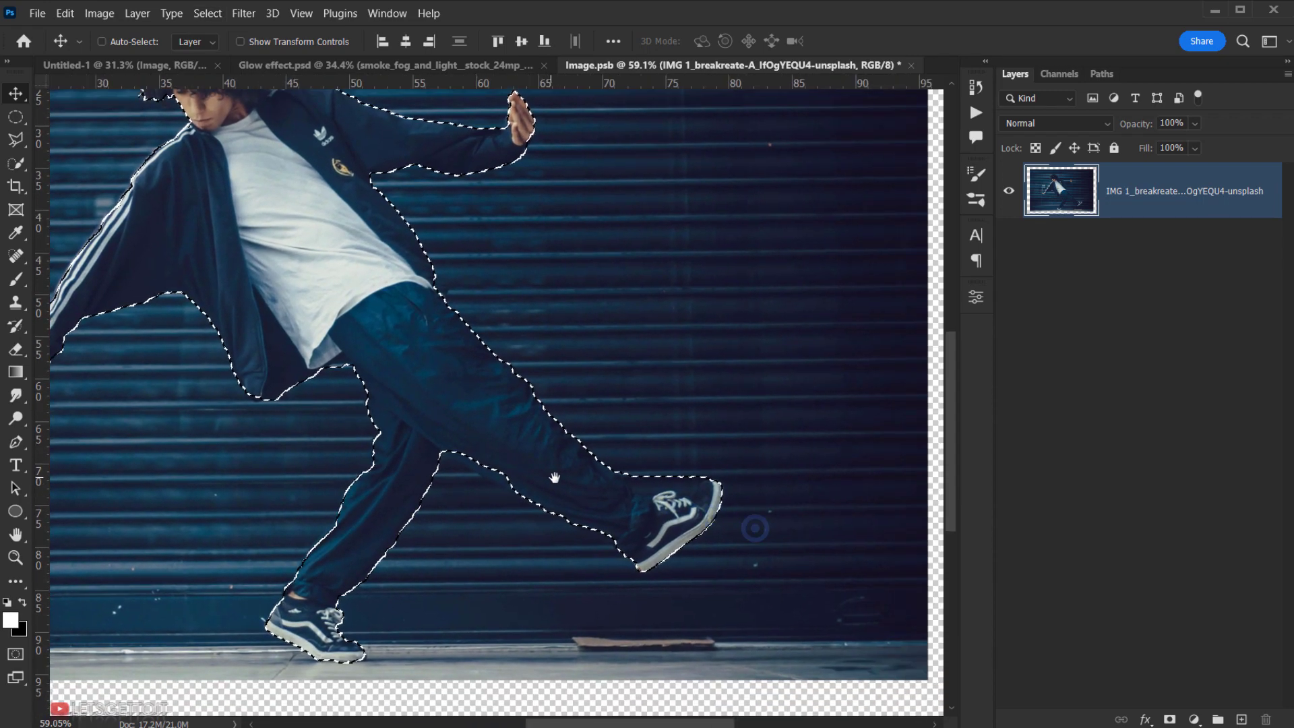
{"action": "scroll", "coordinate": [630, 498], "scroll_direction": "up", "scroll_amount": 2}
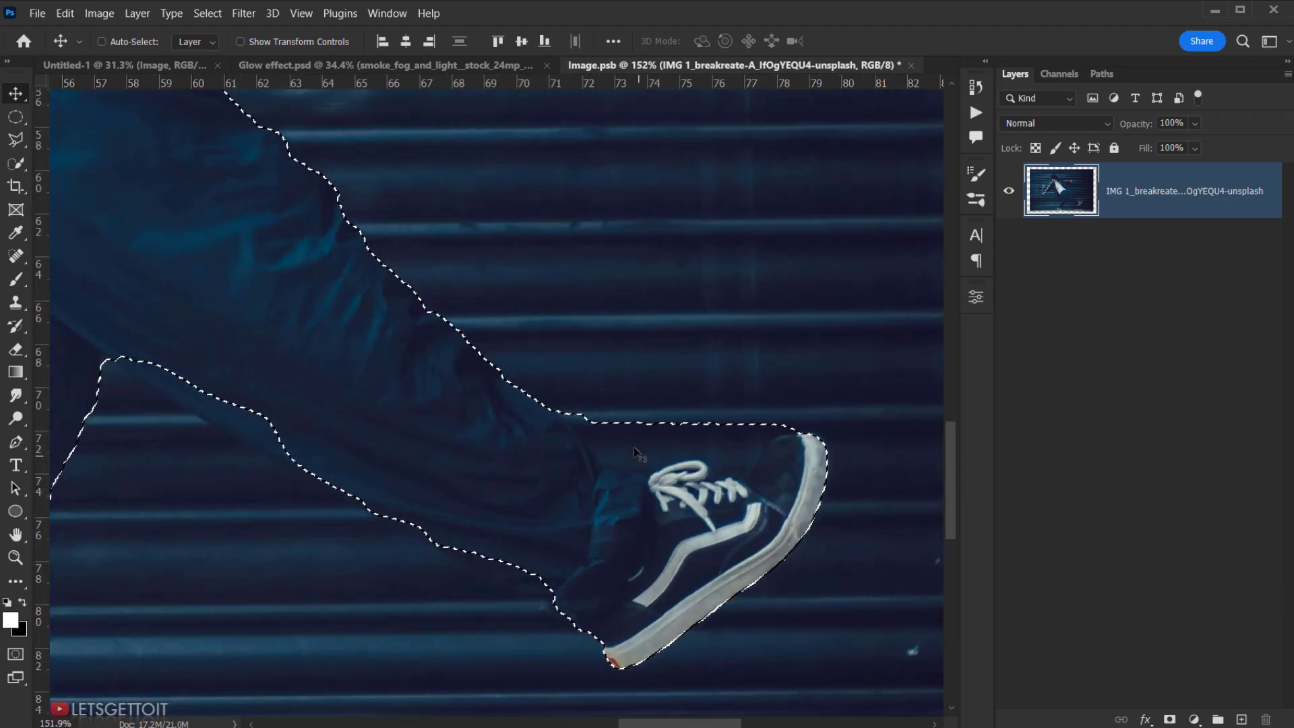
{"action": "left_click", "coordinate": [16, 164]}
{"action": "left_click", "coordinate": [86, 180]}
{"action": "scroll", "coordinate": [631, 437], "scroll_direction": "up", "scroll_amount": 4}
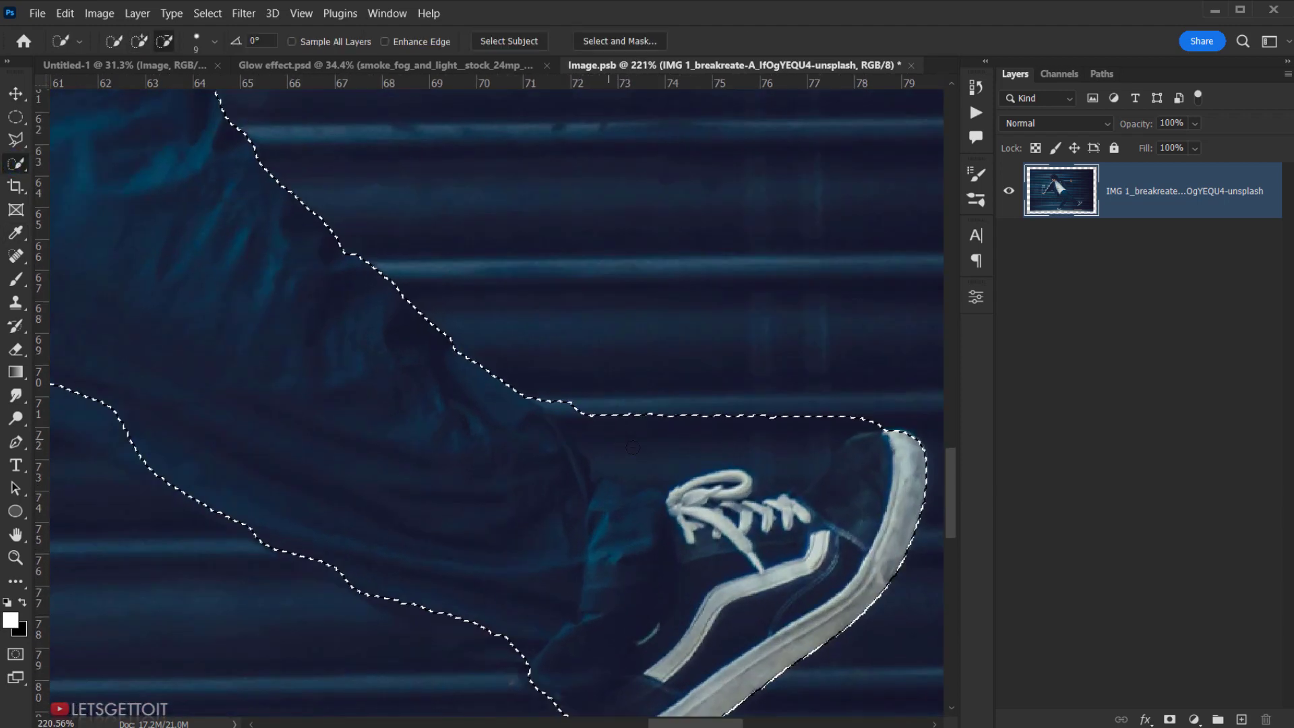
{"action": "right_click", "coordinate": [642, 431], "text": "alt"}
{"action": "left_click_drag", "start_coordinate": [681, 467], "coordinate": [531, 386]}
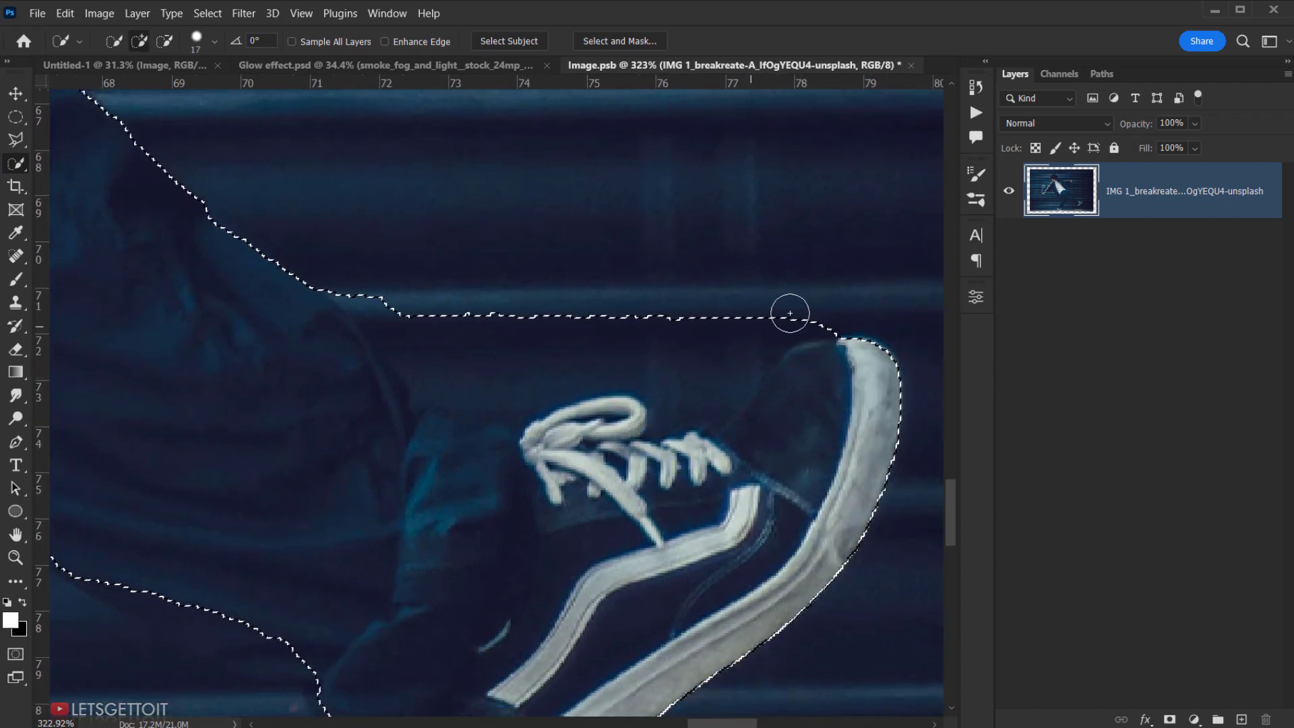
{"action": "left_click_drag", "start_coordinate": [803, 307], "coordinate": [761, 329]}
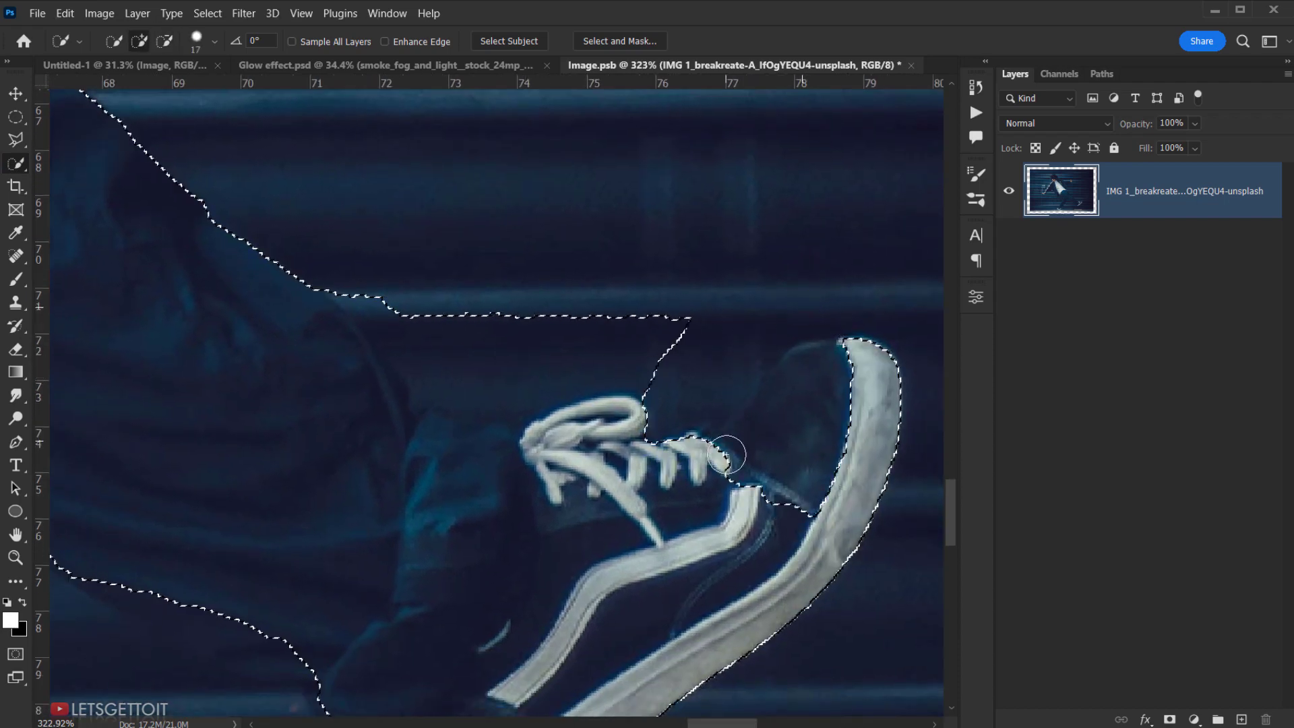
{"action": "right_click", "coordinate": [725, 451], "text": "alt"}
{"action": "mouse_move", "coordinate": [659, 362]}
{"action": "left_mouse_down"}
{"action": "mouse_move", "coordinate": [499, 374]}
{"action": "mouse_move", "coordinate": [417, 361]}
{"action": "mouse_move", "coordinate": [337, 288]}
{"action": "left_mouse_up"}
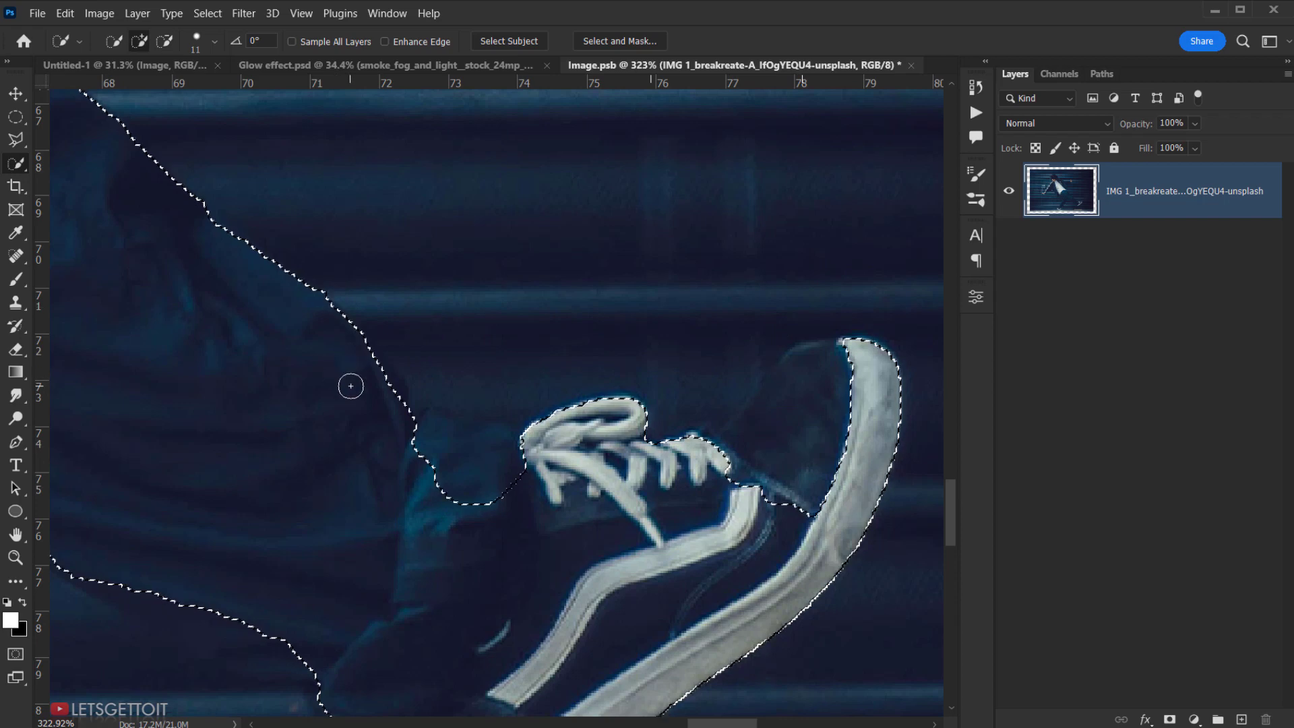
{"action": "mouse_move", "coordinate": [350, 384]}
{"action": "left_mouse_down"}
{"action": "mouse_move", "coordinate": [586, 424]}
{"action": "mouse_move", "coordinate": [800, 384]}
{"action": "mouse_move", "coordinate": [823, 352]}
{"action": "mouse_move", "coordinate": [762, 427]}
{"action": "mouse_move", "coordinate": [775, 389]}
{"action": "left_mouse_up"}
{"action": "left_click_drag", "start_coordinate": [896, 437], "coordinate": [424, 416], "text": "alt"}
Subtract the background along the underside of the raised leg and at the crotch from the dancer selection.
{"action": "mouse_move", "coordinate": [278, 368]}
{"action": "left_mouse_down", "text": "ctrl"}
{"action": "mouse_move", "coordinate": [432, 424]}
{"action": "mouse_move", "coordinate": [157, 281]}
{"action": "mouse_move", "coordinate": [191, 292]}
{"action": "left_mouse_up", "text": "ctrl"}
{"action": "left_click_drag", "start_coordinate": [129, 337], "coordinate": [267, 402], "text": "alt"}
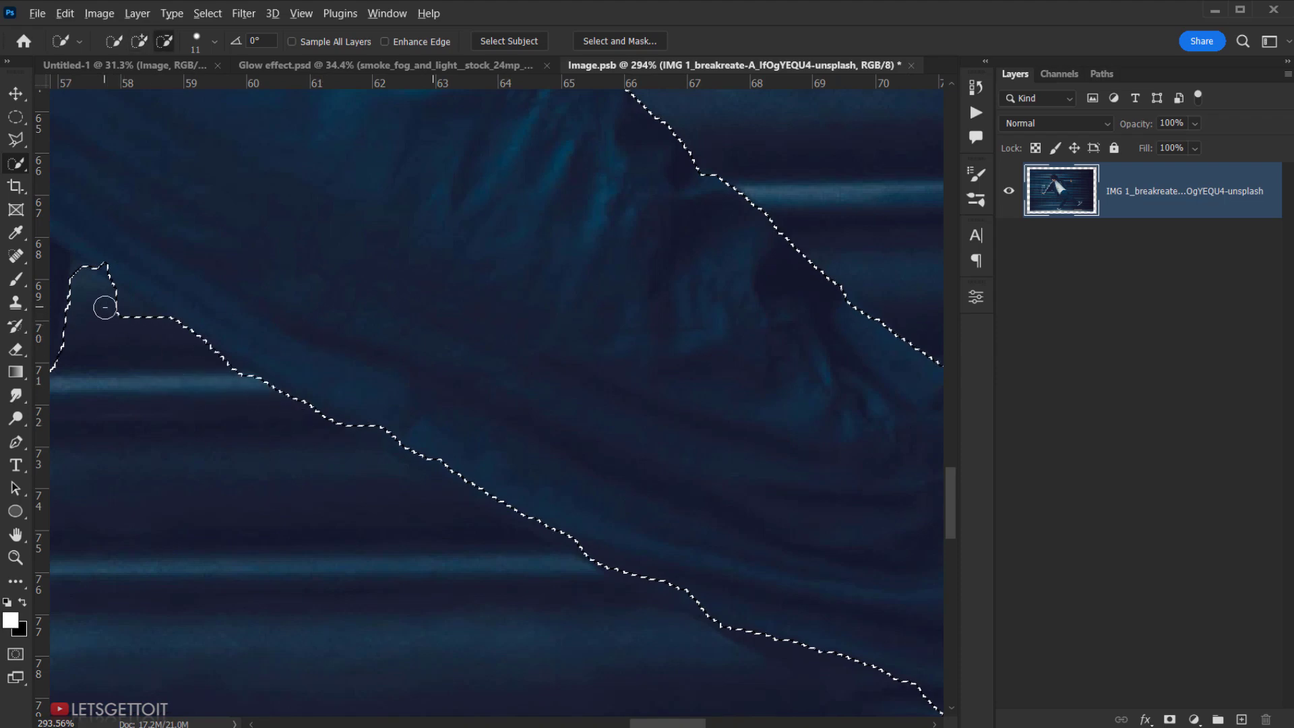
{"action": "left_click_drag", "start_coordinate": [103, 304], "coordinate": [173, 329], "text": "alt"}
{"action": "scroll", "coordinate": [324, 445], "scroll_direction": "down", "scroll_amount": 10}
{"action": "mouse_move", "coordinate": [263, 437]}
{"action": "left_mouse_down"}
{"action": "mouse_move", "coordinate": [483, 389]}
{"action": "mouse_move", "coordinate": [491, 403]}
{"action": "left_mouse_up"}
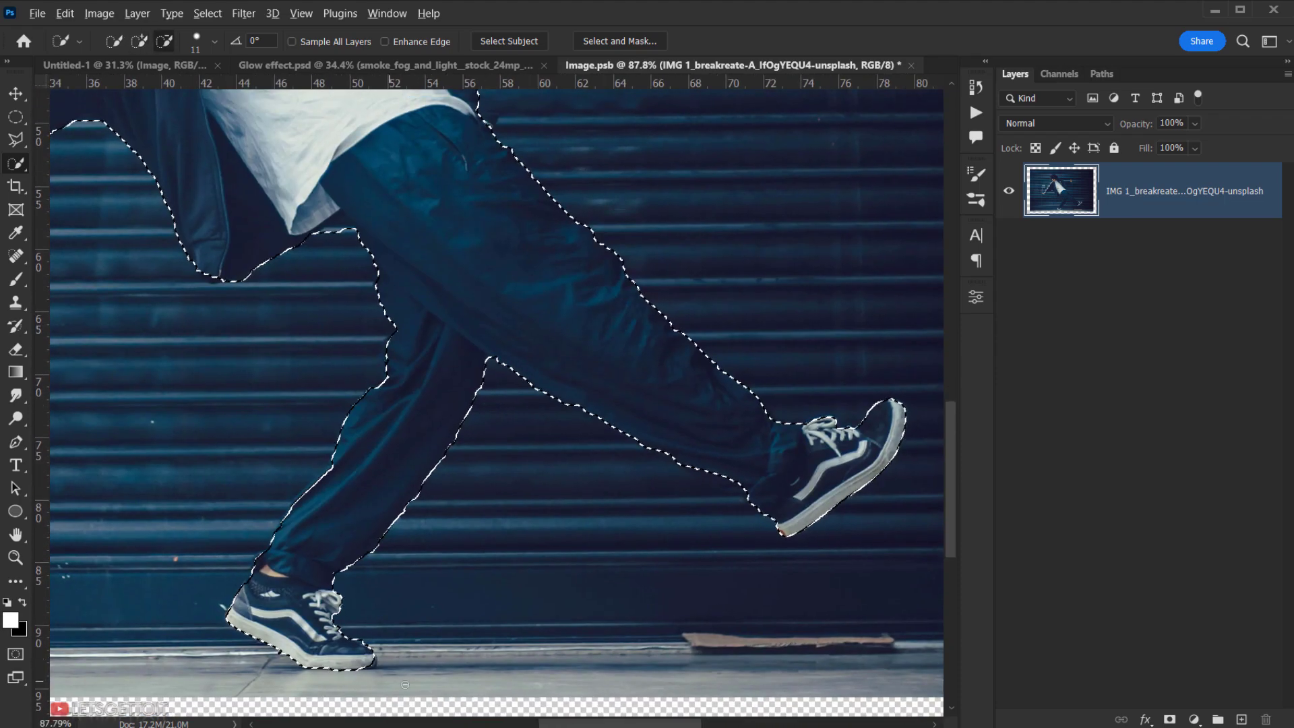
Clean up the selection around the toe of the standing shoe, adding missing shoe areas and subtracting the background above it.
{"action": "scroll", "coordinate": [387, 669], "scroll_direction": "up", "scroll_amount": 12}
{"action": "left_click_drag", "start_coordinate": [291, 648], "coordinate": [335, 654]}
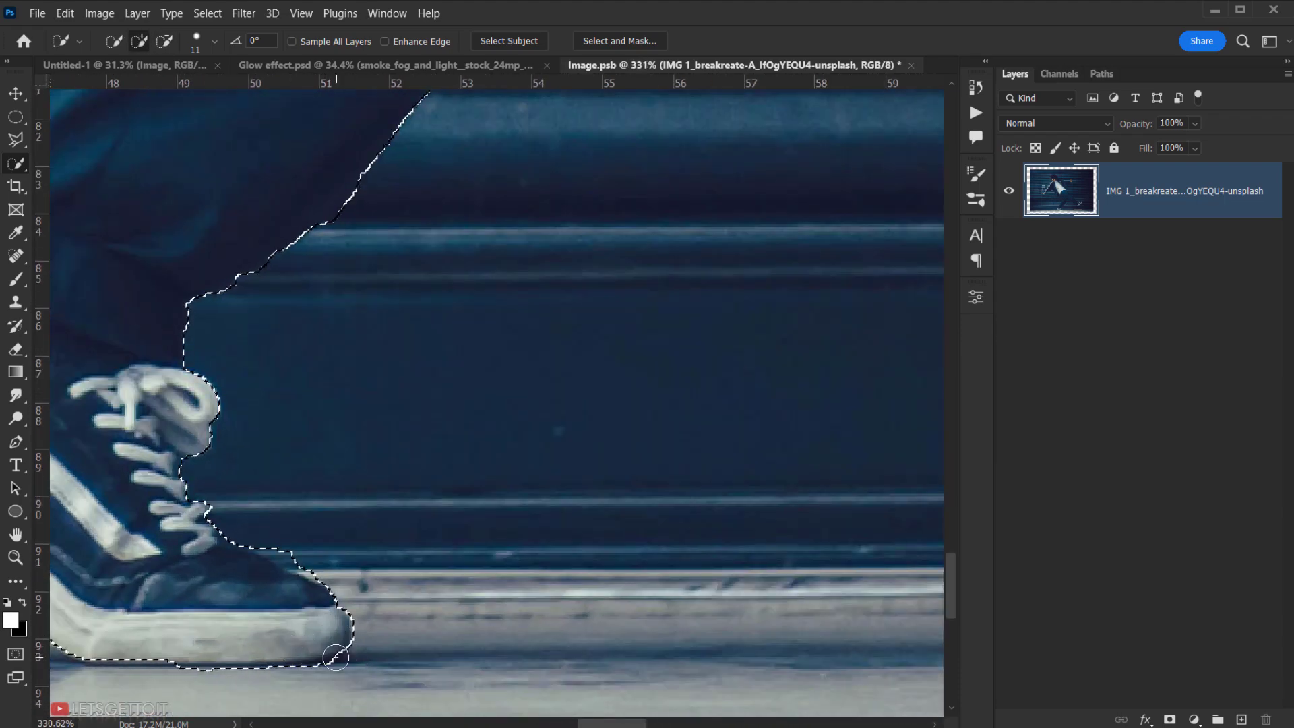
{"action": "left_click_drag", "start_coordinate": [322, 577], "coordinate": [294, 552], "text": "alt"}
{"action": "left_click", "coordinate": [273, 586]}
{"action": "mouse_move", "coordinate": [164, 535]}
{"action": "left_mouse_down"}
{"action": "mouse_move", "coordinate": [235, 591]}
{"action": "mouse_move", "coordinate": [285, 597]}
{"action": "mouse_move", "coordinate": [229, 555]}
{"action": "mouse_move", "coordinate": [313, 598]}
{"action": "left_mouse_up"}
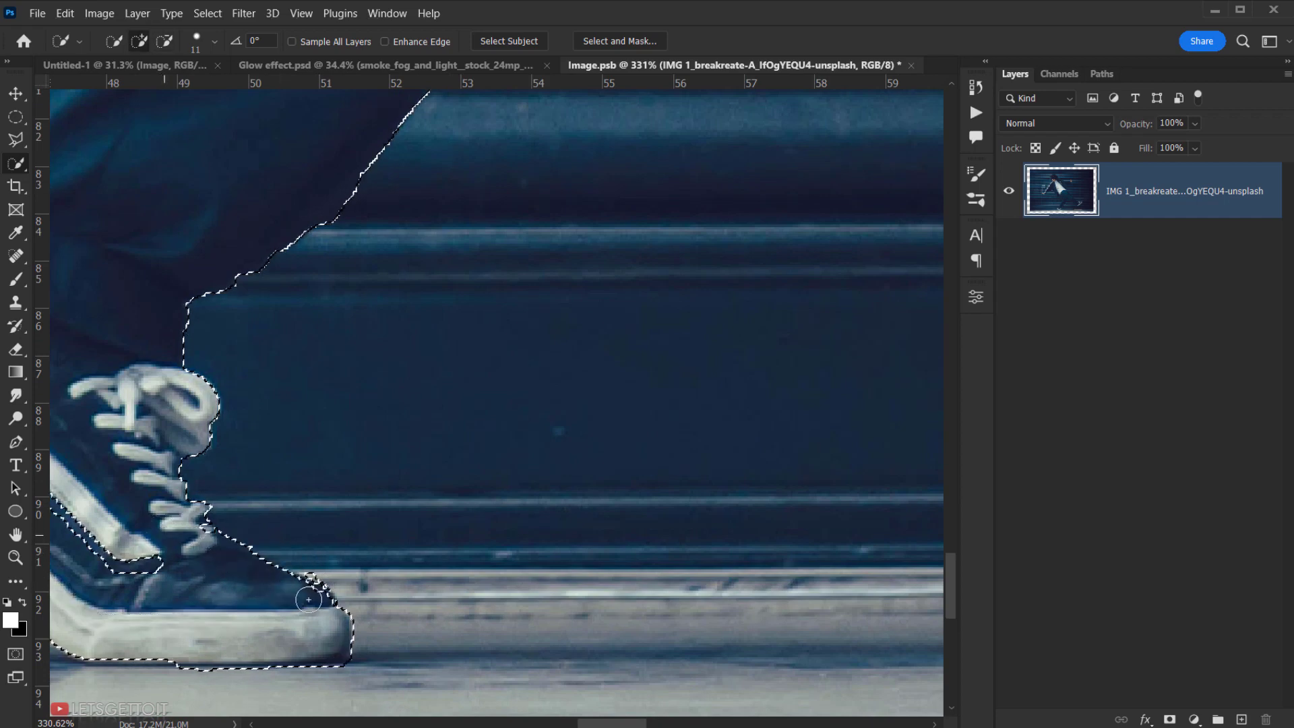
{"action": "left_click", "coordinate": [331, 566], "text": "alt"}
{"action": "scroll", "coordinate": [298, 602], "scroll_direction": "down", "scroll_amount": 6}
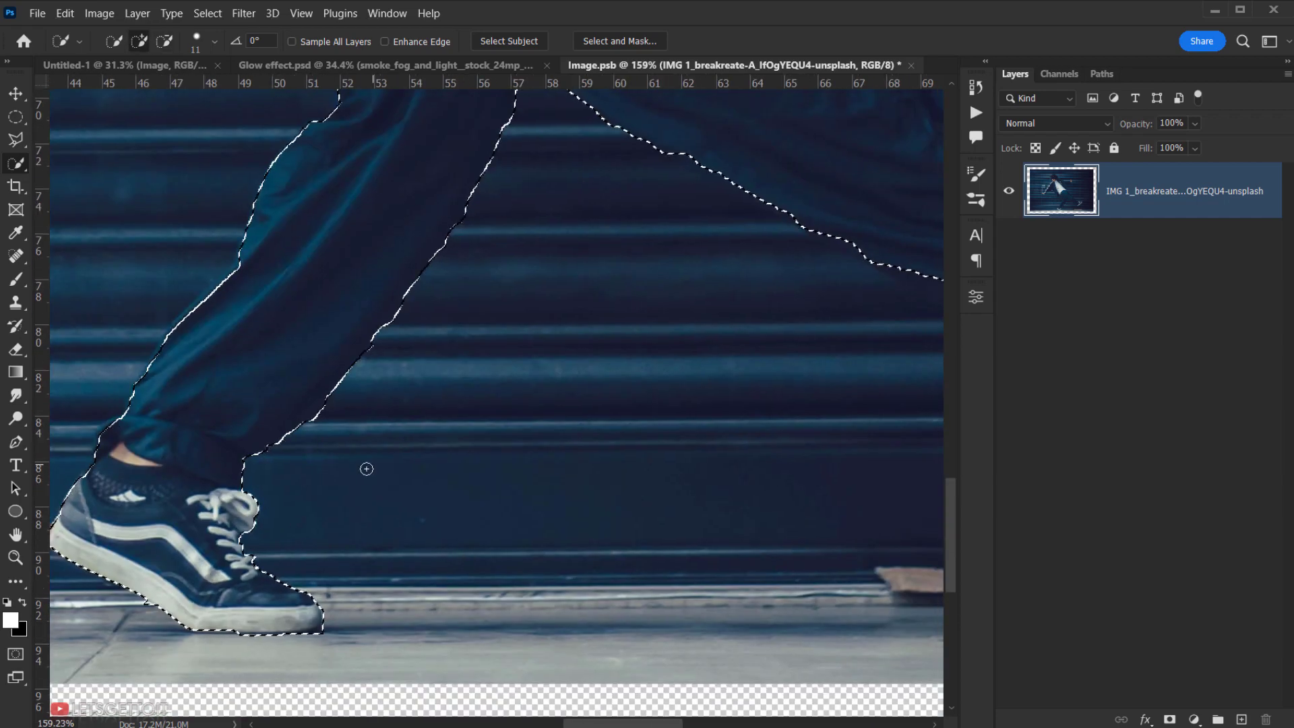
{"action": "key", "text": "ctrl+0"}
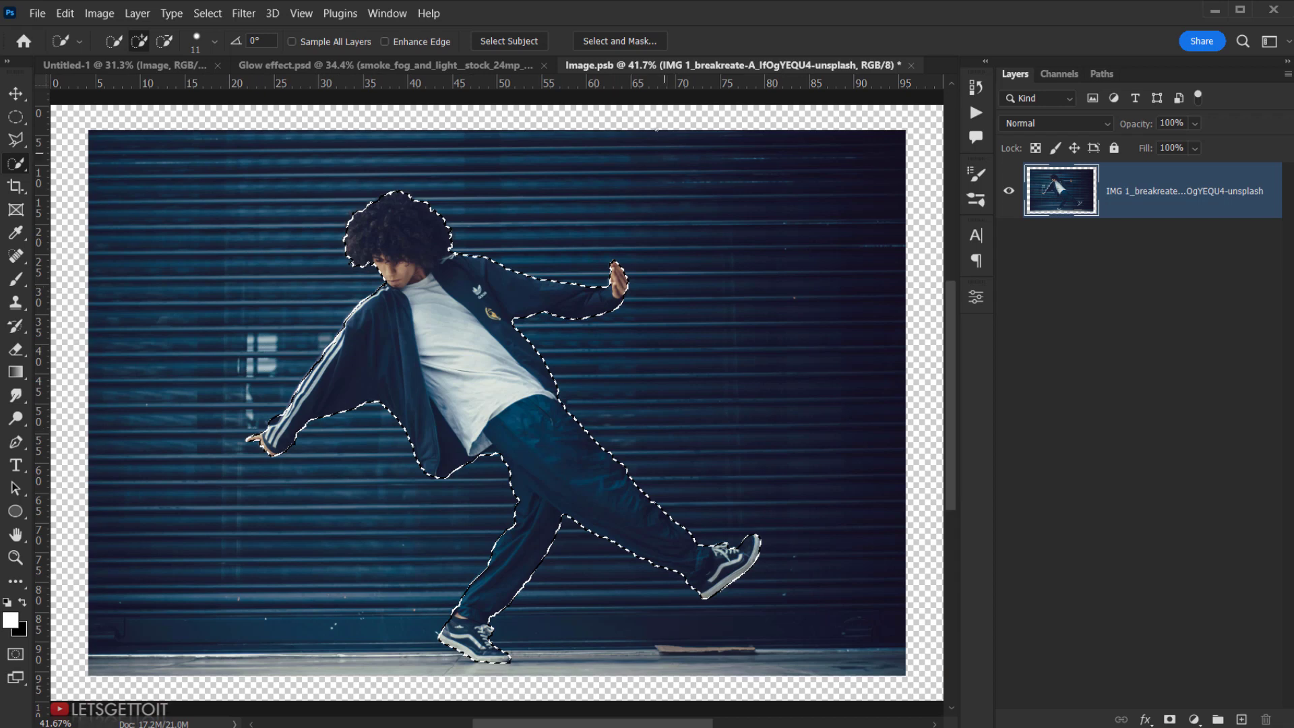
Smooth the selection edge slightly in Select and Mask and apply the result as a layer mask on the dancer photo.
{"action": "left_click", "coordinate": [599, 43]}
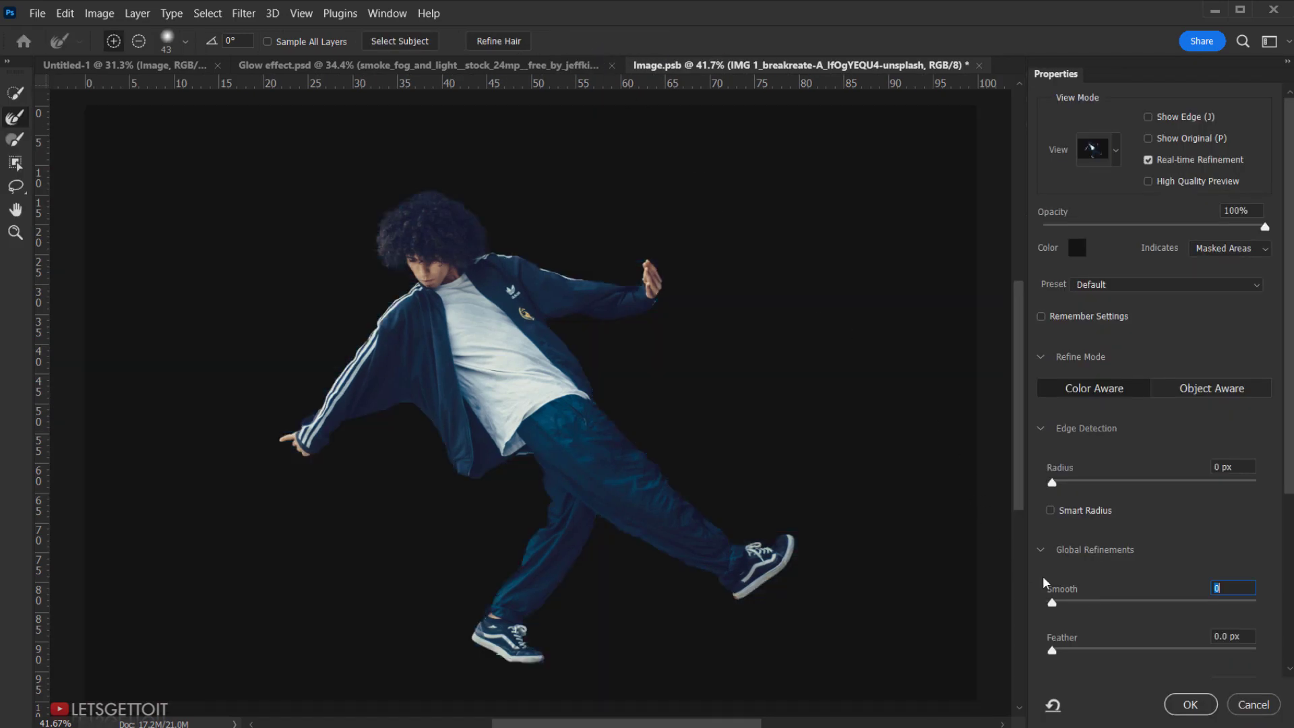
{"action": "left_click_drag", "start_coordinate": [1054, 603], "coordinate": [1077, 605]}
{"action": "left_click", "coordinate": [1191, 705]}
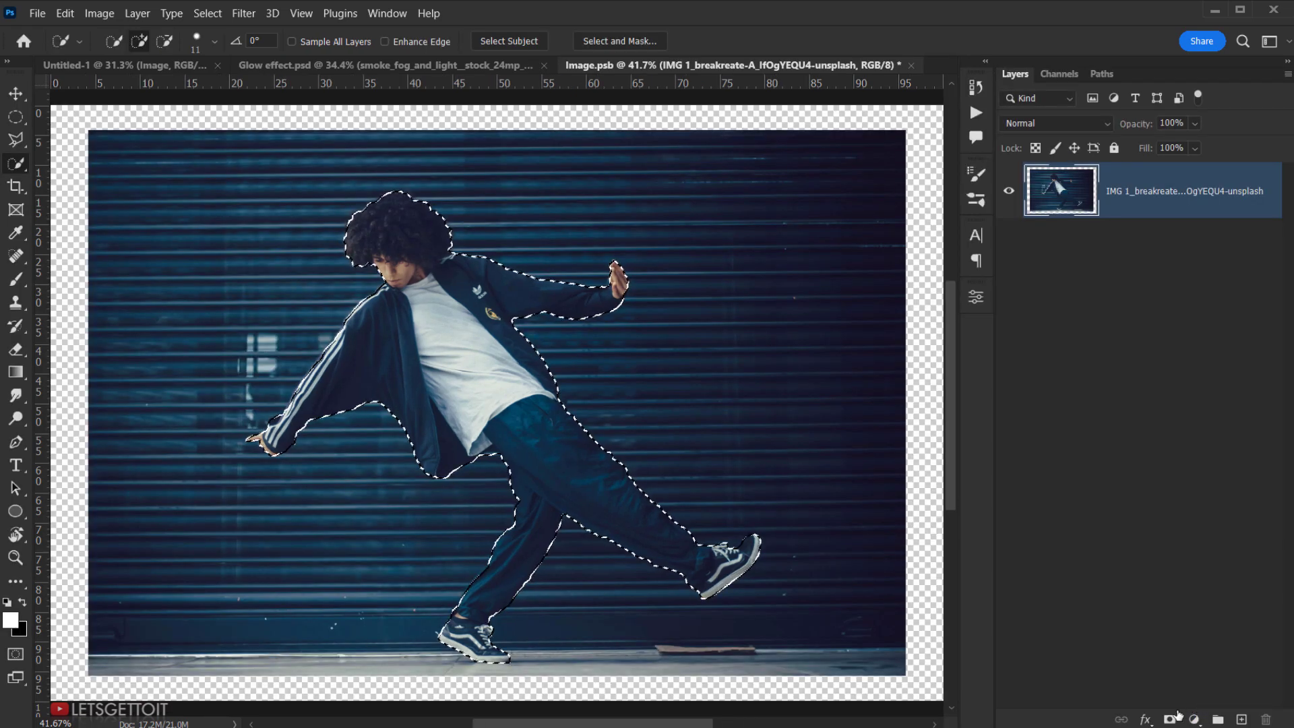
{"action": "left_click", "coordinate": [1171, 719]}
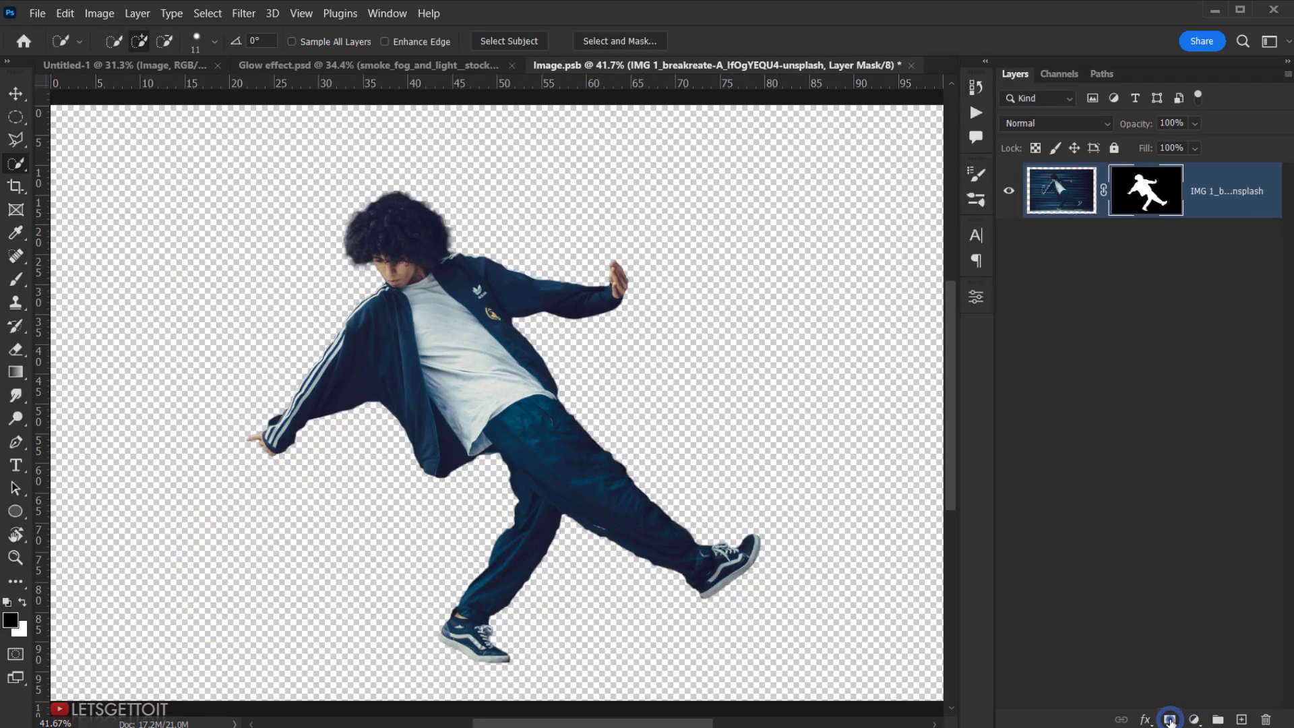
Free Transform the masked dancer photo to 94.77% and shift it slightly to the right, to about X 1555 px.
{"action": "scroll", "coordinate": [353, 372], "scroll_direction": "down", "scroll_amount": 1}
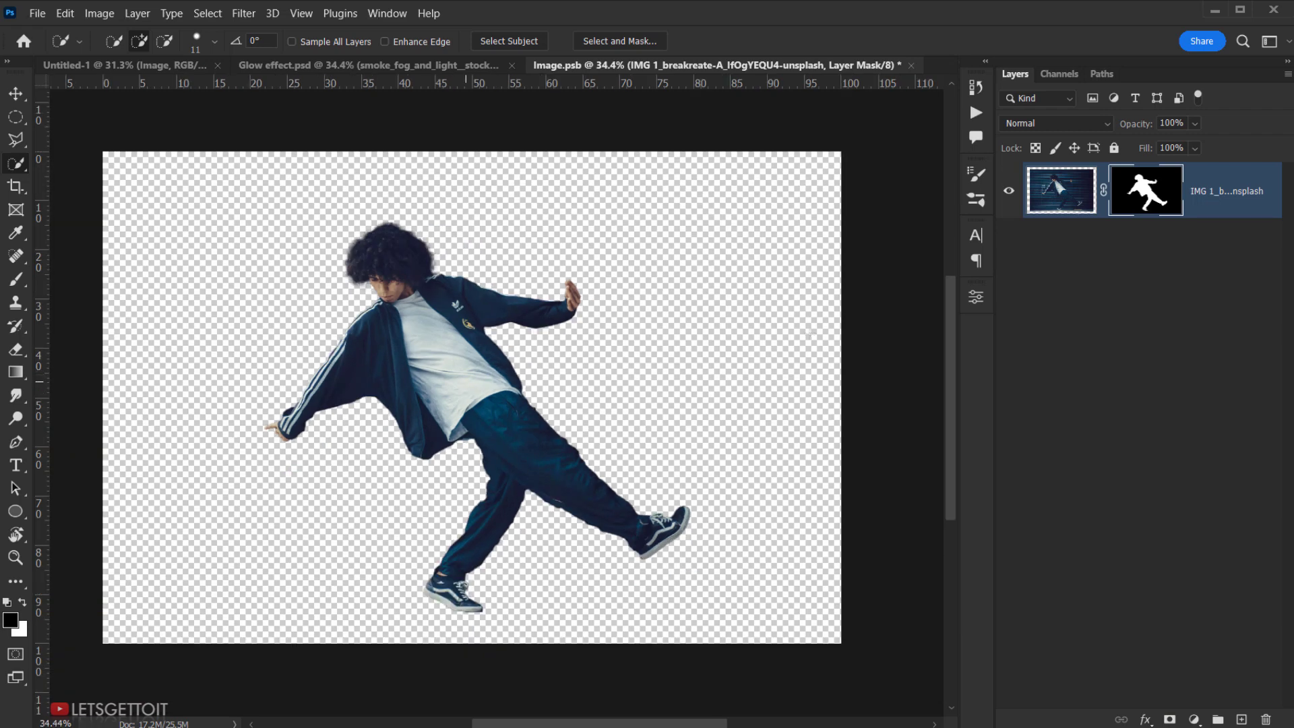
{"action": "left_click", "coordinate": [1054, 196]}
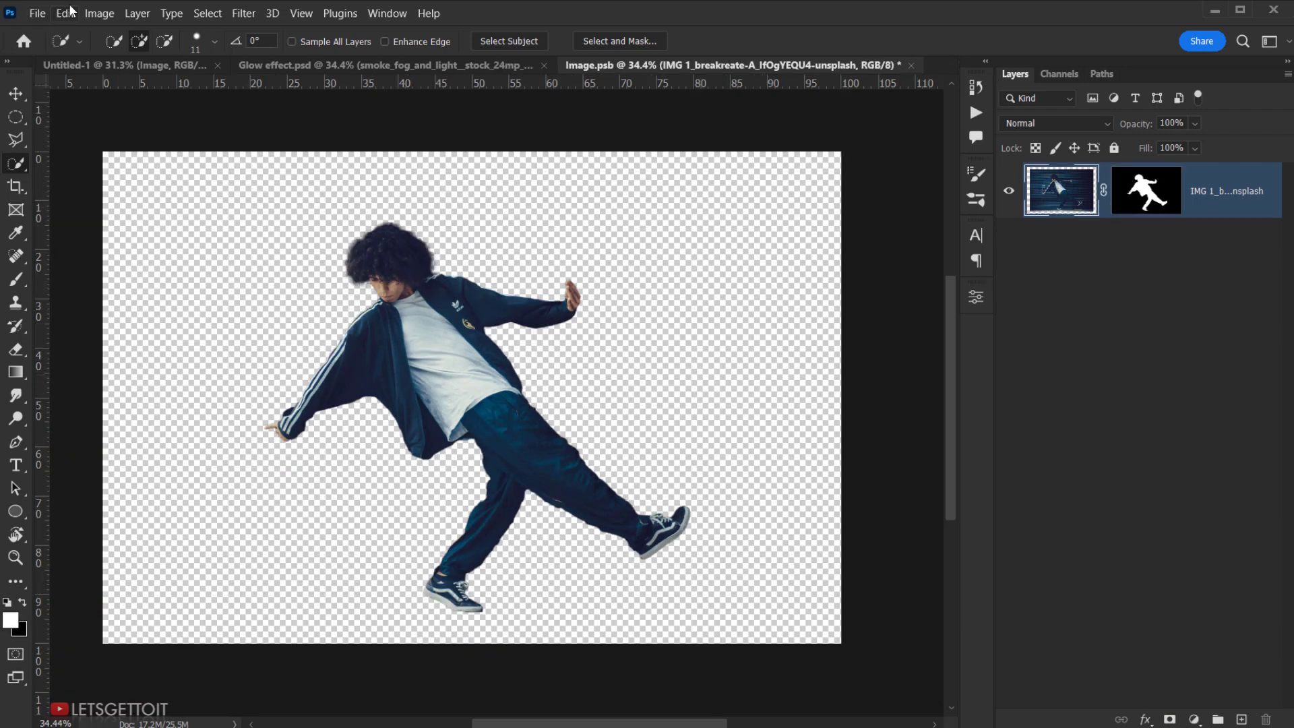
{"action": "left_click", "coordinate": [71, 12]}
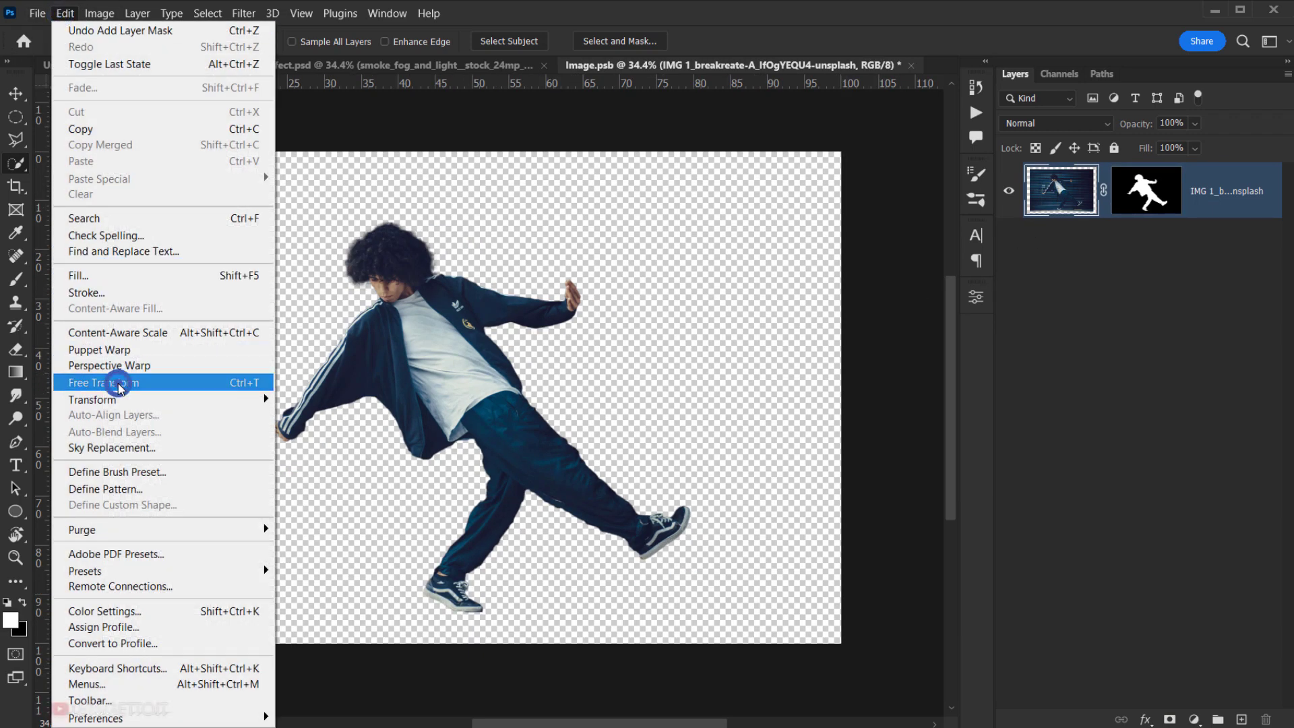
{"action": "left_click", "coordinate": [78, 381]}
{"action": "left_click_drag", "start_coordinate": [474, 163], "coordinate": [474, 174]}
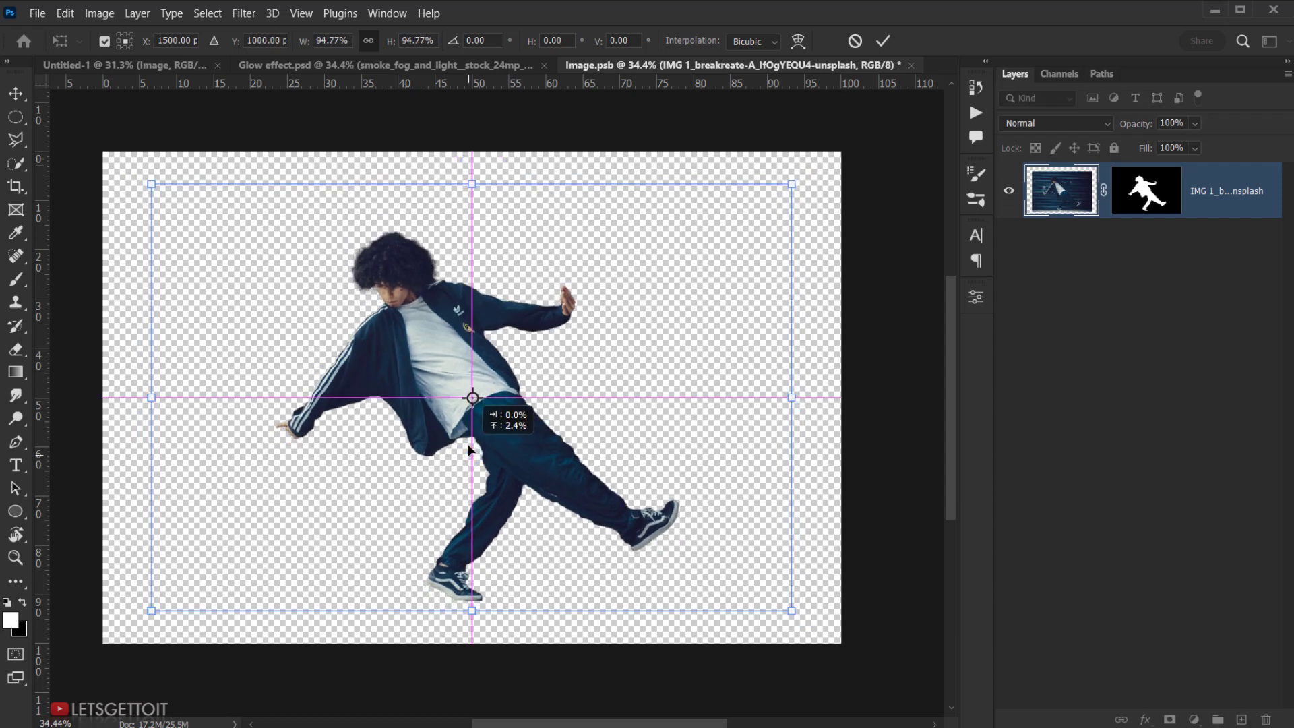
{"action": "left_click_drag", "start_coordinate": [468, 445], "coordinate": [469, 445]}
{"action": "left_click_drag", "start_coordinate": [619, 381], "coordinate": [632, 383]}
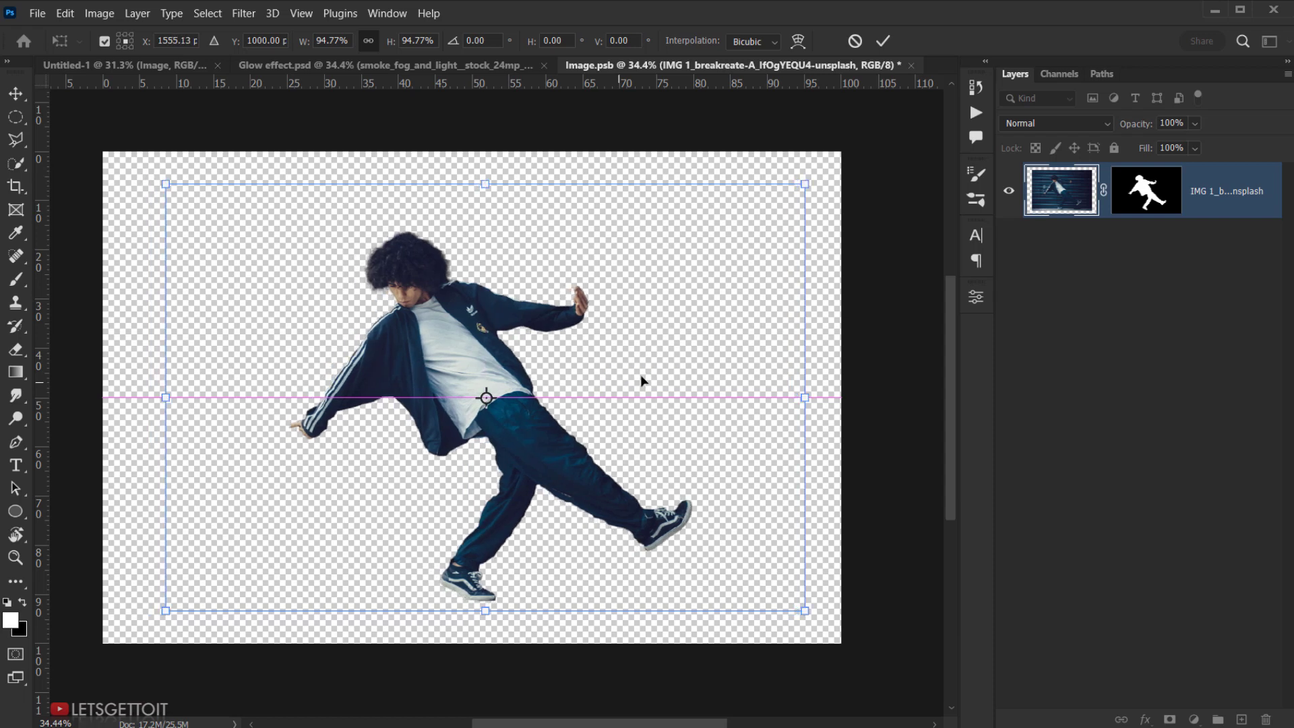
{"action": "left_click", "coordinate": [881, 43]}
Close the Image.psb smart object, saving its changes back into the main composition.
{"action": "left_click", "coordinate": [914, 65]}
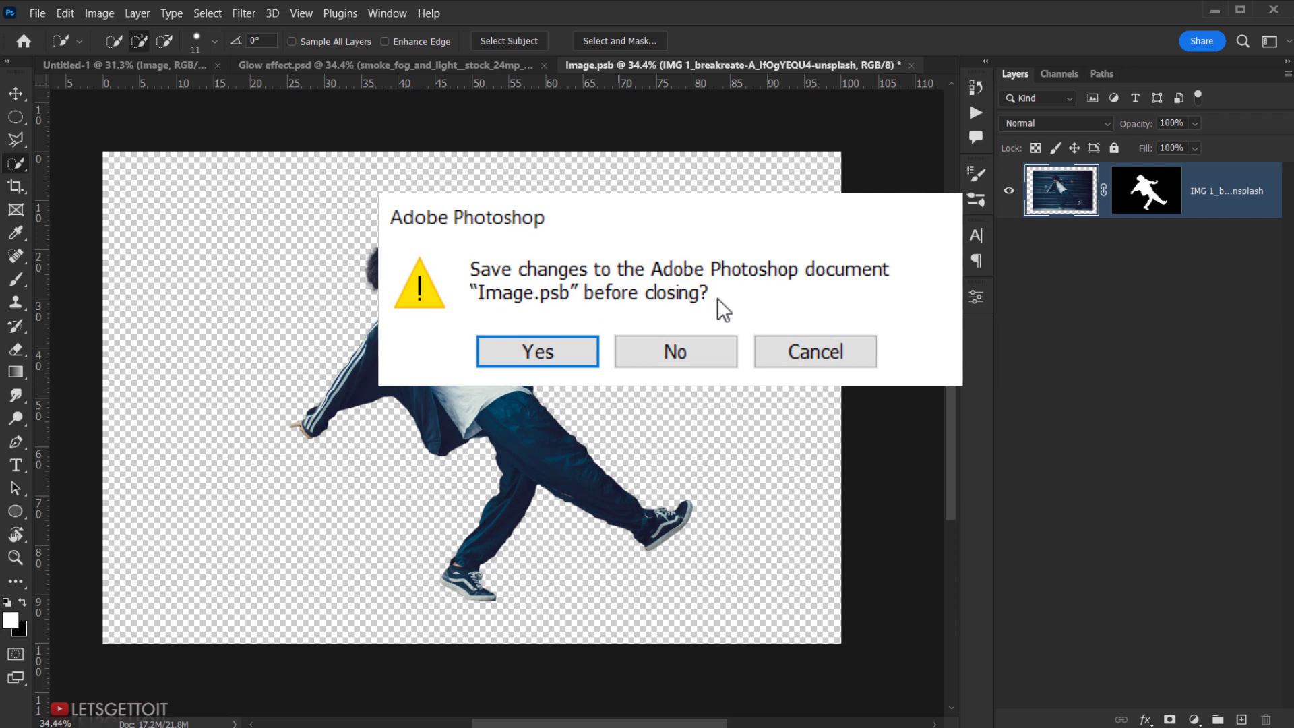
{"action": "left_click", "coordinate": [615, 293]}
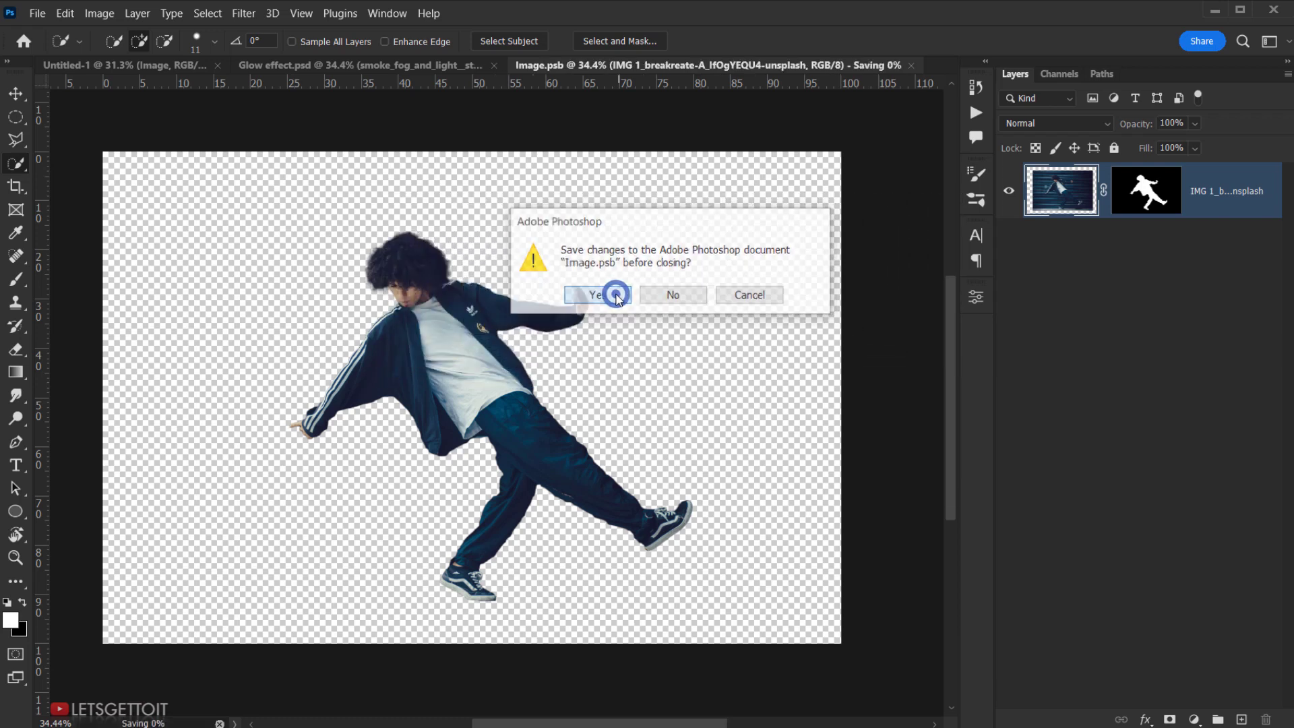
{"action": "scroll", "coordinate": [549, 429], "scroll_direction": "up", "scroll_amount": 1}
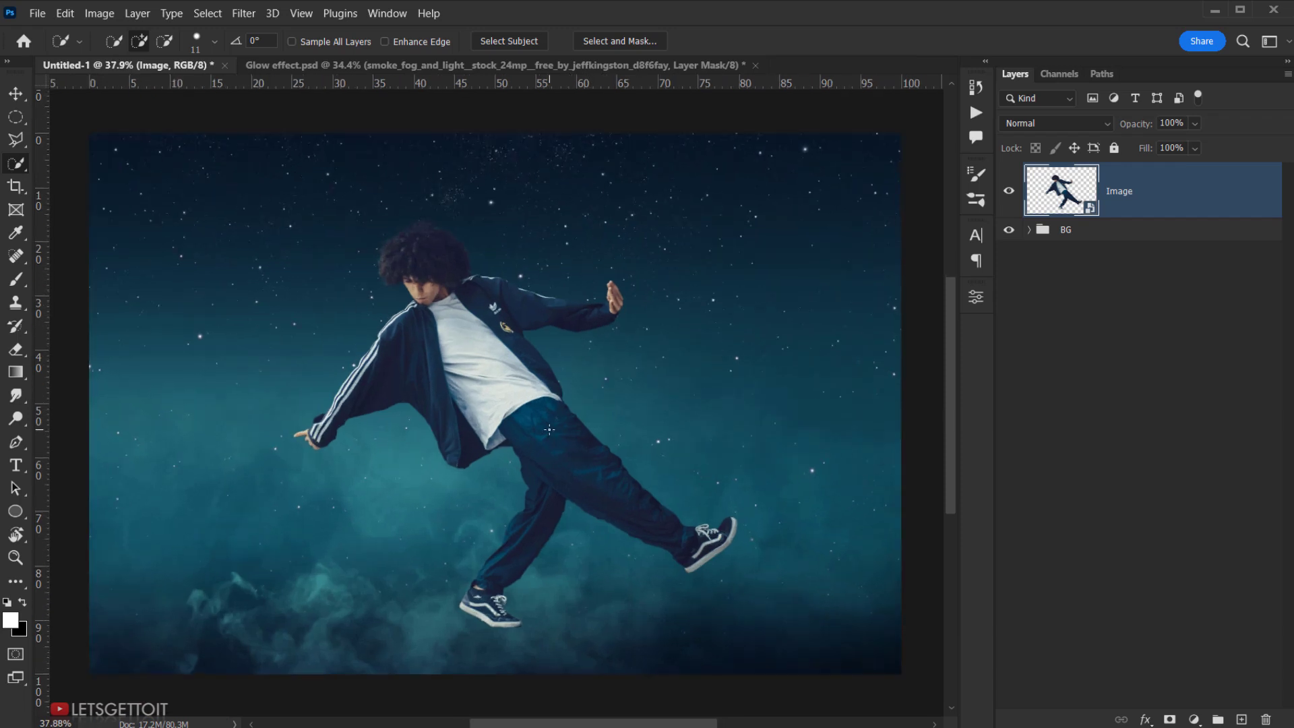
{"action": "left_click_drag", "start_coordinate": [586, 423], "coordinate": [559, 420]}
{"action": "scroll", "coordinate": [495, 425], "scroll_direction": "up", "scroll_amount": 1}
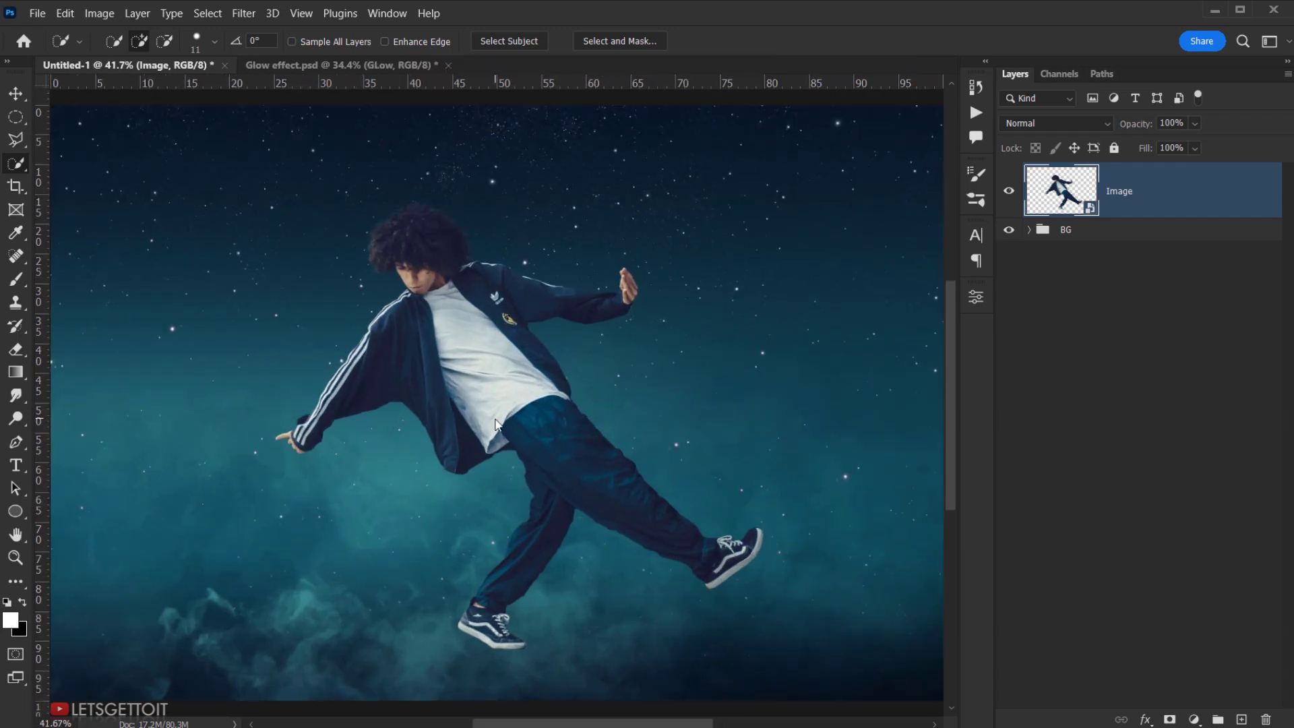
Duplicate the Image smart object layer four times.
{"action": "key", "text": "v"}
{"action": "left_click", "coordinate": [1130, 191]}
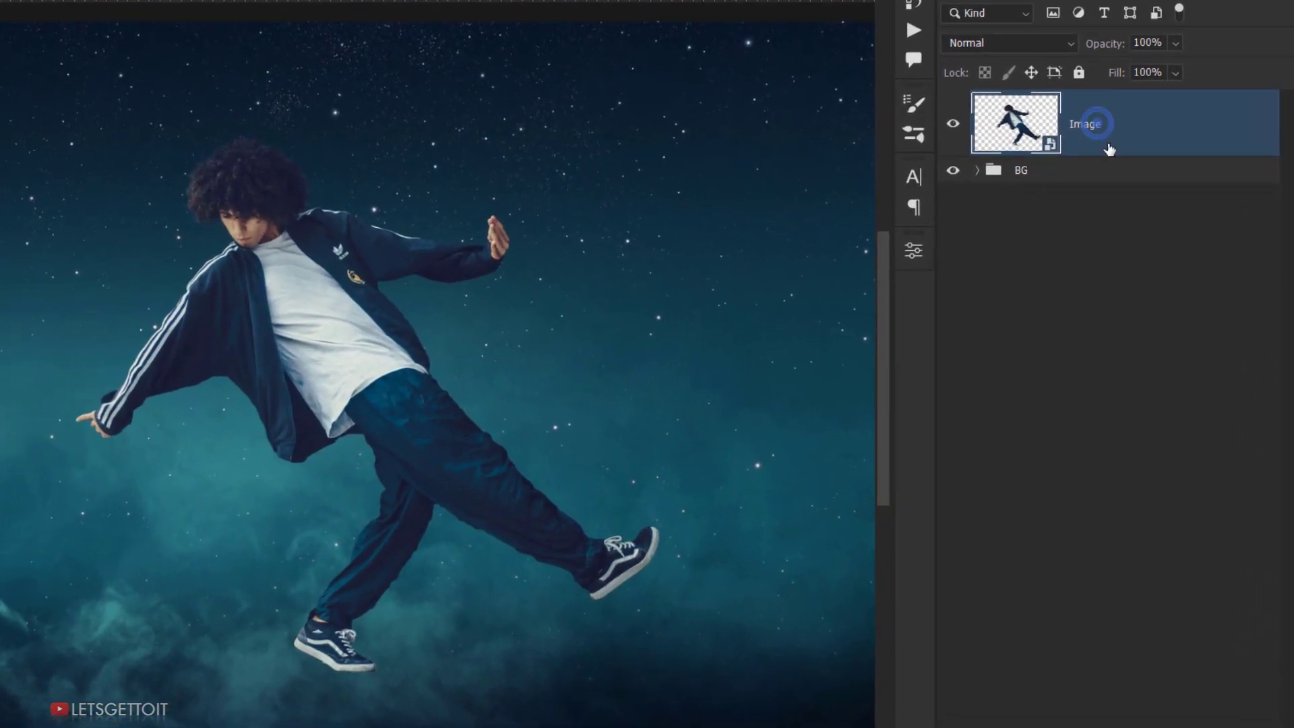
{"action": "key", "text": "ctrl+j"}
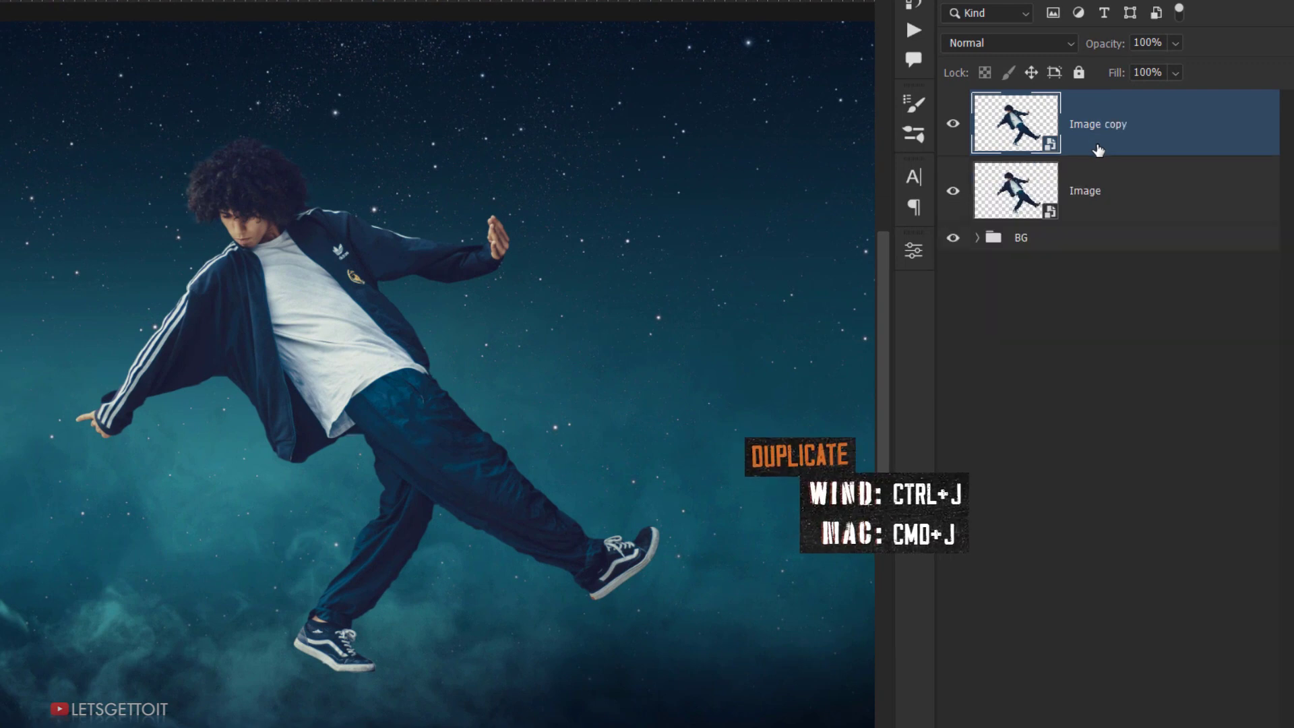
{"action": "key", "text": "ctrl+j"}
{"action": "key", "text": "ctrl+j"}
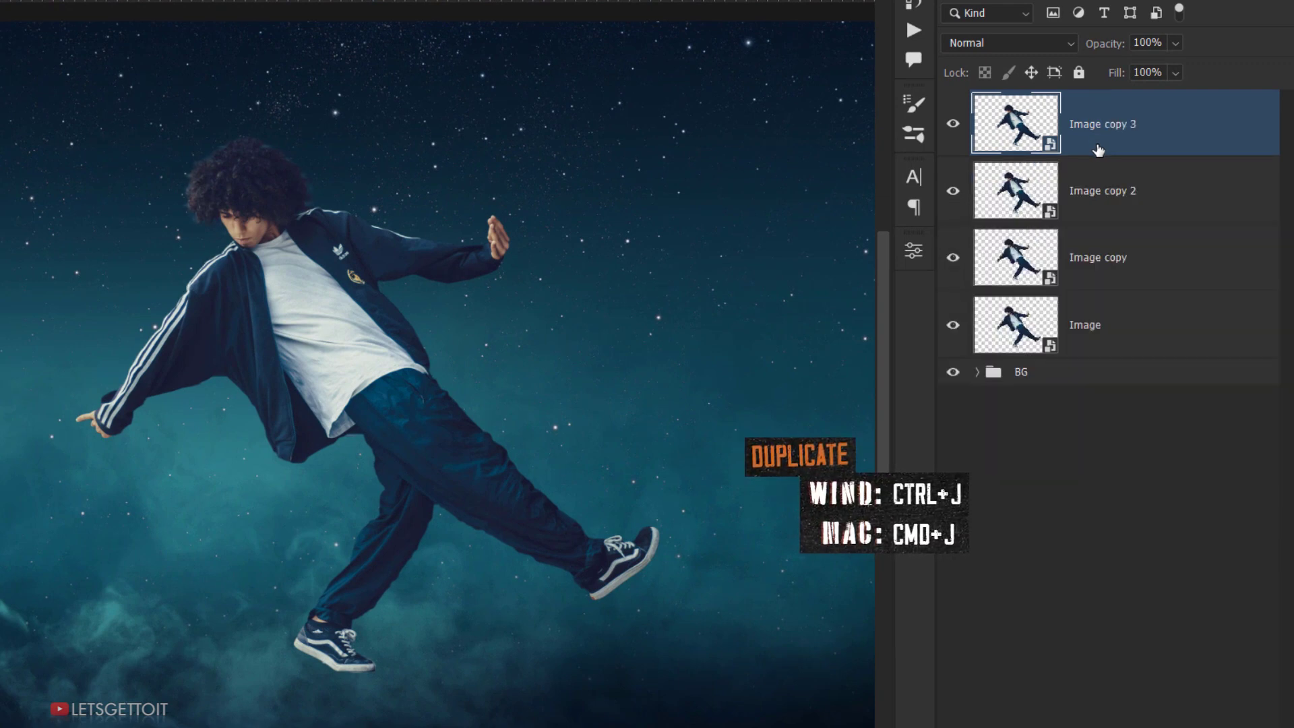
{"action": "key", "text": "ctrl+j"}
Hide the Image layer and its first three copies, leaving only the topmost copy visible above the BG group.
{"action": "left_click", "coordinate": [952, 195]}
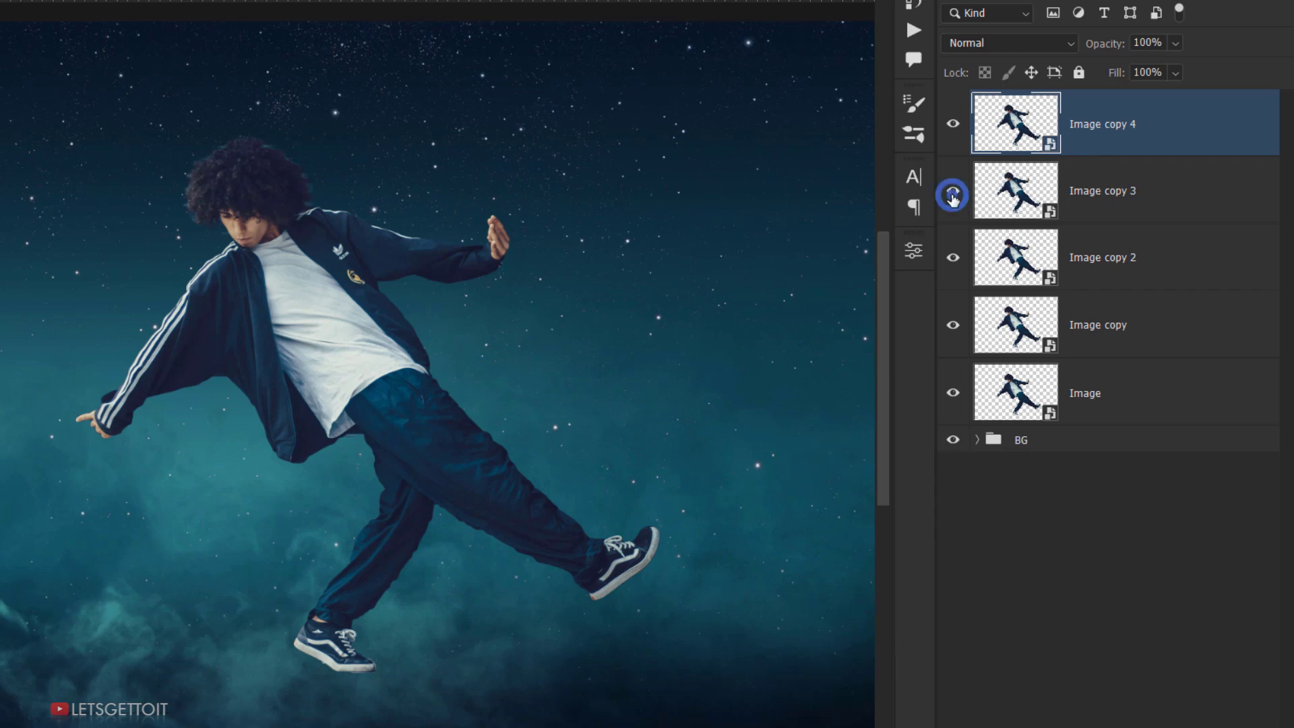
{"action": "left_click", "coordinate": [951, 260]}
{"action": "left_click", "coordinate": [946, 323]}
{"action": "left_click", "coordinate": [953, 388]}
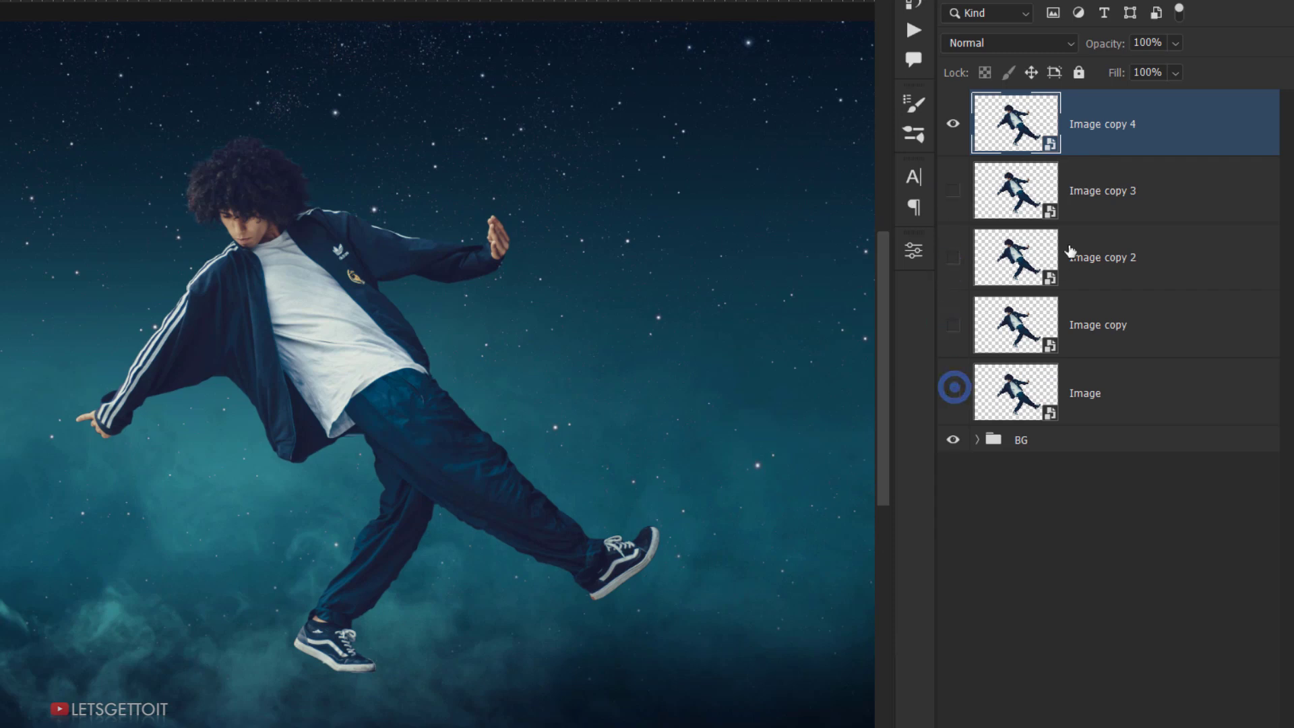
Rename the topmost Image copy as Glow 1 and make it the active layer.
{"action": "double_click", "coordinate": [1118, 123]}
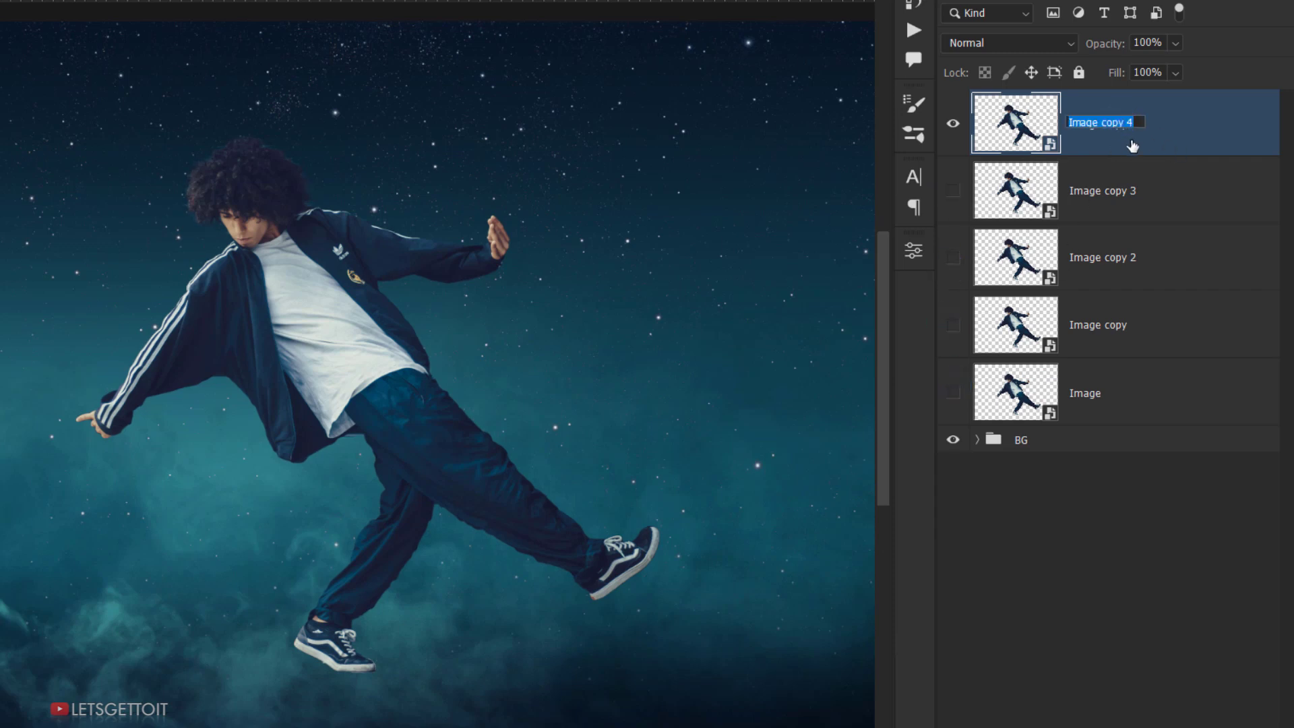
{"action": "type", "text": "Glow 1"}
{"action": "key", "text": "Return"}
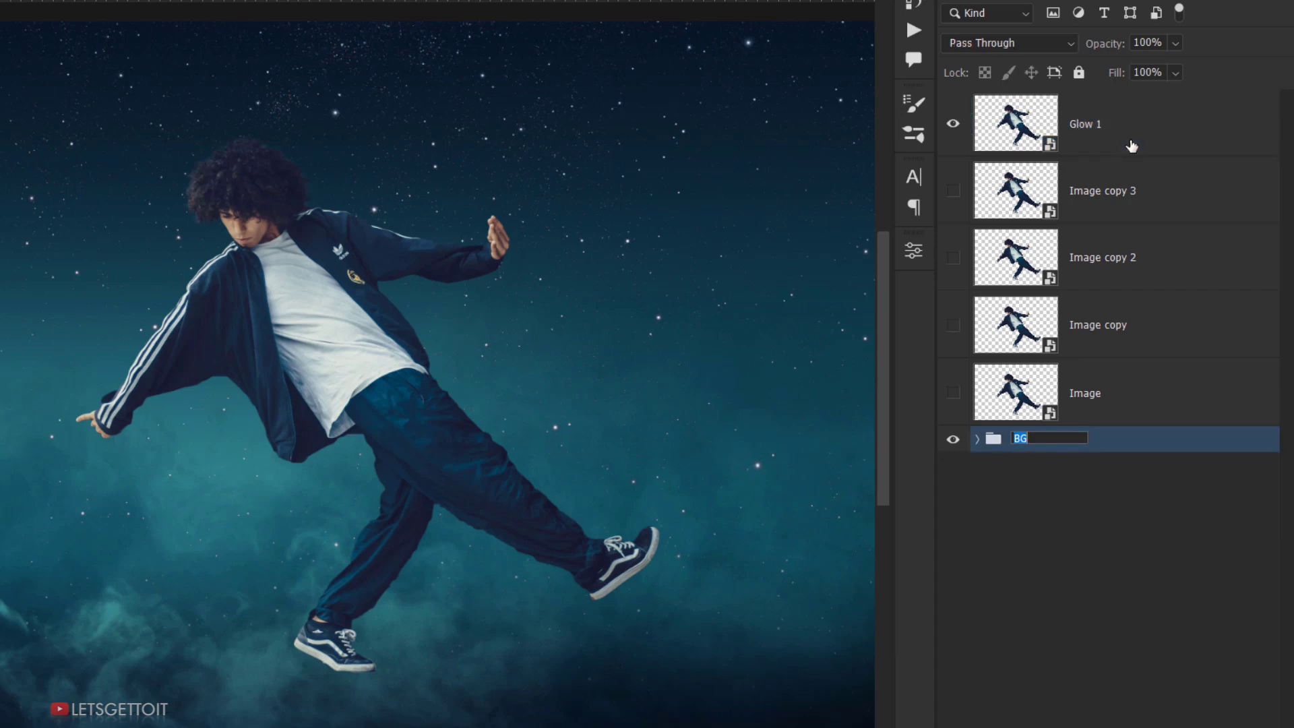
{"action": "left_click", "coordinate": [1132, 131]}
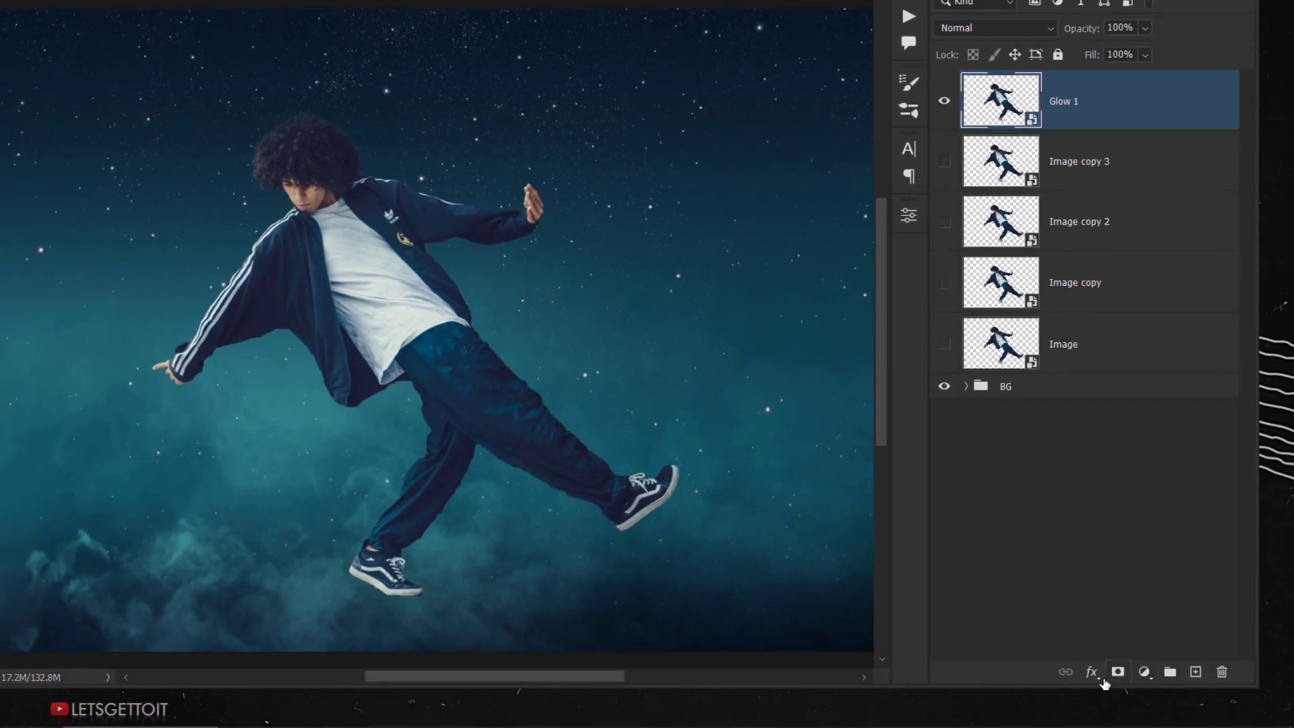
Add an Outer Glow layer style to Glow 1, reset it to its default settings and use the Screen blend mode.
{"action": "left_click", "coordinate": [1094, 673]}
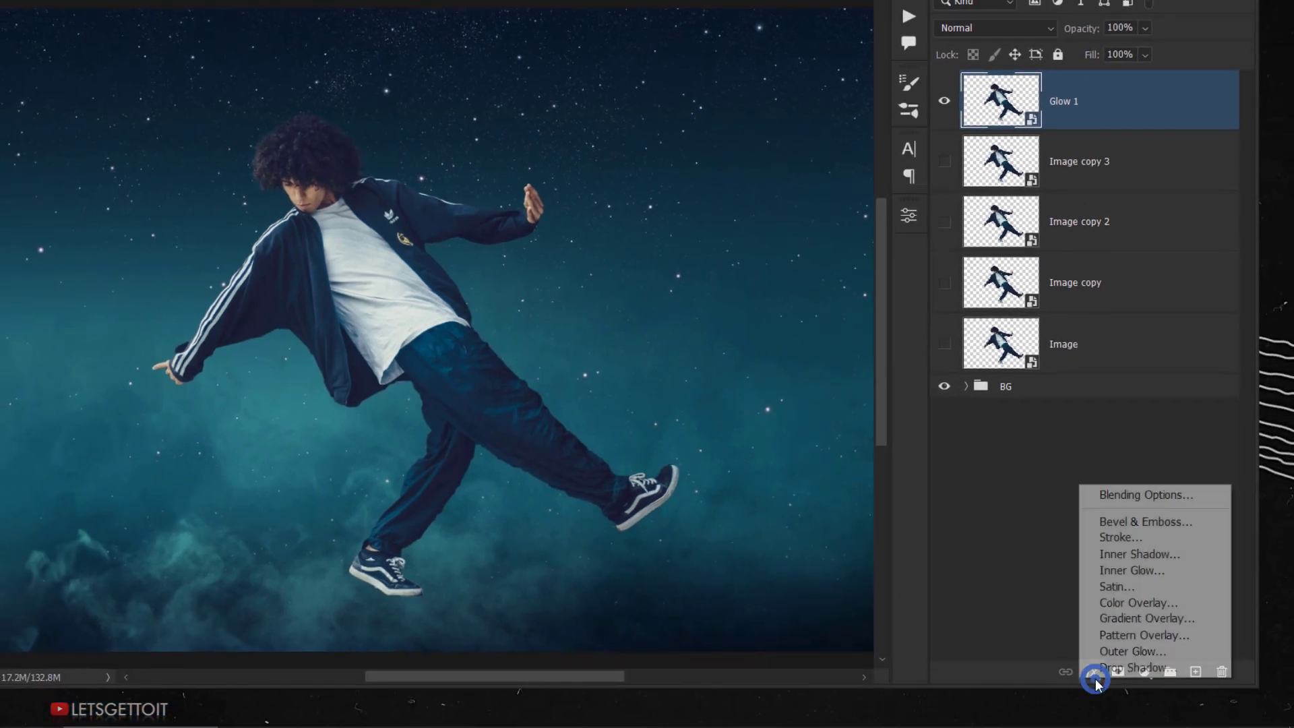
{"action": "left_click", "coordinate": [1208, 494]}
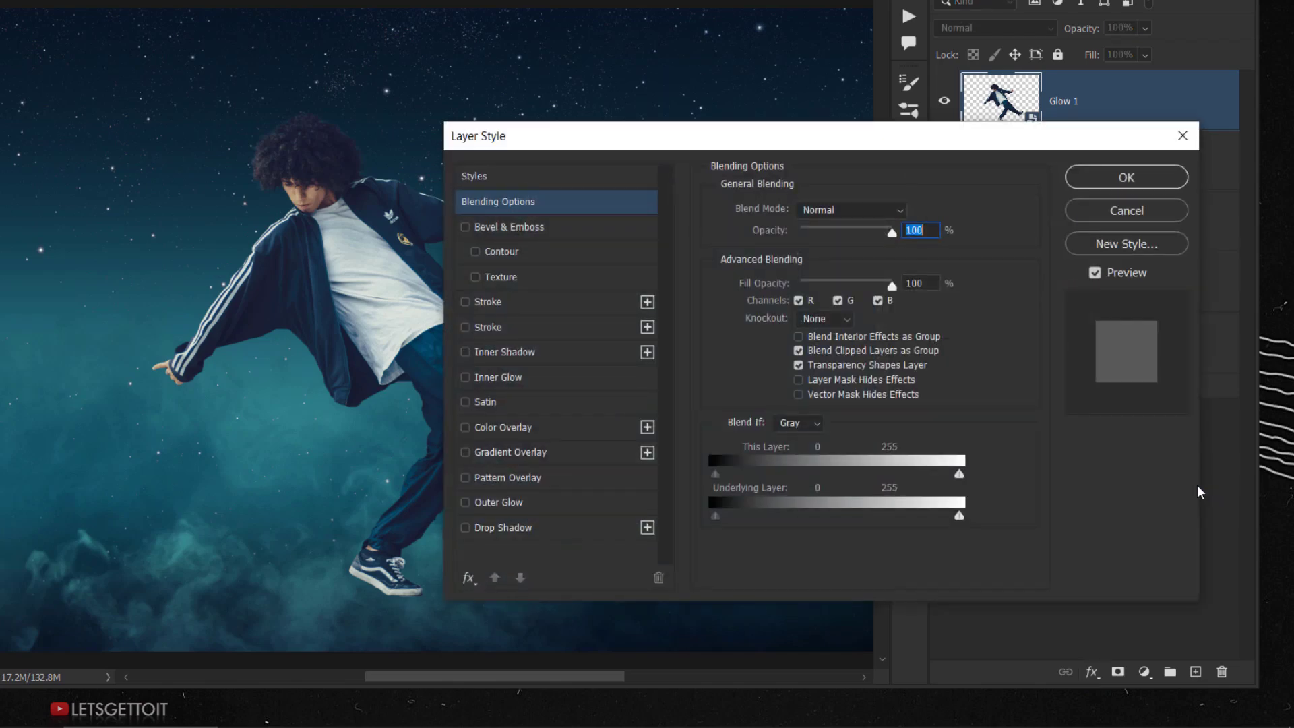
{"action": "left_click_drag", "start_coordinate": [956, 135], "coordinate": [1022, 54]}
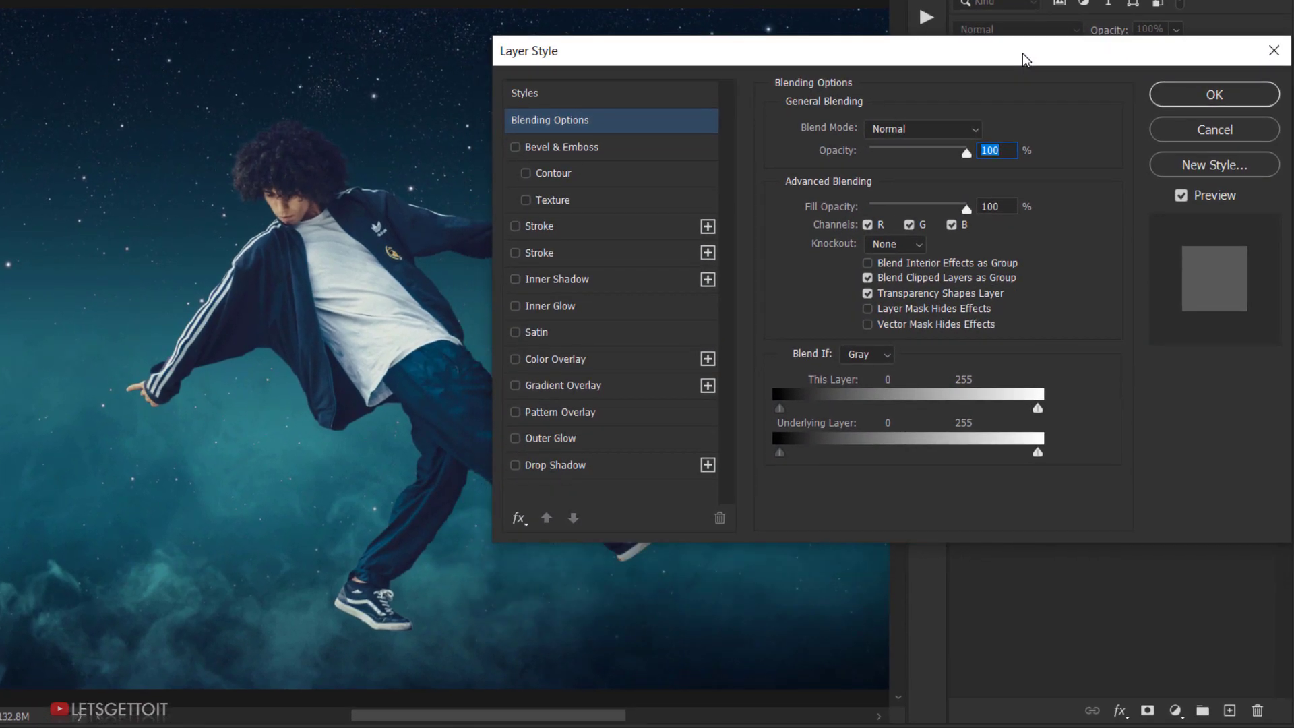
{"action": "left_click", "coordinate": [551, 438]}
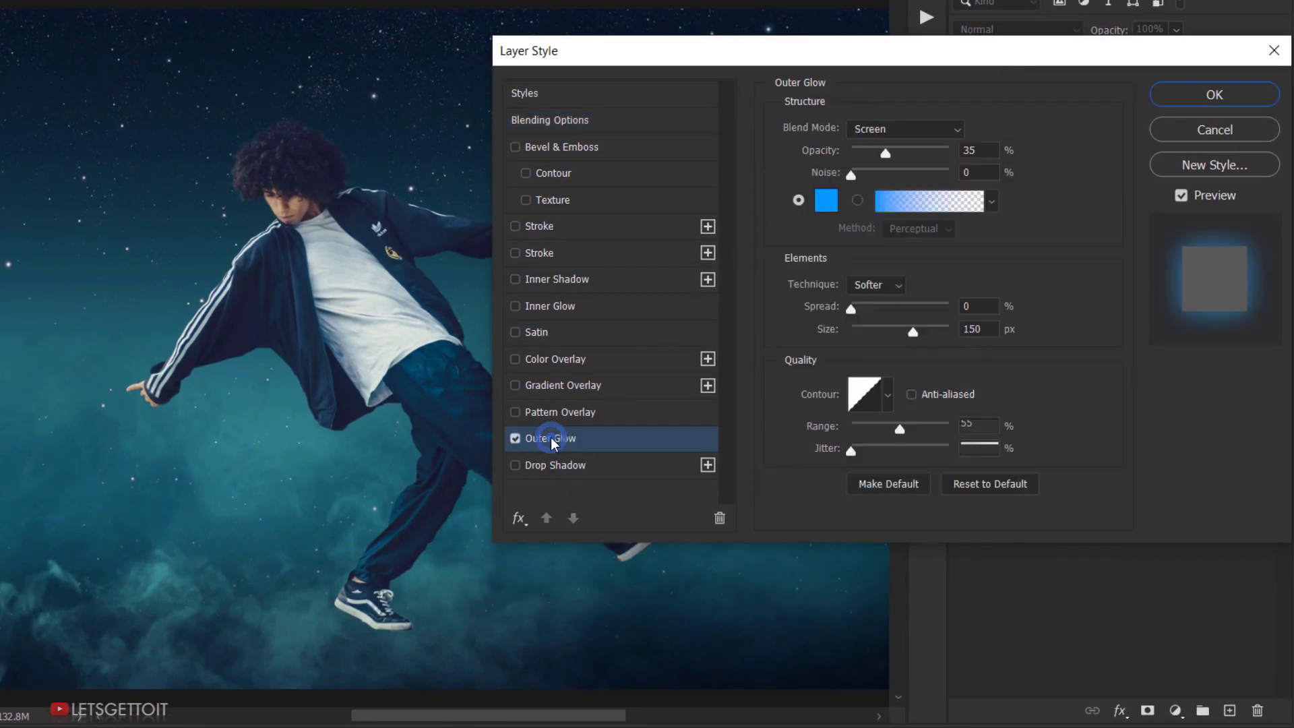
{"action": "left_click", "coordinate": [982, 485]}
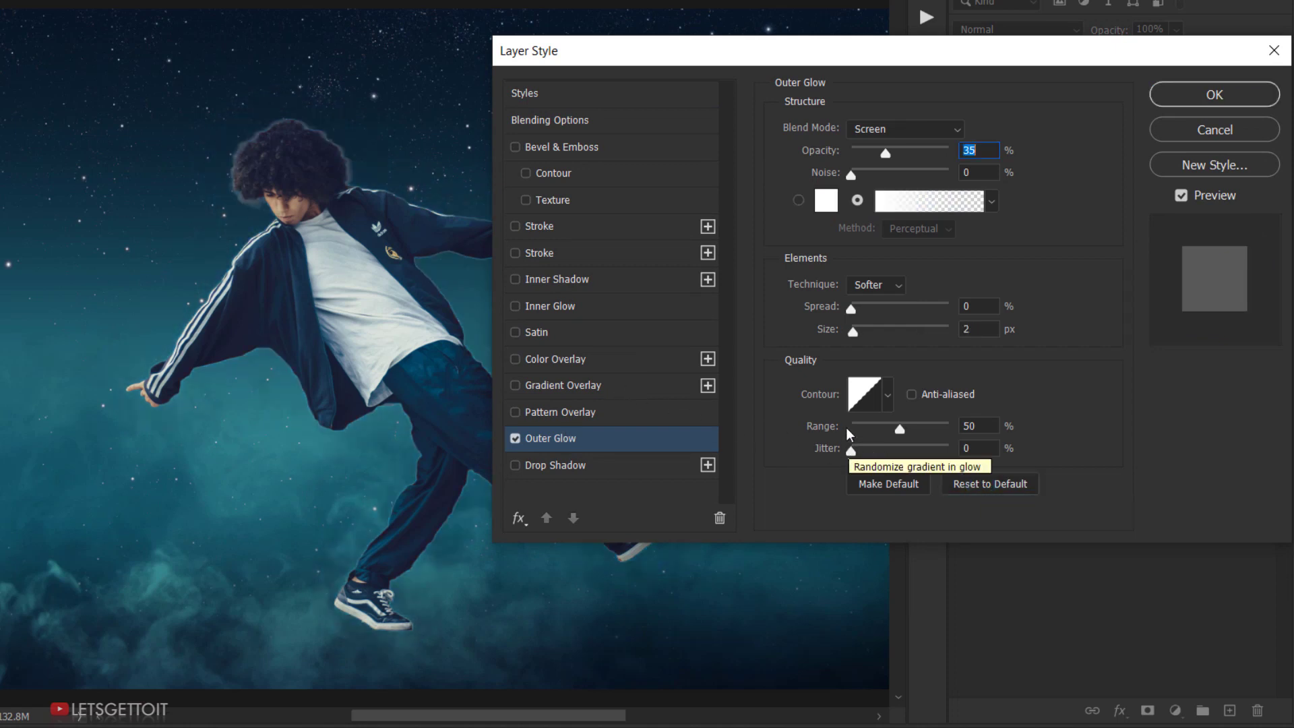
{"action": "left_click", "coordinate": [911, 134]}
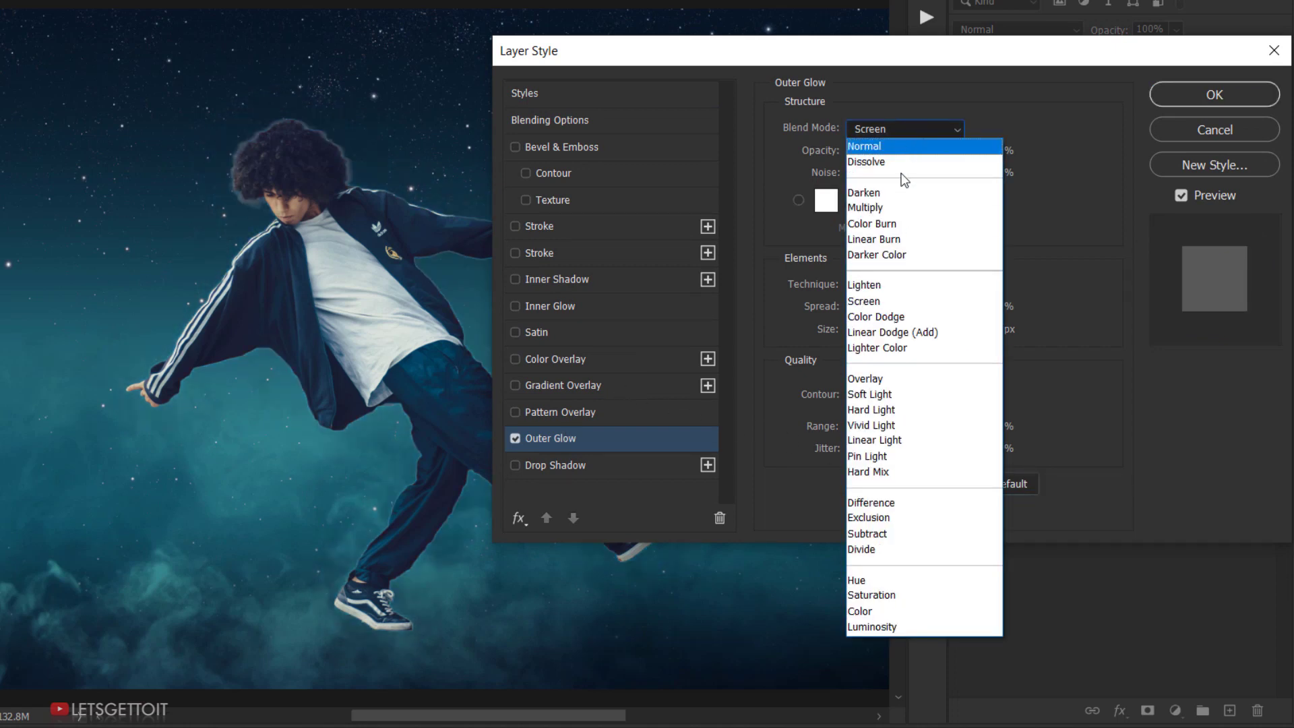
{"action": "left_click", "coordinate": [877, 300]}
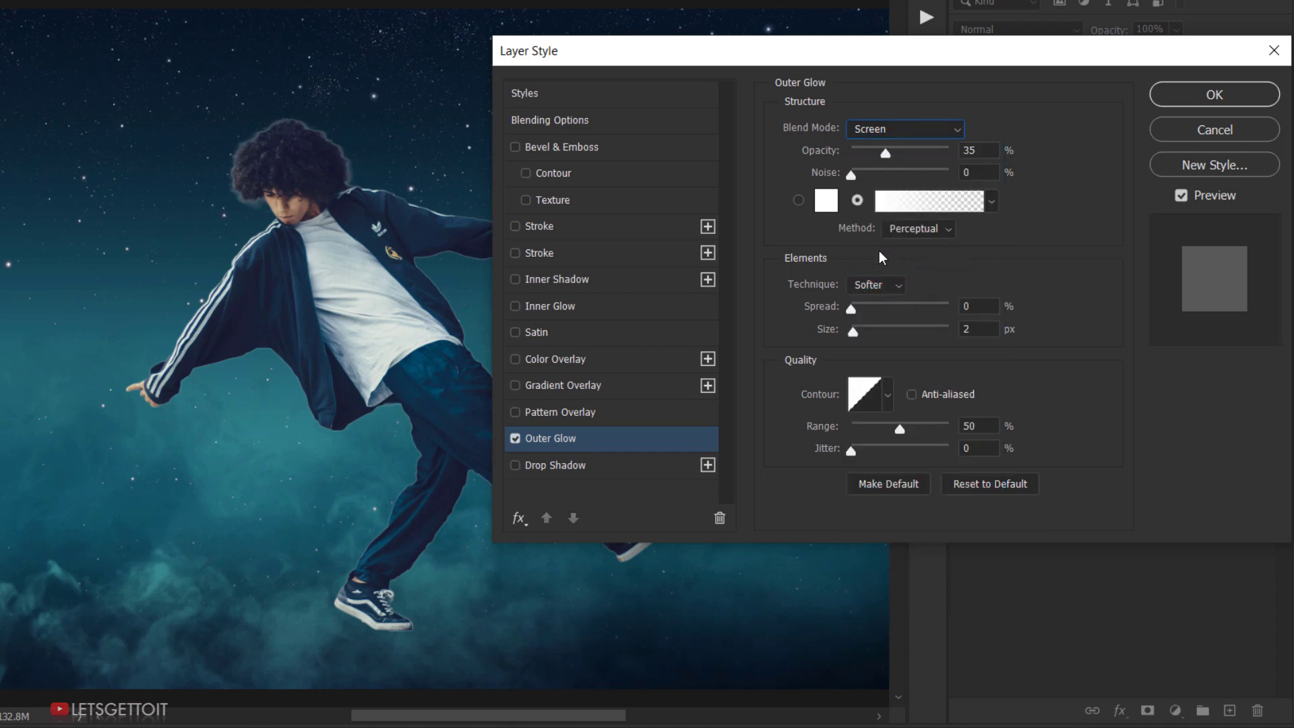
Set the outer glow colour to 0498ff.
{"action": "left_click", "coordinate": [834, 211]}
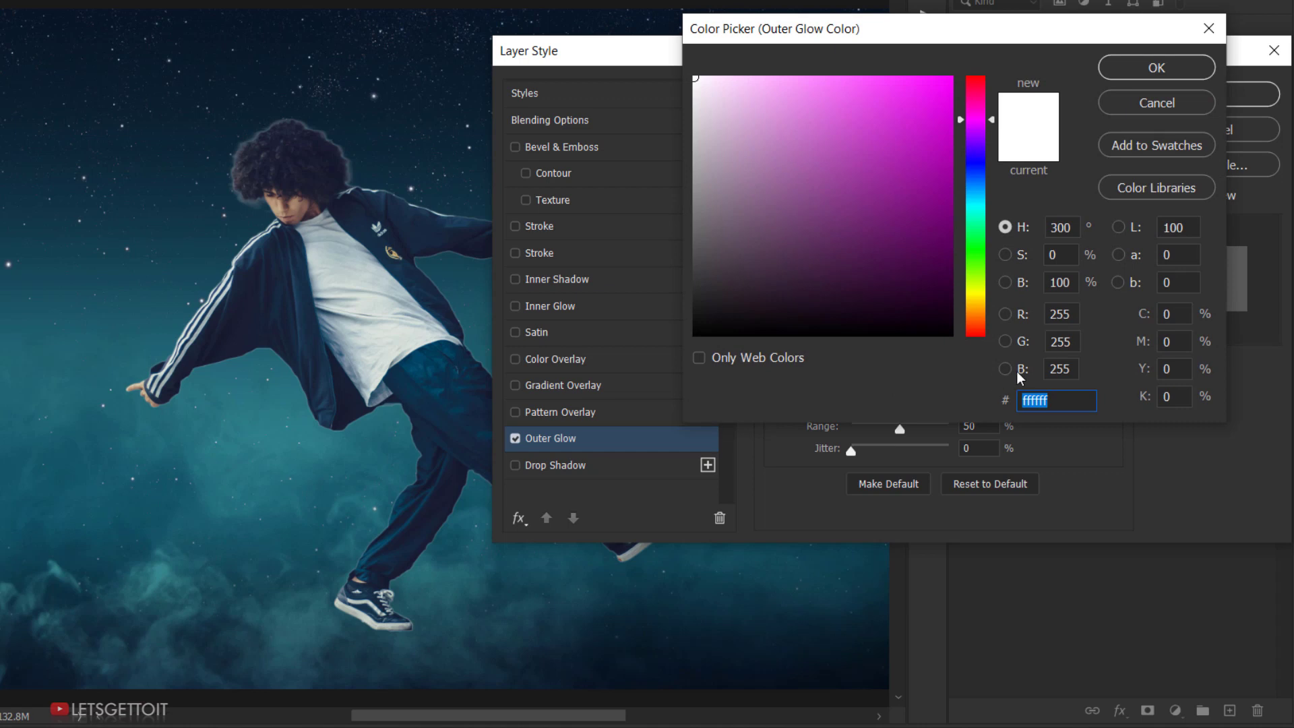
{"action": "type", "text": "049"}
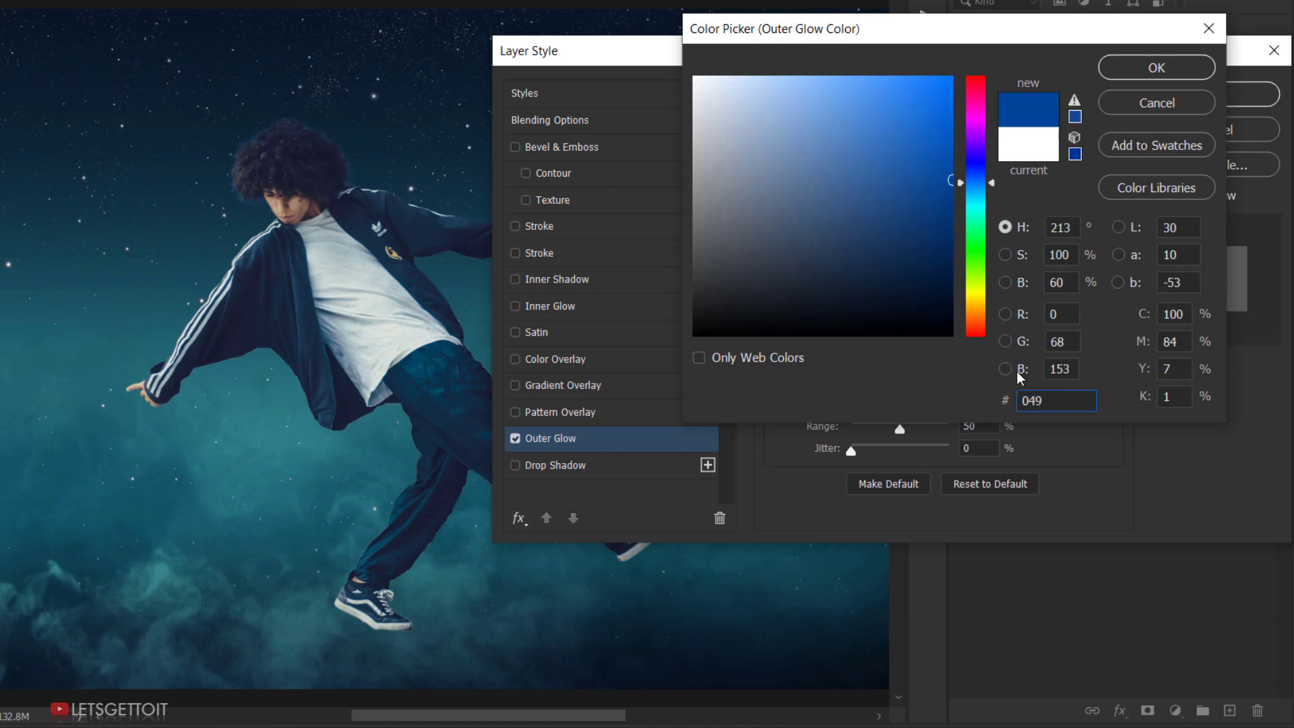
{"action": "type", "text": "8ff"}
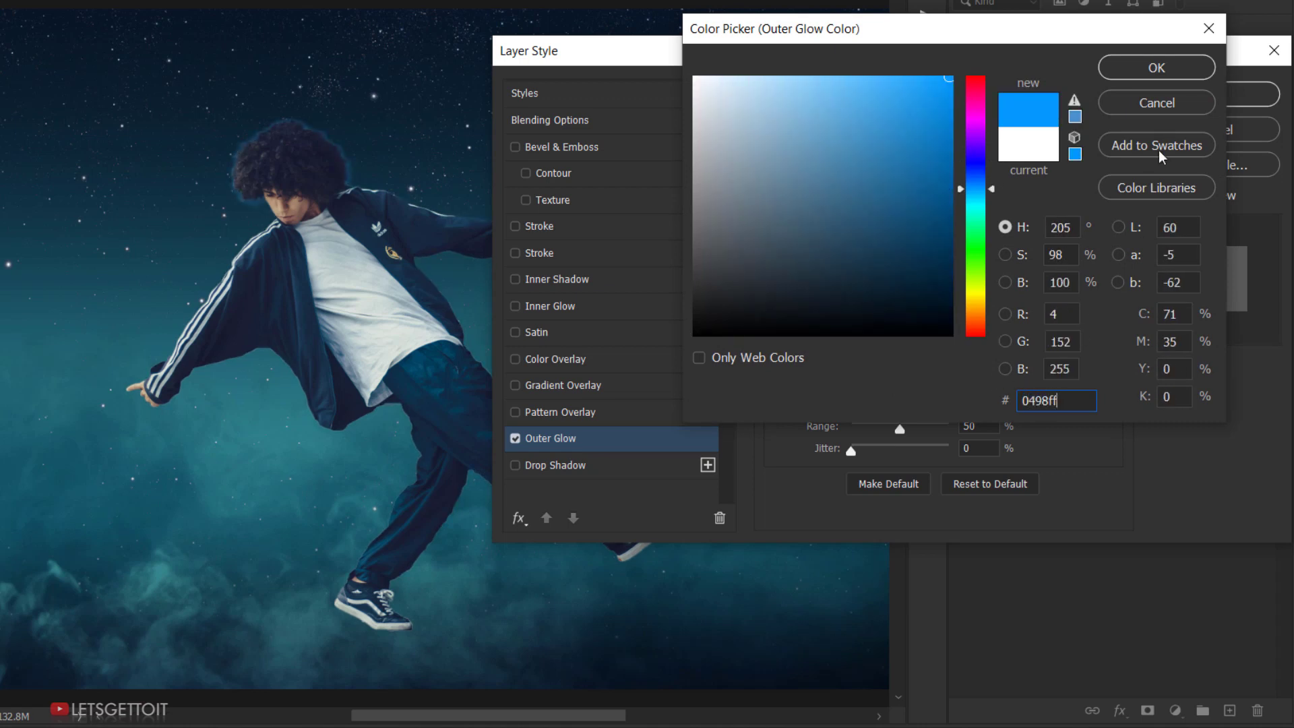
{"action": "left_click", "coordinate": [1179, 67]}
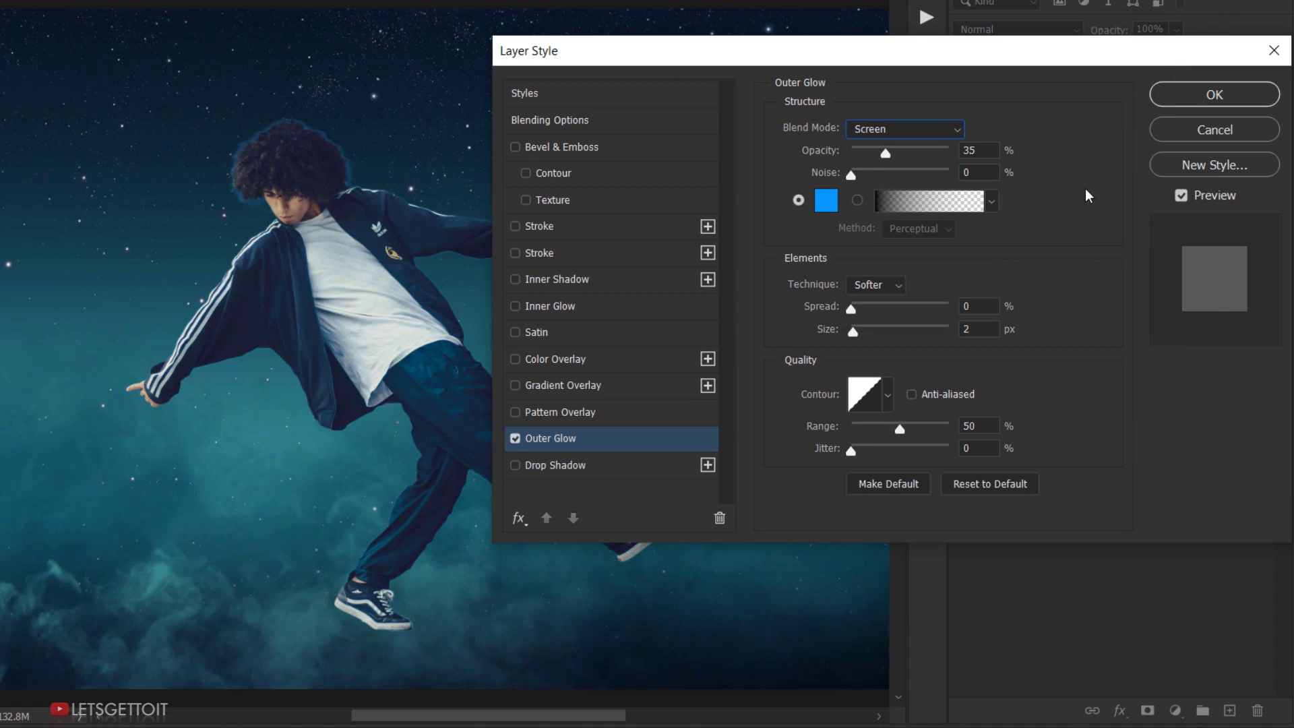
Set the outer glow's size to 150 px, with 0% noise, 0% spread and 50% range.
{"action": "left_click", "coordinate": [975, 172]}
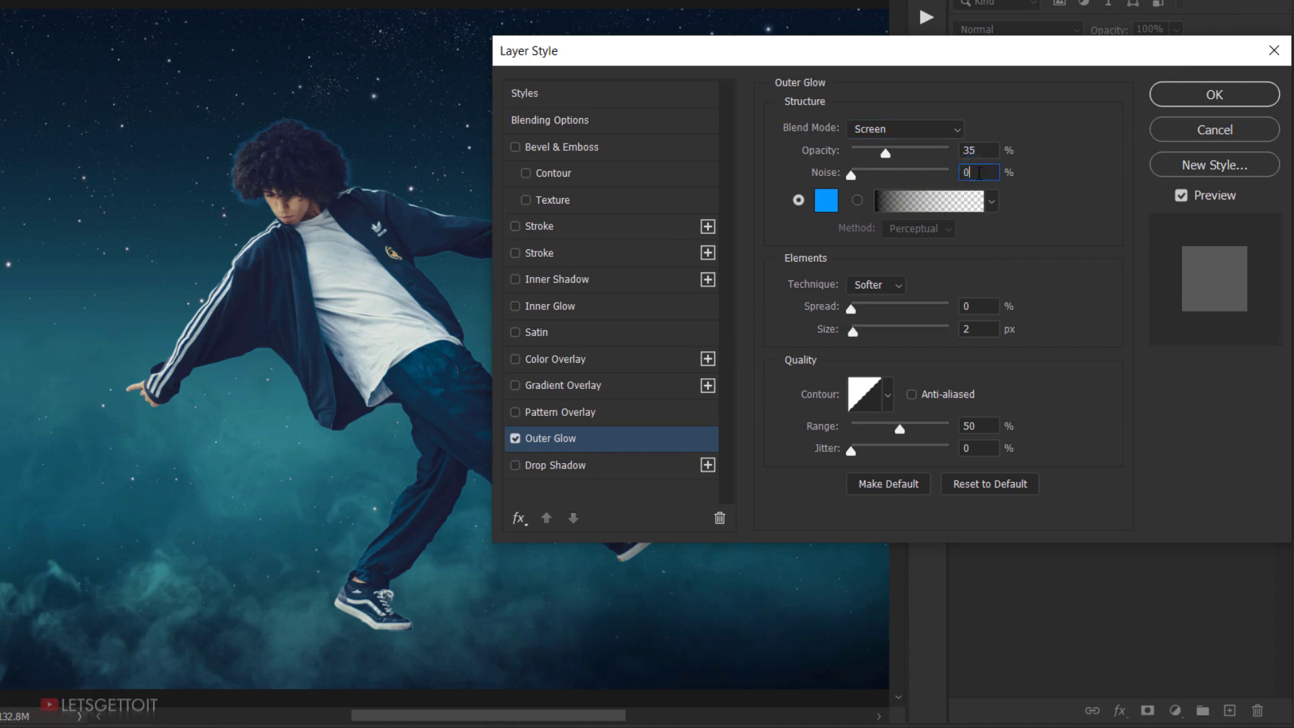
{"action": "left_click", "coordinate": [977, 305]}
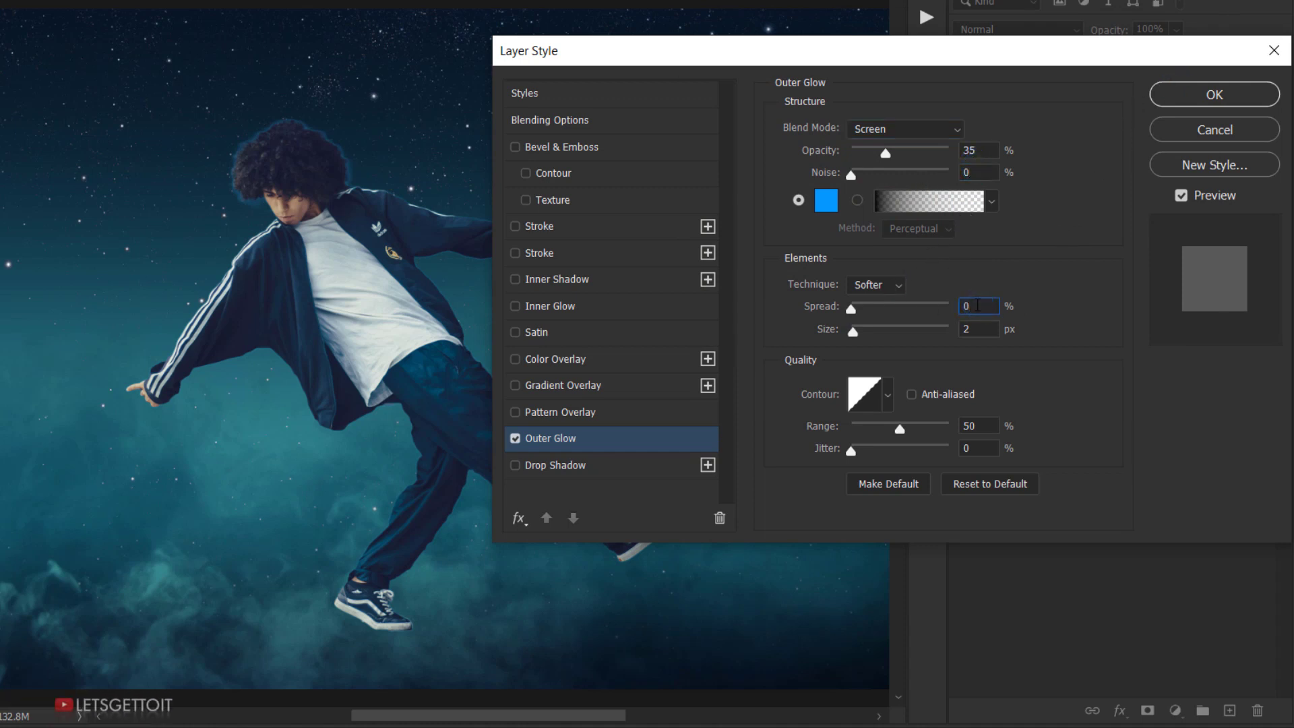
{"action": "double_click", "coordinate": [977, 330]}
{"action": "type", "text": "150"}
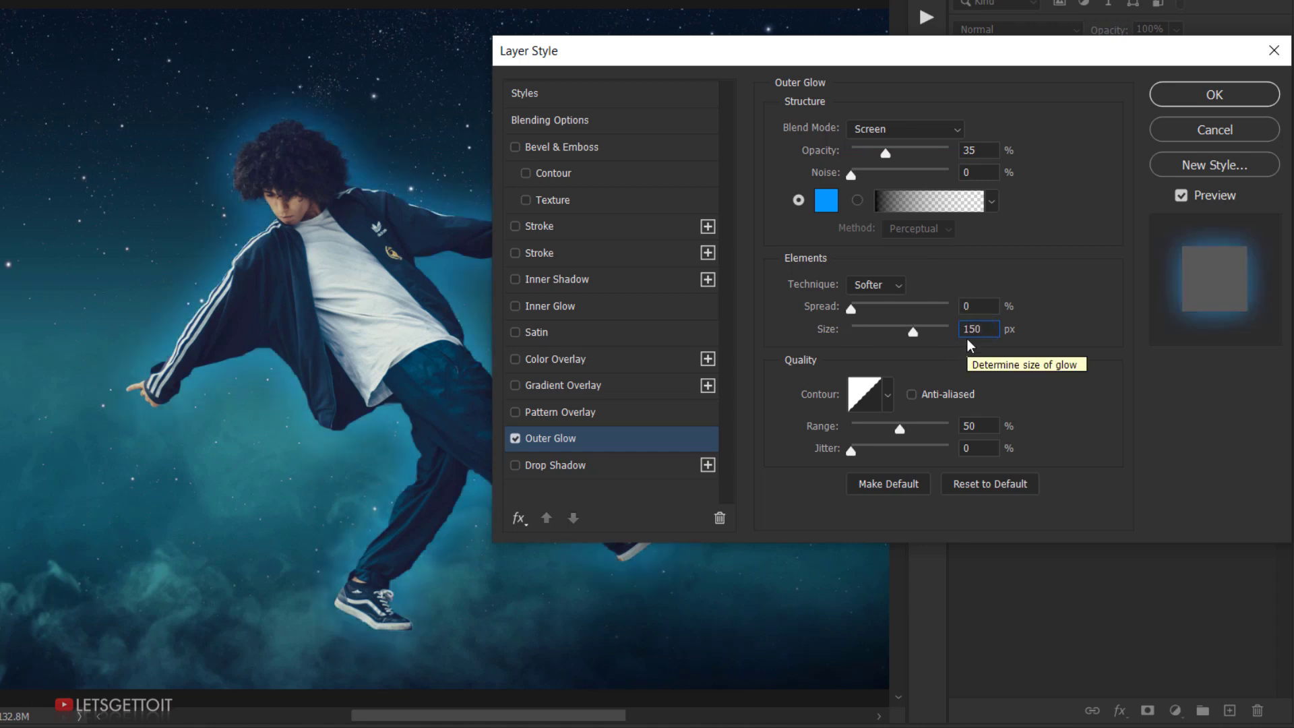
{"action": "left_click", "coordinate": [981, 428]}
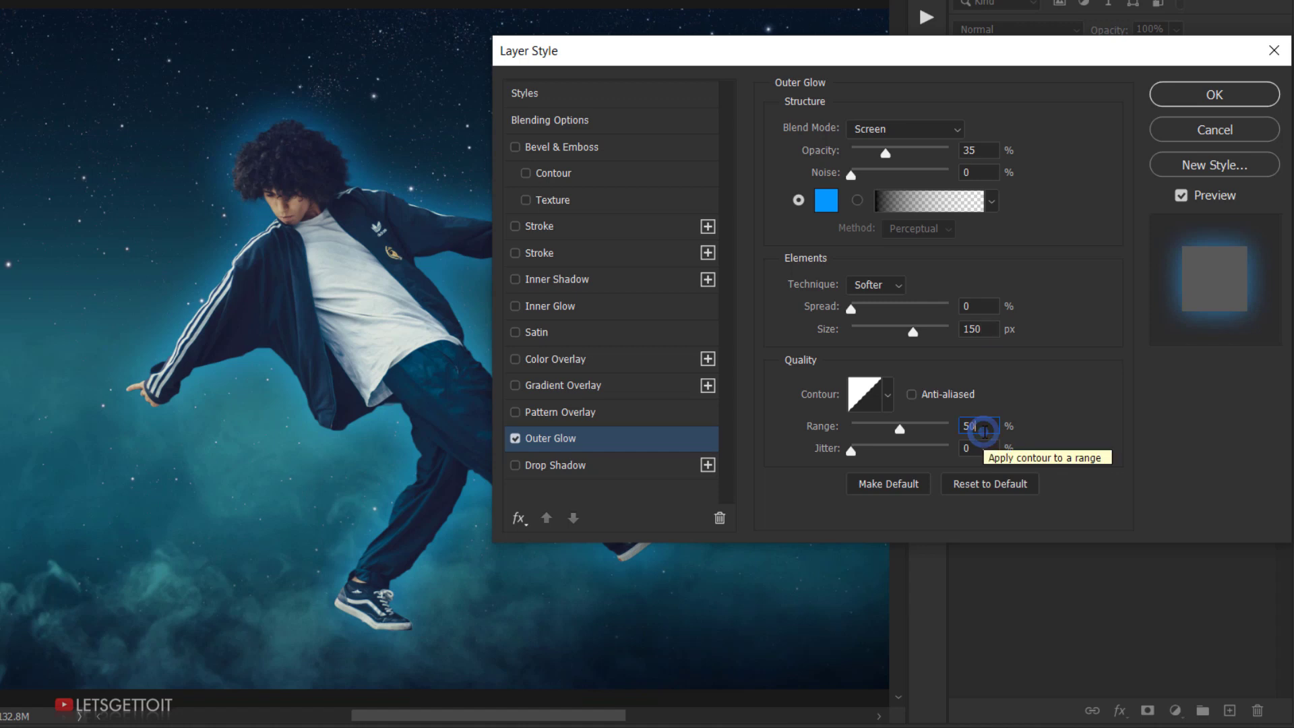
Add an Inner Glow to Glow 1, reset it to default, and set Screen blend mode with 100% opacity and 0% noise.
{"action": "left_click", "coordinate": [536, 306]}
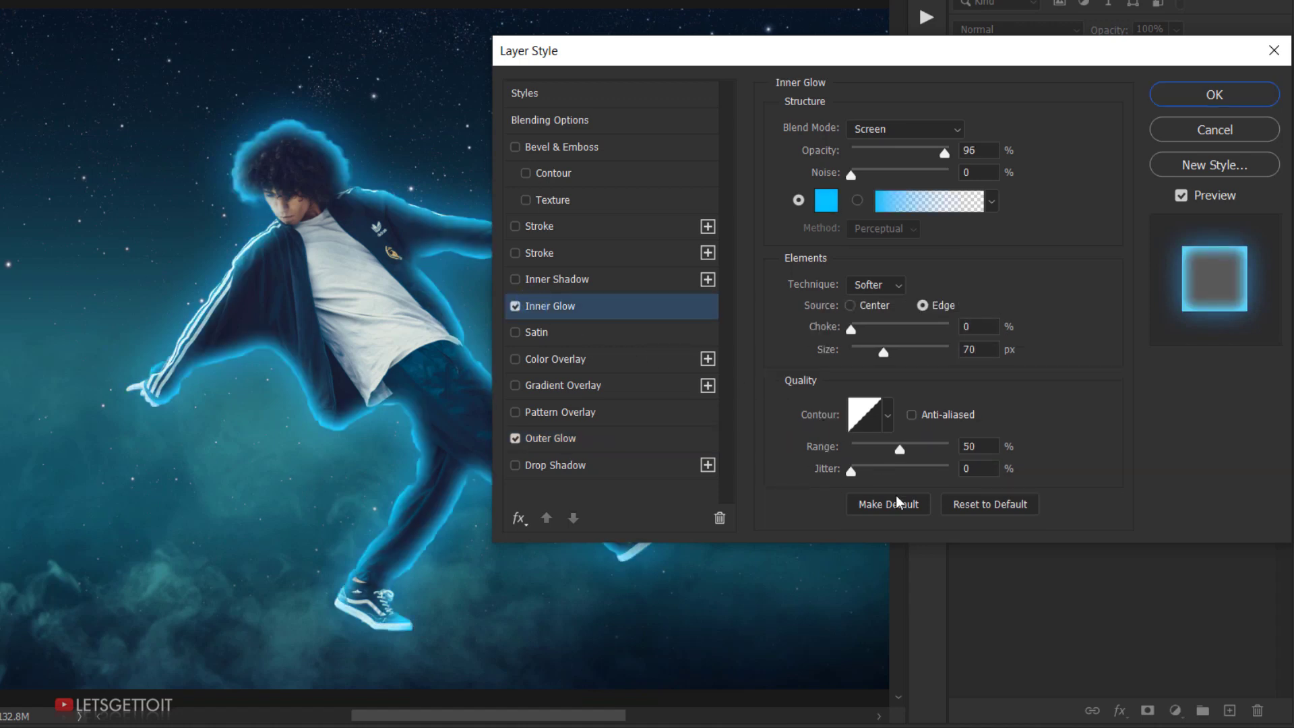
{"action": "left_click", "coordinate": [960, 502]}
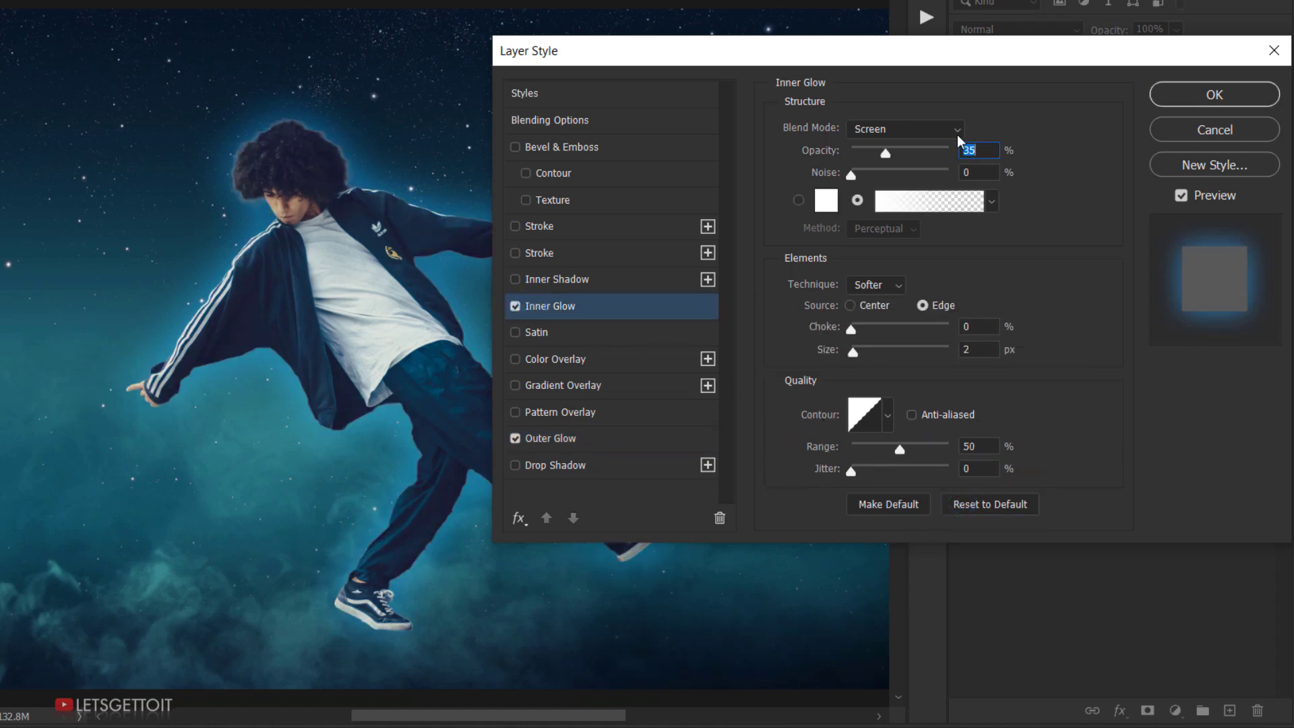
{"action": "left_click", "coordinate": [922, 125]}
{"action": "left_click", "coordinate": [881, 300]}
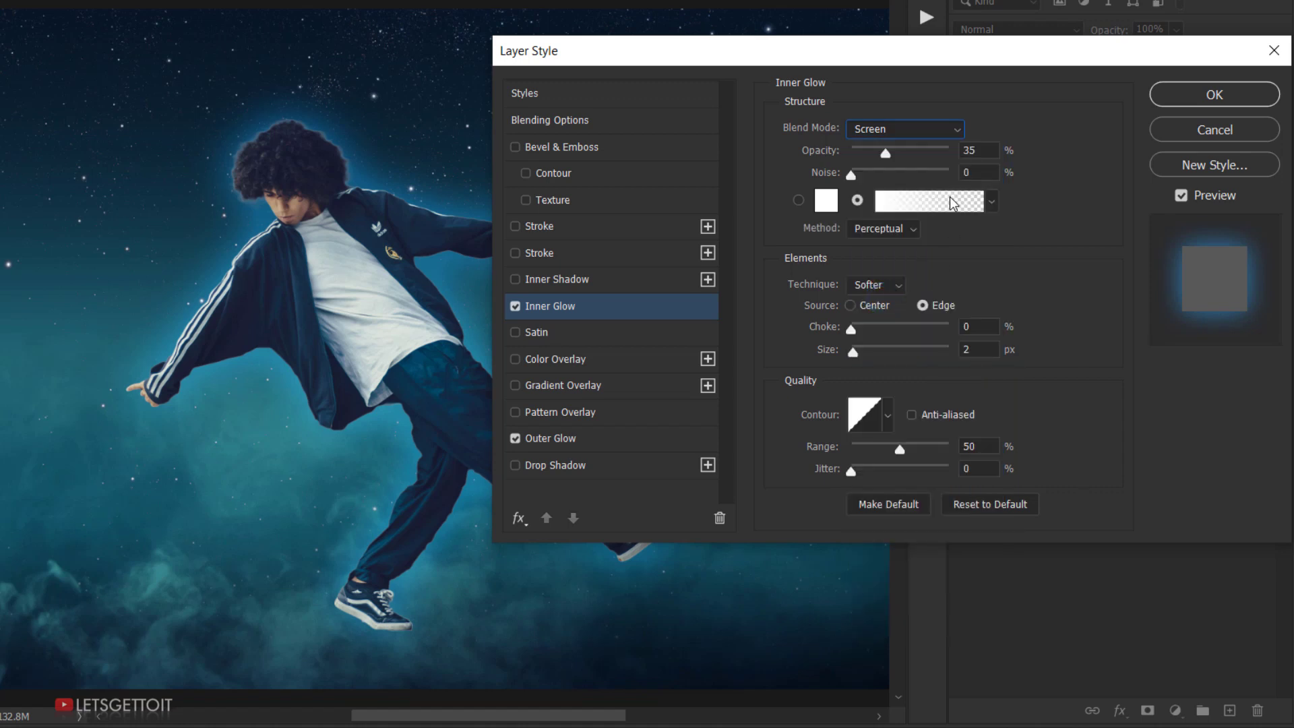
{"action": "left_click_drag", "start_coordinate": [897, 160], "coordinate": [984, 161]}
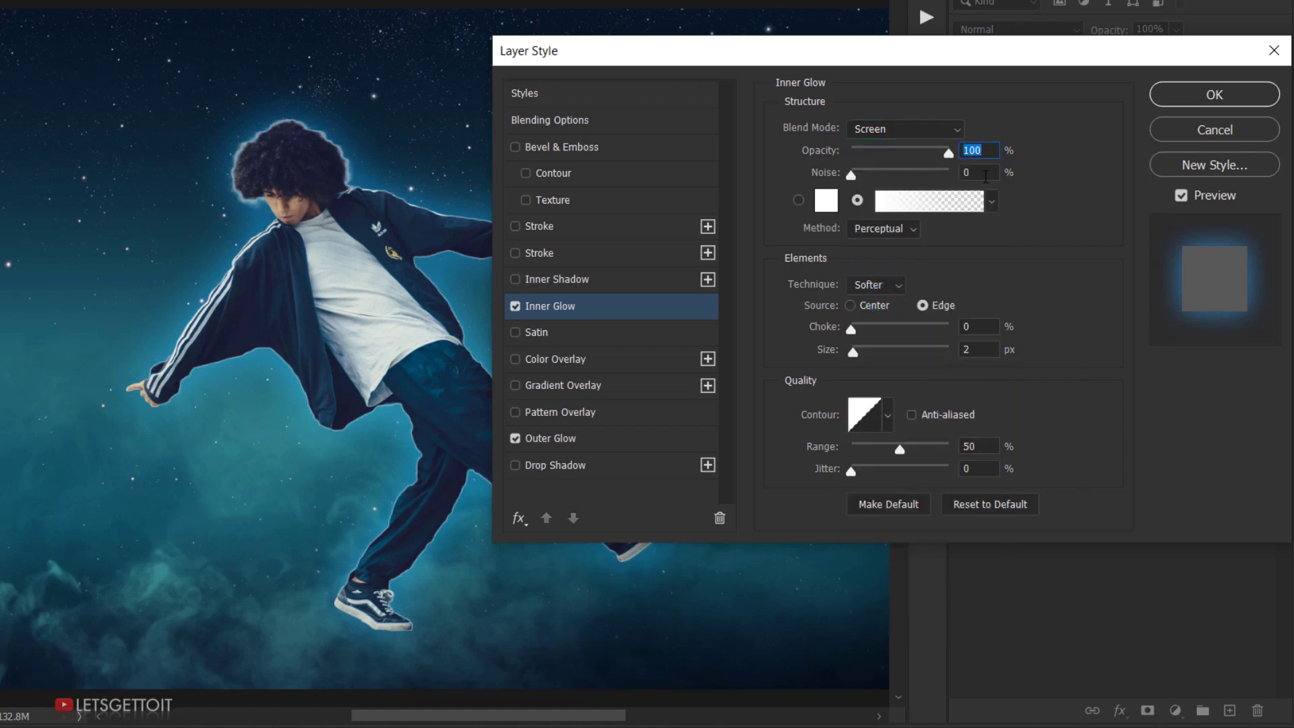
{"action": "left_click", "coordinate": [985, 173]}
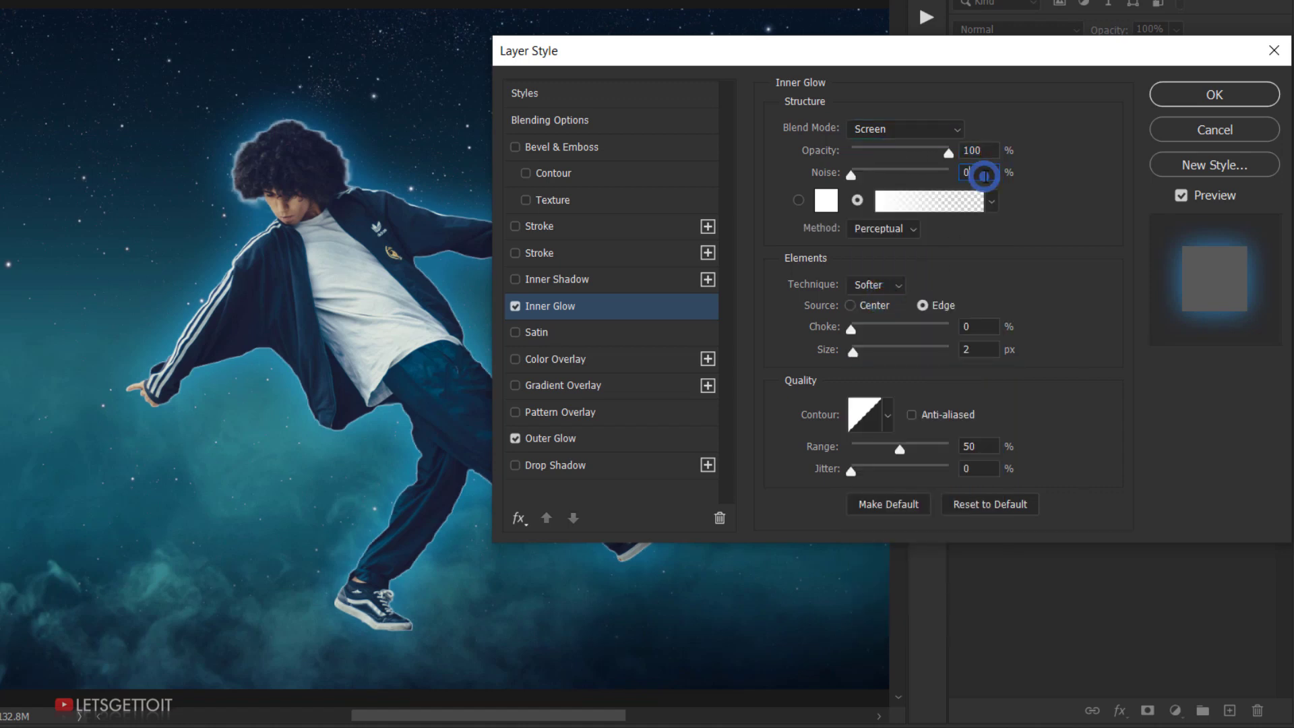
Set the inner glow colour to 04c1ff.
{"action": "left_click", "coordinate": [830, 202]}
{"action": "type", "text": "0"}
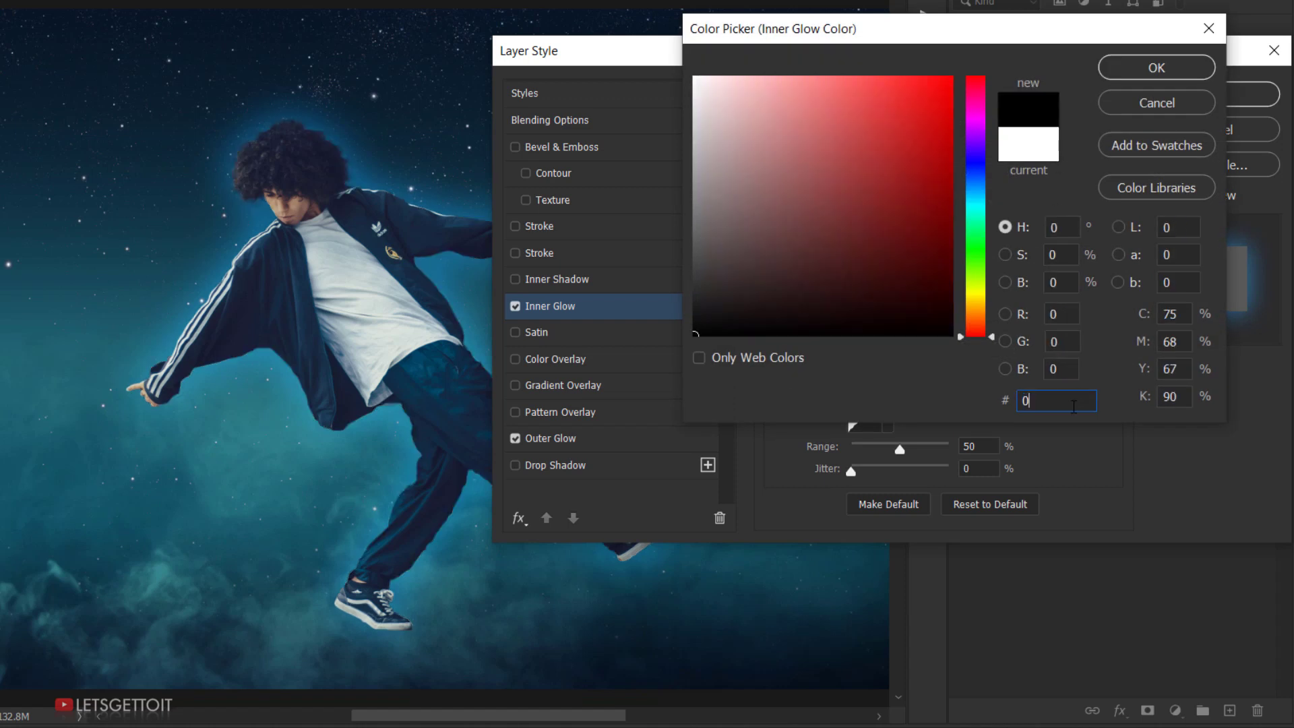
{"action": "type", "text": "4c"}
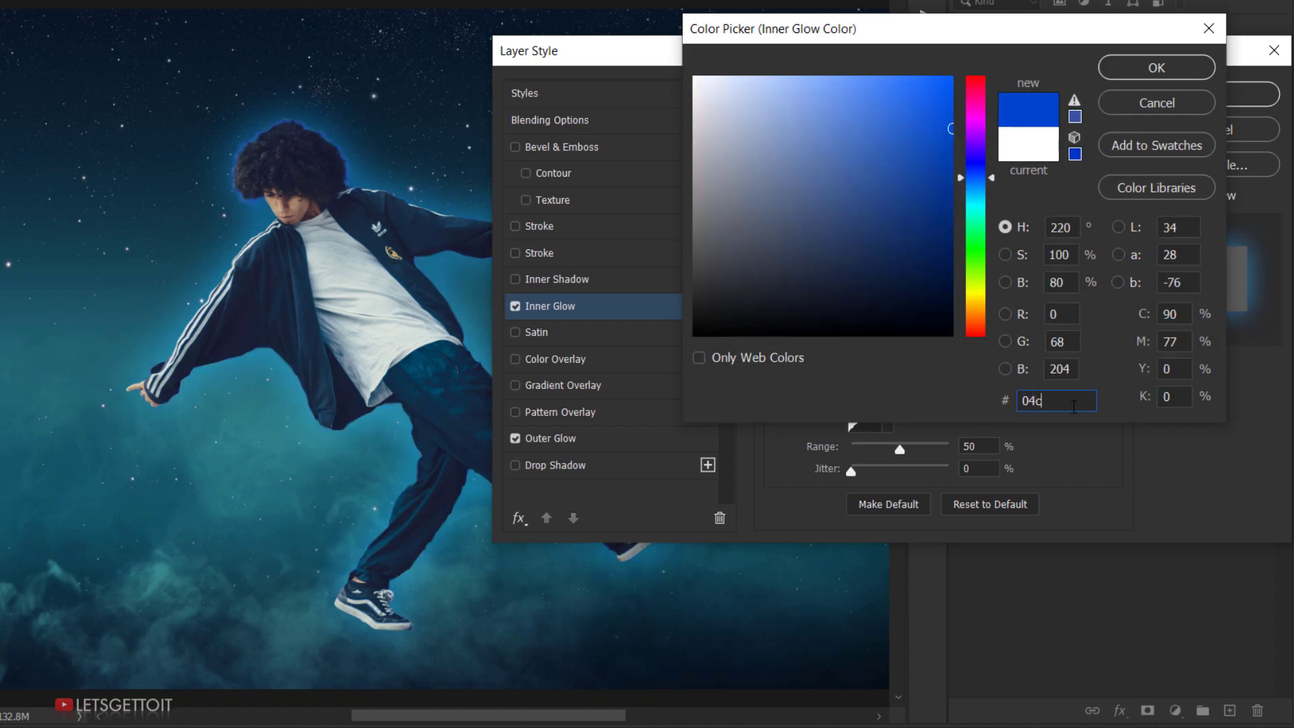
{"action": "type", "text": "1ff"}
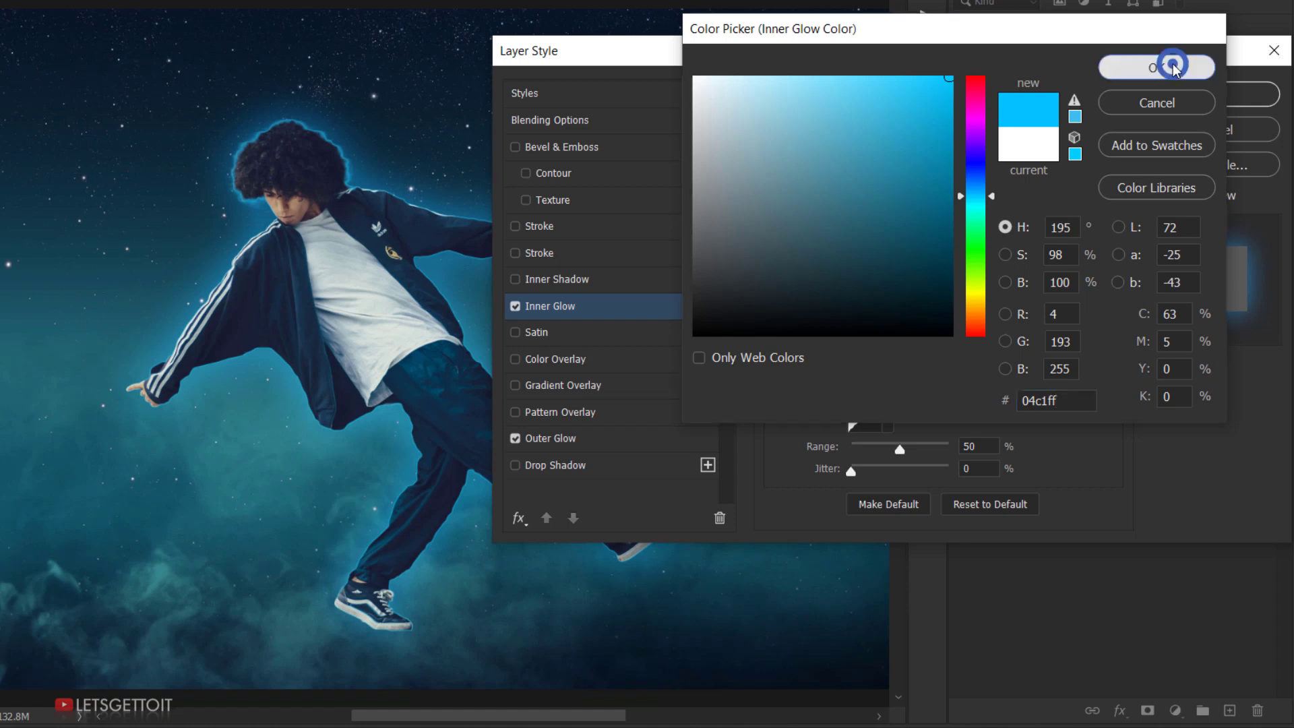
{"action": "left_click", "coordinate": [1167, 66]}
Set the inner glow to the Softer technique with a 75 px size, 50% range and 0% jitter, and apply the layer style.
{"action": "left_click", "coordinate": [892, 288]}
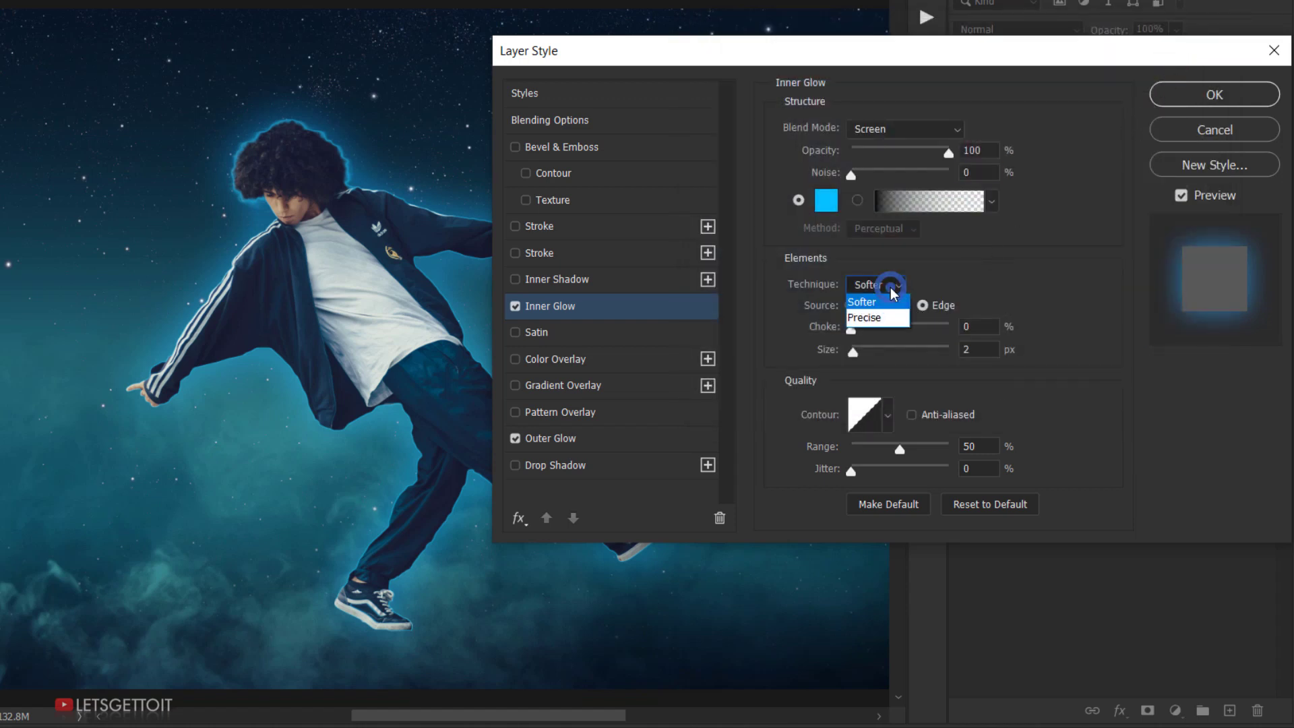
{"action": "left_click", "coordinate": [887, 302]}
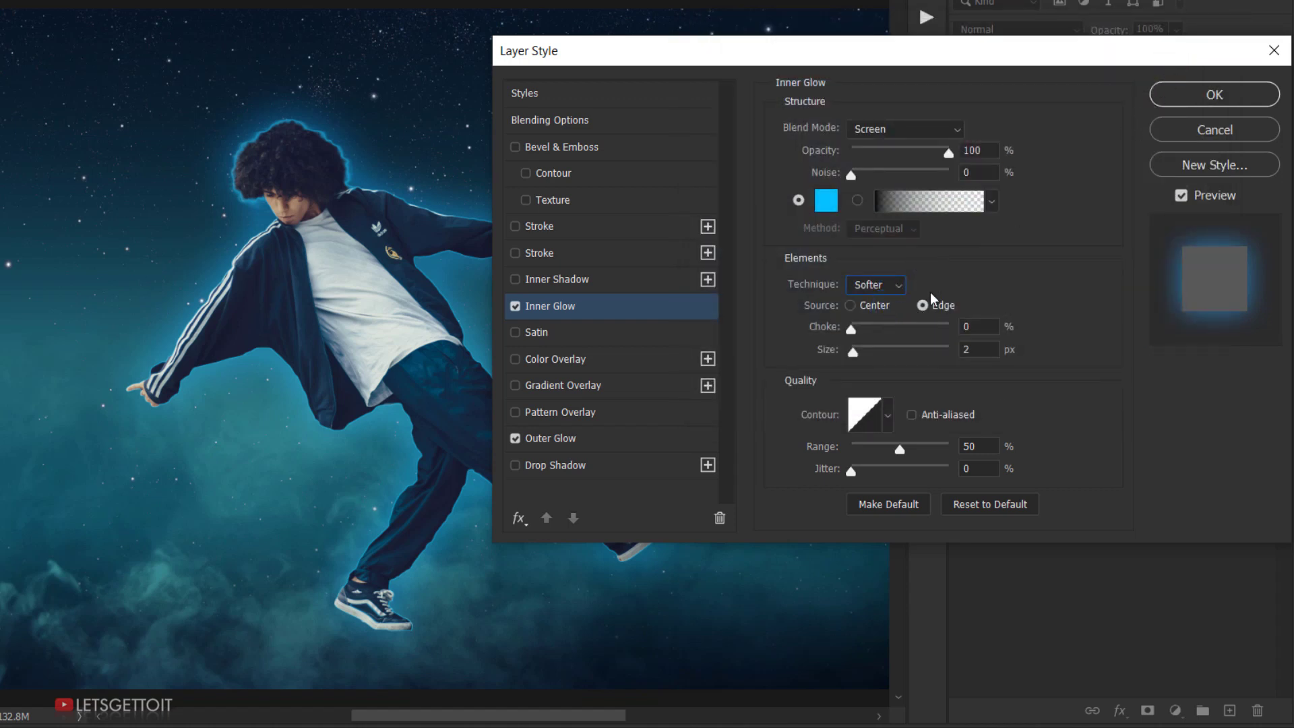
{"action": "double_click", "coordinate": [978, 349]}
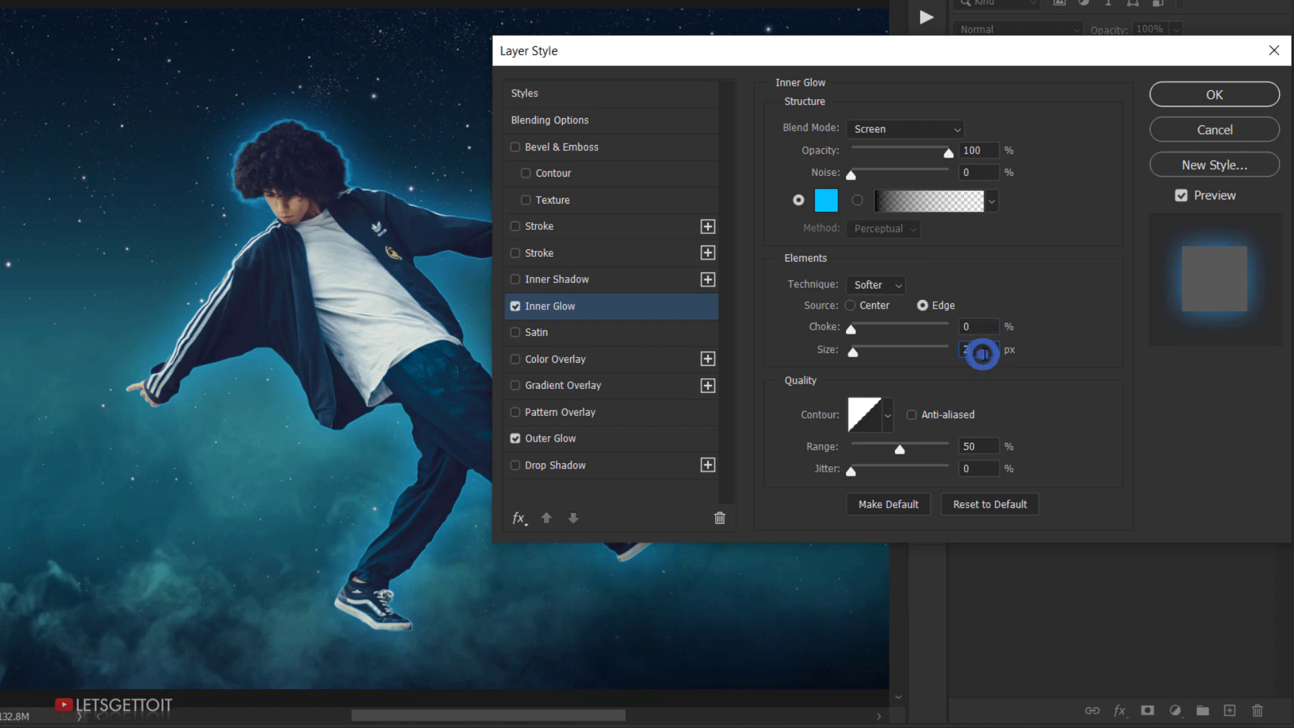
{"action": "type", "text": "75"}
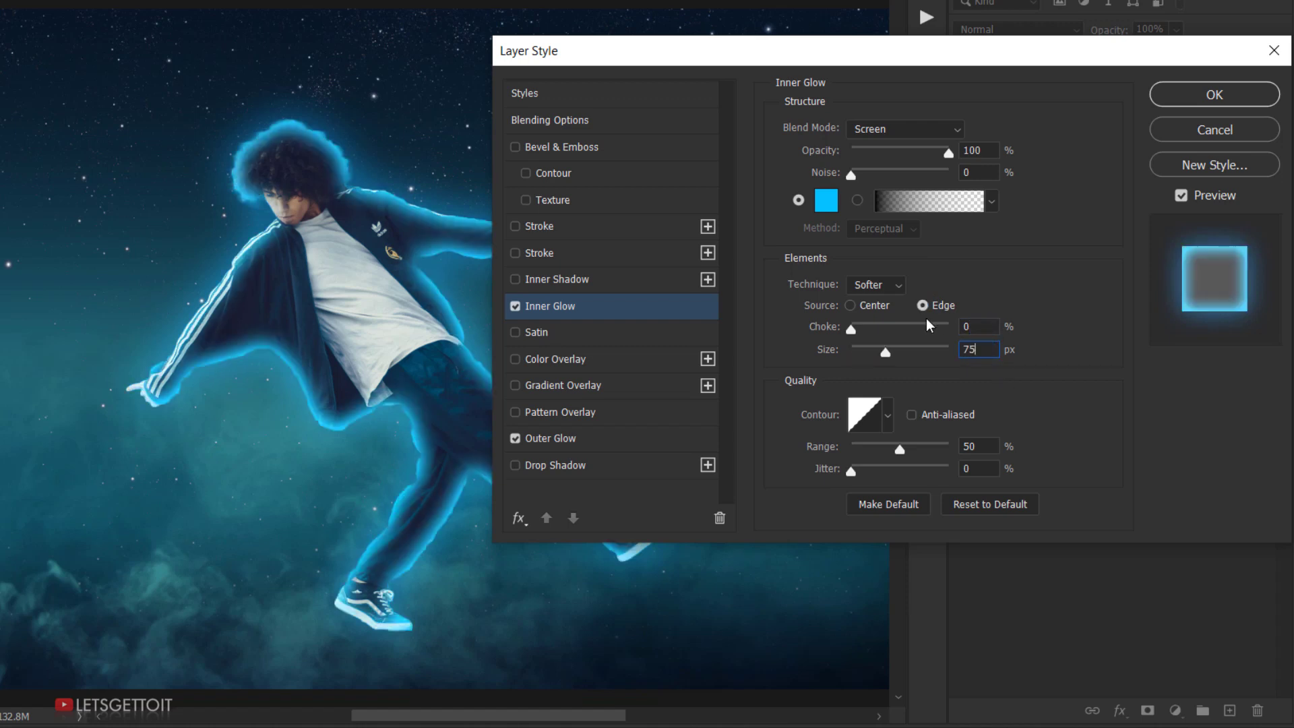
{"action": "left_click", "coordinate": [979, 446]}
{"action": "left_click", "coordinate": [979, 469]}
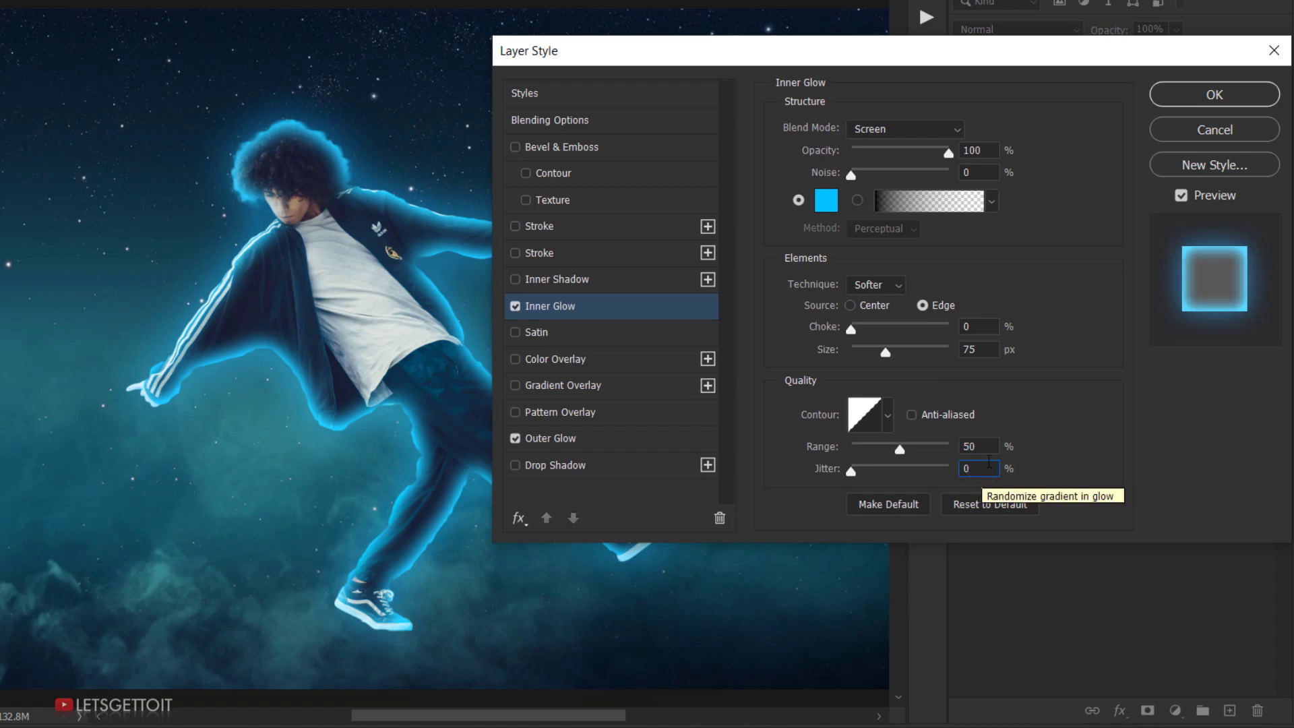
{"action": "left_click", "coordinate": [1228, 96]}
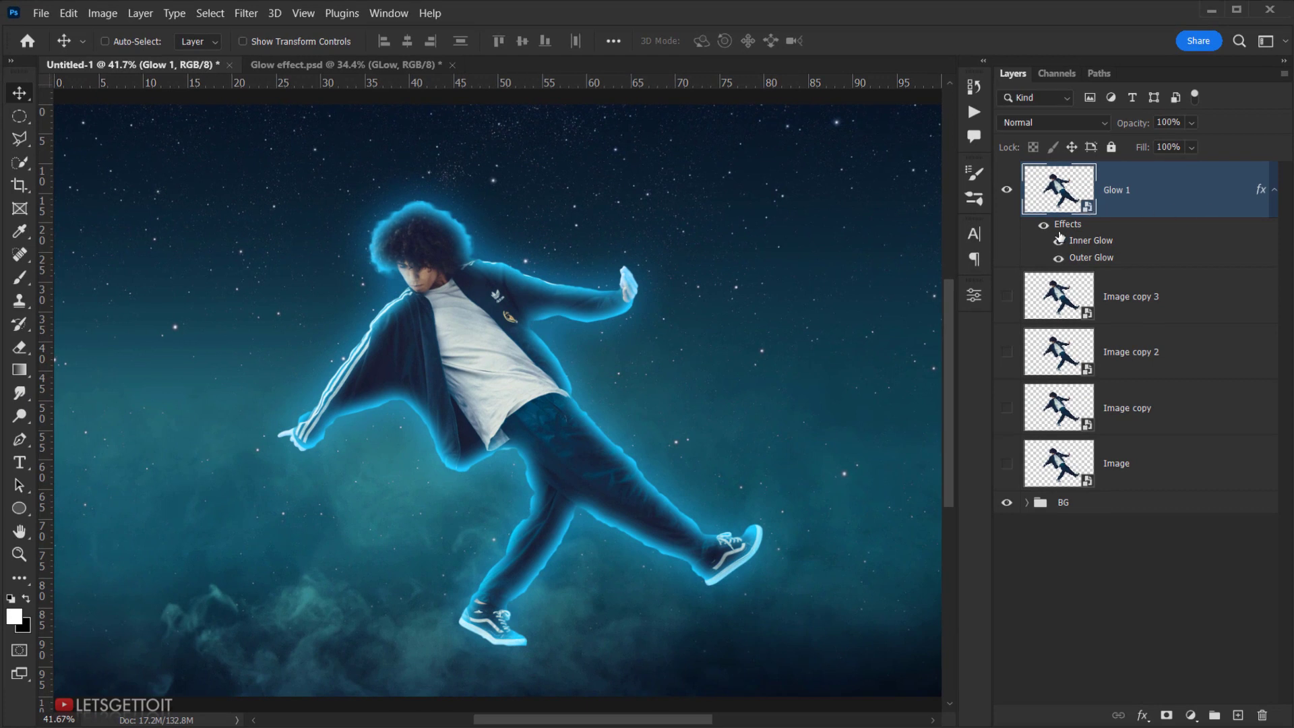
Compare the dancer with the Glow 1 effects switched off and on again.
{"action": "left_click", "coordinate": [1043, 225]}
{"action": "left_click", "coordinate": [1043, 225]}
{"action": "left_click_drag", "start_coordinate": [675, 350], "coordinate": [662, 354]}
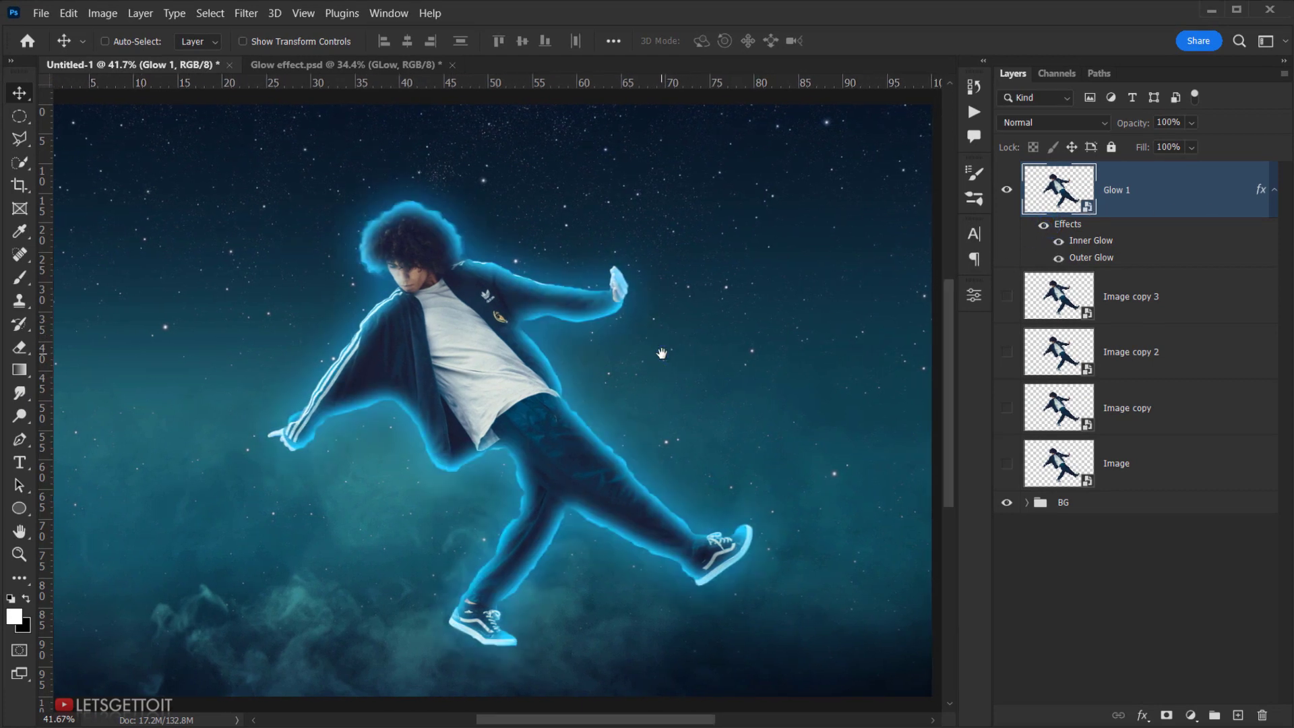
{"action": "scroll", "coordinate": [680, 342], "scroll_direction": "down", "scroll_amount": 1}
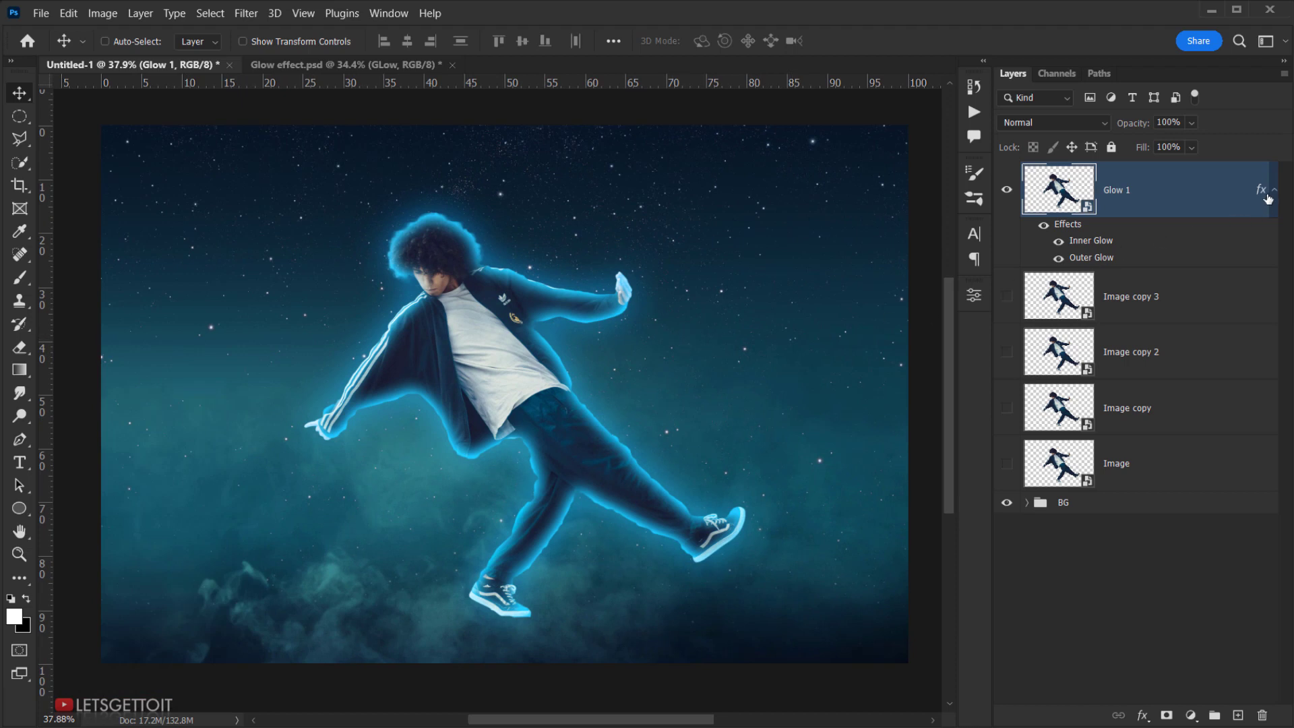
Collapse the Glow 1 effects list, then show the Image copy 3 layer and rename it Glow 2.
{"action": "left_click", "coordinate": [1273, 192]}
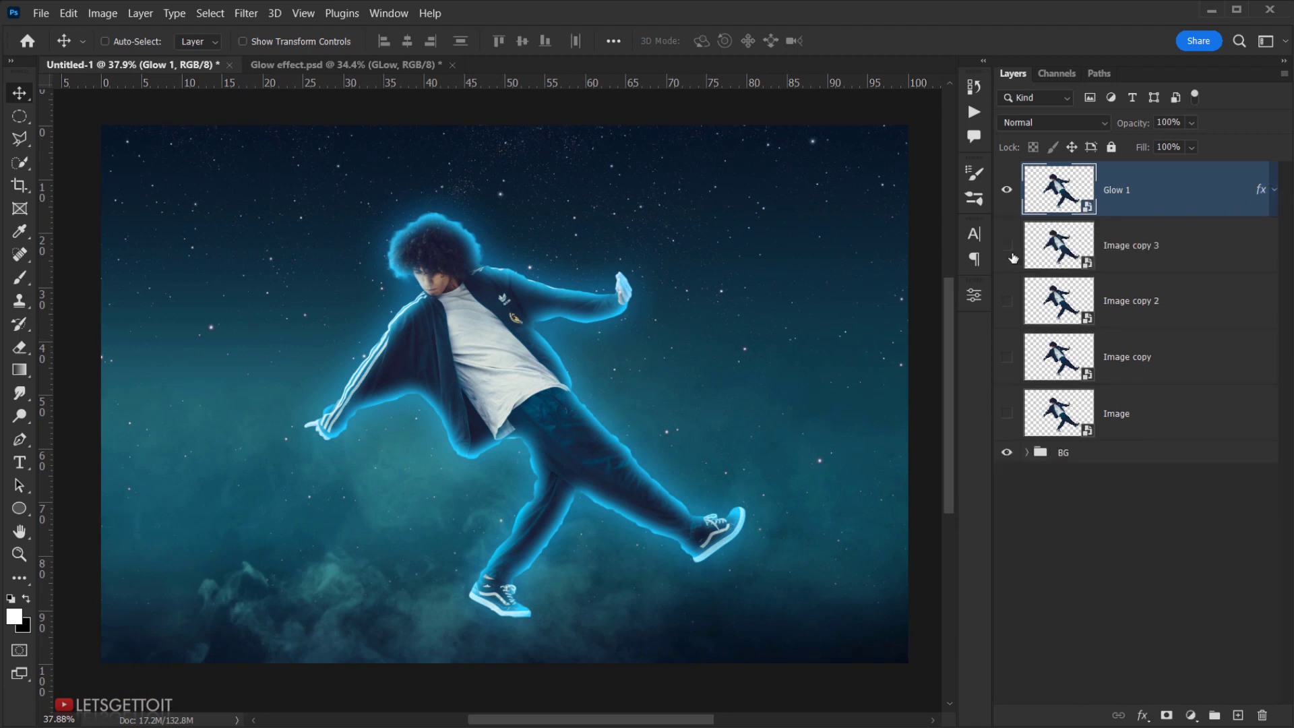
{"action": "left_click", "coordinate": [1009, 250]}
{"action": "double_click", "coordinate": [1119, 245]}
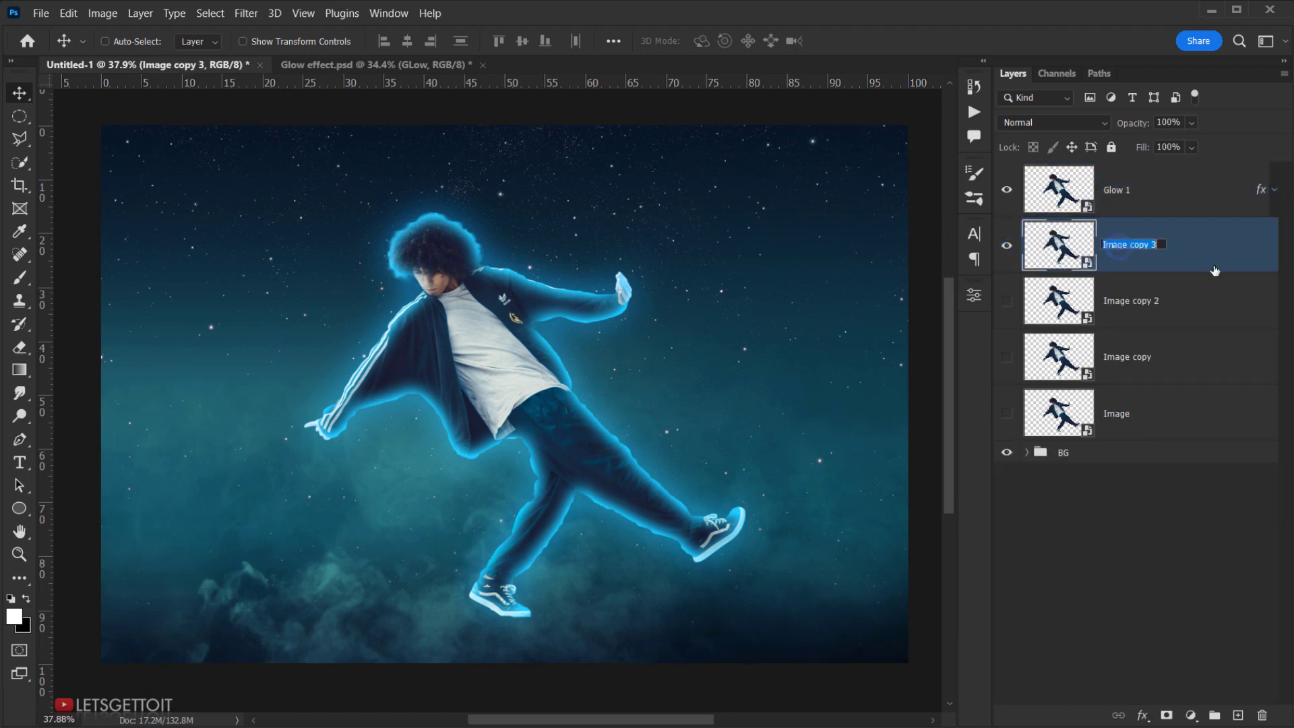
{"action": "key", "text": "BackSpace"}
{"action": "type", "text": "Glow 2"}
{"action": "key", "text": "Return"}
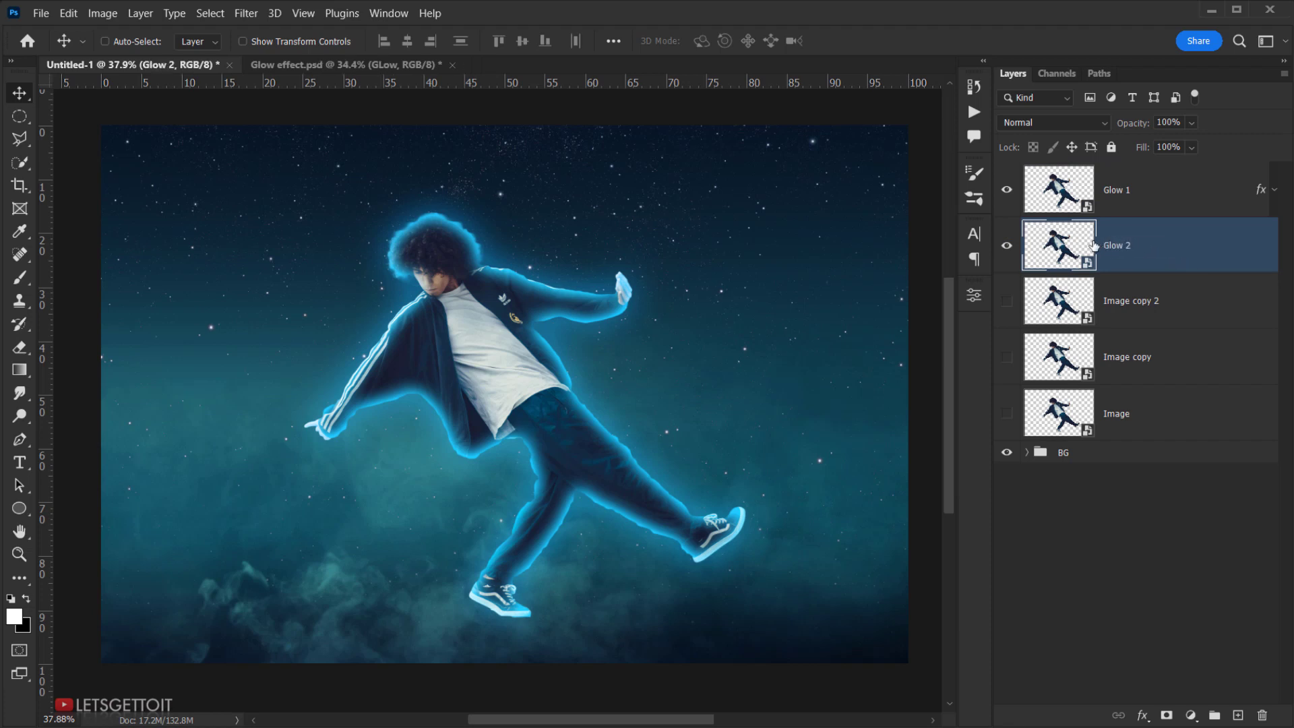
Add an outer glow to the Glow 2 layer with Linear Dodge (Add) blending and 70% opacity.
{"action": "left_click", "coordinate": [1144, 714]}
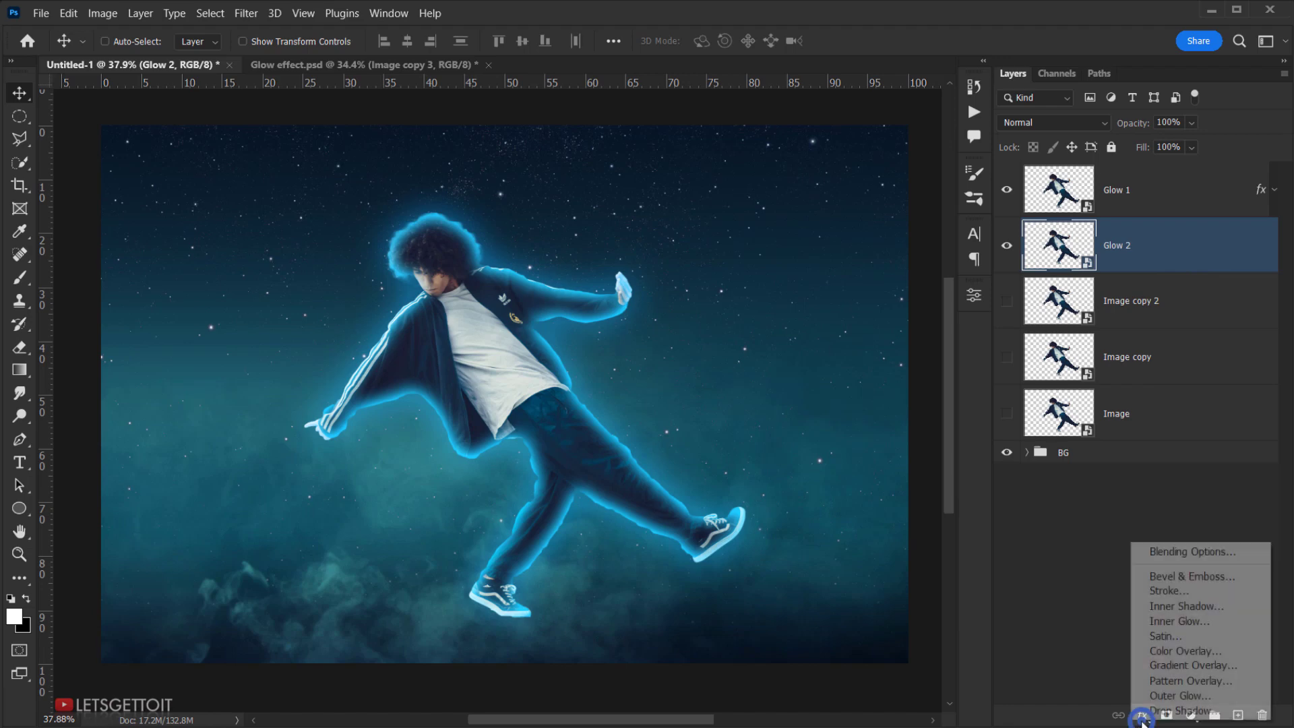
{"action": "left_click", "coordinate": [1185, 554]}
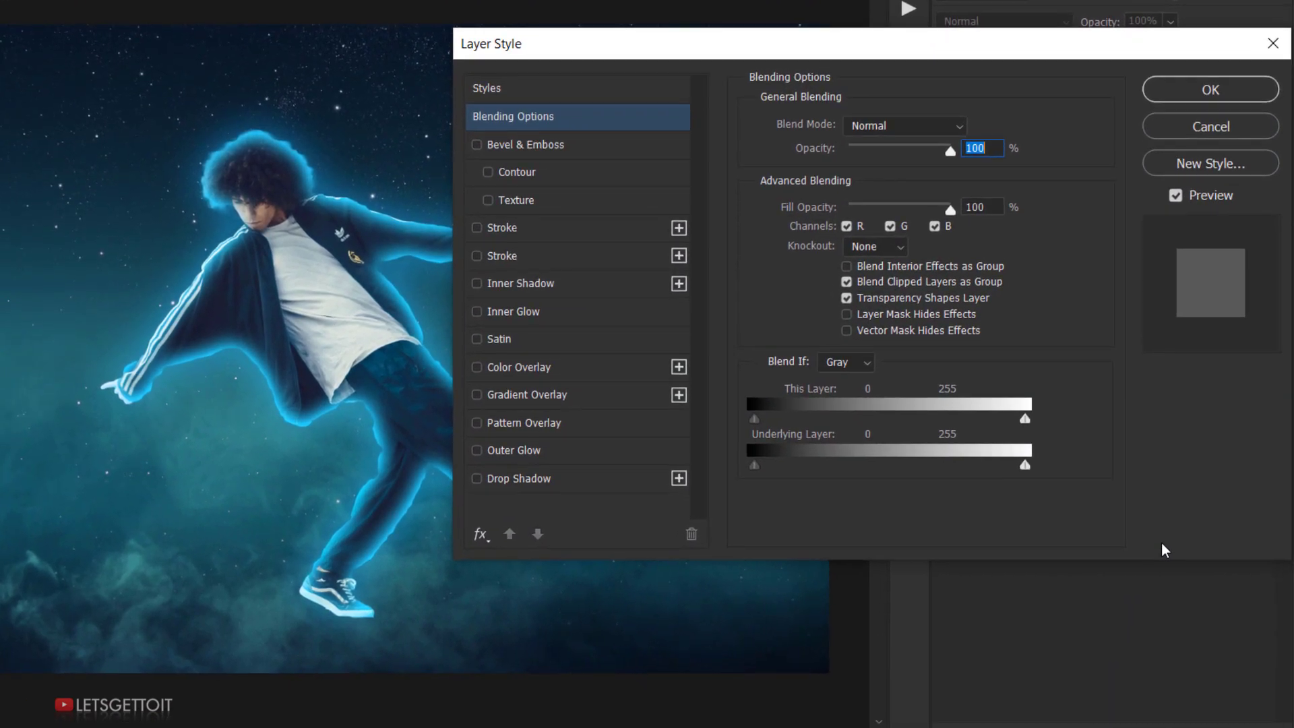
{"action": "left_click", "coordinate": [580, 445]}
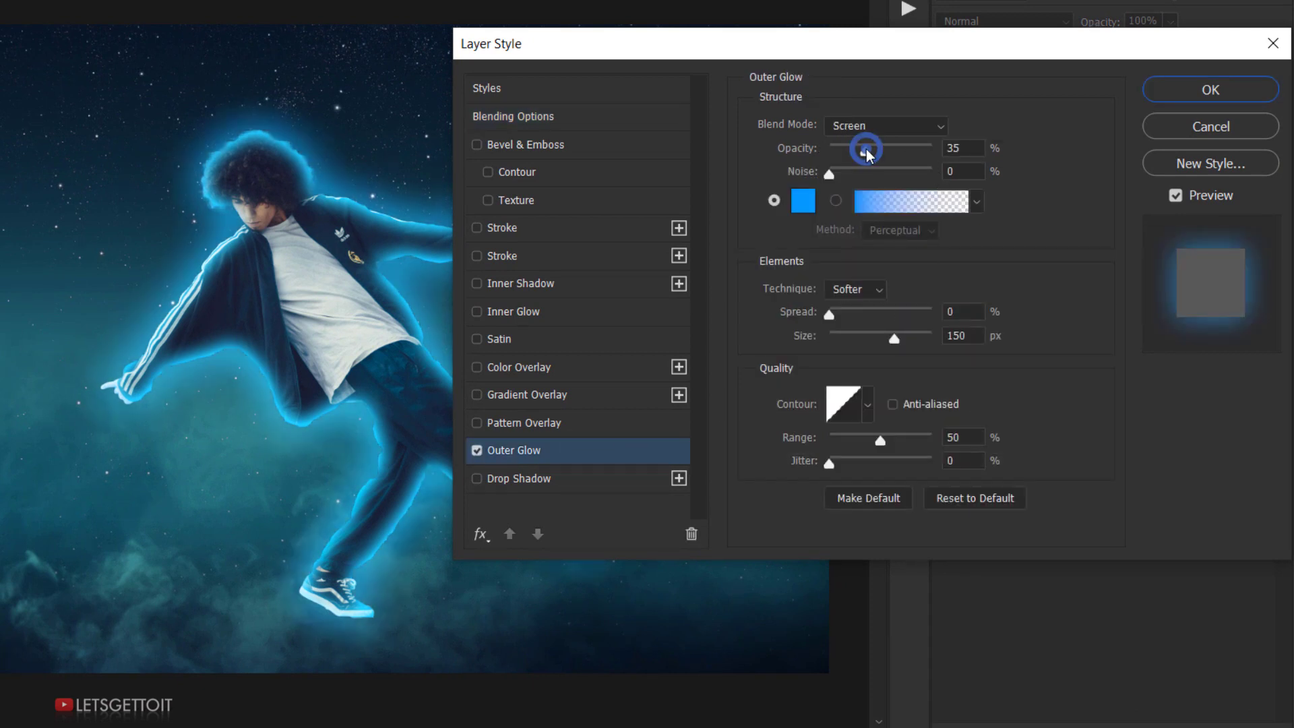
{"action": "left_click_drag", "start_coordinate": [867, 150], "coordinate": [904, 160]}
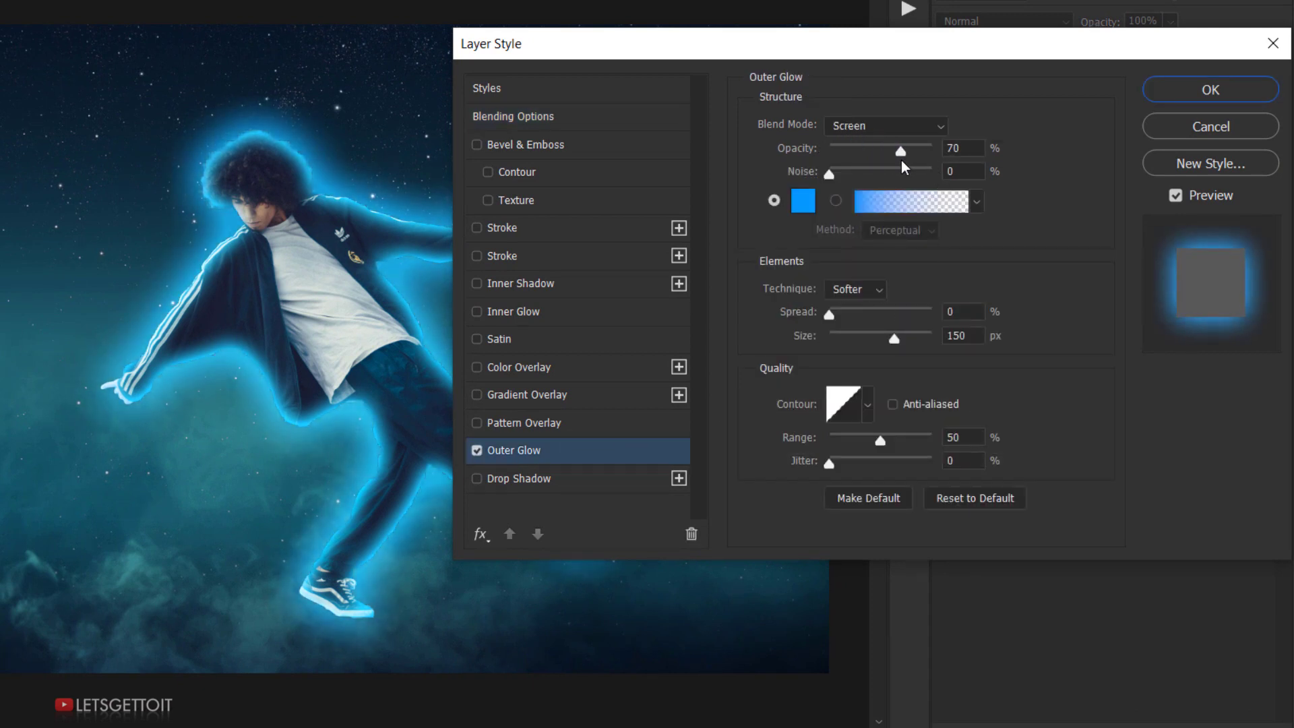
{"action": "left_click", "coordinate": [883, 126]}
{"action": "left_click", "coordinate": [862, 337]}
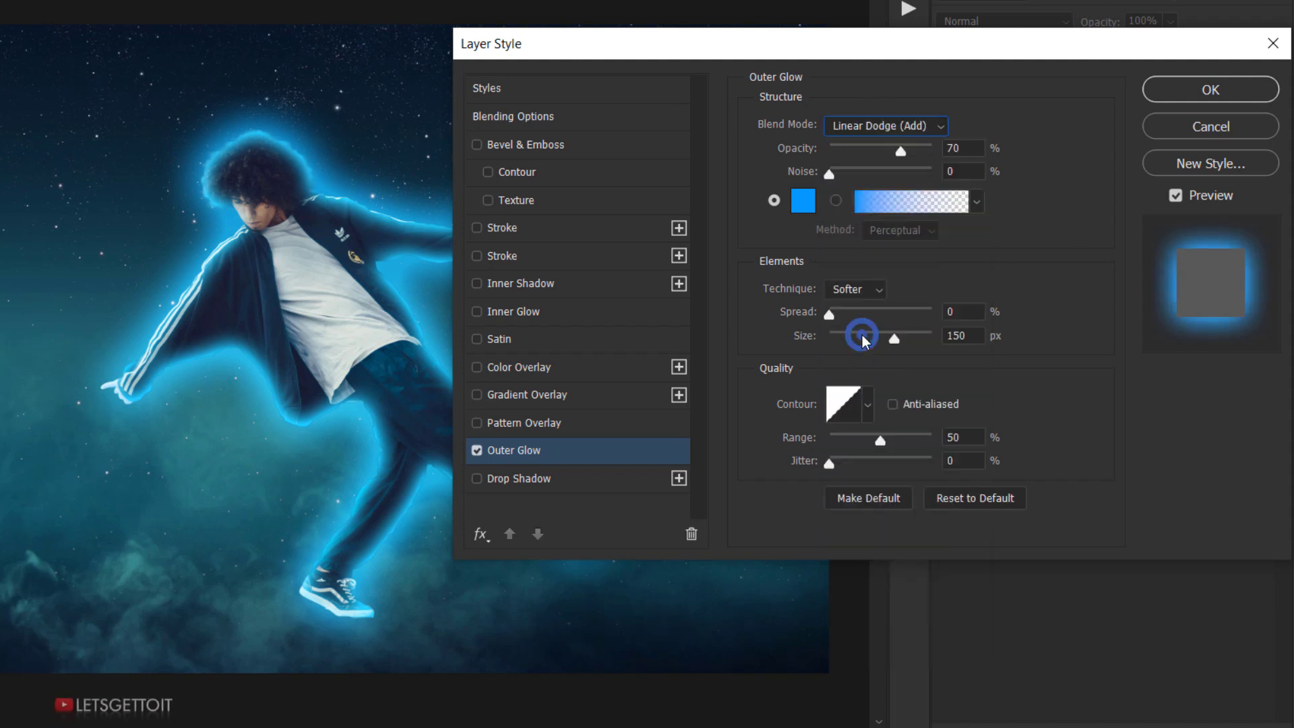
Set the outer glow colour to the light blue 70d7fe.
{"action": "left_click", "coordinate": [802, 203]}
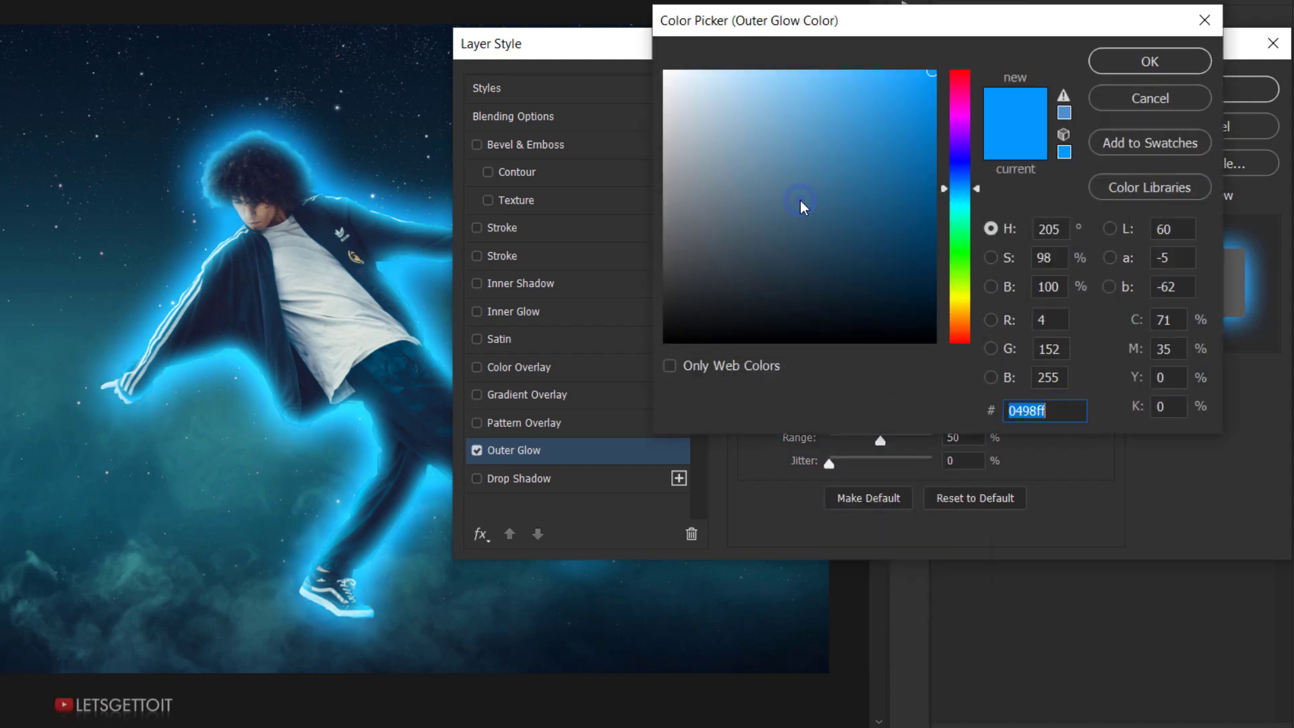
{"action": "left_click_drag", "start_coordinate": [958, 194], "coordinate": [958, 199]}
{"action": "left_click_drag", "start_coordinate": [904, 139], "coordinate": [826, 70]}
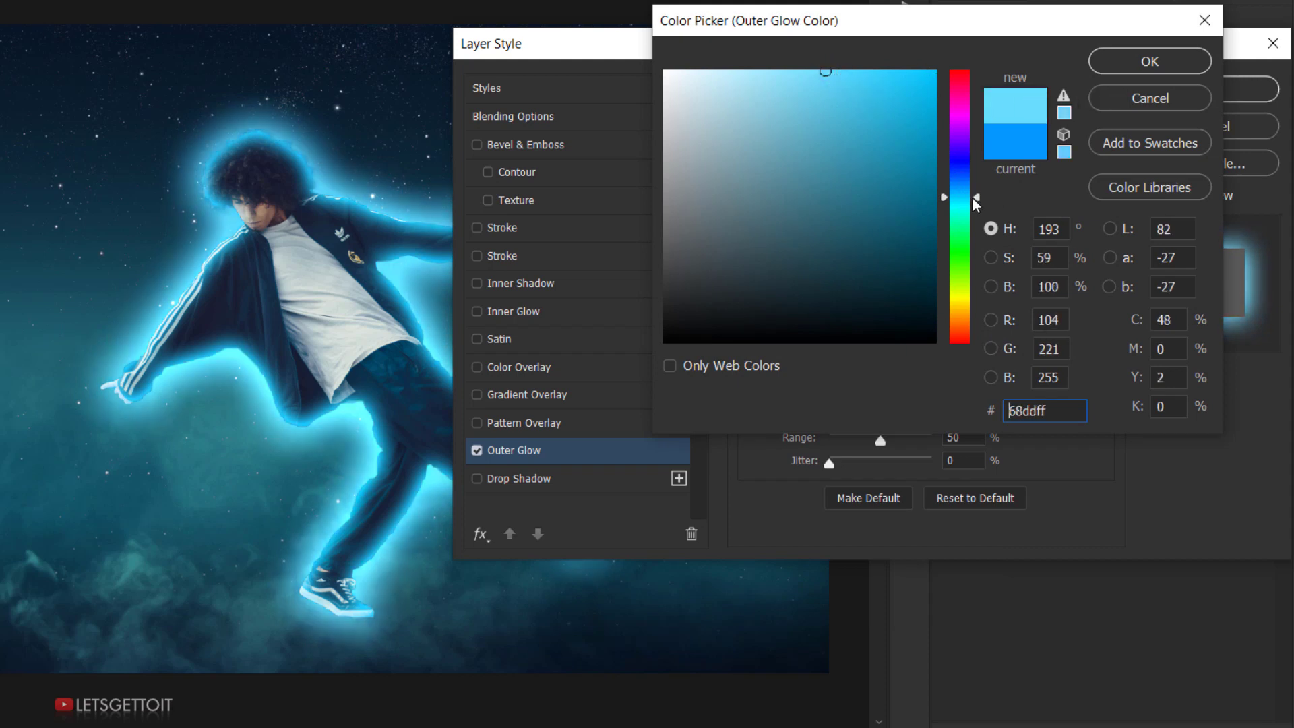
{"action": "left_click_drag", "start_coordinate": [969, 196], "coordinate": [968, 192]}
{"action": "left_click", "coordinate": [1058, 410]}
{"action": "left_click", "coordinate": [807, 76]}
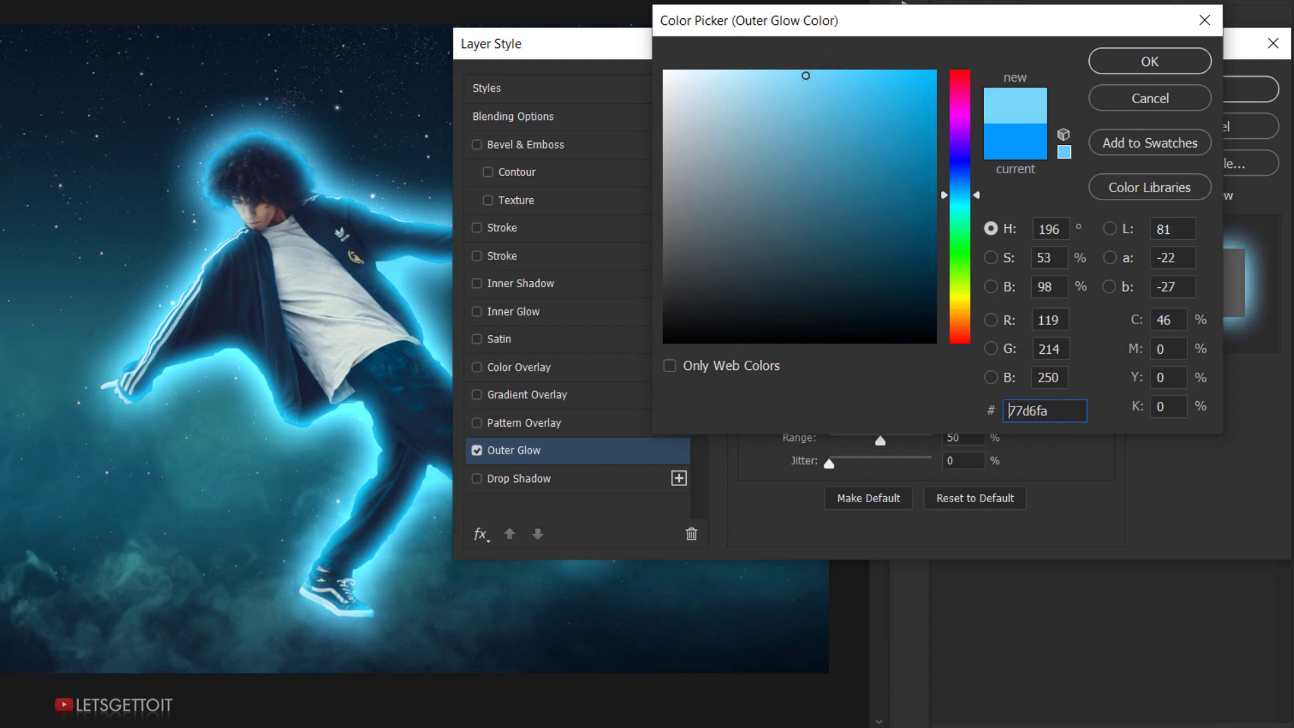
{"action": "left_click_drag", "start_coordinate": [809, 75], "coordinate": [815, 70]}
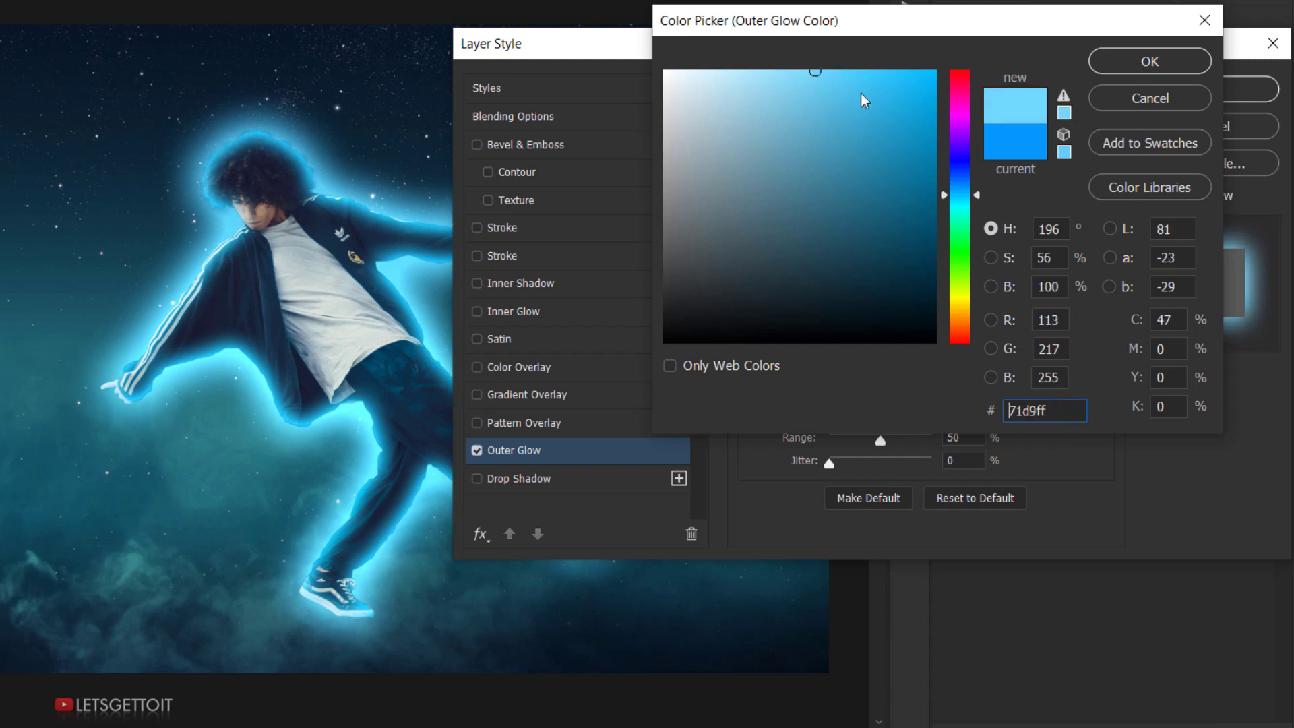
{"action": "left_click", "coordinate": [974, 189]}
{"action": "left_click", "coordinate": [969, 181]}
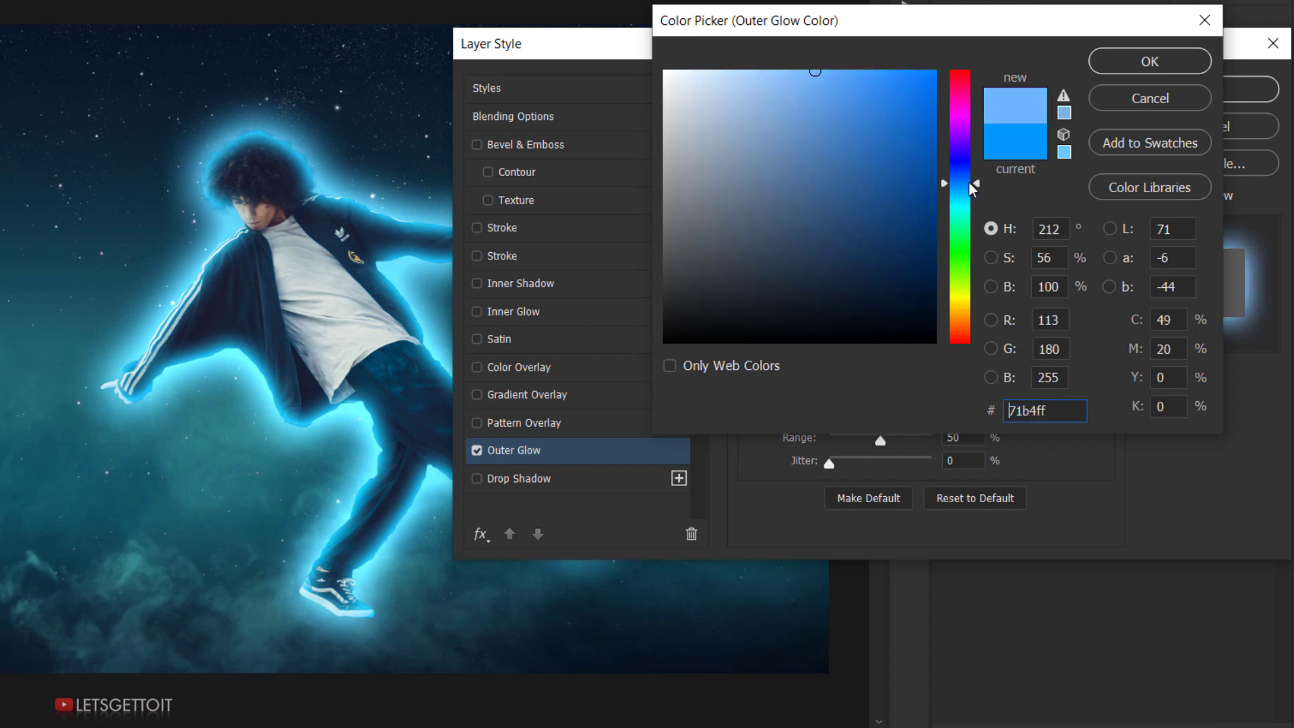
{"action": "left_click", "coordinate": [965, 194]}
{"action": "left_click", "coordinate": [818, 71]}
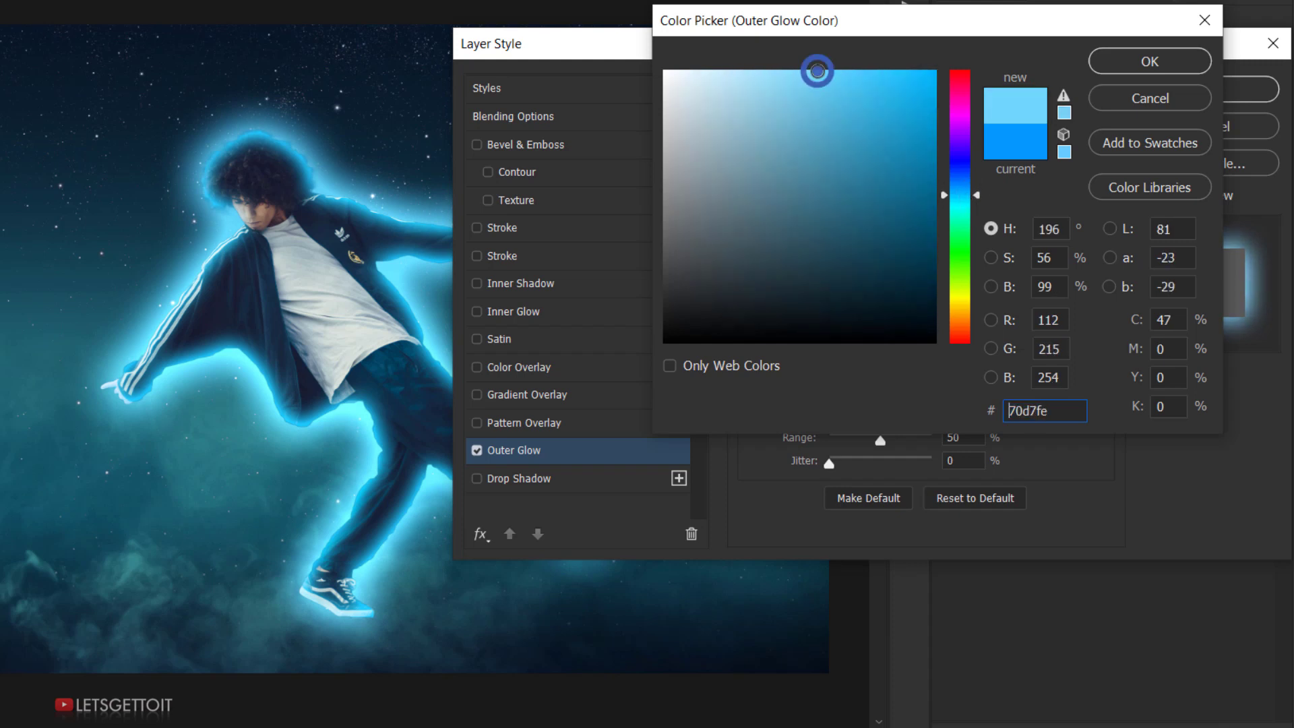
{"action": "left_click", "coordinate": [1149, 62]}
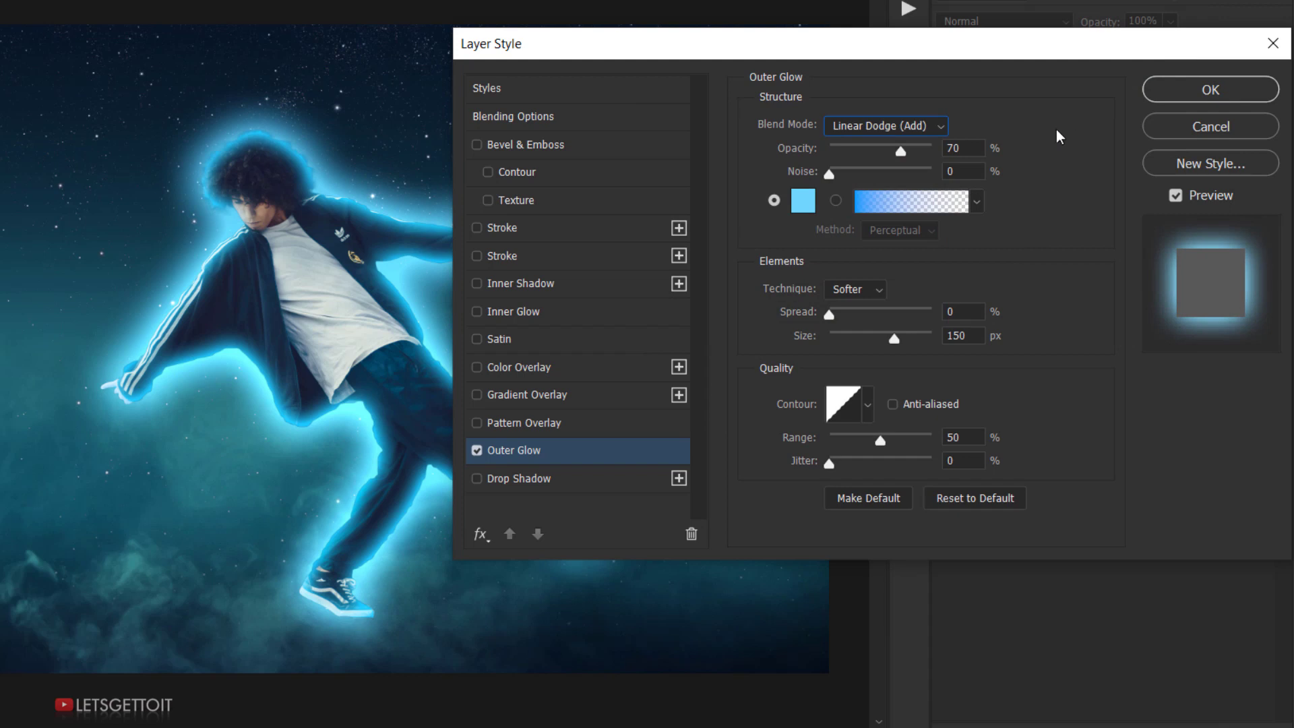
Give the outer glow 4% noise and 5% spread with the Softer technique.
{"action": "left_click", "coordinate": [964, 171]}
{"action": "left_click_drag", "start_coordinate": [831, 175], "coordinate": [836, 176]}
{"action": "left_click", "coordinate": [876, 290]}
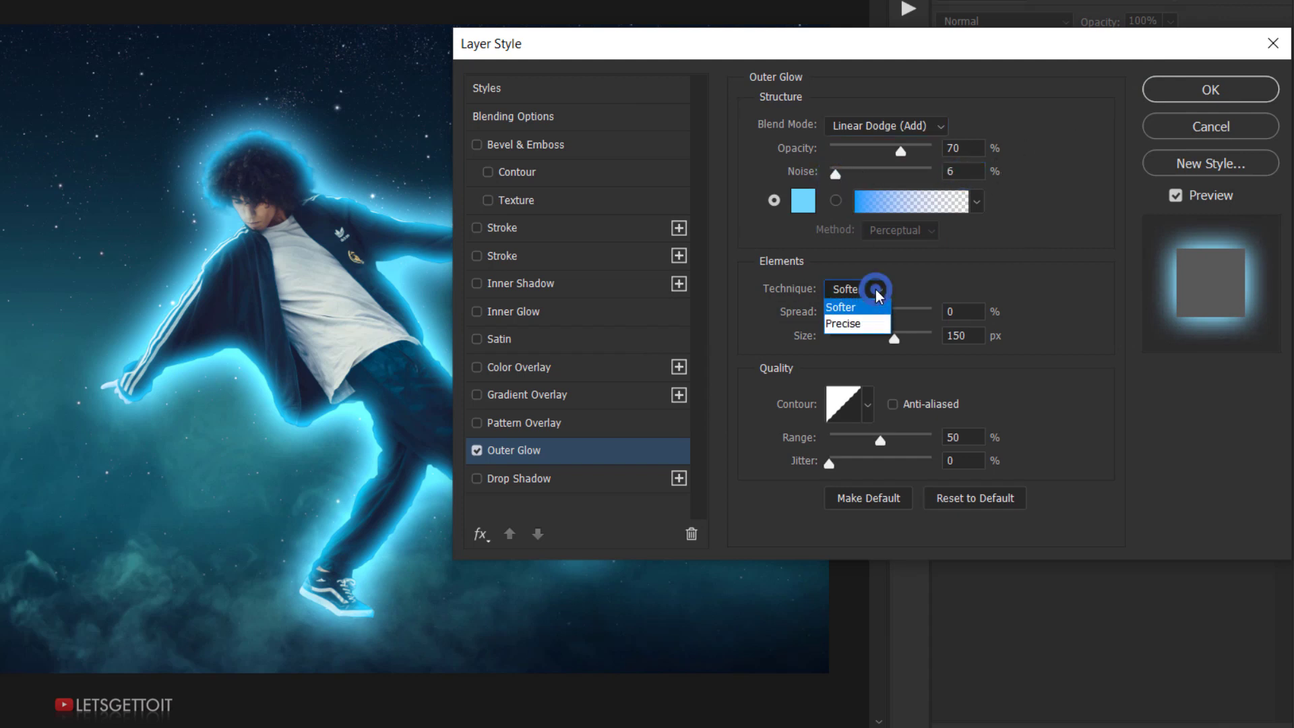
{"action": "left_click", "coordinate": [874, 307]}
{"action": "left_click", "coordinate": [976, 319]}
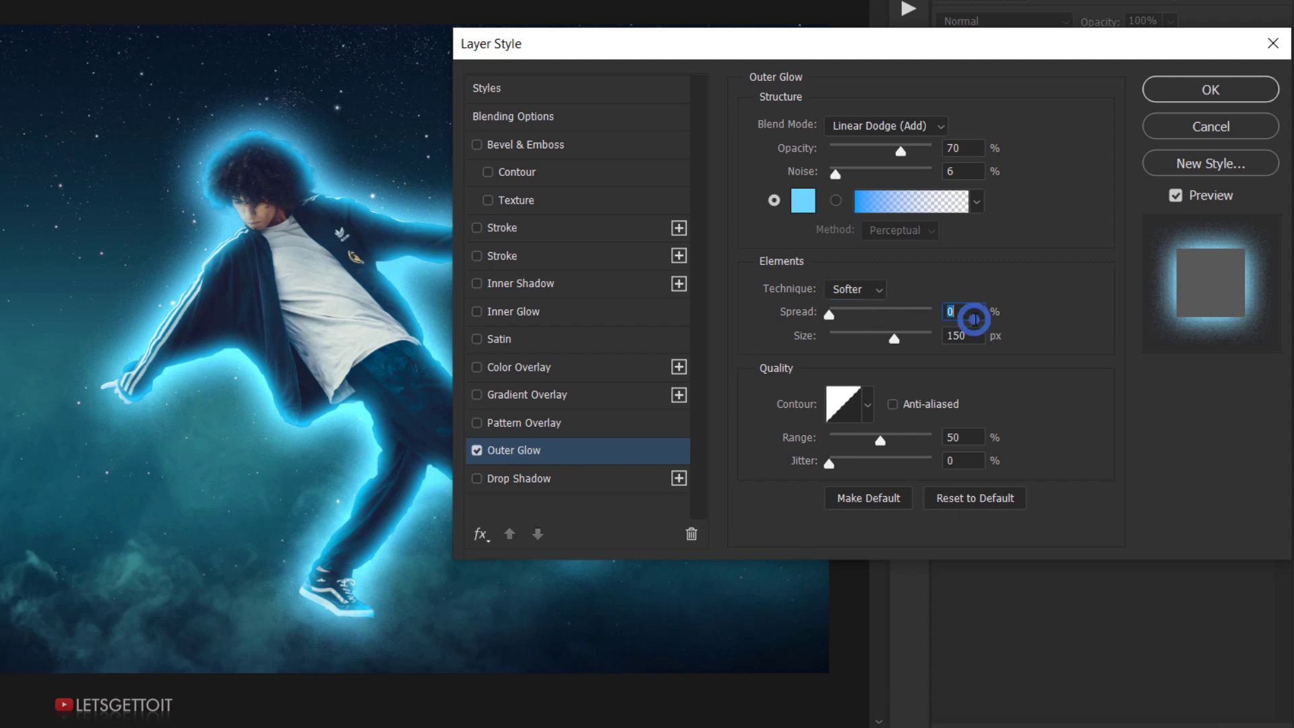
{"action": "type", "text": "5"}
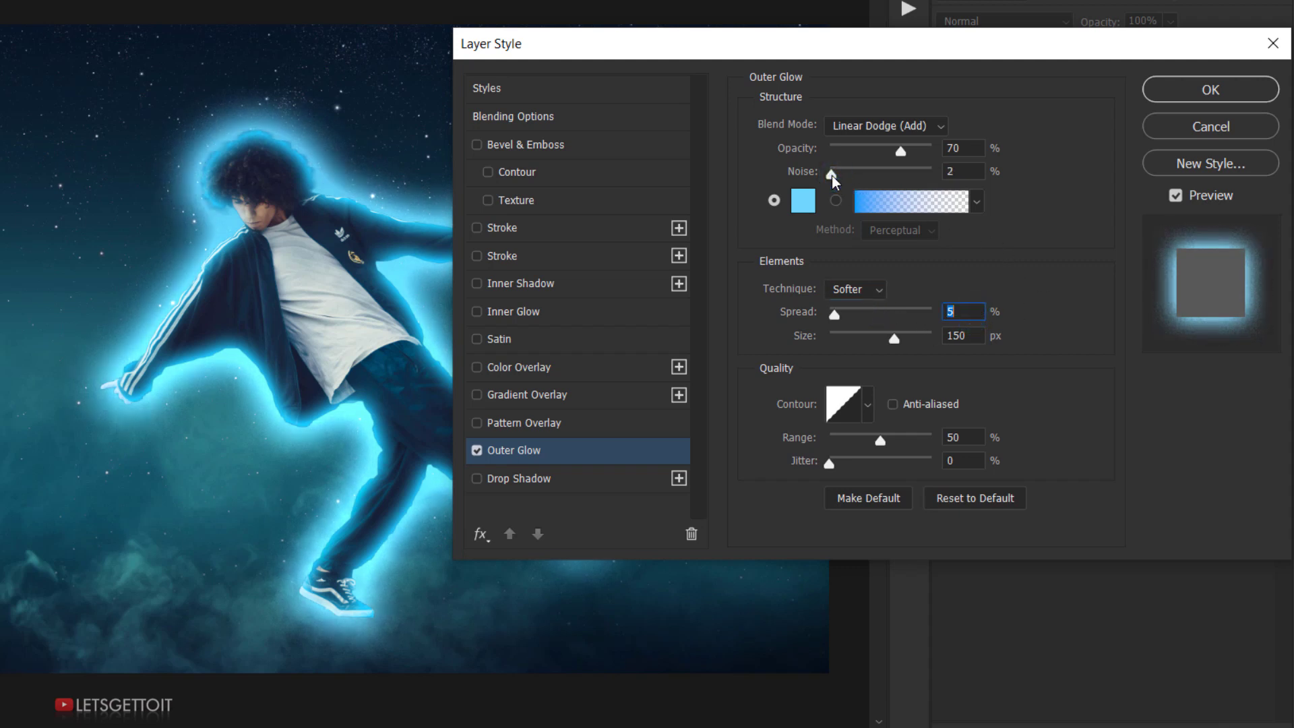
{"action": "mouse_move", "coordinate": [832, 175]}
{"action": "left_mouse_down"}
{"action": "mouse_move", "coordinate": [819, 175]}
{"action": "mouse_move", "coordinate": [834, 176]}
{"action": "left_mouse_up"}
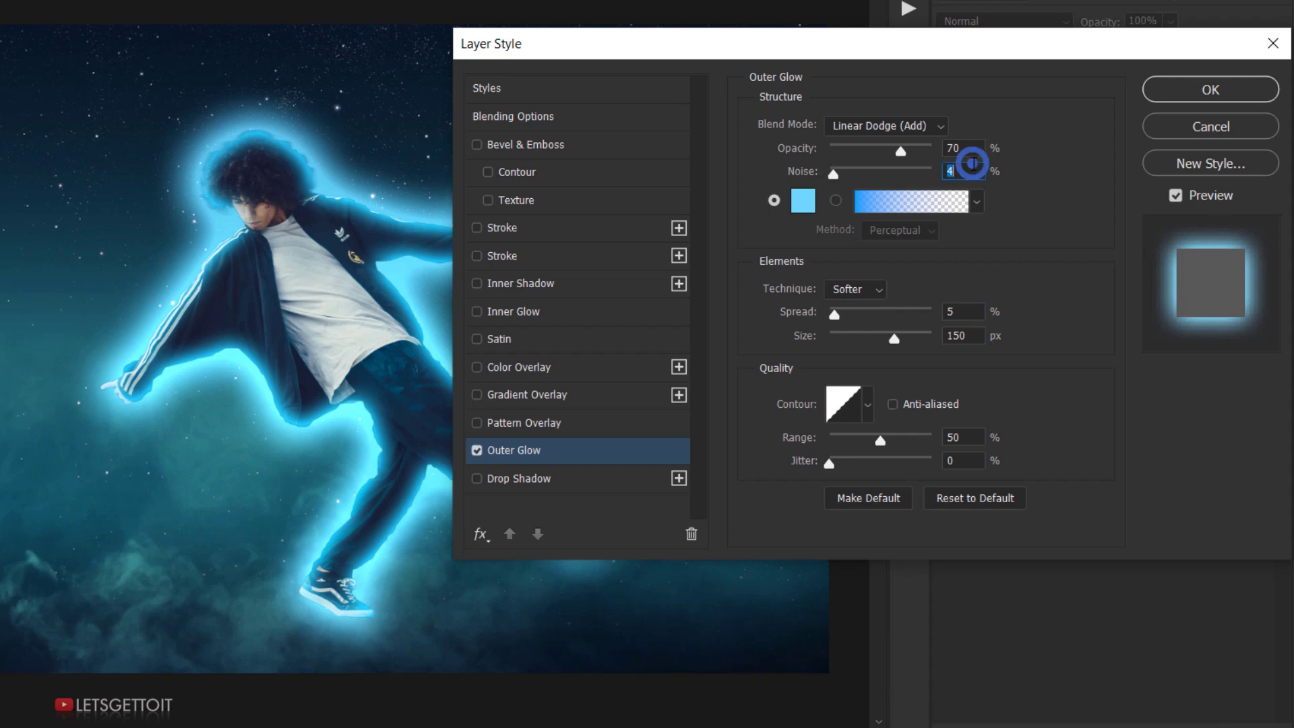
{"action": "left_click", "coordinate": [974, 318]}
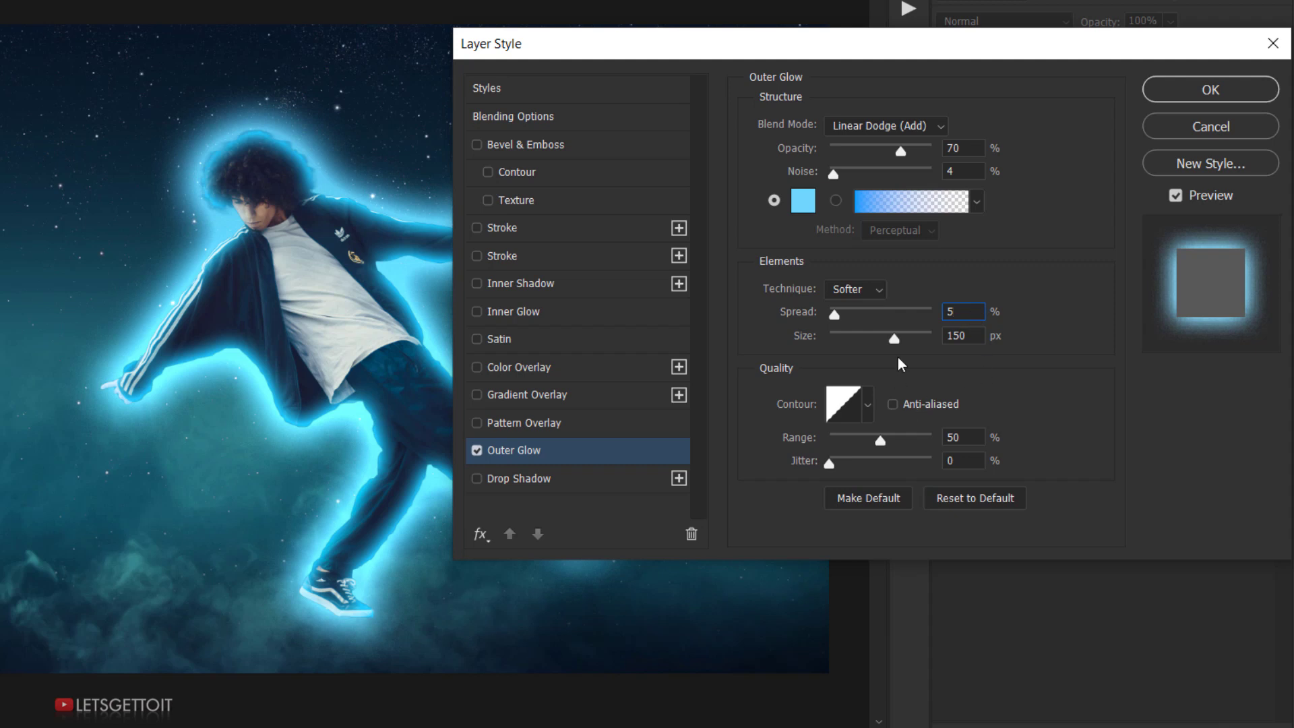
Reduce the outer glow's size to 46 px, keep the range at 50% and apply the layer style.
{"action": "left_click_drag", "start_coordinate": [894, 339], "coordinate": [855, 331]}
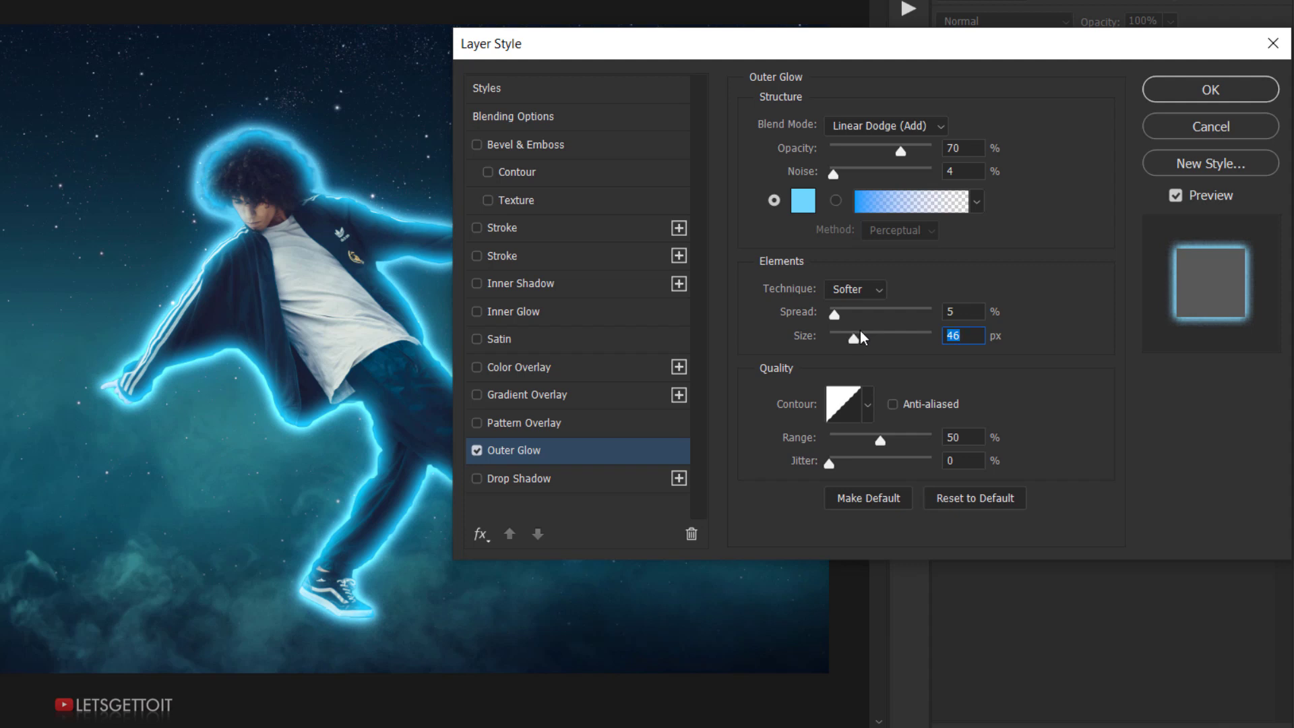
{"action": "left_click", "coordinate": [976, 447]}
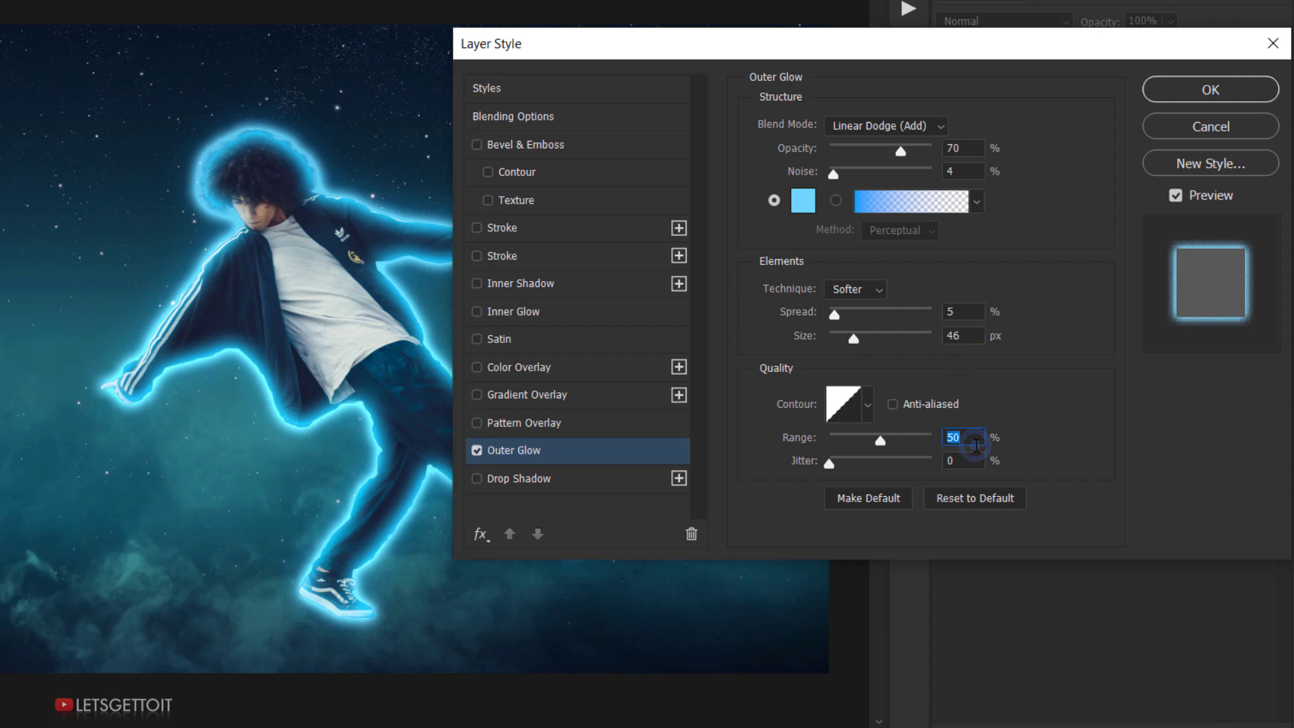
{"action": "left_click", "coordinate": [1171, 89]}
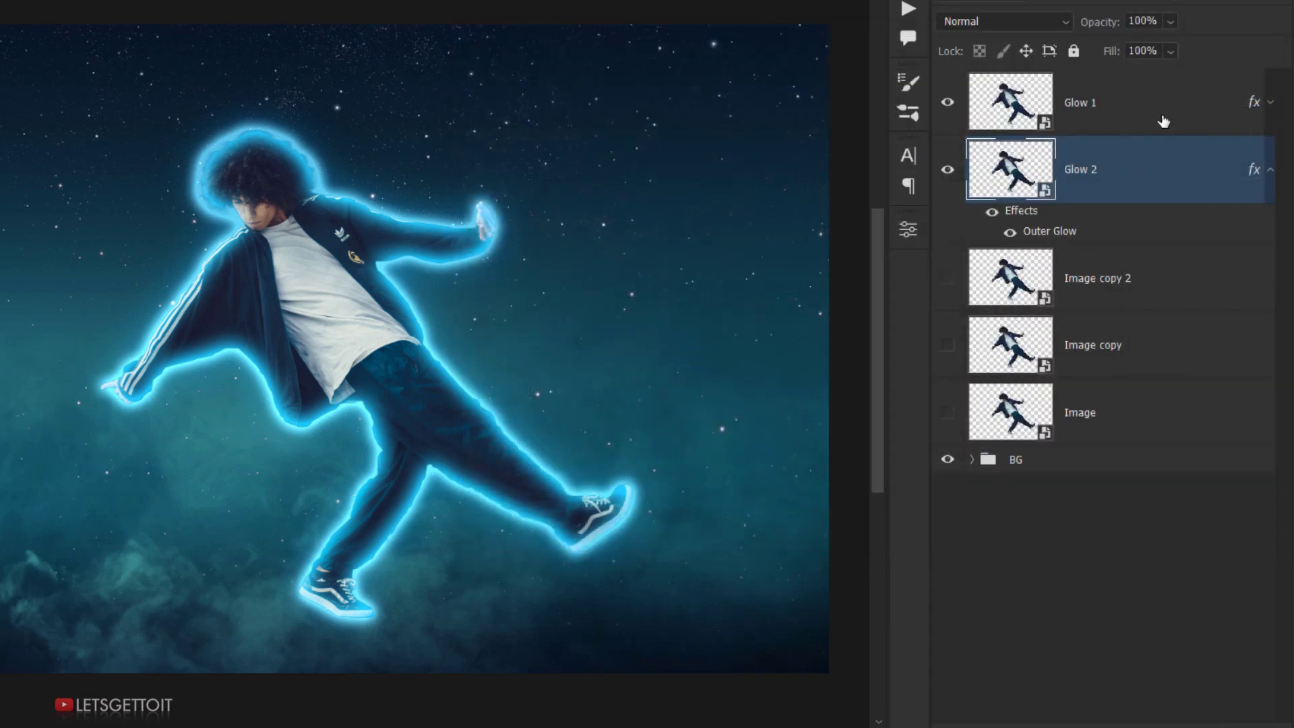
Compare the dancer with the Glow 2 layer hidden and shown again, and collapse its effects list.
{"action": "left_click", "coordinate": [949, 172]}
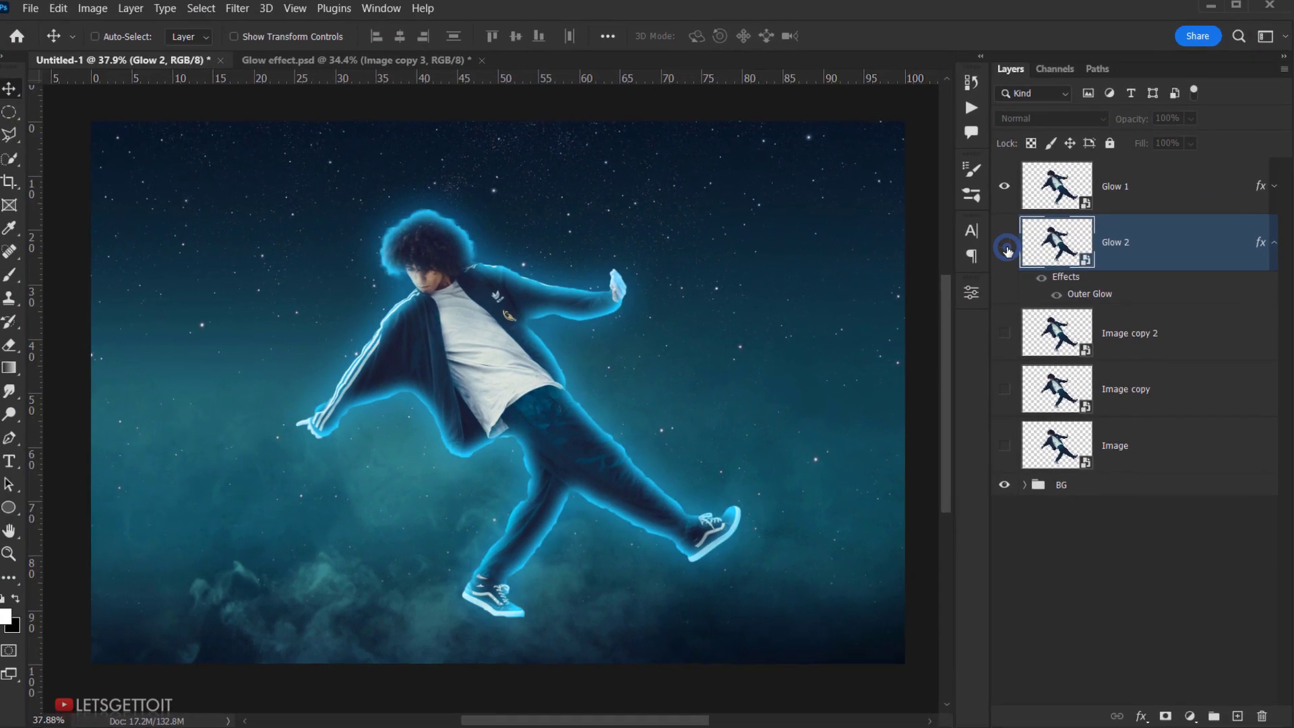
{"action": "left_click", "coordinate": [1006, 247]}
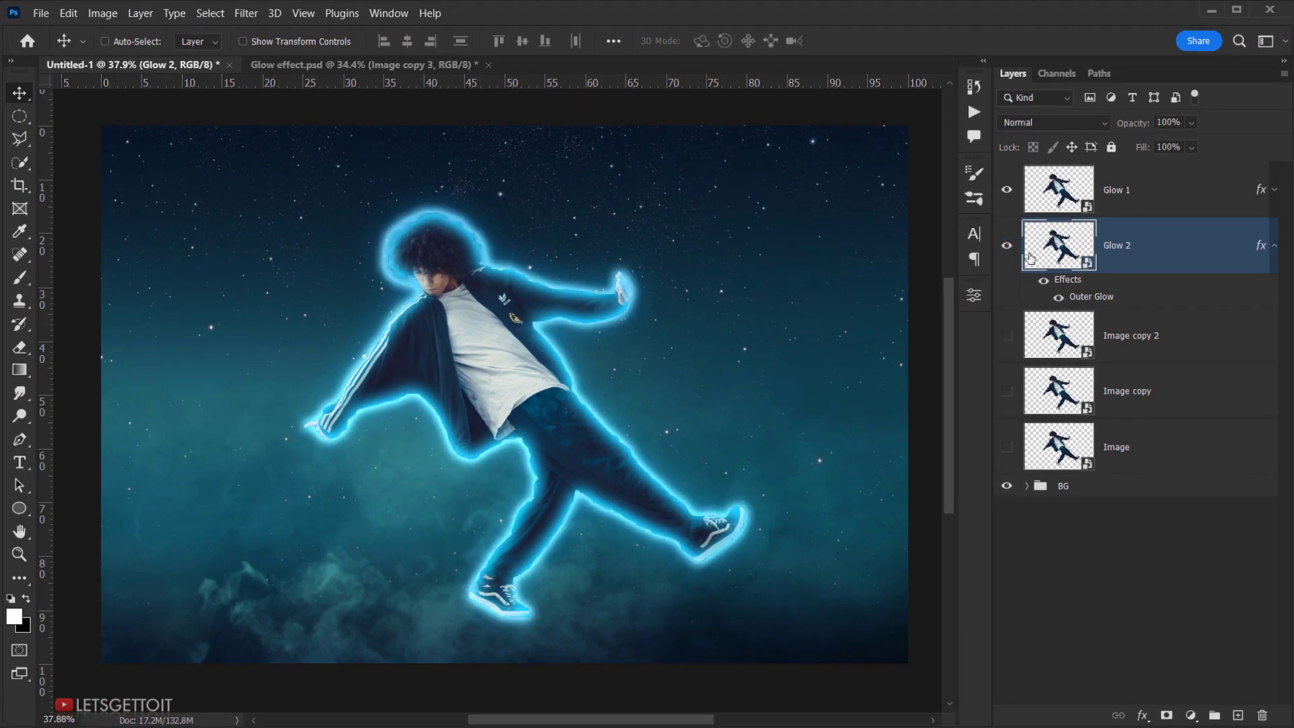
{"action": "left_click", "coordinate": [1277, 249]}
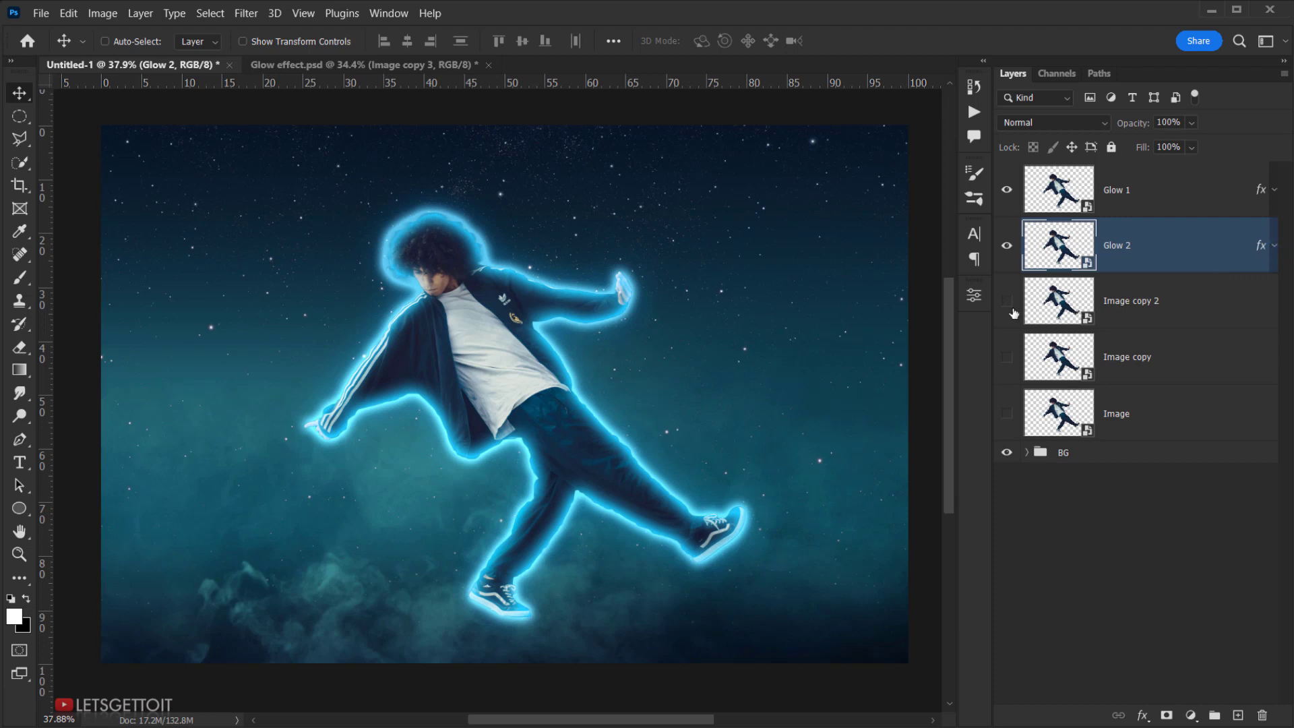
Show the Image copy 2 layer and rename it Glow 3.
{"action": "left_click", "coordinate": [1006, 301]}
{"action": "double_click", "coordinate": [1123, 302]}
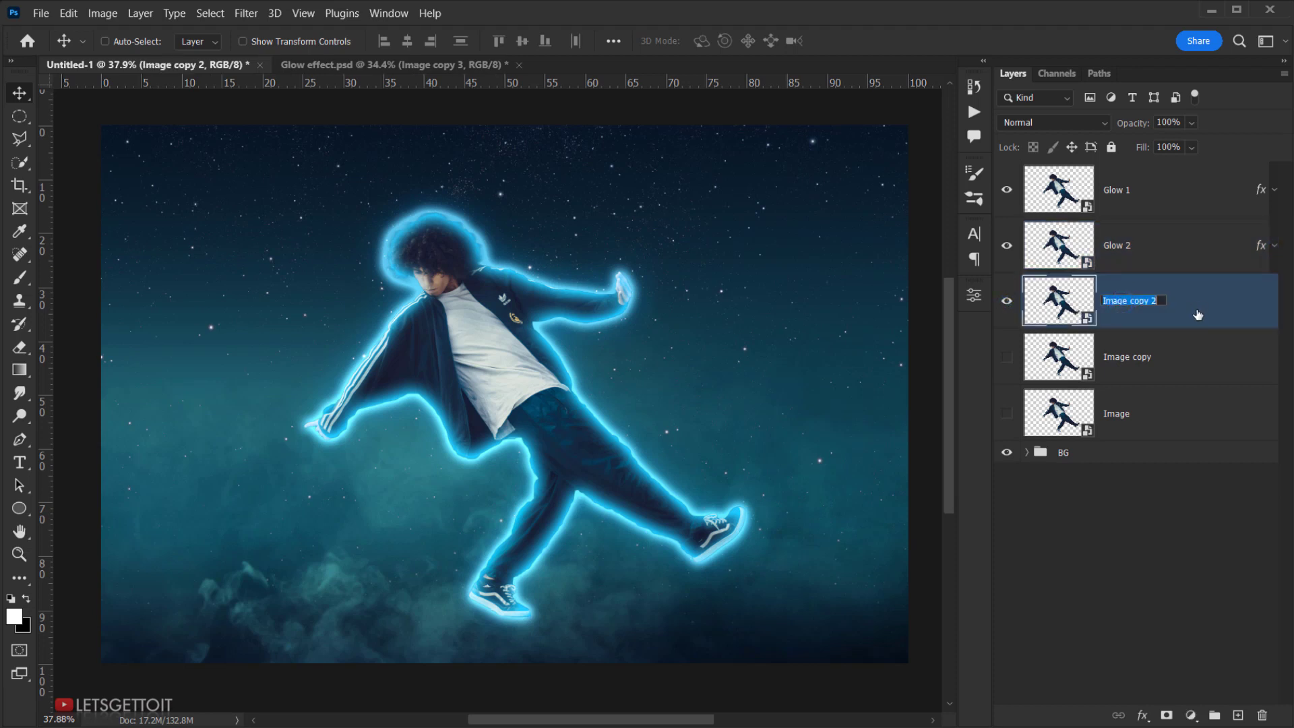
{"action": "type", "text": "Glow 3"}
{"action": "key", "text": "Return"}
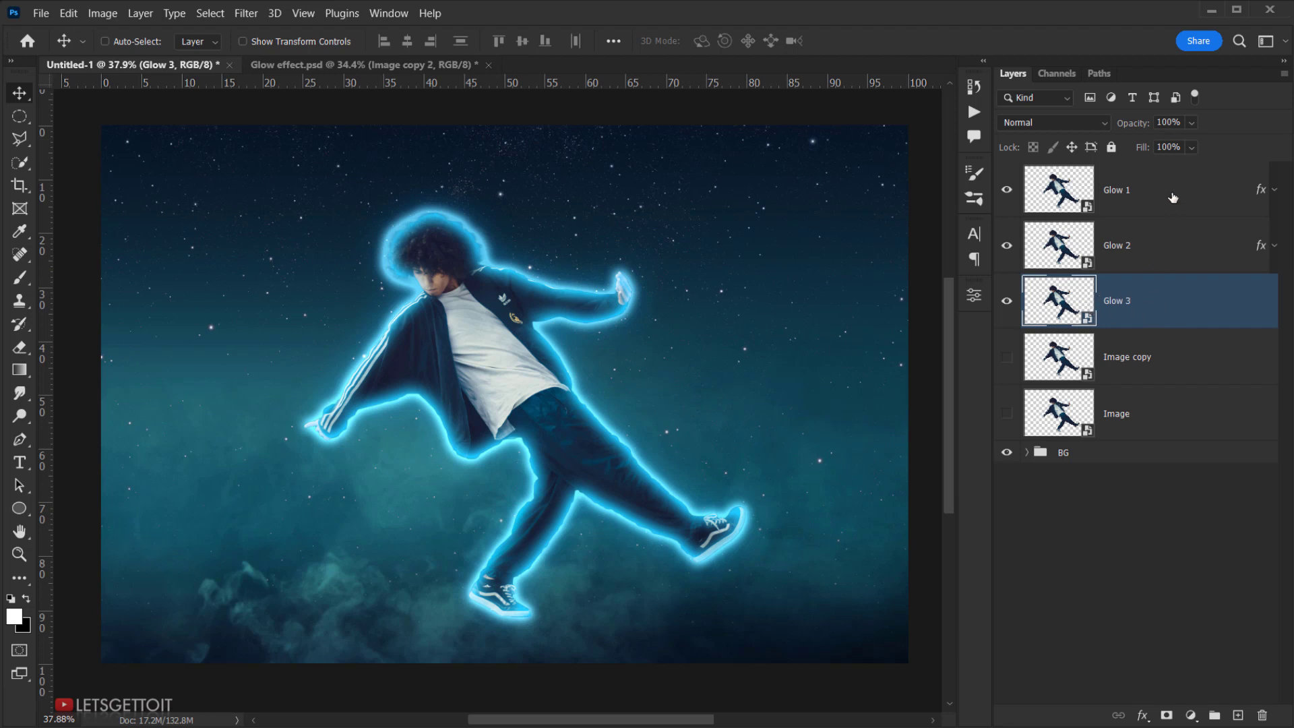
Set the fill of the Glow 3 layer to 0%.
{"action": "left_click", "coordinate": [1192, 146]}
{"action": "left_click_drag", "start_coordinate": [1213, 169], "coordinate": [1116, 181]}
{"action": "left_click", "coordinate": [1159, 301]}
Add an outer glow to the Glow 3 layer with Screen blending, 50% opacity and 0% noise.
{"action": "left_click", "coordinate": [1141, 720]}
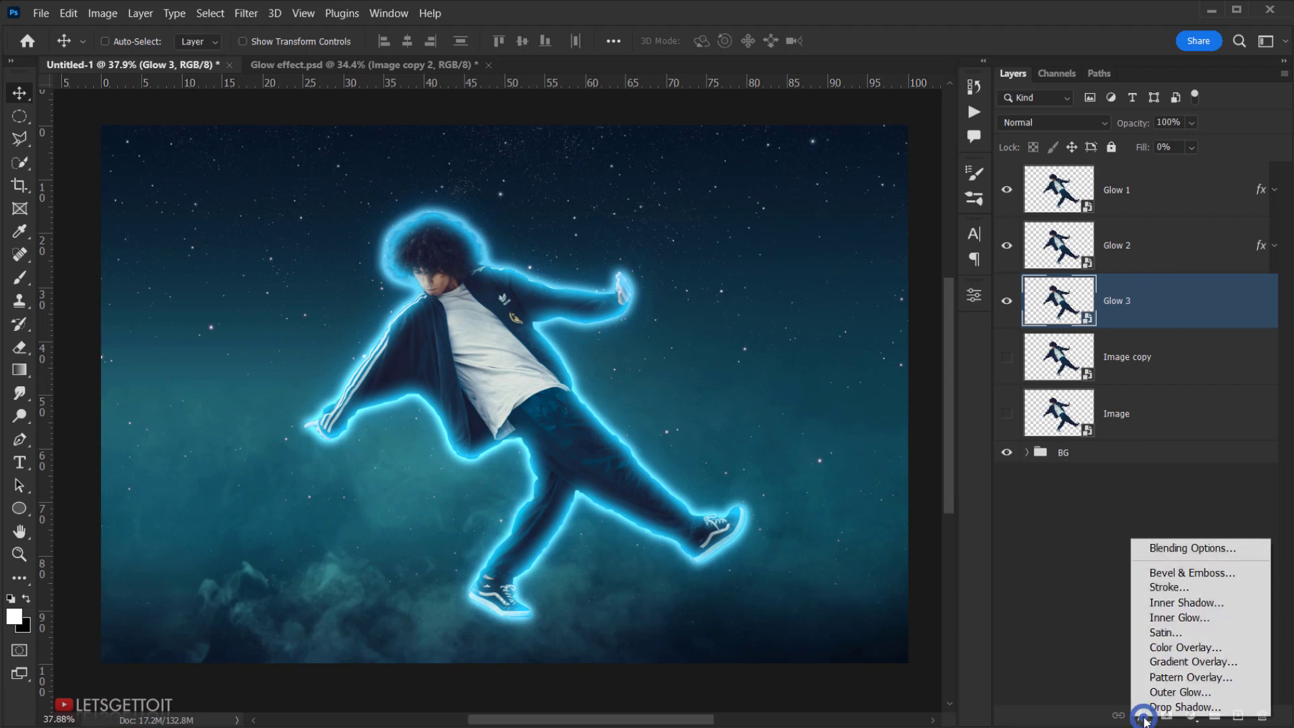
{"action": "left_click", "coordinate": [1178, 543]}
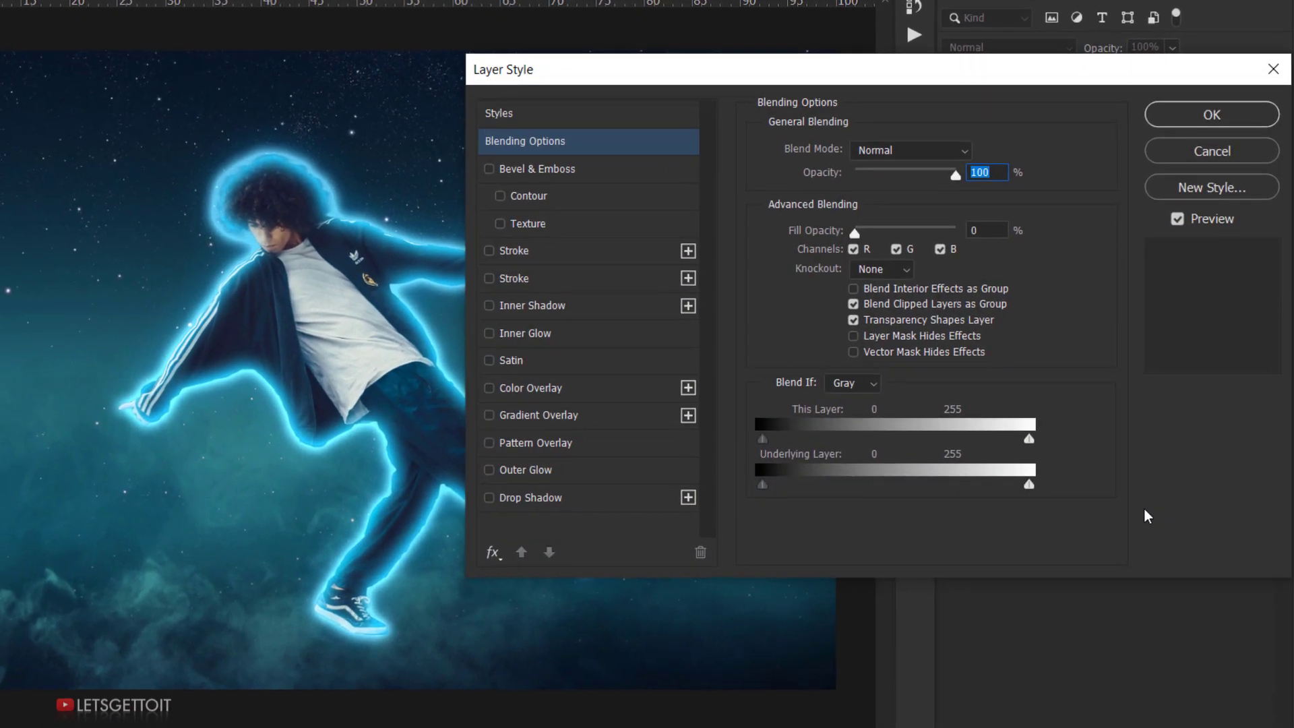
{"action": "left_click", "coordinate": [543, 472]}
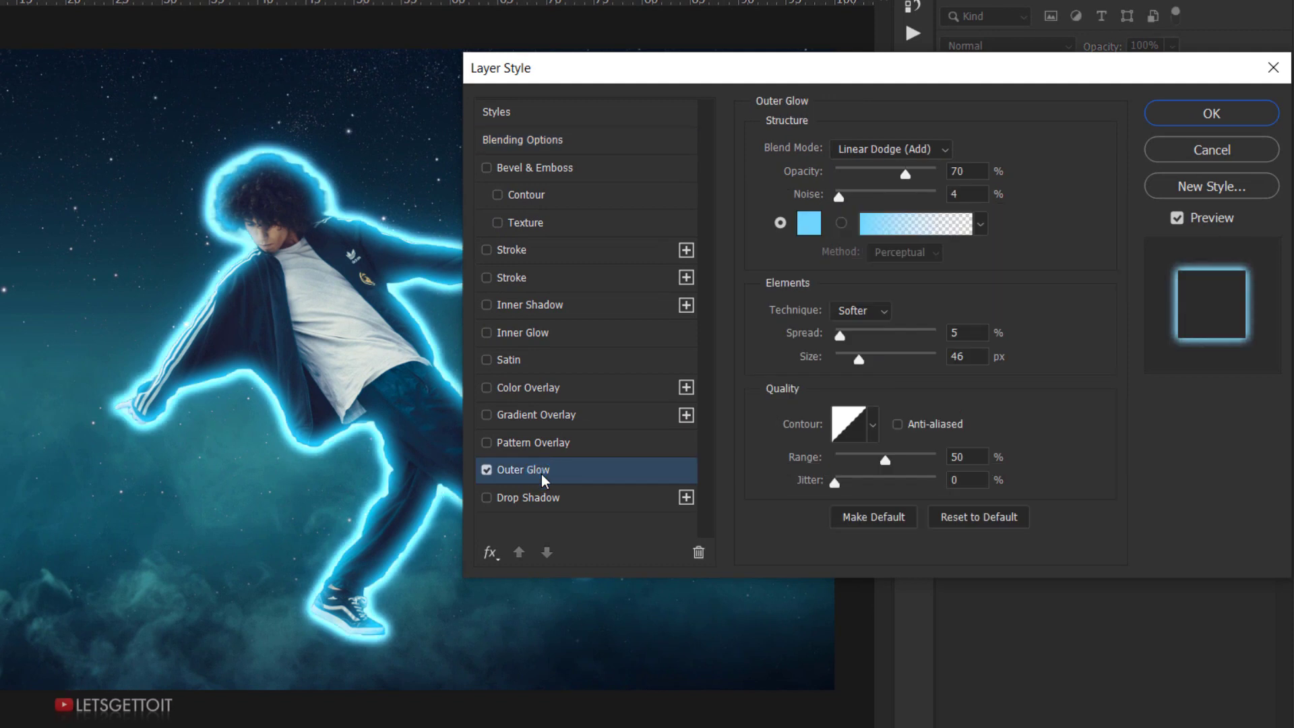
{"action": "left_click", "coordinate": [892, 149]}
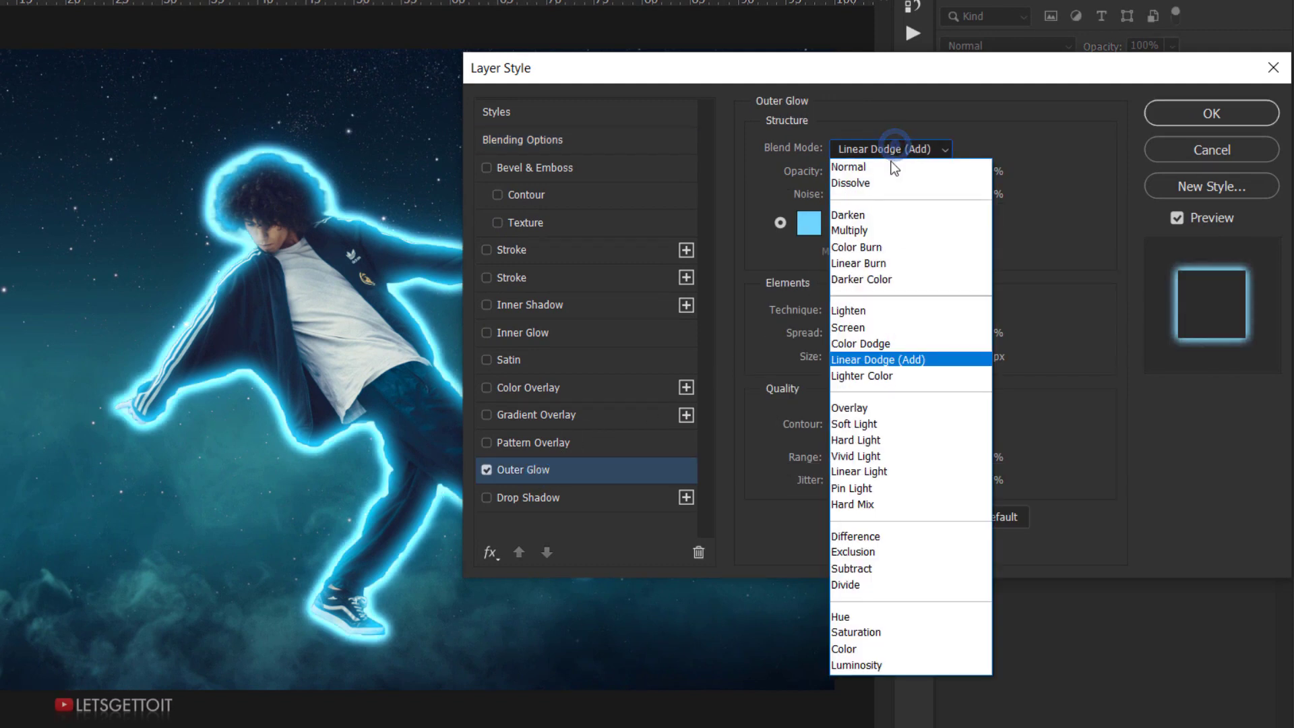
{"action": "left_click", "coordinate": [854, 327]}
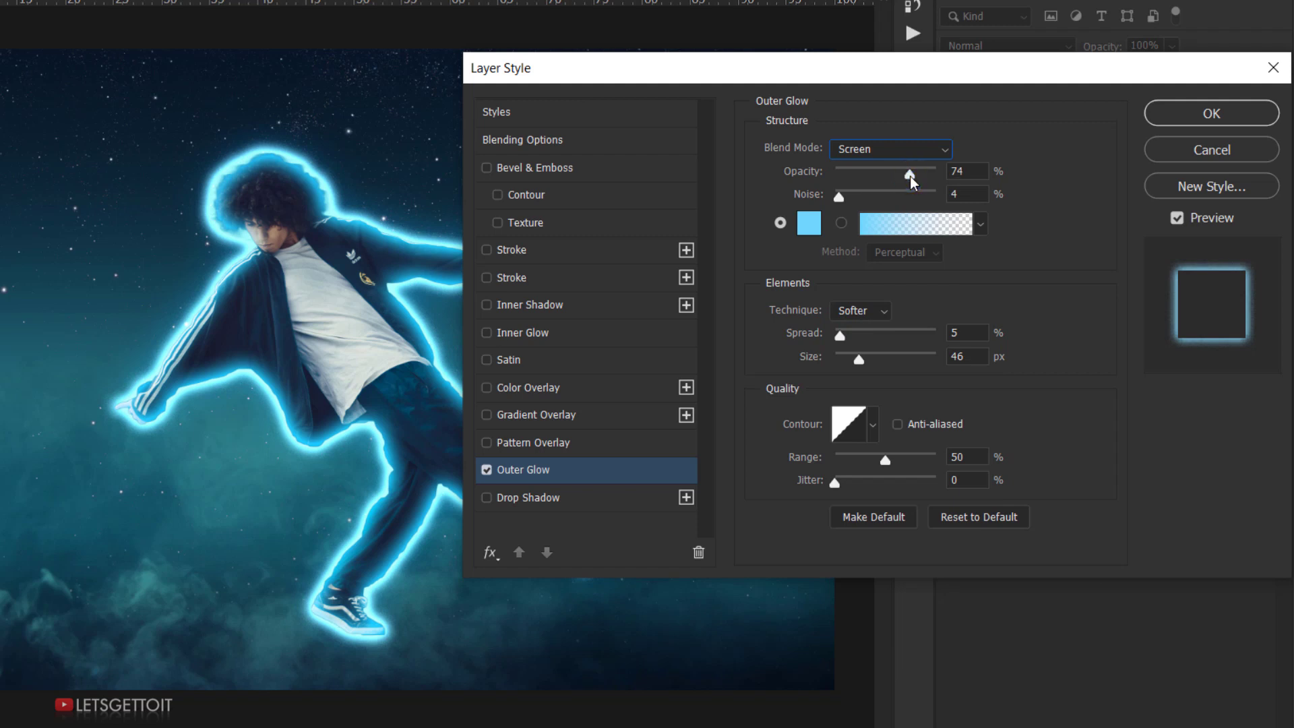
{"action": "left_click_drag", "start_coordinate": [910, 176], "coordinate": [887, 184]}
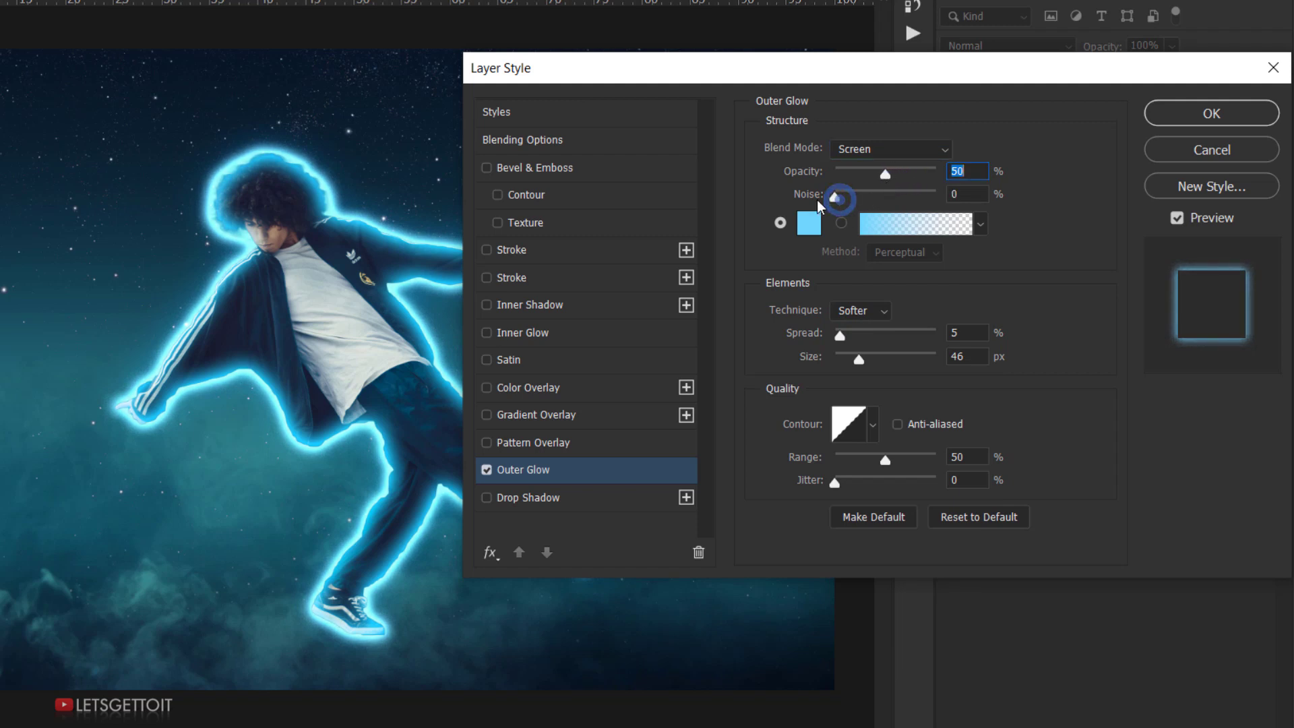
{"action": "left_click", "coordinate": [834, 197]}
Change the outer glow colour to a bright, saturated blue with a hue of 213°.
{"action": "left_click", "coordinate": [803, 229]}
{"action": "left_click_drag", "start_coordinate": [964, 223], "coordinate": [964, 198]}
{"action": "left_click_drag", "start_coordinate": [933, 101], "coordinate": [947, 82]}
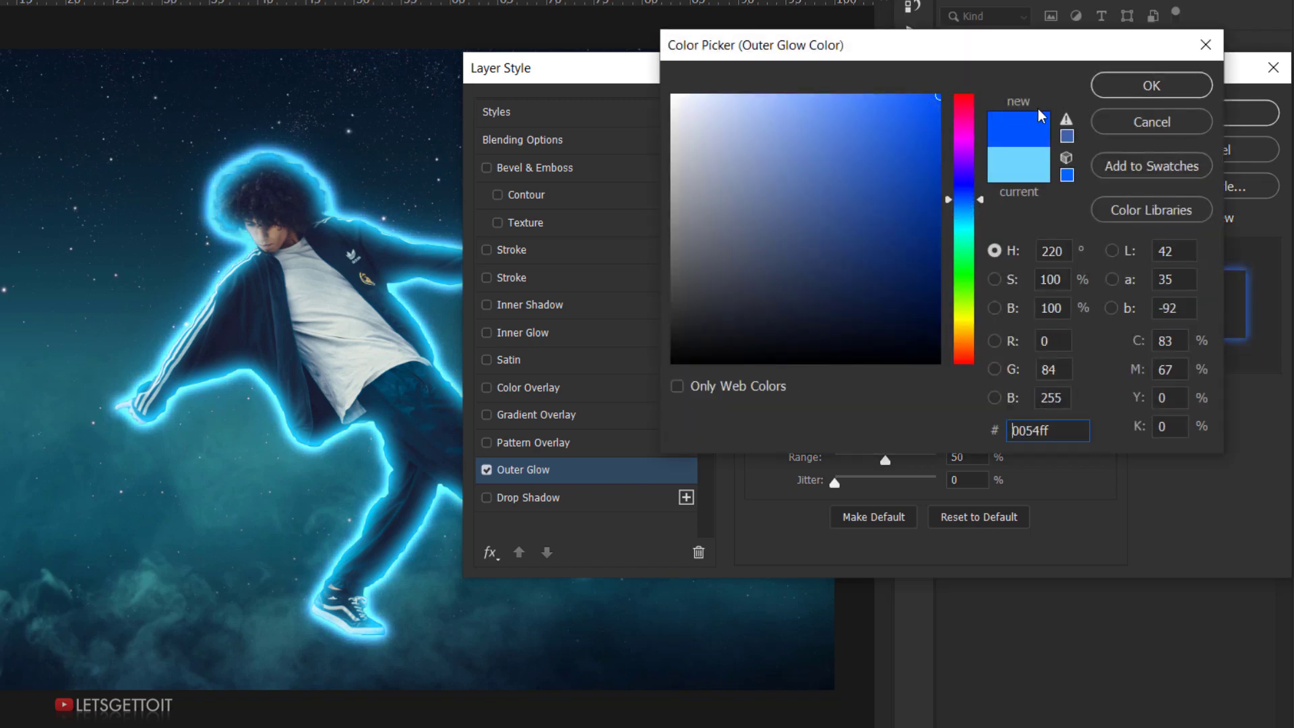
{"action": "left_click", "coordinate": [979, 202]}
{"action": "left_click_drag", "start_coordinate": [978, 202], "coordinate": [978, 204]}
{"action": "left_click", "coordinate": [933, 96]}
{"action": "left_click", "coordinate": [977, 200]}
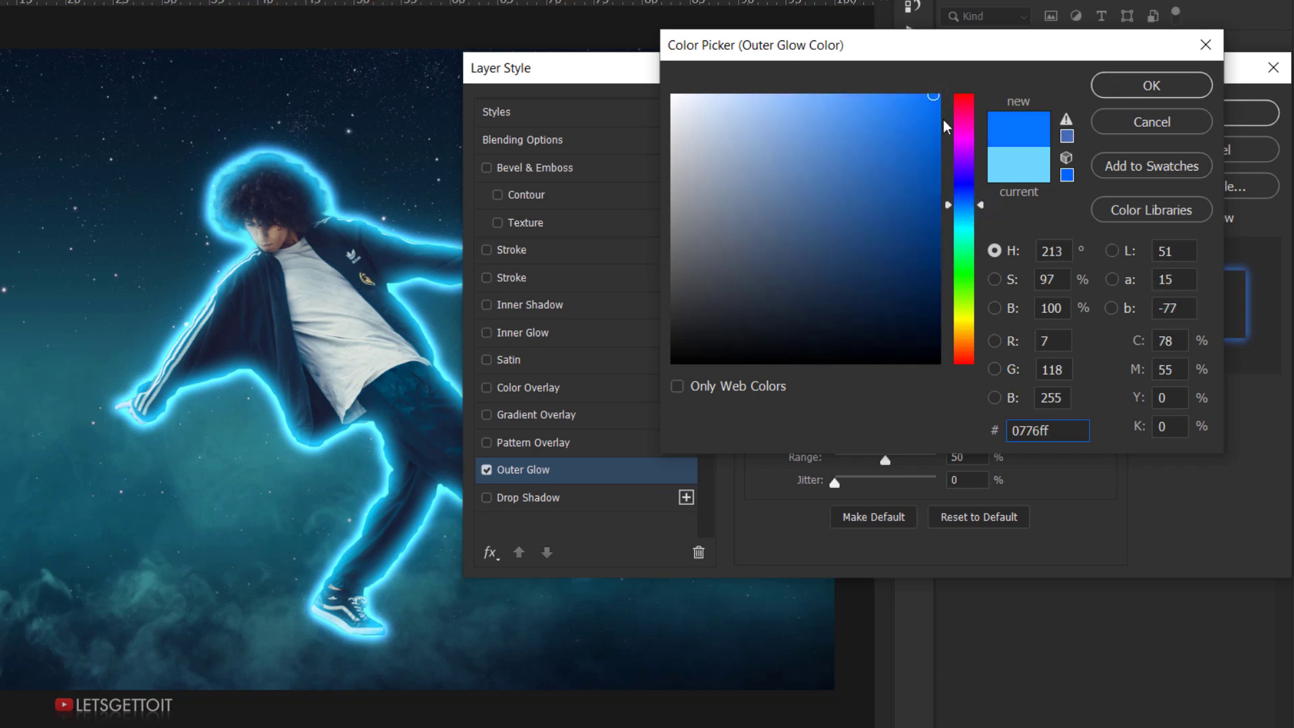
{"action": "left_click_drag", "start_coordinate": [939, 95], "coordinate": [949, 92]}
{"action": "left_click", "coordinate": [1152, 85]}
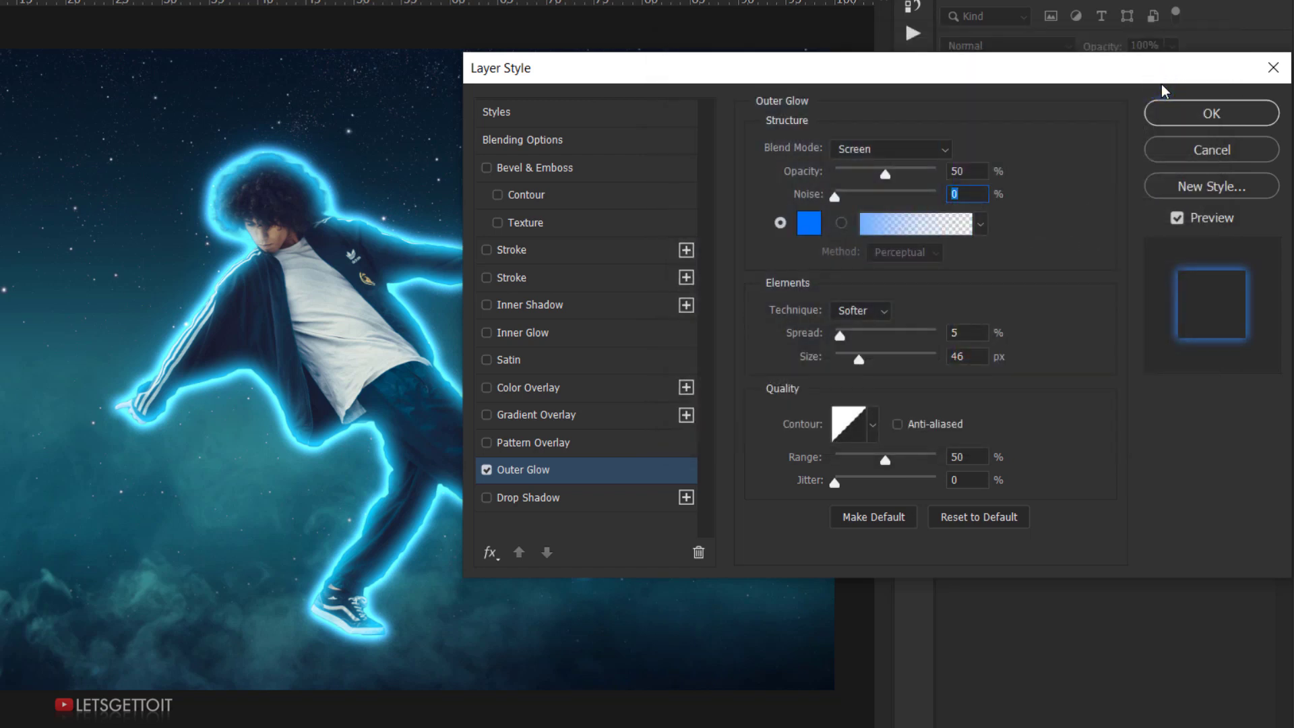
Set the outer glow's spread to 0% and its size to 190 px.
{"action": "left_click", "coordinate": [974, 336]}
{"action": "left_click_drag", "start_coordinate": [839, 335], "coordinate": [817, 330]}
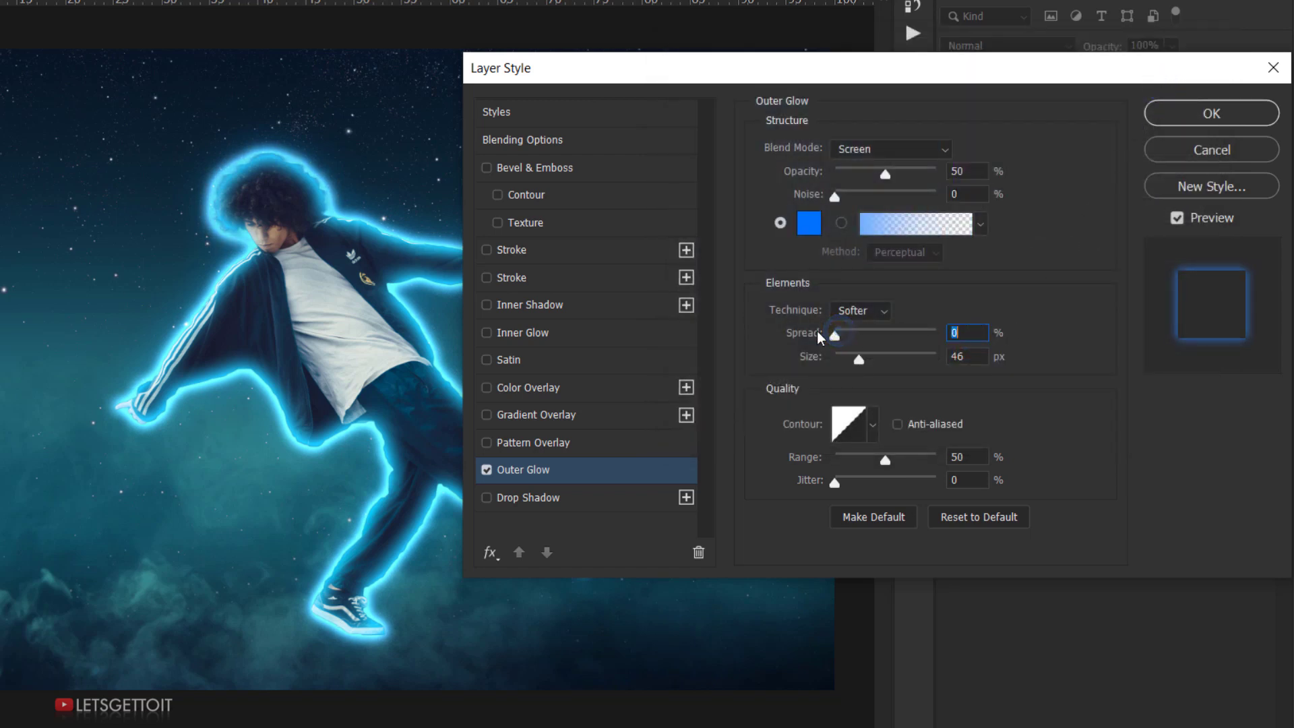
{"action": "left_click", "coordinate": [971, 355]}
{"action": "type", "text": "190"}
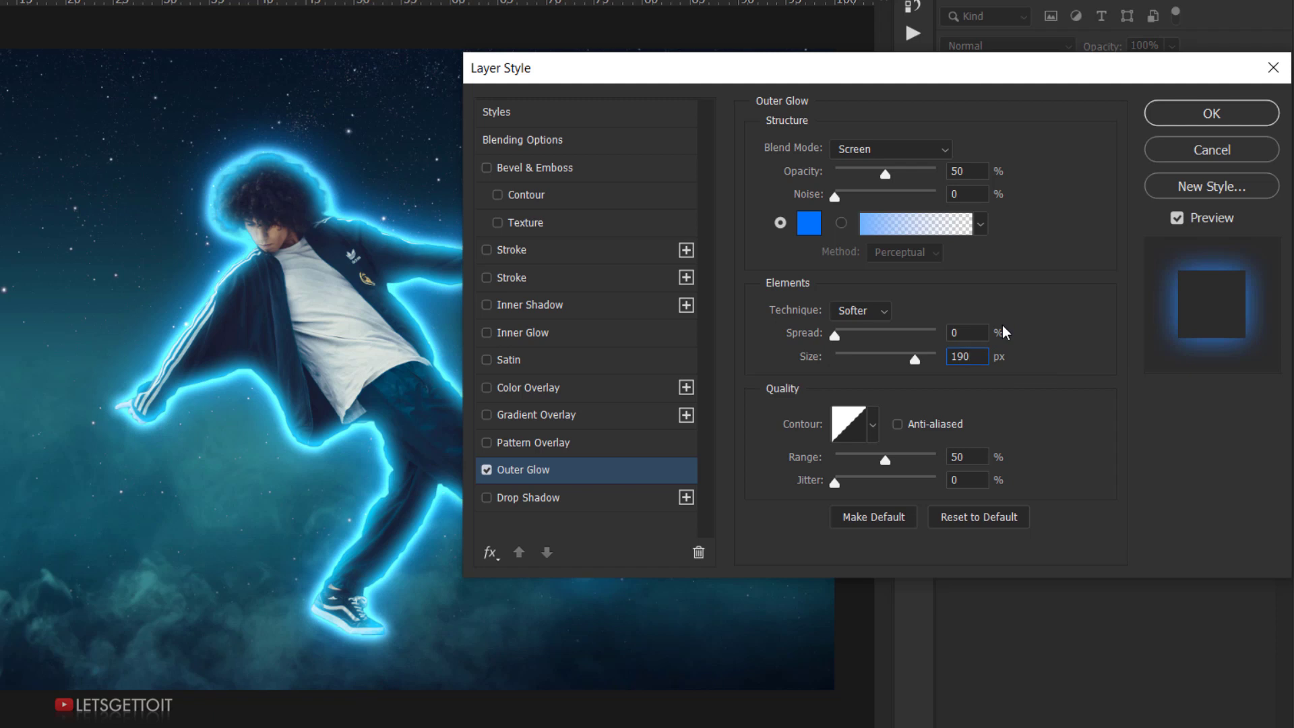
{"action": "left_click", "coordinate": [969, 480]}
Add an inner glow to the Glow 3 layer with Screen blending and 45% opacity.
{"action": "left_click", "coordinate": [537, 340]}
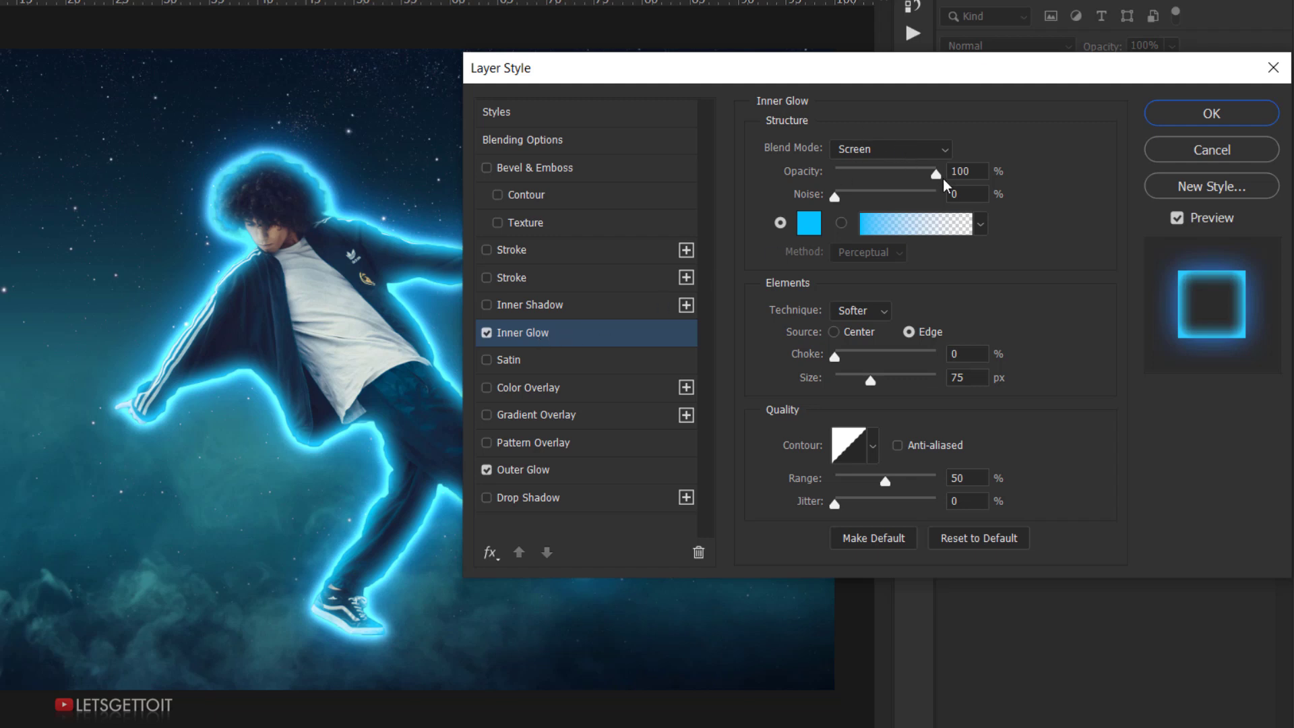
{"action": "left_click_drag", "start_coordinate": [895, 175], "coordinate": [881, 168]}
{"action": "left_click", "coordinate": [886, 143]}
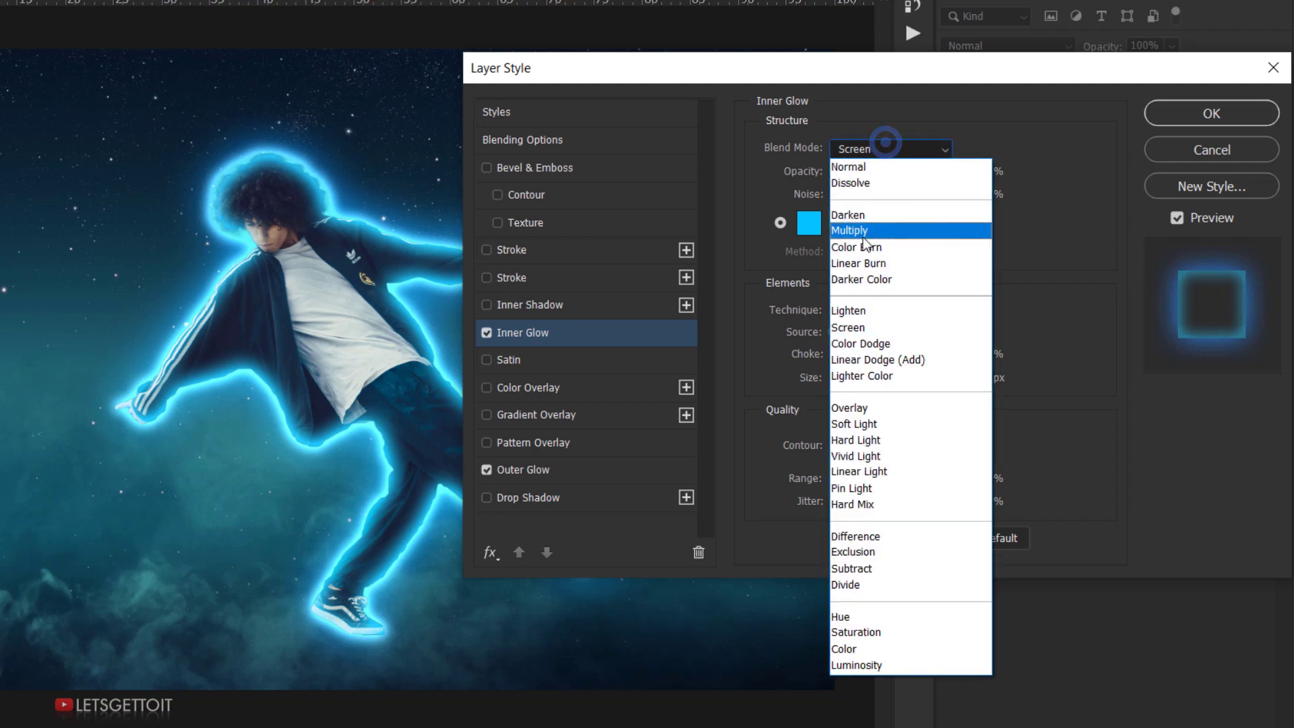
{"action": "left_click", "coordinate": [854, 327]}
Change the inner glow colour to the bright cyan #04cdff with a hue of 192°.
{"action": "left_click", "coordinate": [808, 223]}
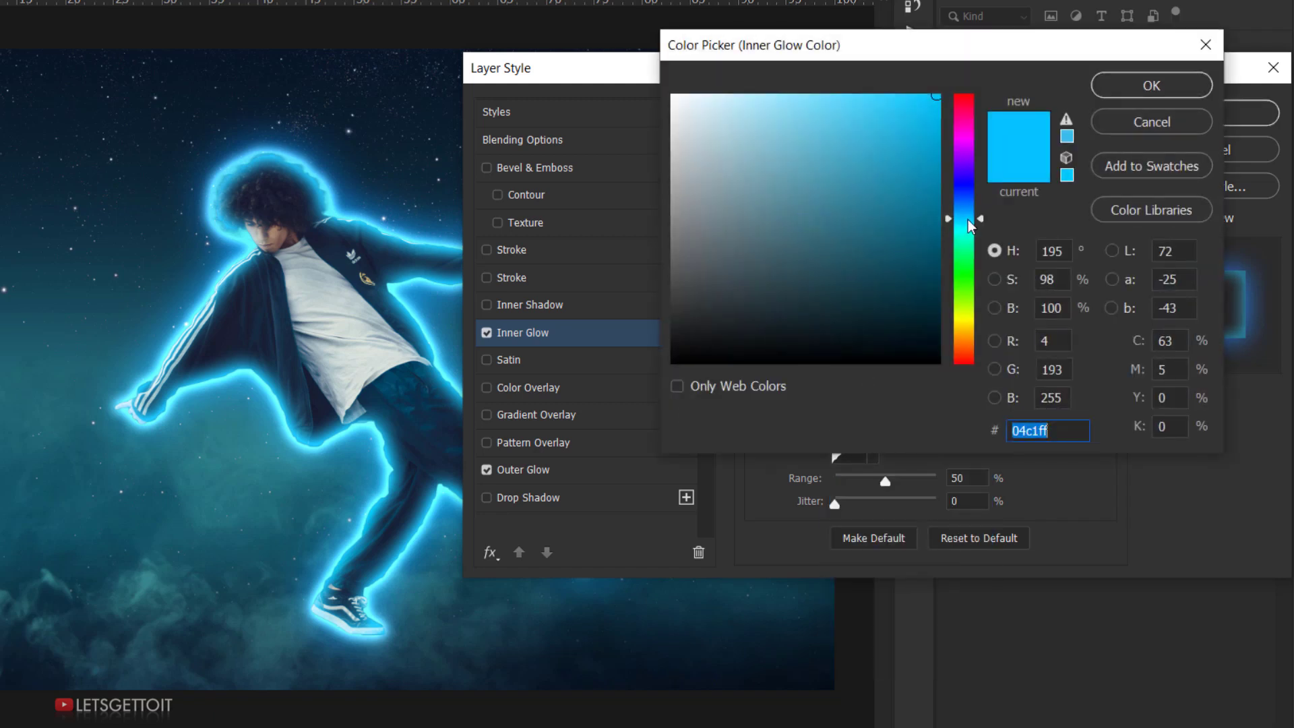
{"action": "left_click", "coordinate": [968, 220]}
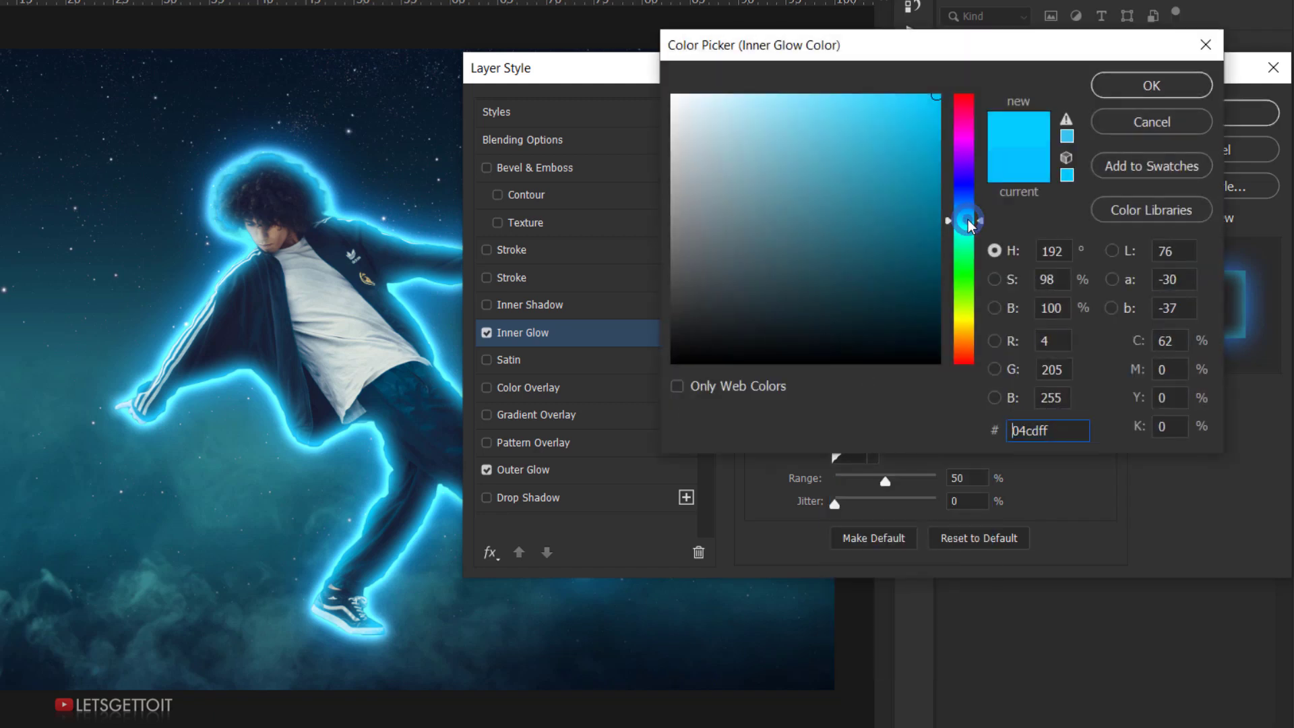
{"action": "left_click", "coordinate": [1149, 86]}
Set the inner glow's size to 40 px with 0% choke and 50% range, and apply the layer style.
{"action": "left_click", "coordinate": [964, 354]}
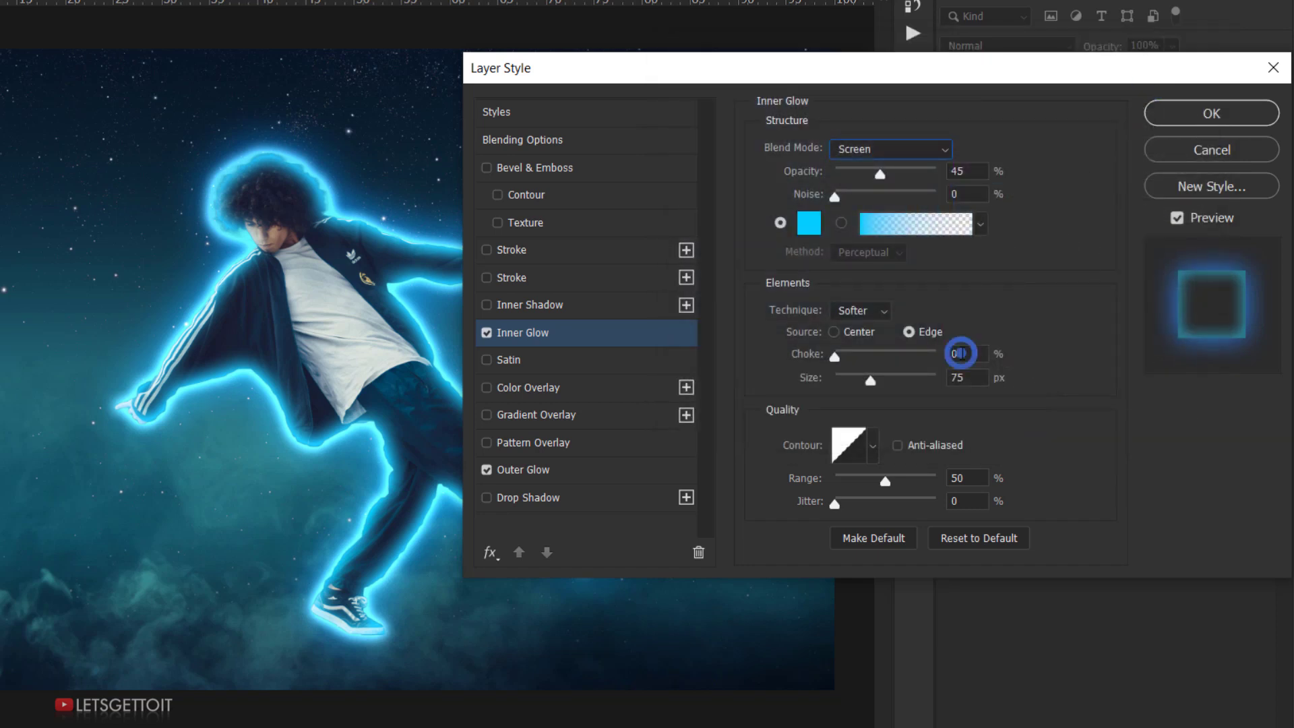
{"action": "left_click", "coordinate": [964, 378]}
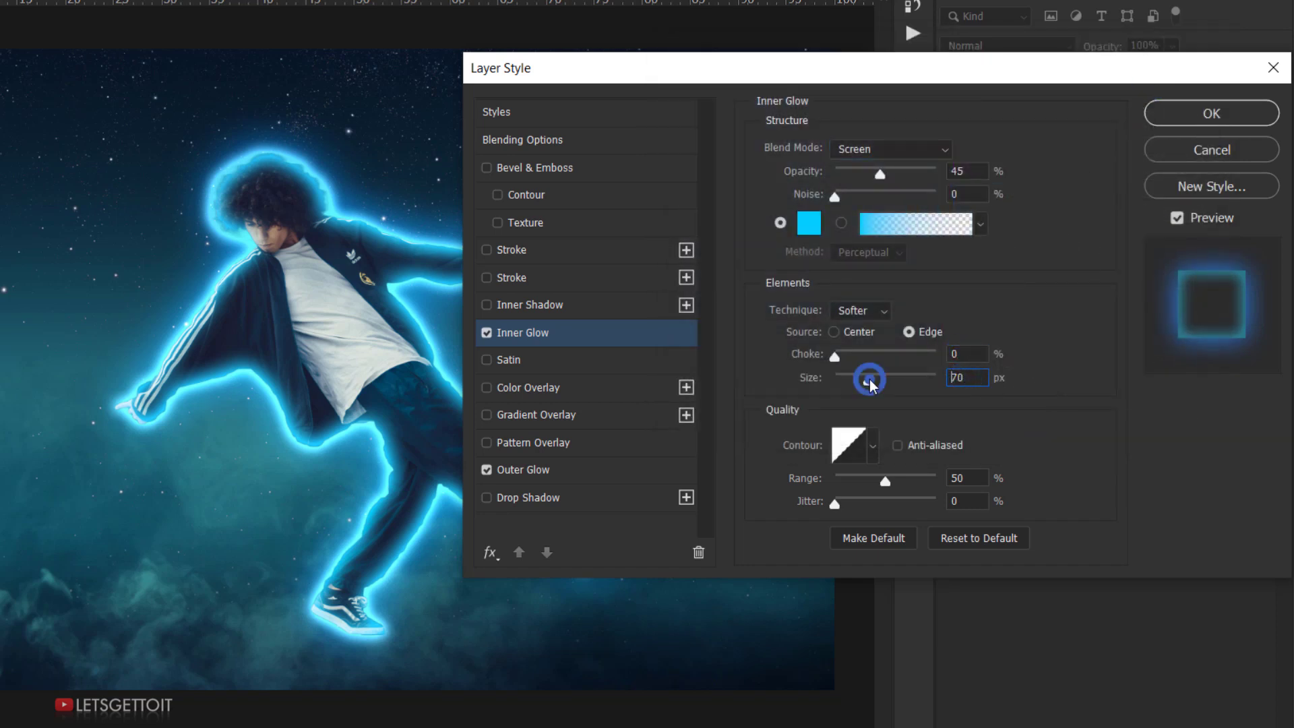
{"action": "left_click_drag", "start_coordinate": [869, 382], "coordinate": [863, 374]}
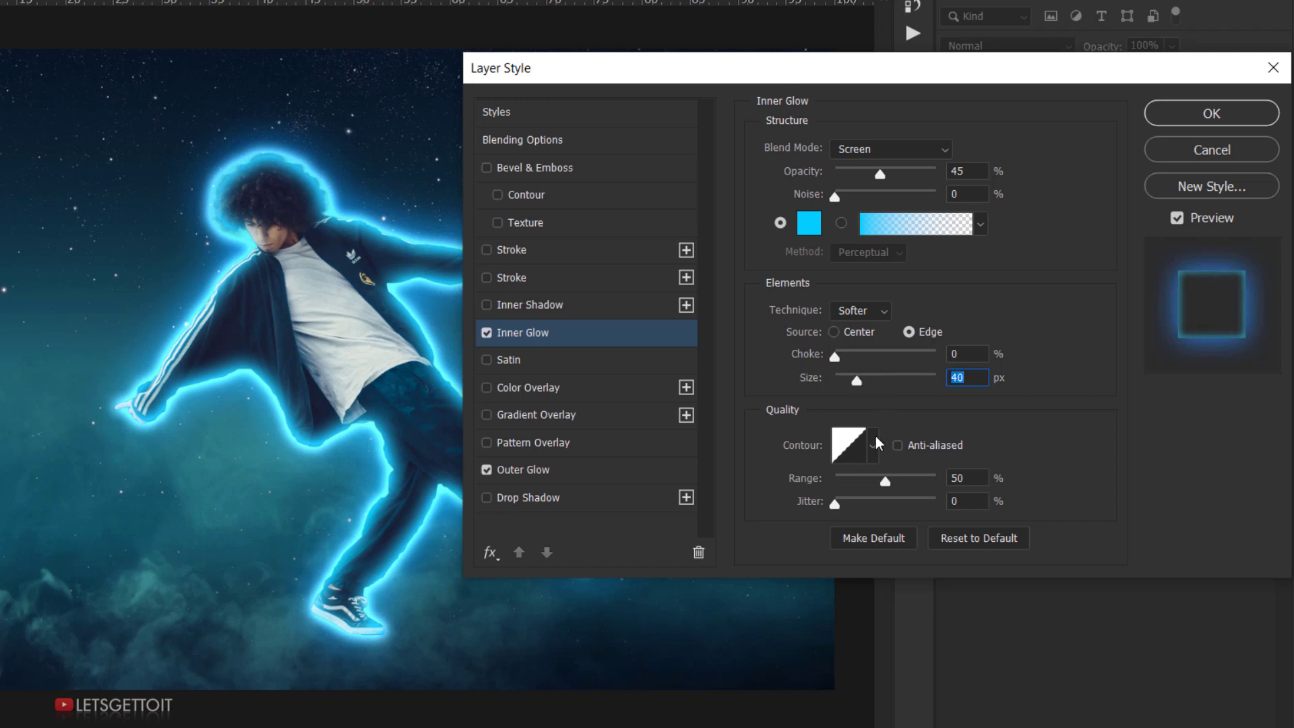
{"action": "left_click", "coordinate": [984, 476]}
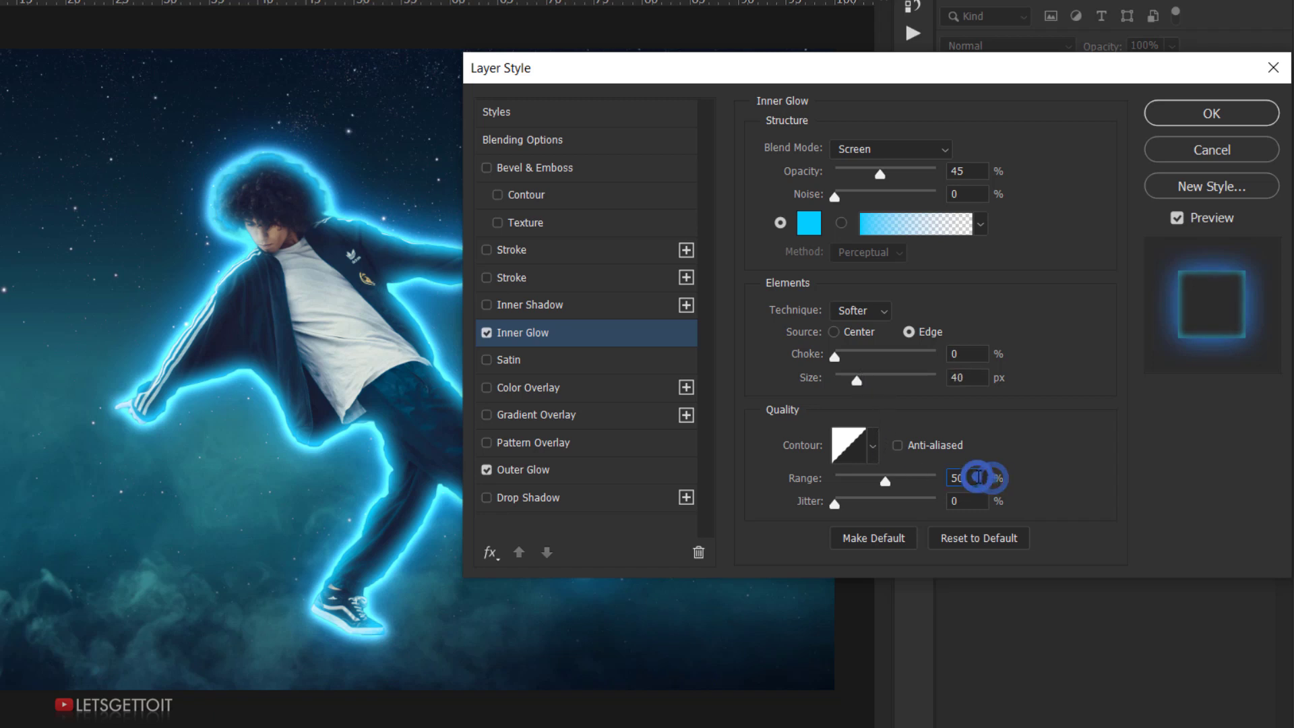
{"action": "left_click", "coordinate": [1232, 114]}
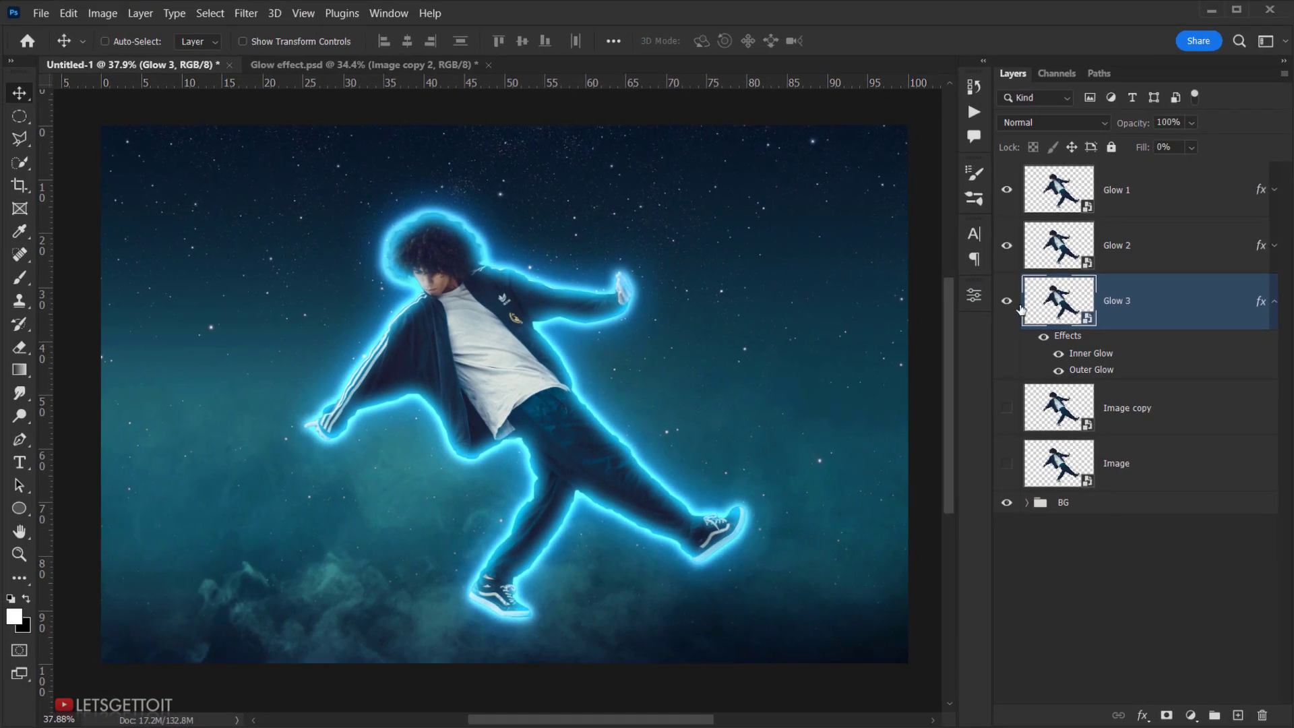
Compare the image without and with the Glow 3 layer, and collapse the layer's effects list.
{"action": "left_click", "coordinate": [1007, 304]}
{"action": "left_click", "coordinate": [1008, 304]}
{"action": "left_click", "coordinate": [1272, 302]}
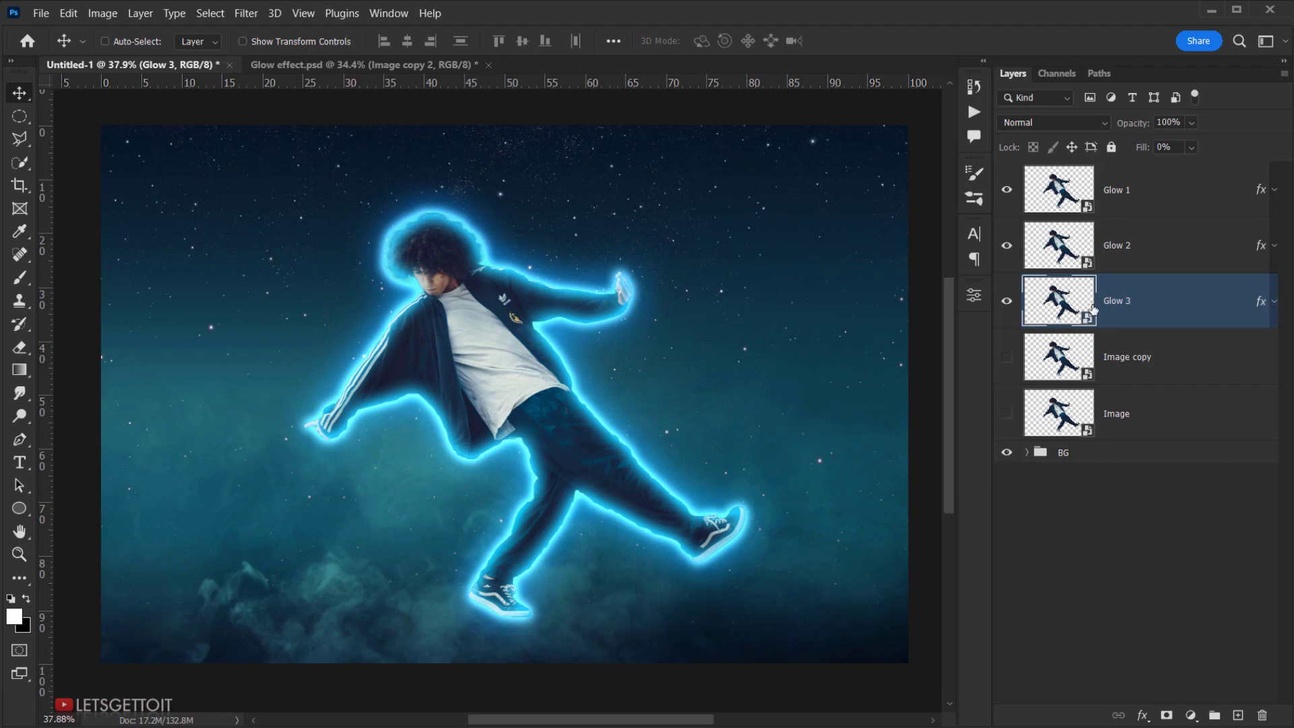
Free-transform the Glow 3 layer, enlarging it vertically both ways to about 103.3% with proportions kept.
{"action": "left_click", "coordinate": [69, 15]}
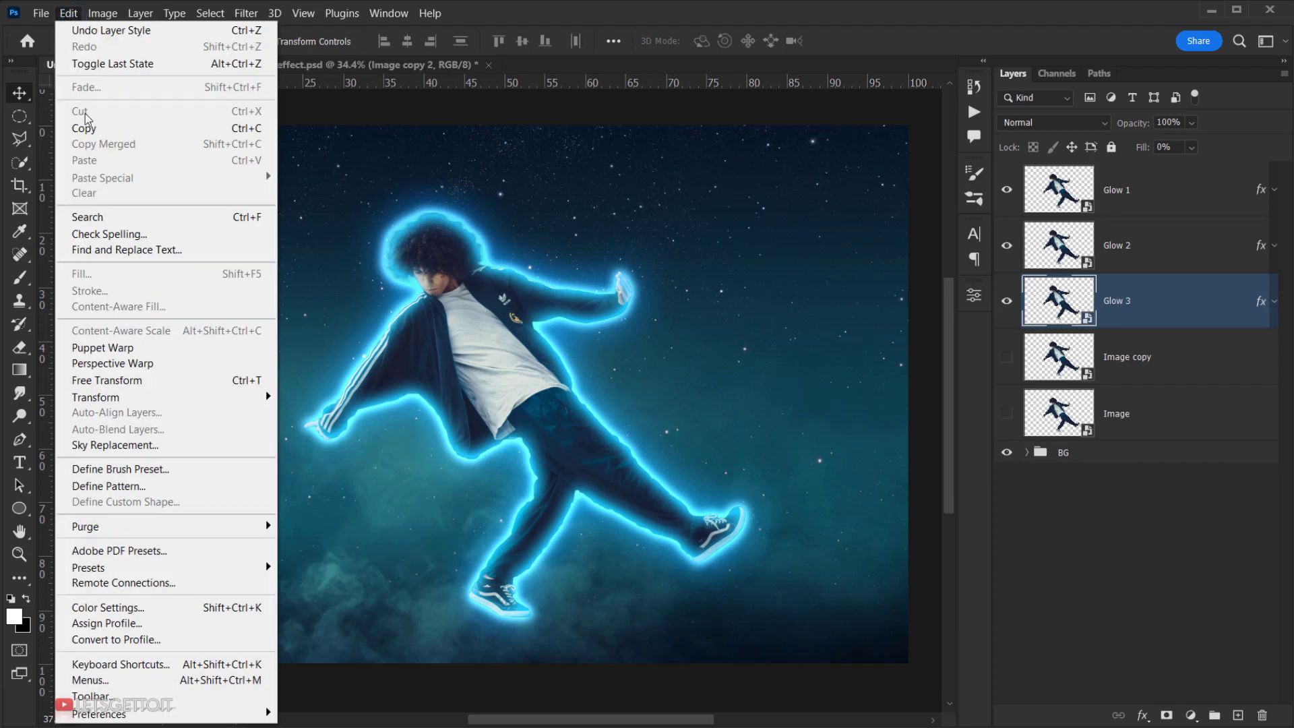
{"action": "left_click", "coordinate": [159, 383]}
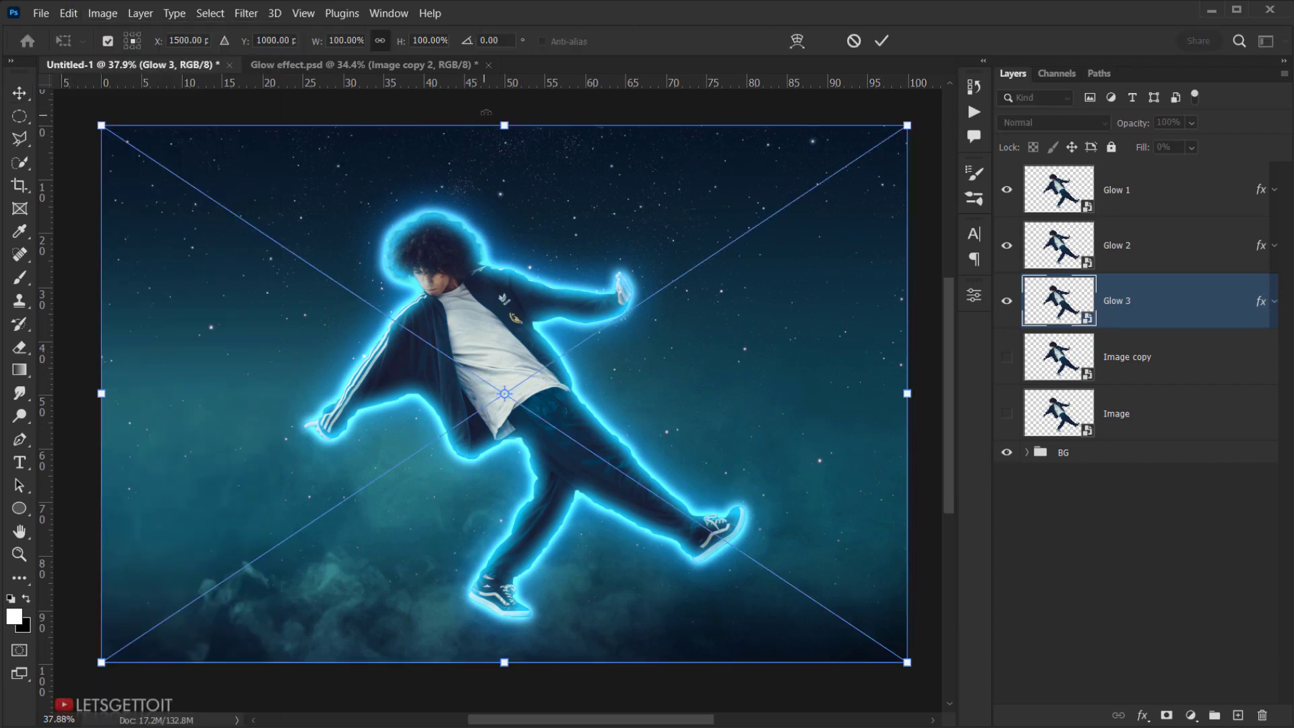
{"action": "left_click_drag", "start_coordinate": [505, 126], "coordinate": [504, 117]}
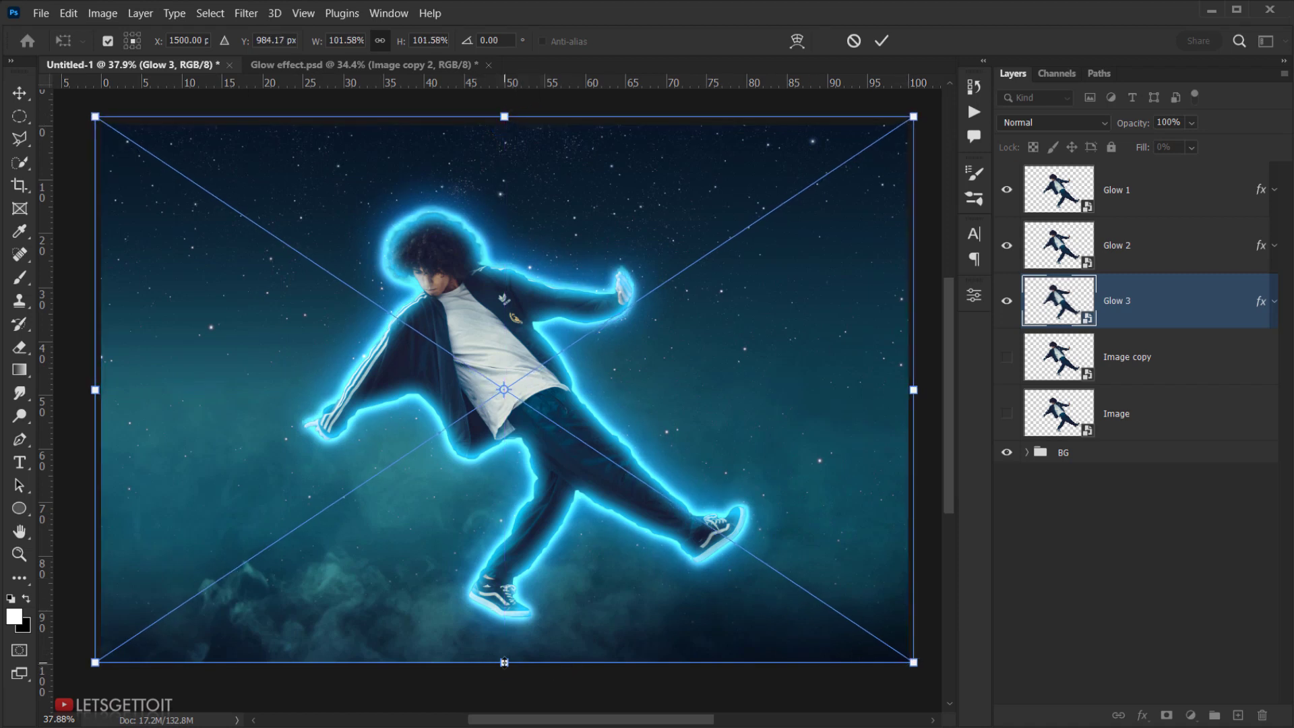
{"action": "left_click_drag", "start_coordinate": [505, 662], "coordinate": [504, 672]}
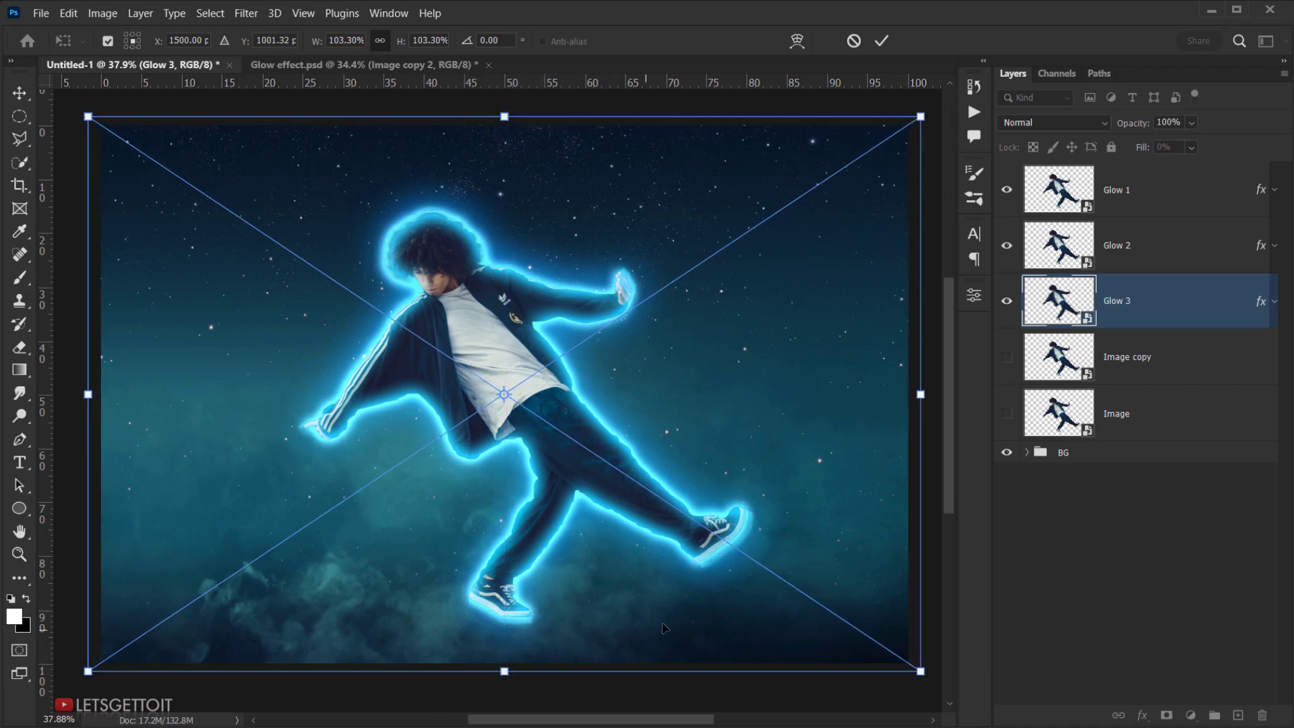
{"action": "left_click", "coordinate": [882, 41]}
Toggle the enlarged Glow 3 layer's visibility to compare the dancer with and without this glow.
{"action": "left_click", "coordinate": [1005, 303]}
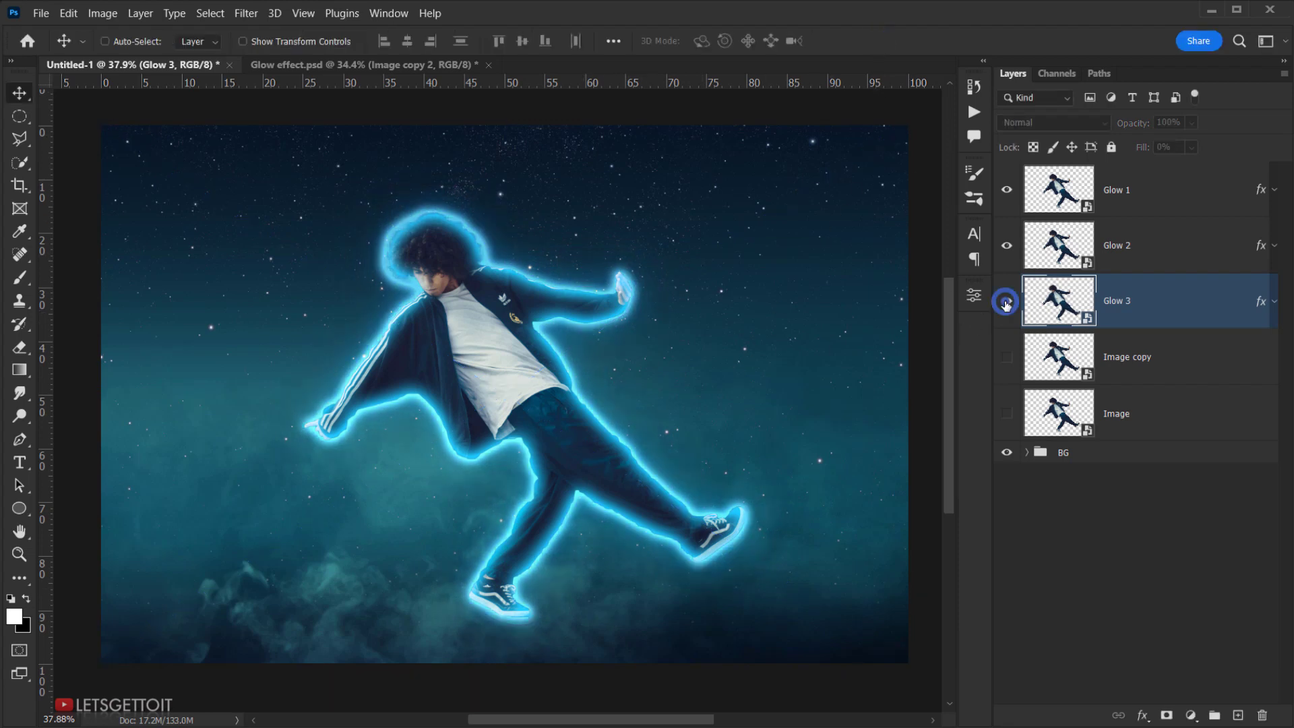
{"action": "left_click", "coordinate": [1006, 303]}
{"action": "left_click", "coordinate": [1006, 303]}
{"action": "left_click", "coordinate": [1006, 303]}
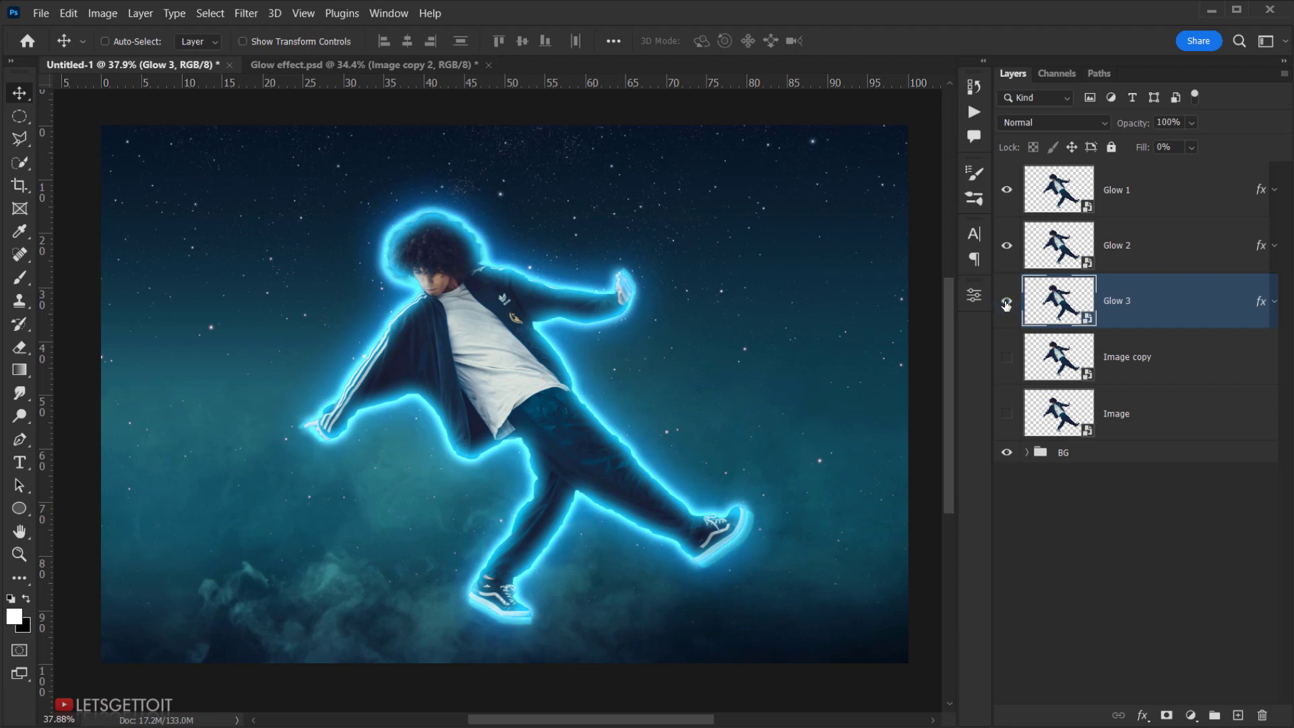
Show the Image copy layer and rename it Glow 4.
{"action": "left_click", "coordinate": [1143, 353]}
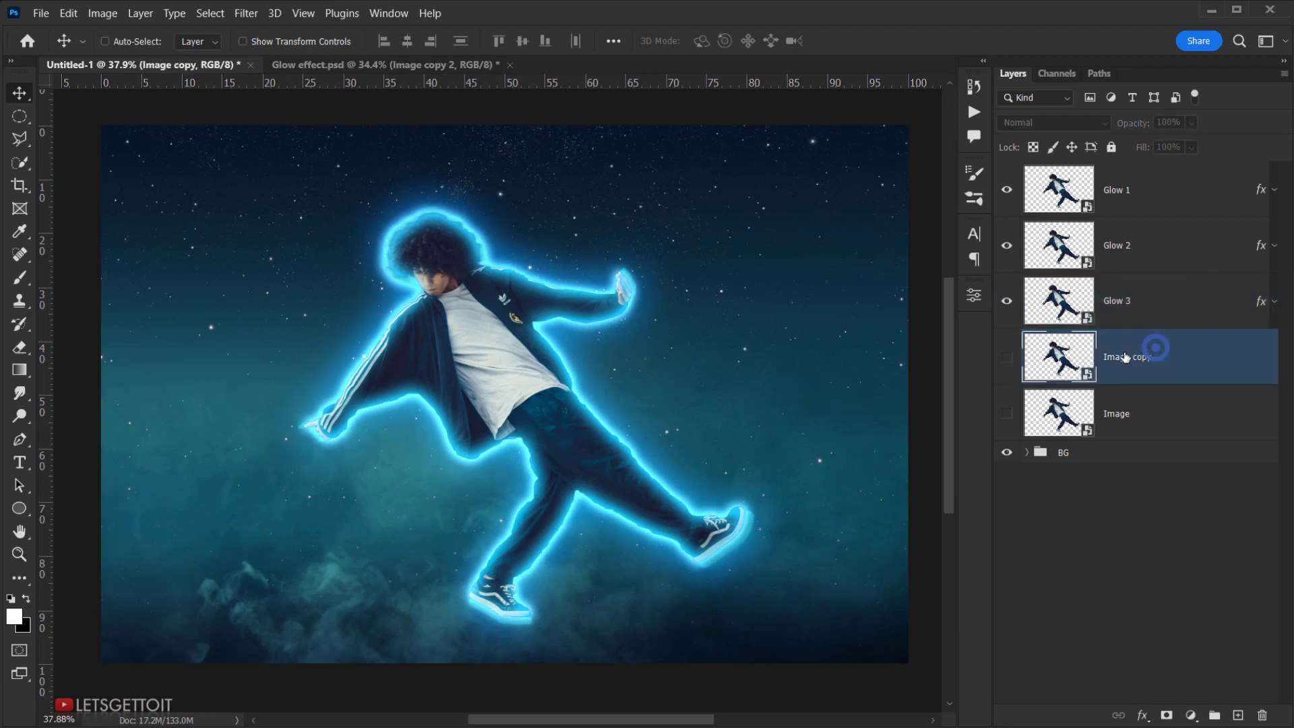
{"action": "left_click", "coordinate": [1007, 357]}
{"action": "double_click", "coordinate": [1127, 358]}
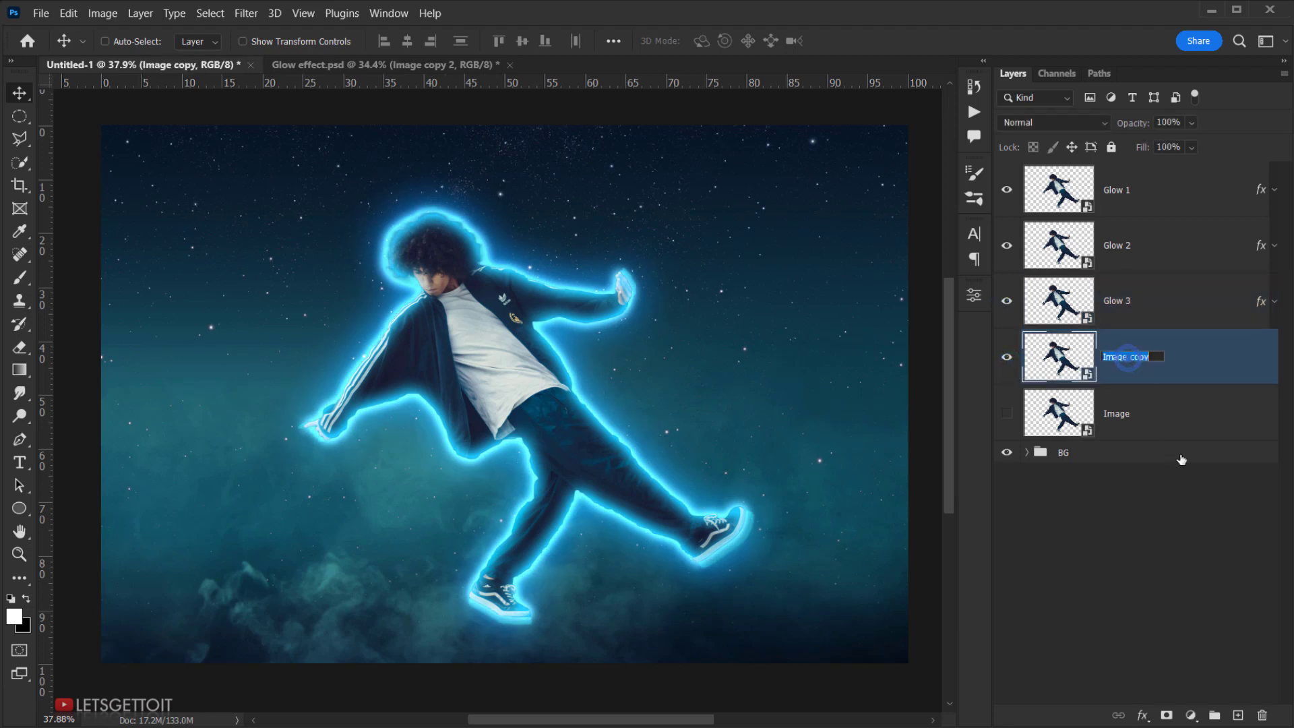
{"action": "type", "text": "Glow 4"}
{"action": "key", "text": "Return"}
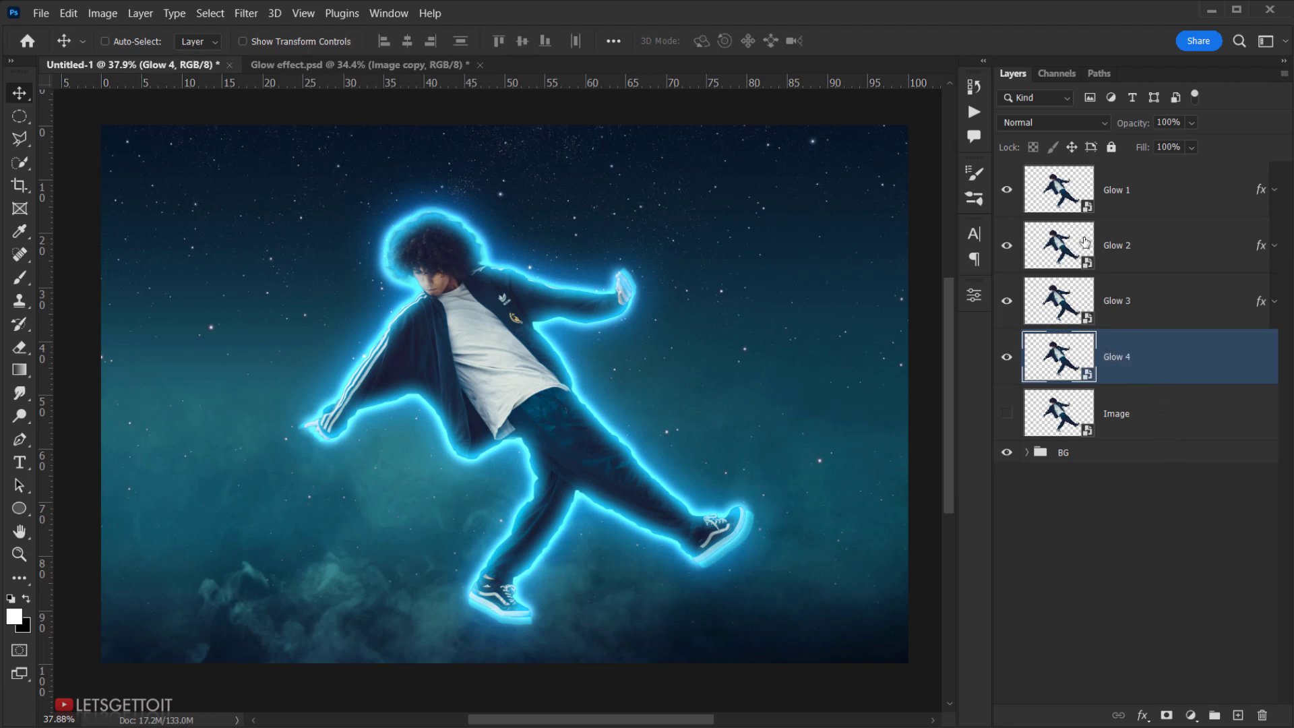
Set the Glow 4 layer's fill to 0% and add an outer glow with Screen blending and 100% opacity.
{"action": "left_click", "coordinate": [1192, 147]}
{"action": "left_click_drag", "start_coordinate": [1207, 167], "coordinate": [1132, 177]}
{"action": "left_click", "coordinate": [1144, 715]}
{"action": "left_click", "coordinate": [1194, 549]}
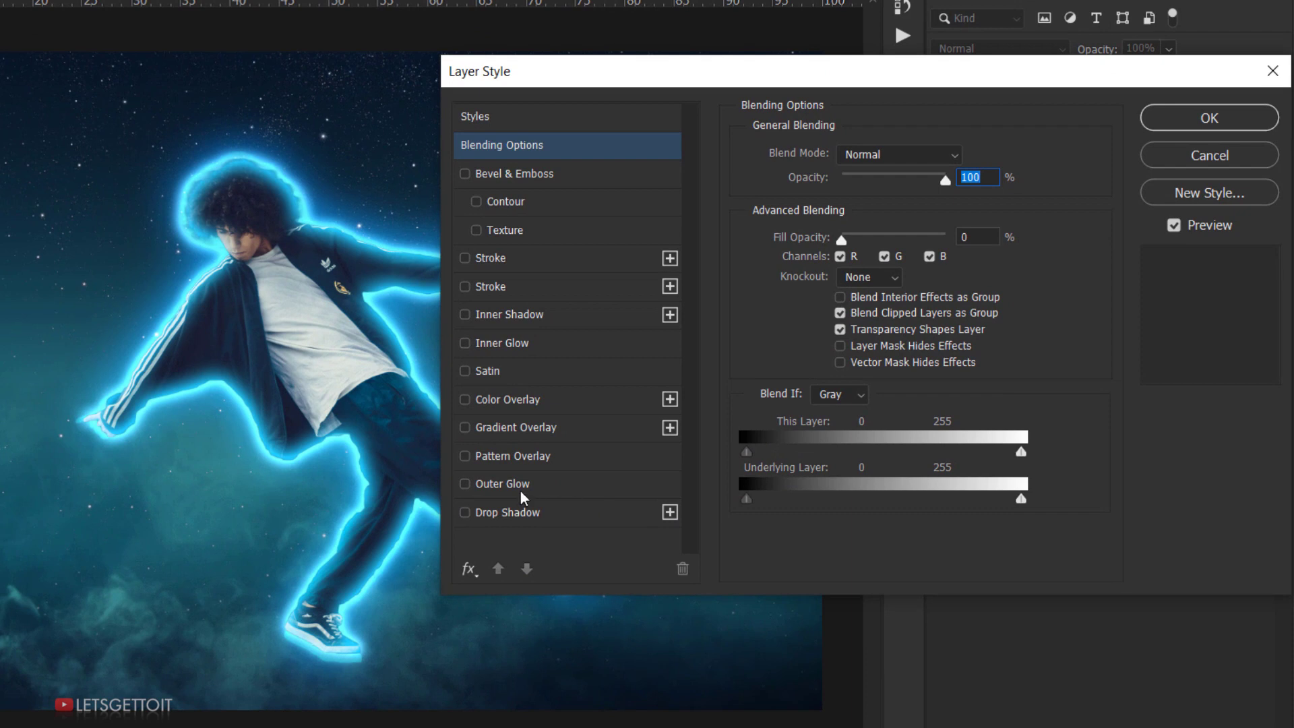
{"action": "left_click", "coordinate": [522, 486]}
{"action": "left_click", "coordinate": [883, 155]}
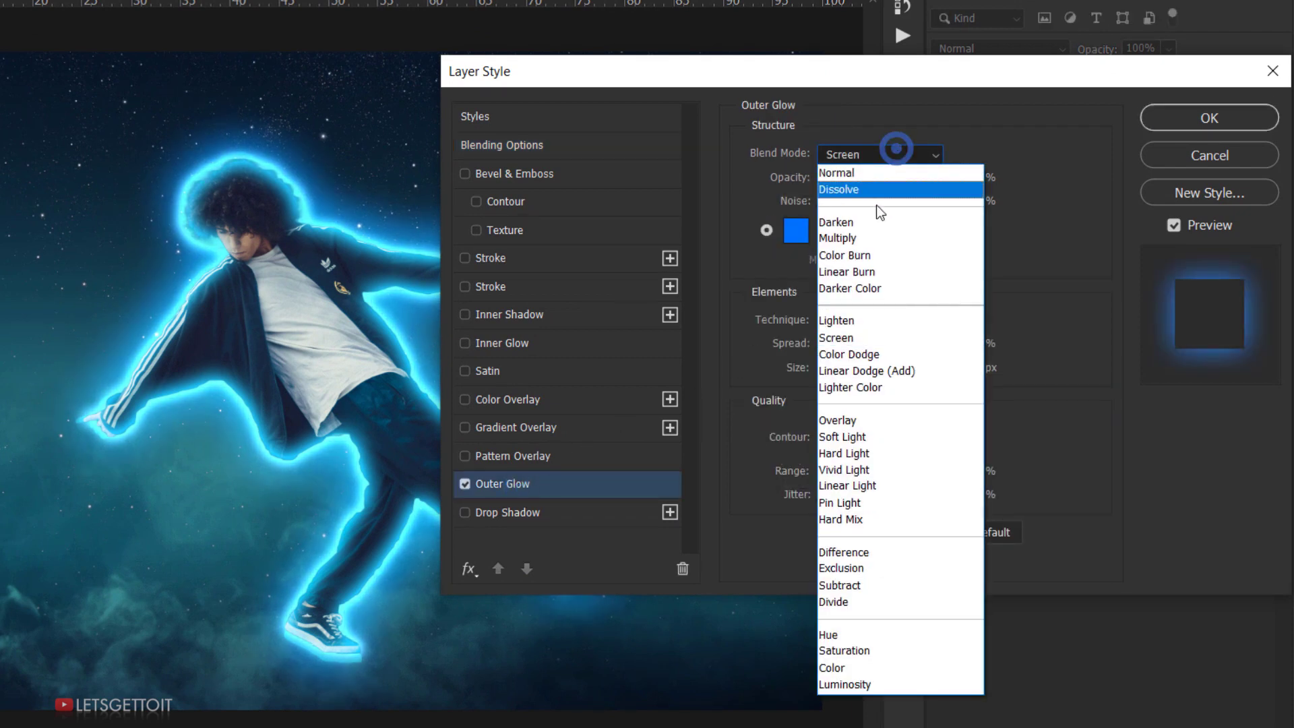
{"action": "left_click", "coordinate": [856, 333]}
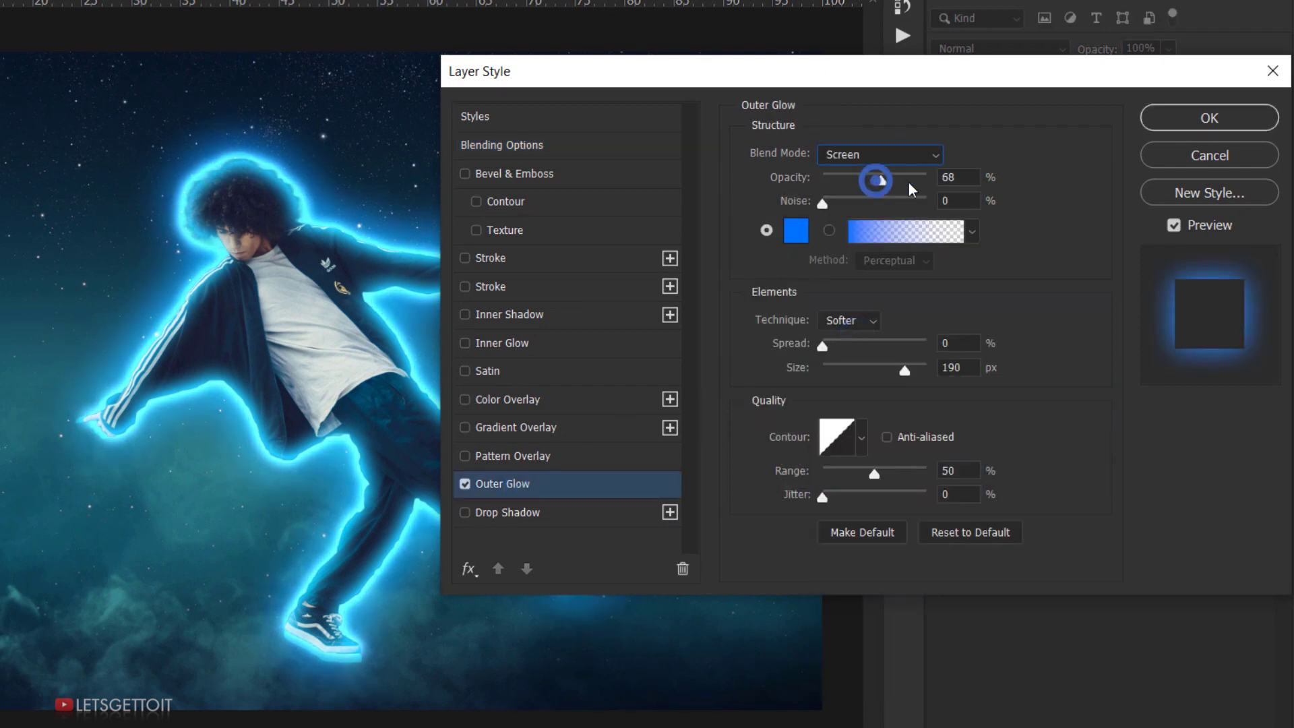
{"action": "left_click_drag", "start_coordinate": [908, 183], "coordinate": [1000, 192]}
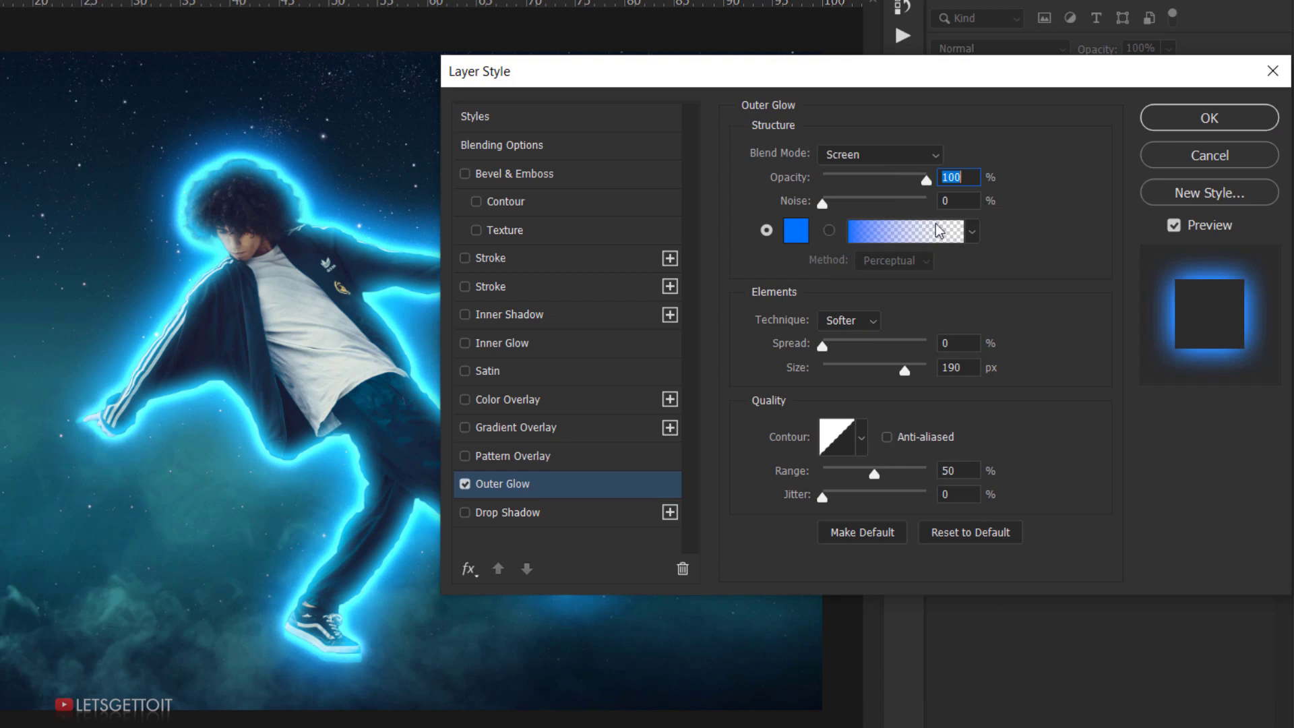
Change the Glow 4 outer glow colour to a lighter, saturated blue with a hue of 205°.
{"action": "left_click", "coordinate": [797, 232]}
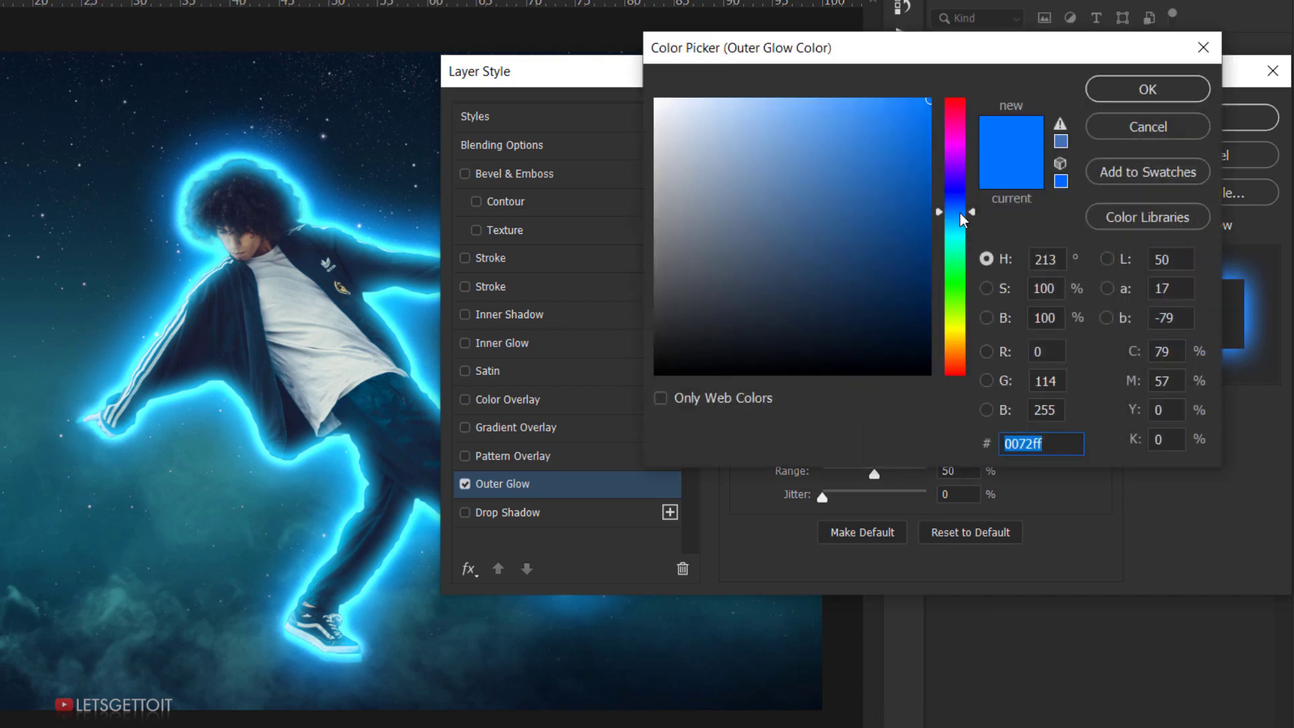
{"action": "left_click_drag", "start_coordinate": [960, 213], "coordinate": [956, 219]}
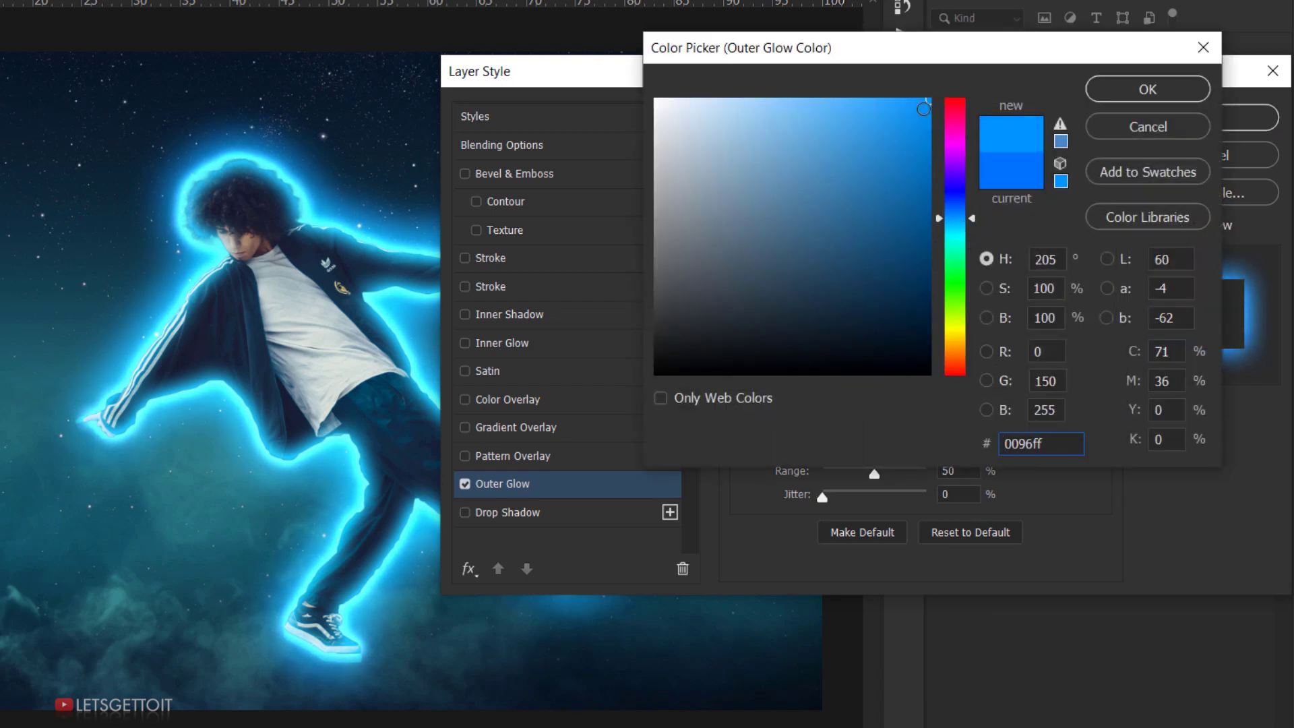
{"action": "left_click_drag", "start_coordinate": [924, 106], "coordinate": [921, 102]}
{"action": "left_click", "coordinate": [1105, 87]}
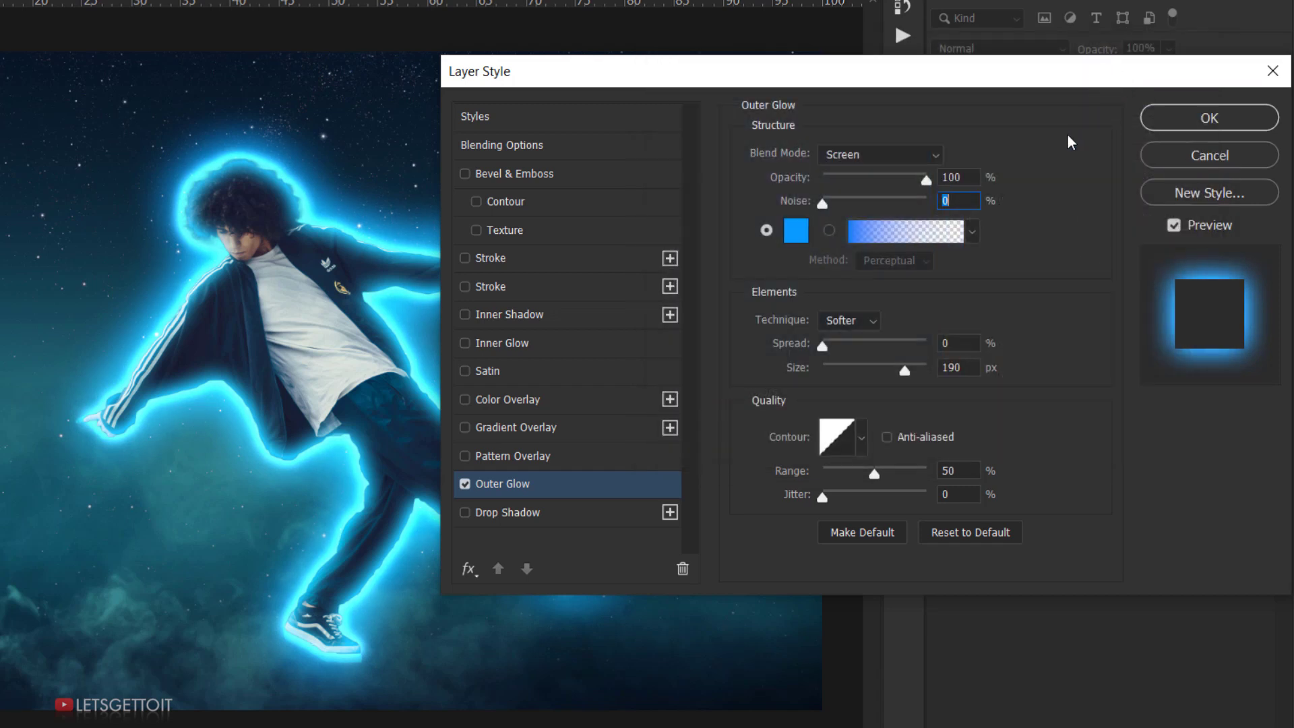
Set the Glow 4 outer glow's size to 40 px, keeping 50% range and 0% jitter.
{"action": "left_click_drag", "start_coordinate": [891, 373], "coordinate": [850, 368]}
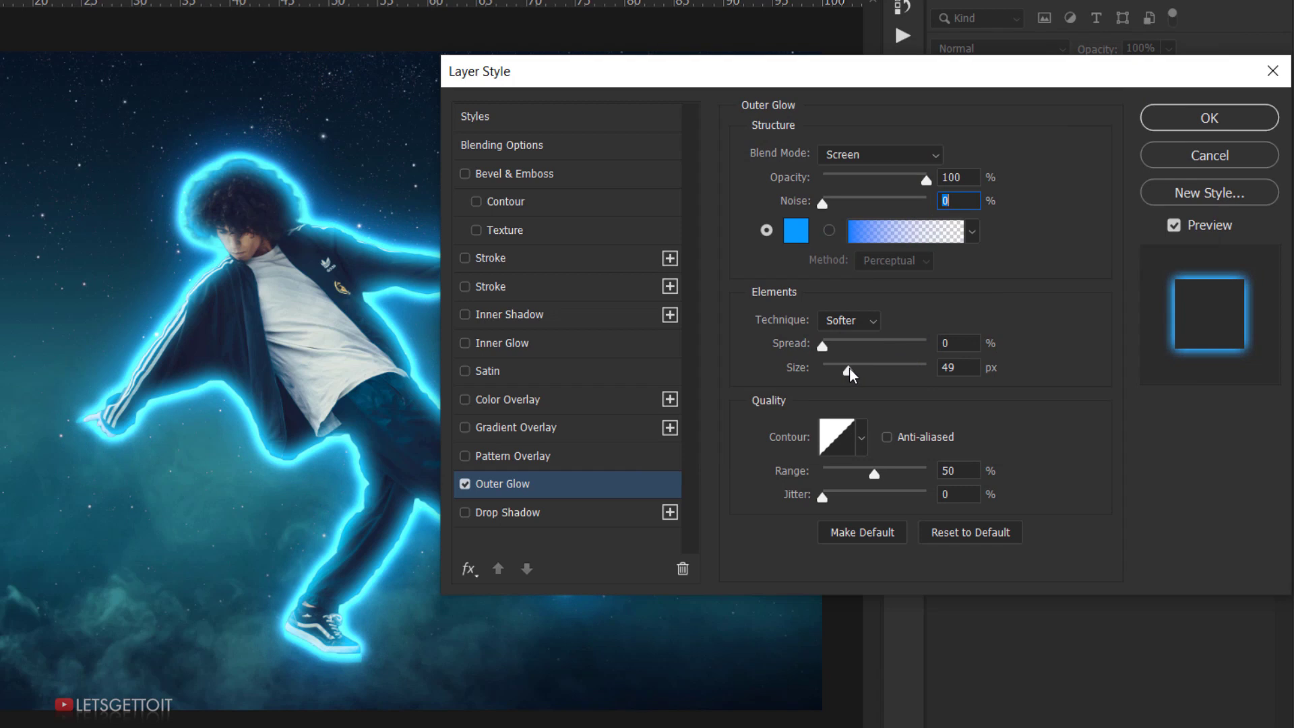
{"action": "left_click", "coordinate": [962, 369]}
{"action": "type", "text": "40"}
{"action": "left_click", "coordinate": [964, 495]}
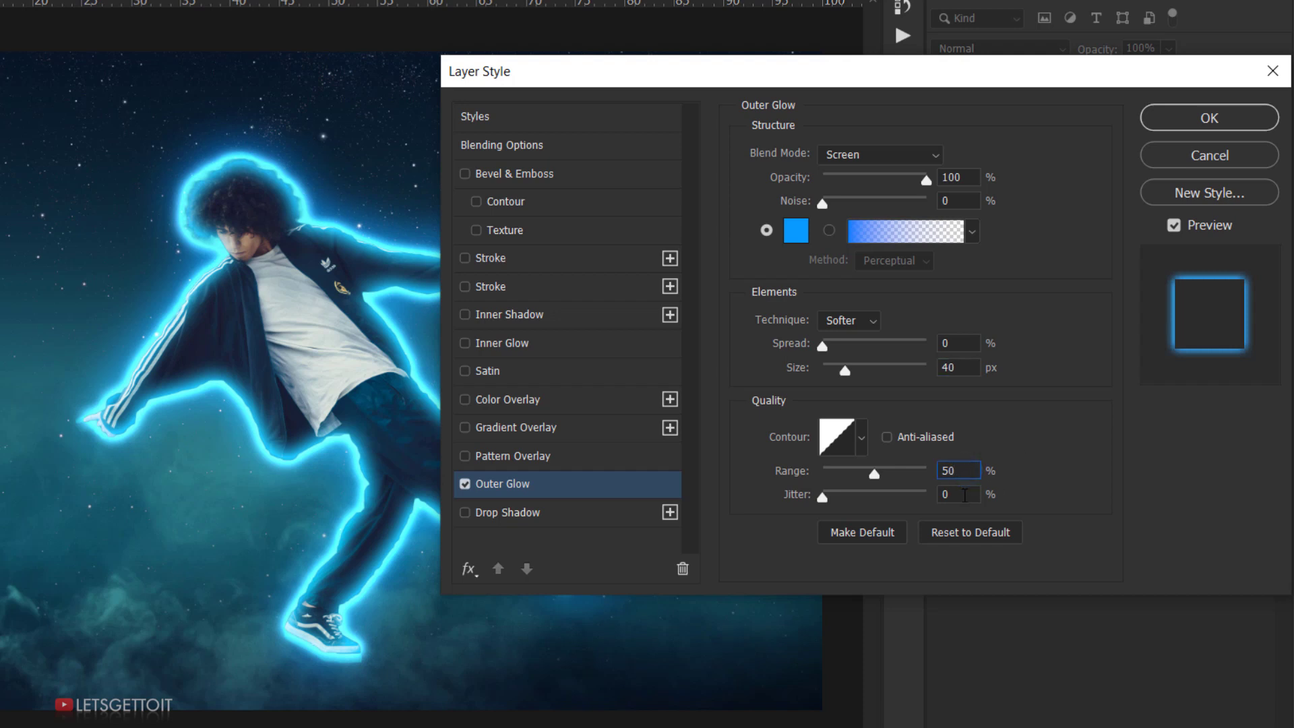
Add an inner glow to the Glow 4 layer with 100% opacity and a brighter cyan colour.
{"action": "left_click", "coordinate": [507, 343]}
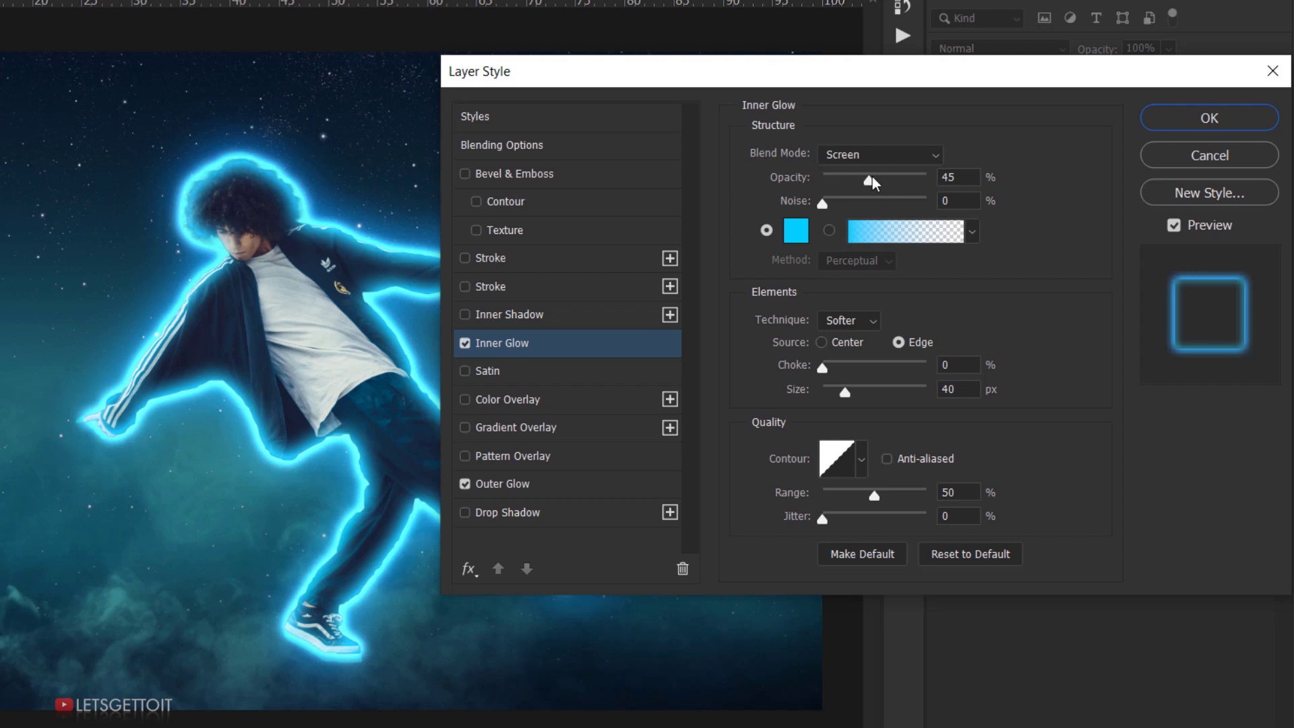
{"action": "left_click_drag", "start_coordinate": [869, 181], "coordinate": [953, 177]}
{"action": "left_click", "coordinate": [801, 229]}
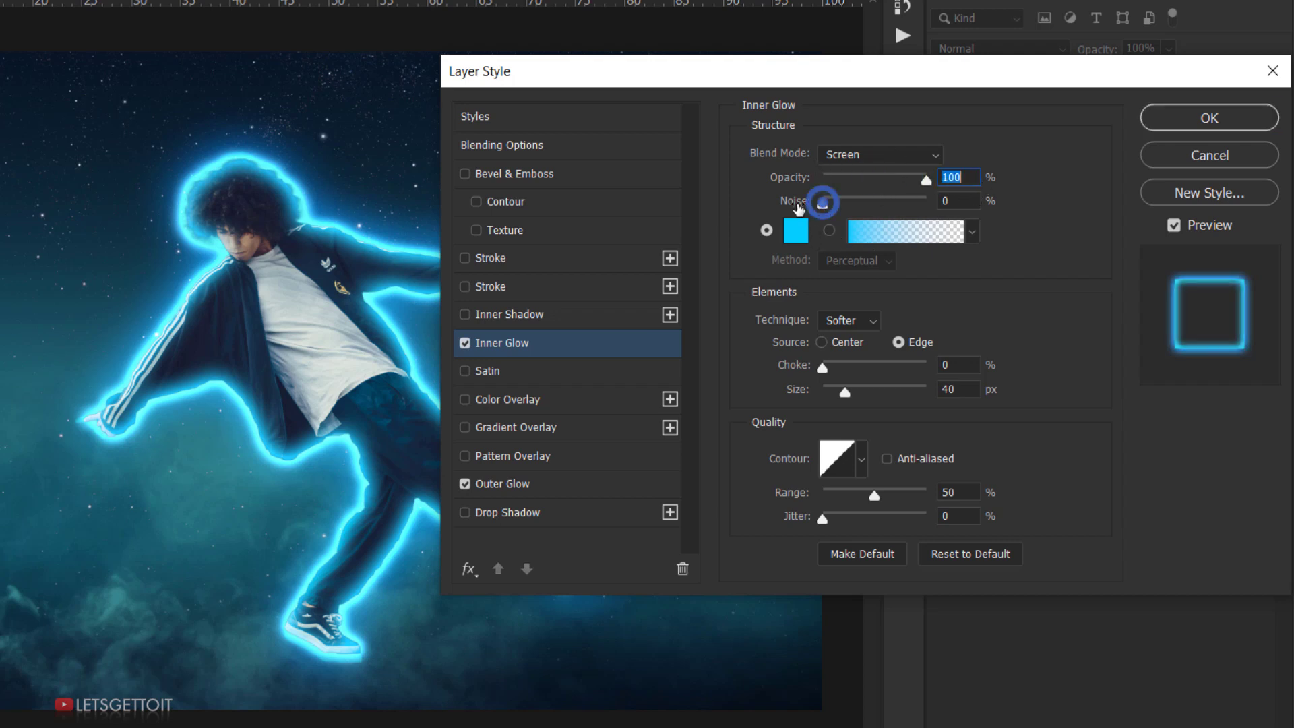
{"action": "left_click_drag", "start_coordinate": [969, 236], "coordinate": [970, 240]}
{"action": "left_click", "coordinate": [1150, 90]}
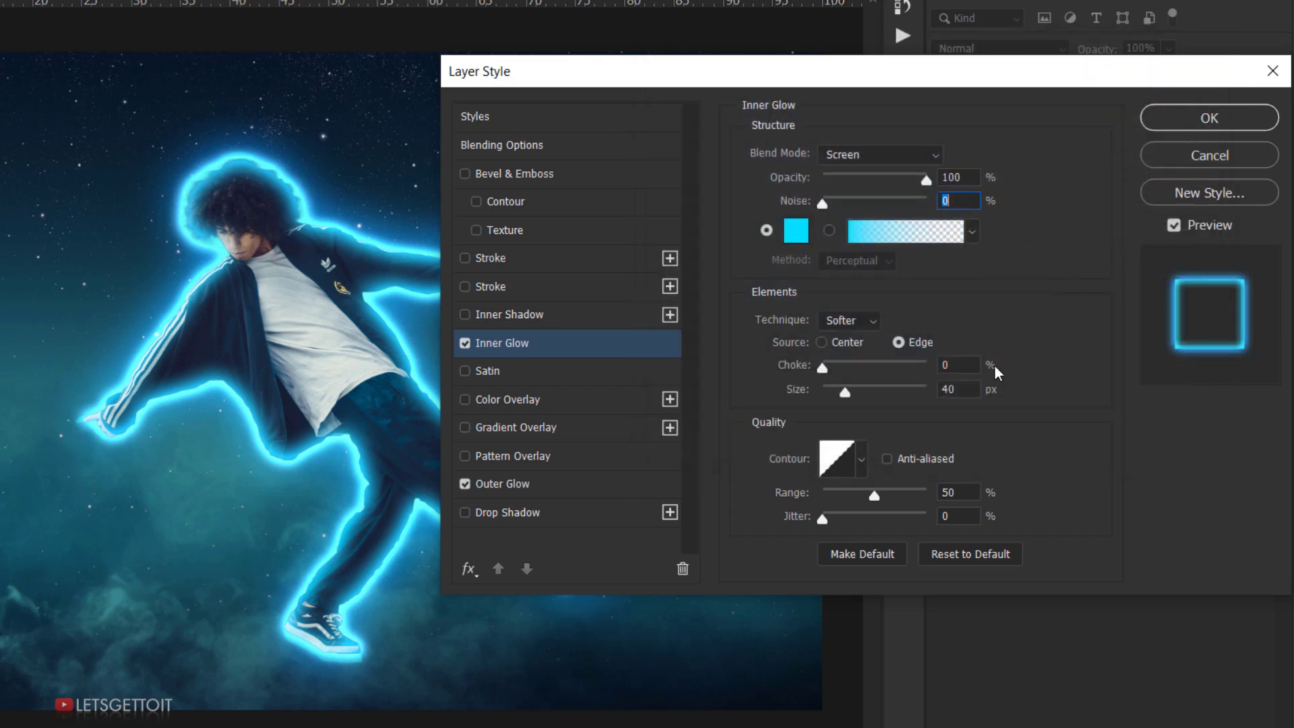
Keep the Glow 4 inner glow at 0% choke and 40 px size, and apply the layer style.
{"action": "left_click", "coordinate": [968, 362]}
{"action": "left_click", "coordinate": [968, 389]}
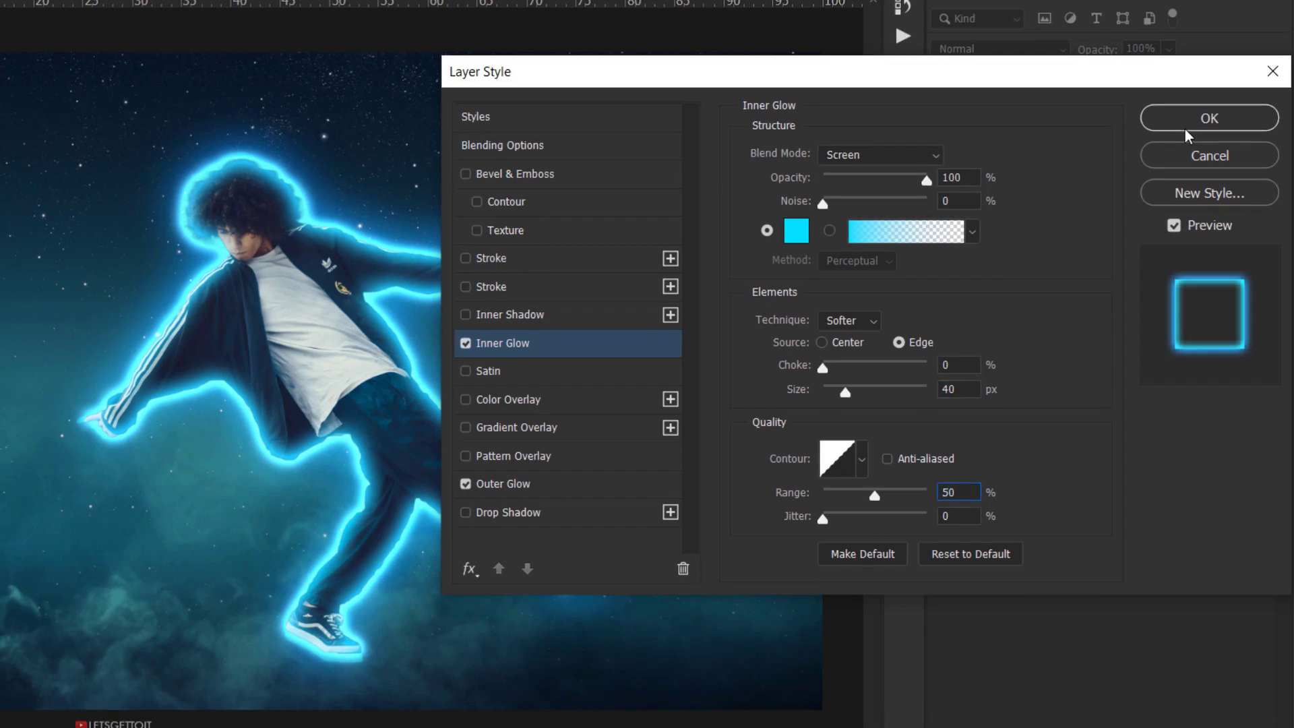
{"action": "left_click", "coordinate": [1207, 119]}
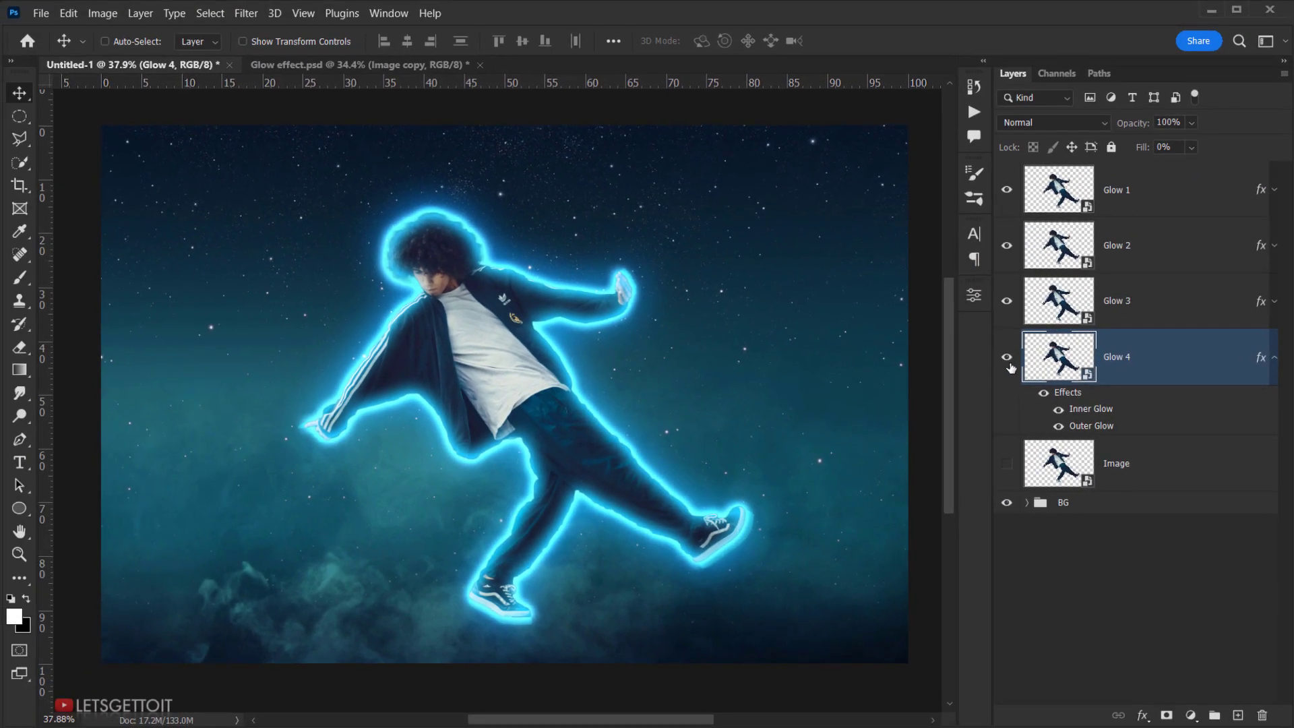
Scale the Glow 4 layer up proportionally to about 107% with Free Transform, extending it above and below the canvas.
{"action": "left_click", "coordinate": [1009, 364]}
{"action": "left_click", "coordinate": [1010, 364]}
{"action": "left_click", "coordinate": [1124, 354]}
{"action": "left_click", "coordinate": [69, 13]}
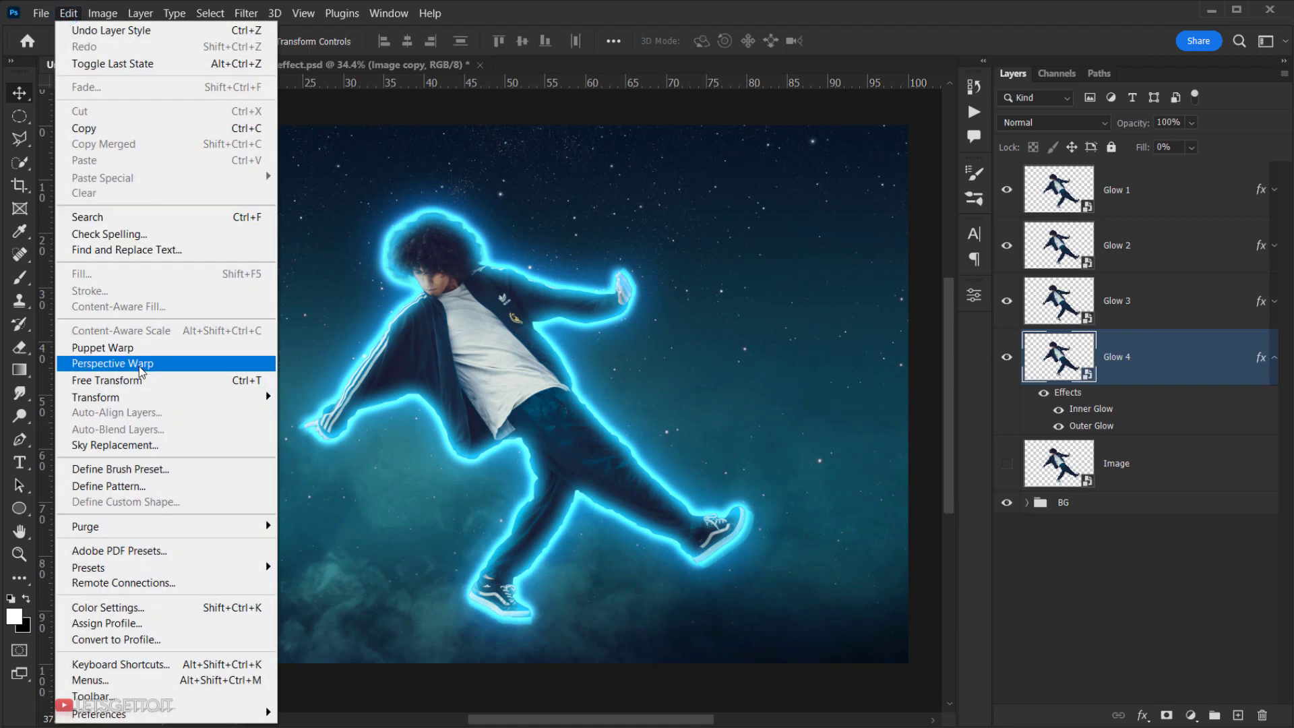
{"action": "left_click", "coordinate": [136, 380]}
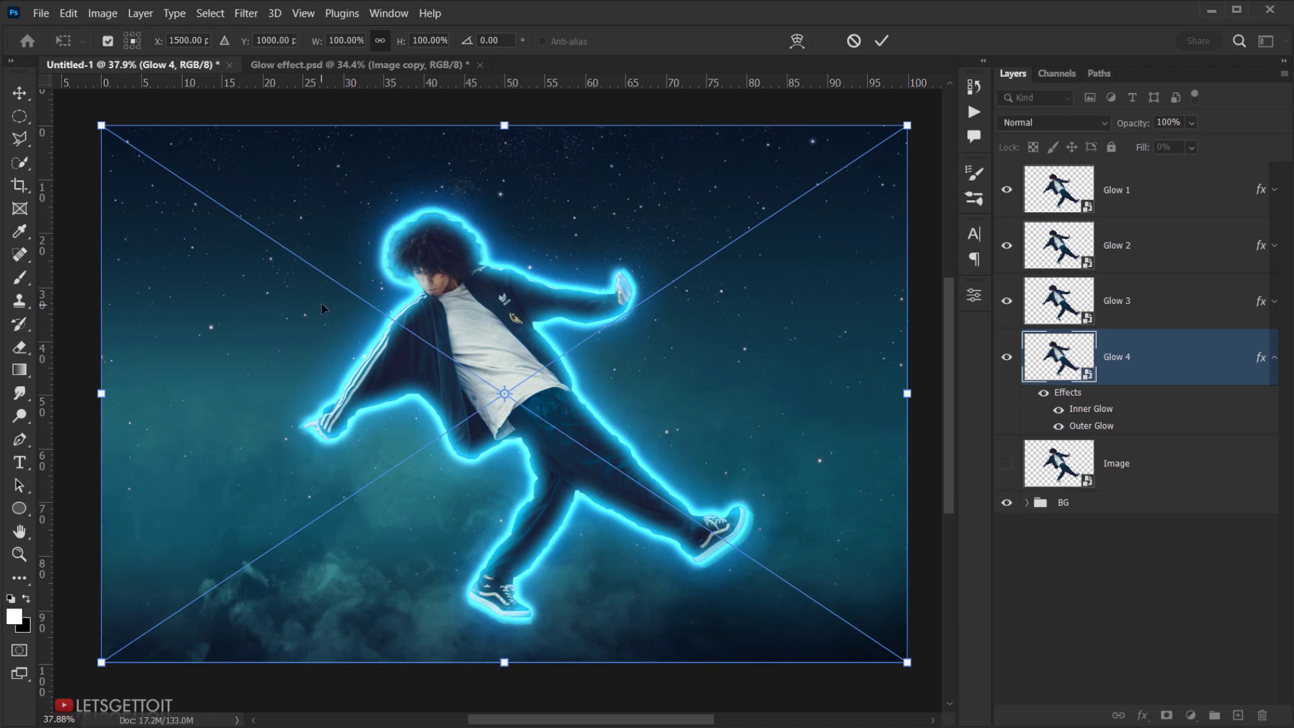
{"action": "scroll", "coordinate": [329, 304], "scroll_direction": "down", "scroll_amount": 1}
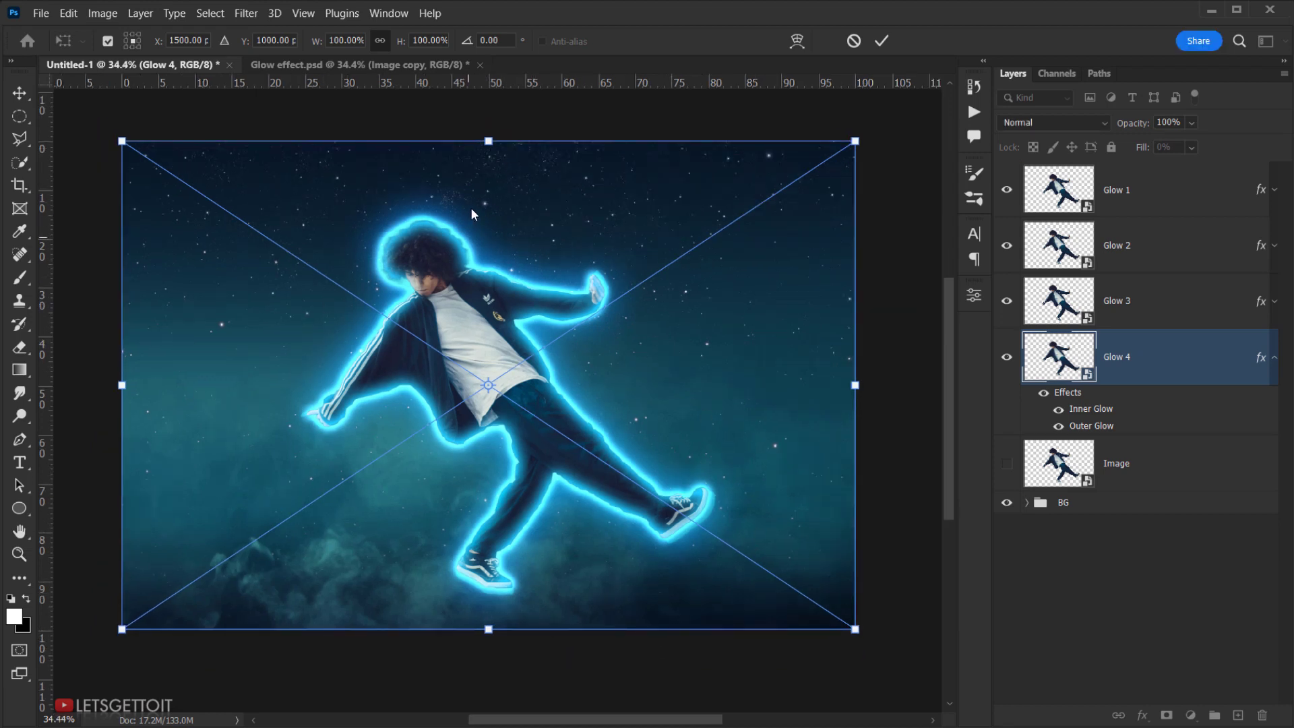
{"action": "left_click_drag", "start_coordinate": [489, 141], "coordinate": [488, 125]}
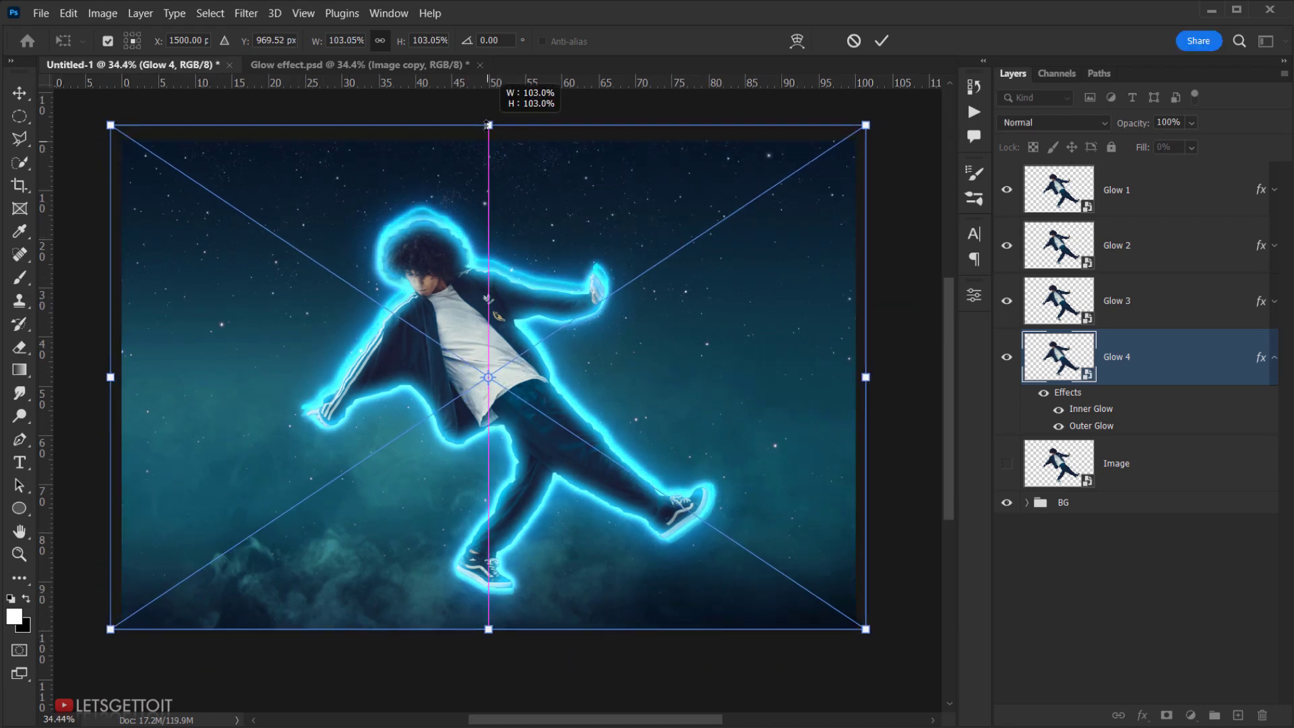
{"action": "left_click_drag", "start_coordinate": [488, 629], "coordinate": [488, 647]}
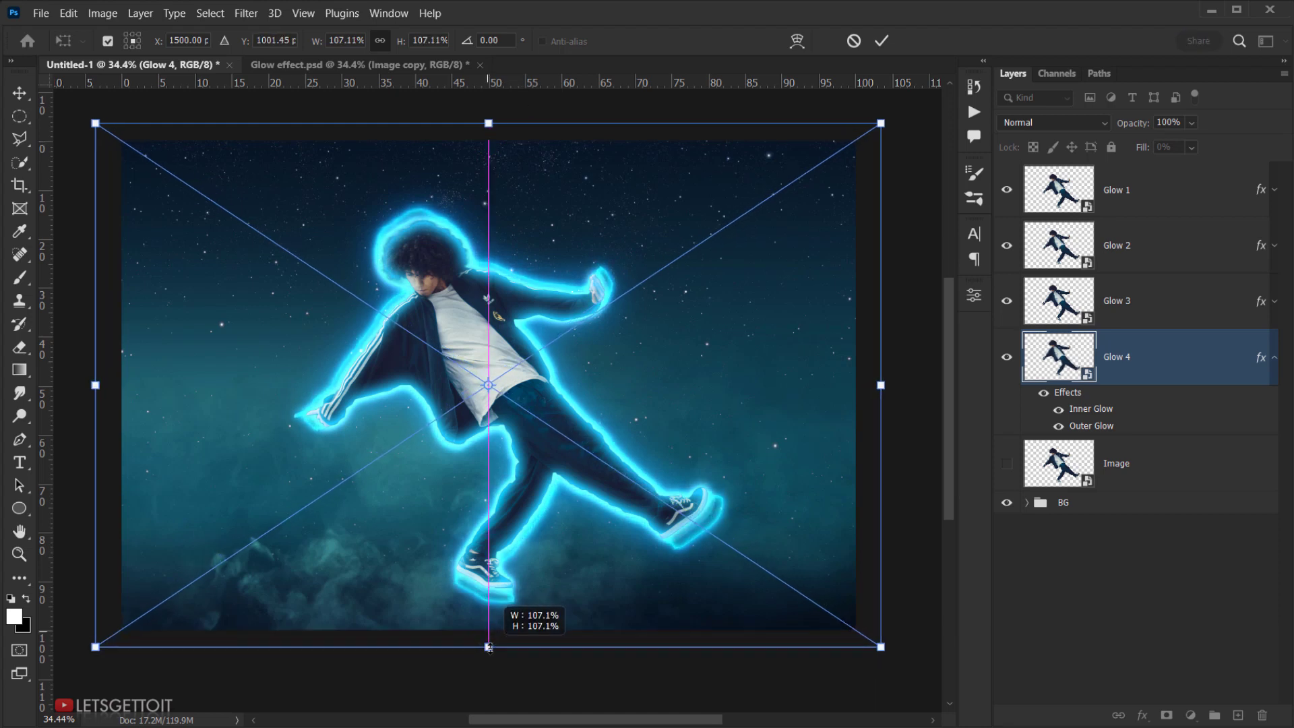
Rotate the enlarged Glow 4 layer to about -6.8°, offset it slightly up and left from the dancer, and apply the transform.
{"action": "left_click_drag", "start_coordinate": [920, 563], "coordinate": [927, 530]}
{"action": "left_click_drag", "start_coordinate": [655, 594], "coordinate": [654, 586]}
{"action": "left_click_drag", "start_coordinate": [919, 281], "coordinate": [954, 265]}
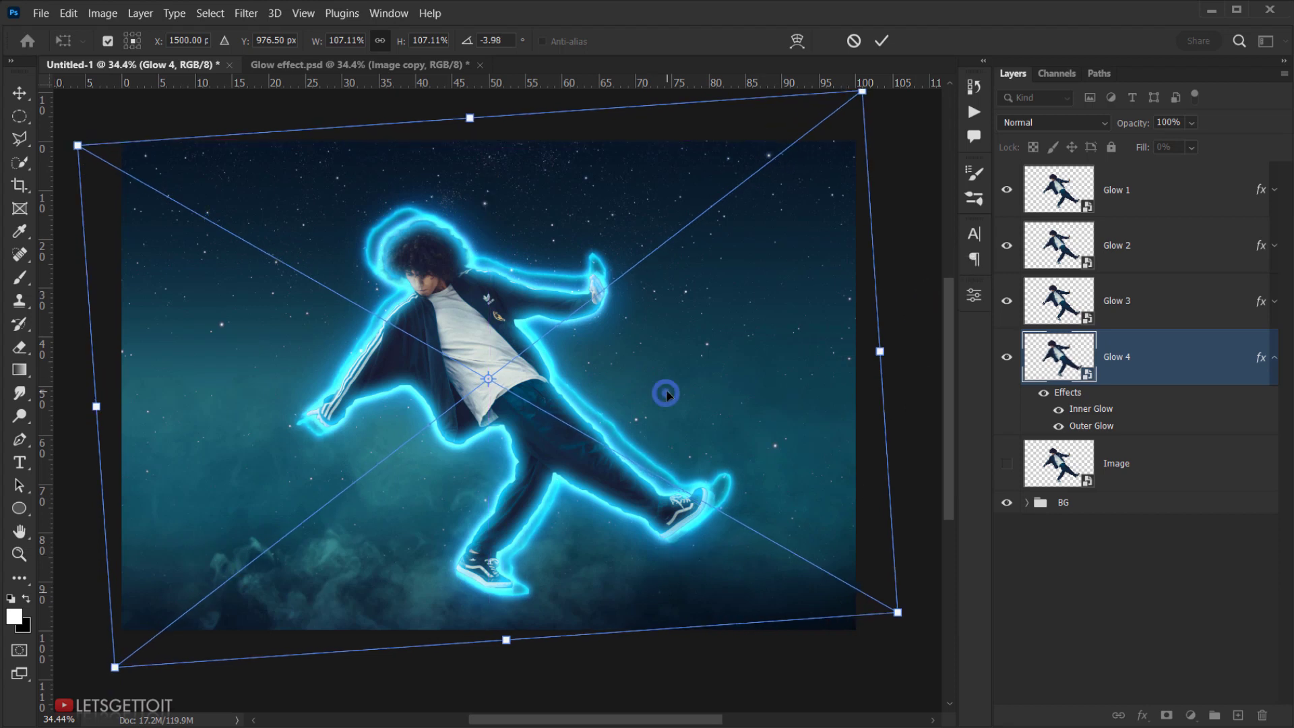
{"action": "left_click_drag", "start_coordinate": [665, 390], "coordinate": [662, 401]}
{"action": "left_click_drag", "start_coordinate": [924, 416], "coordinate": [924, 404]}
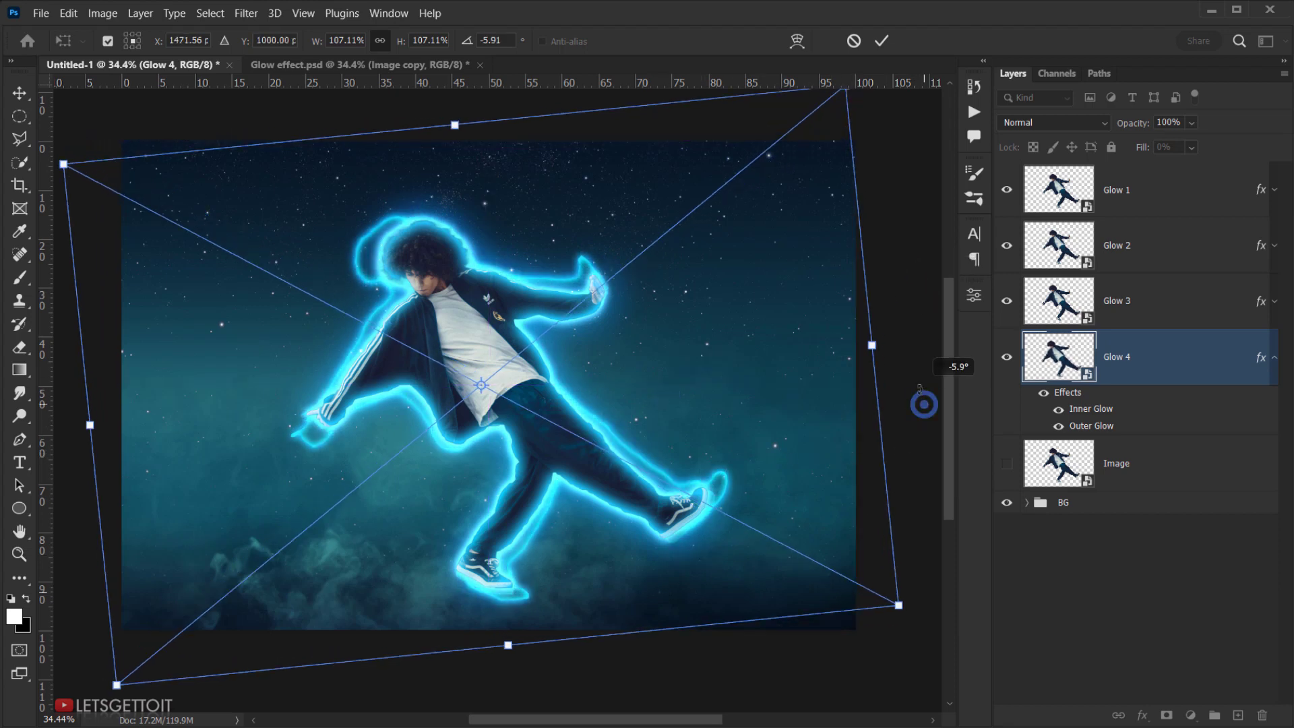
{"action": "left_click_drag", "start_coordinate": [627, 559], "coordinate": [636, 550]}
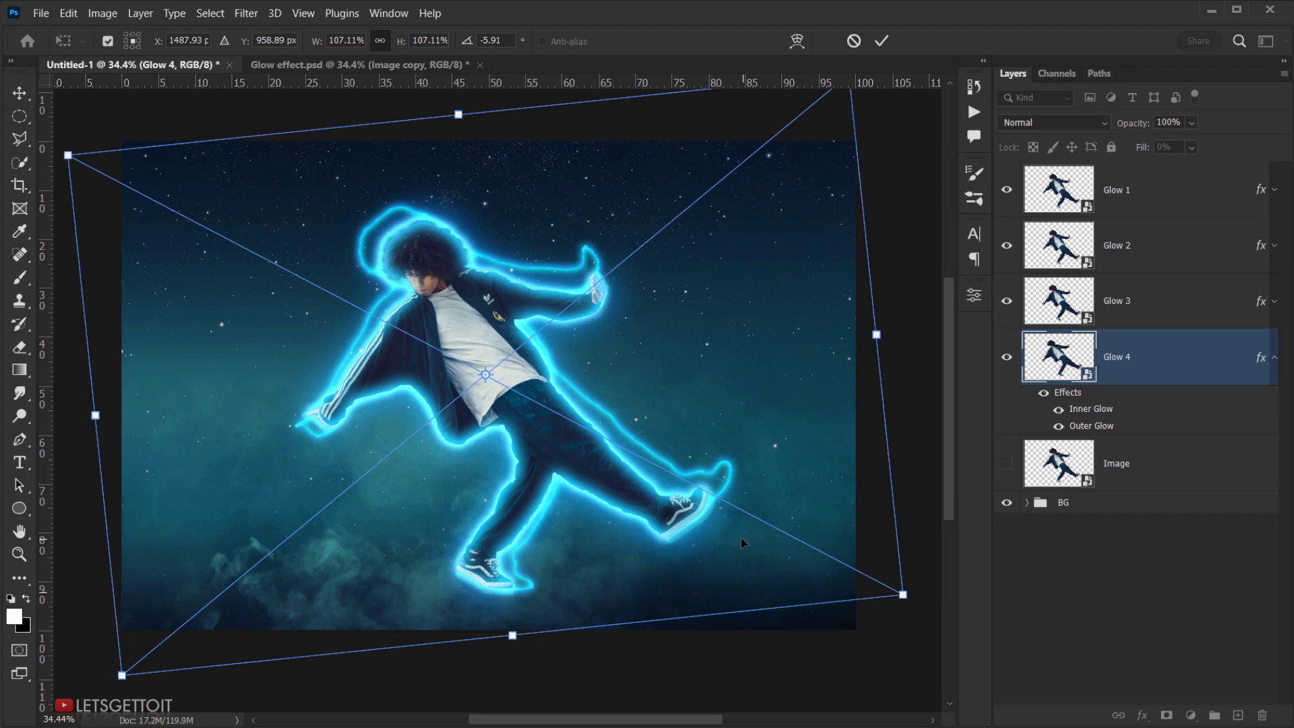
{"action": "left_click_drag", "start_coordinate": [101, 696], "coordinate": [106, 703]}
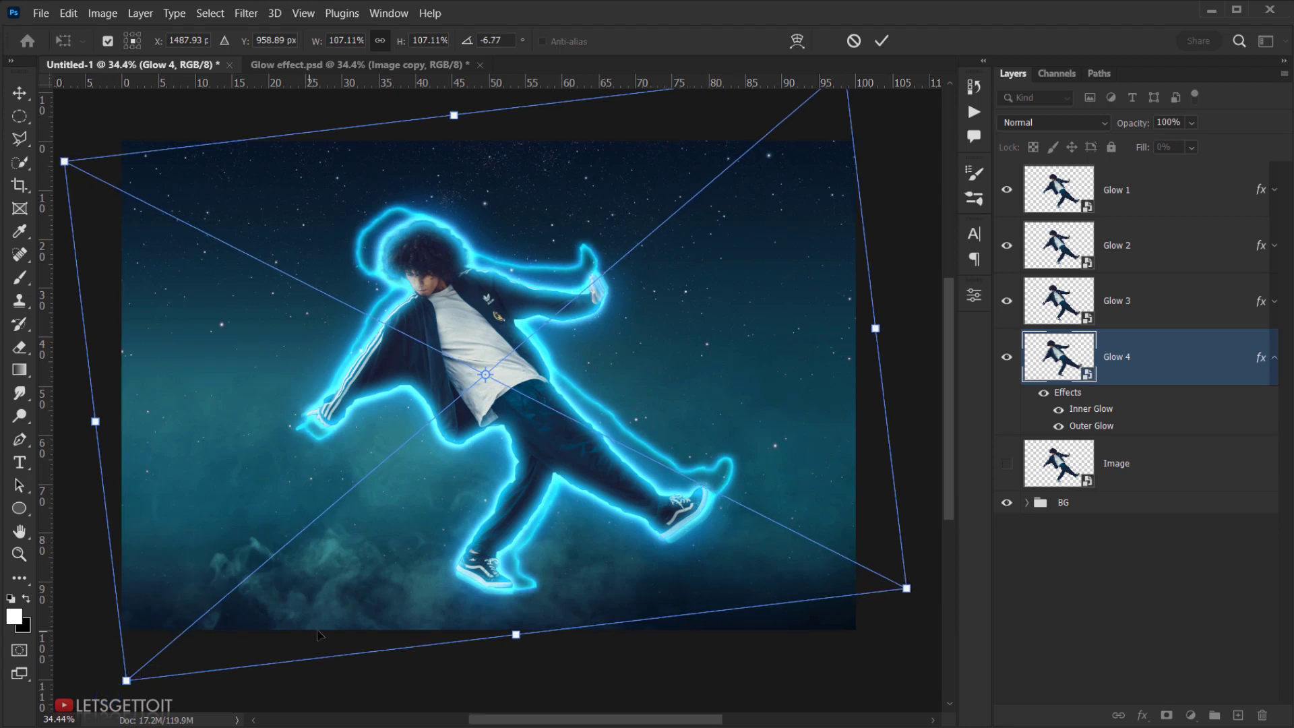
{"action": "left_click_drag", "start_coordinate": [499, 581], "coordinate": [494, 587]}
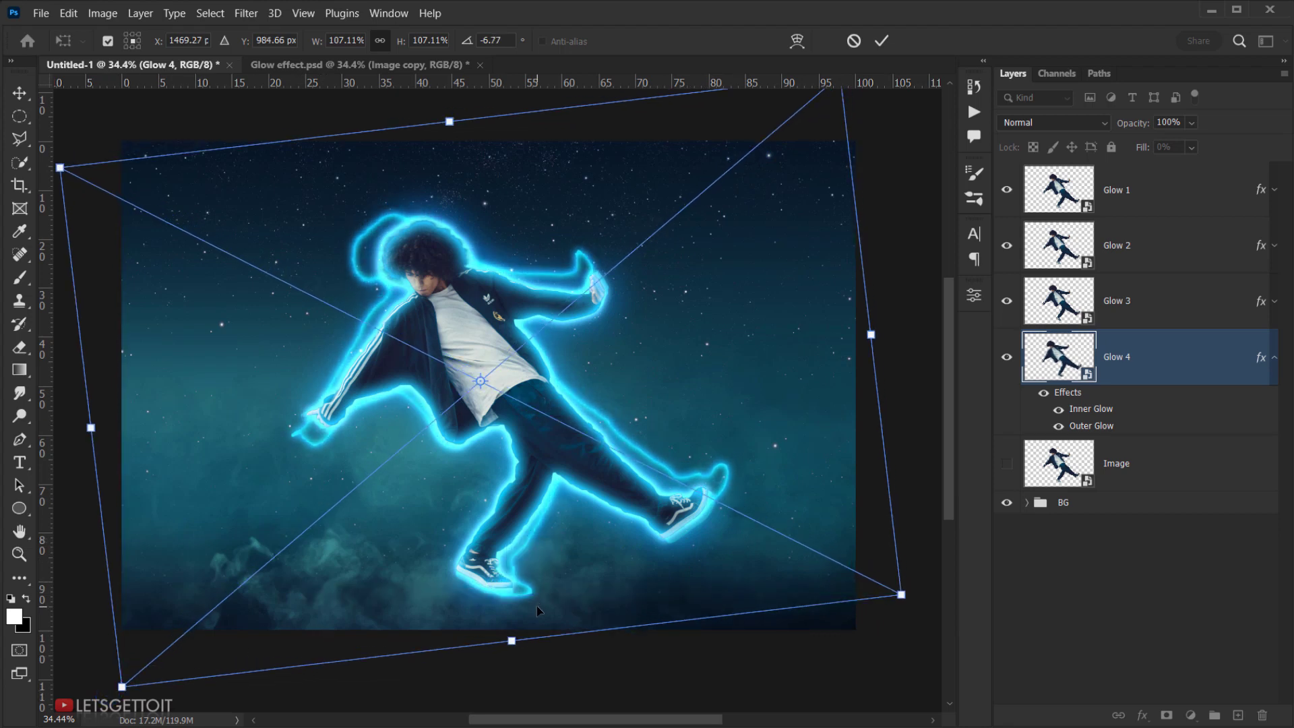
{"action": "left_click", "coordinate": [883, 40]}
{"action": "scroll", "coordinate": [428, 425], "scroll_direction": "up", "scroll_amount": 2}
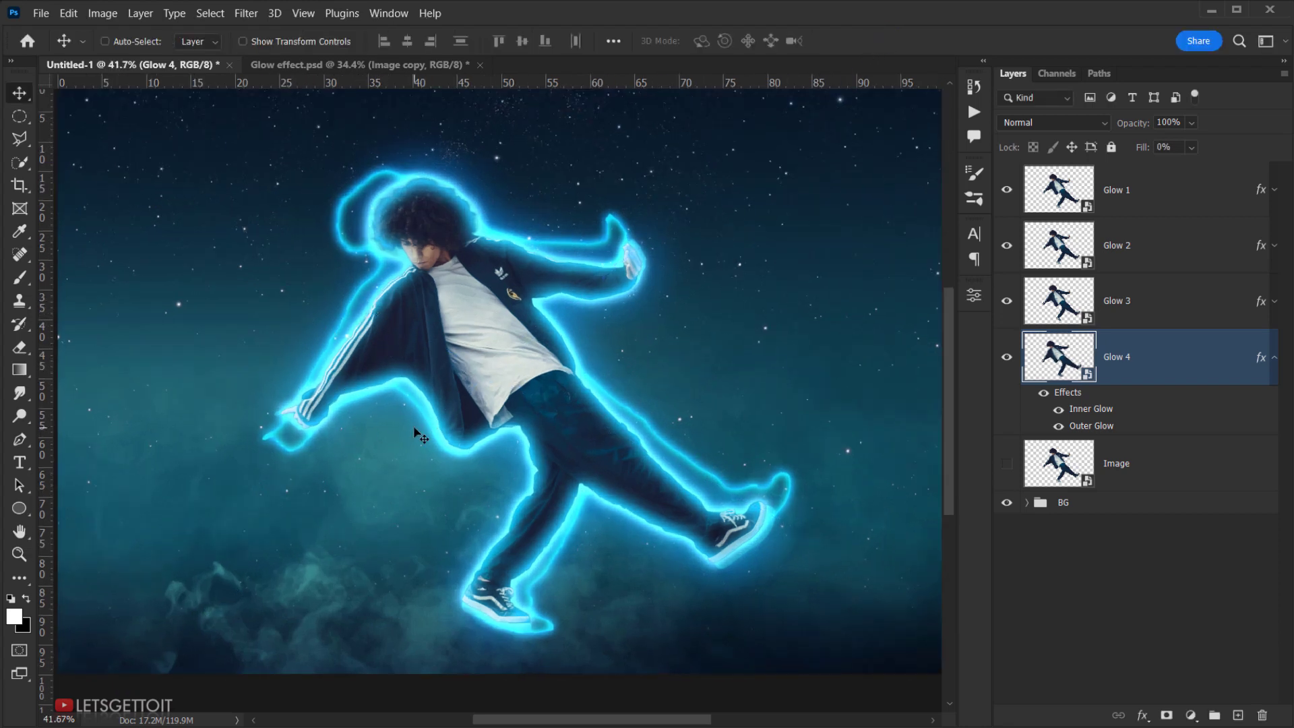
{"action": "key", "text": "ctrl+0"}
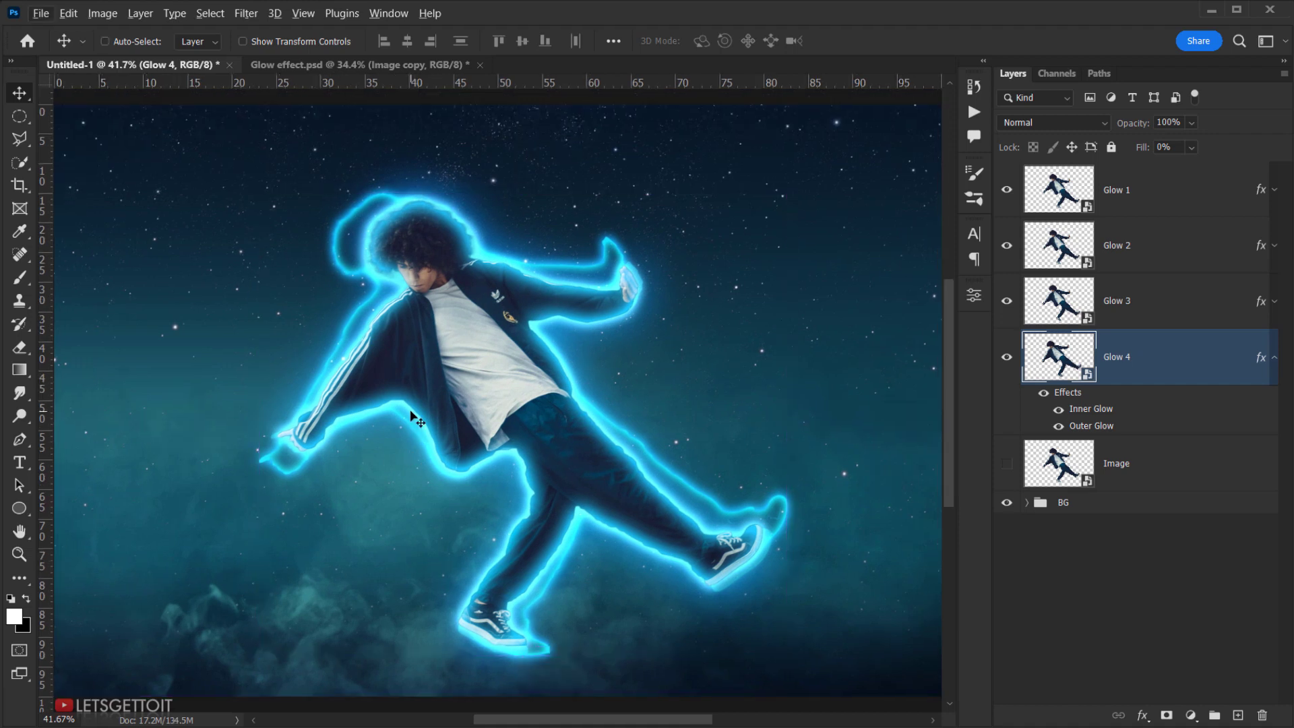
{"action": "scroll", "coordinate": [416, 419], "scroll_direction": "down", "scroll_amount": 1}
Collapse the Glow 4 effects list, then rename the hidden Image layer as Glow 5 and make it visible.
{"action": "left_click", "coordinate": [1275, 357]}
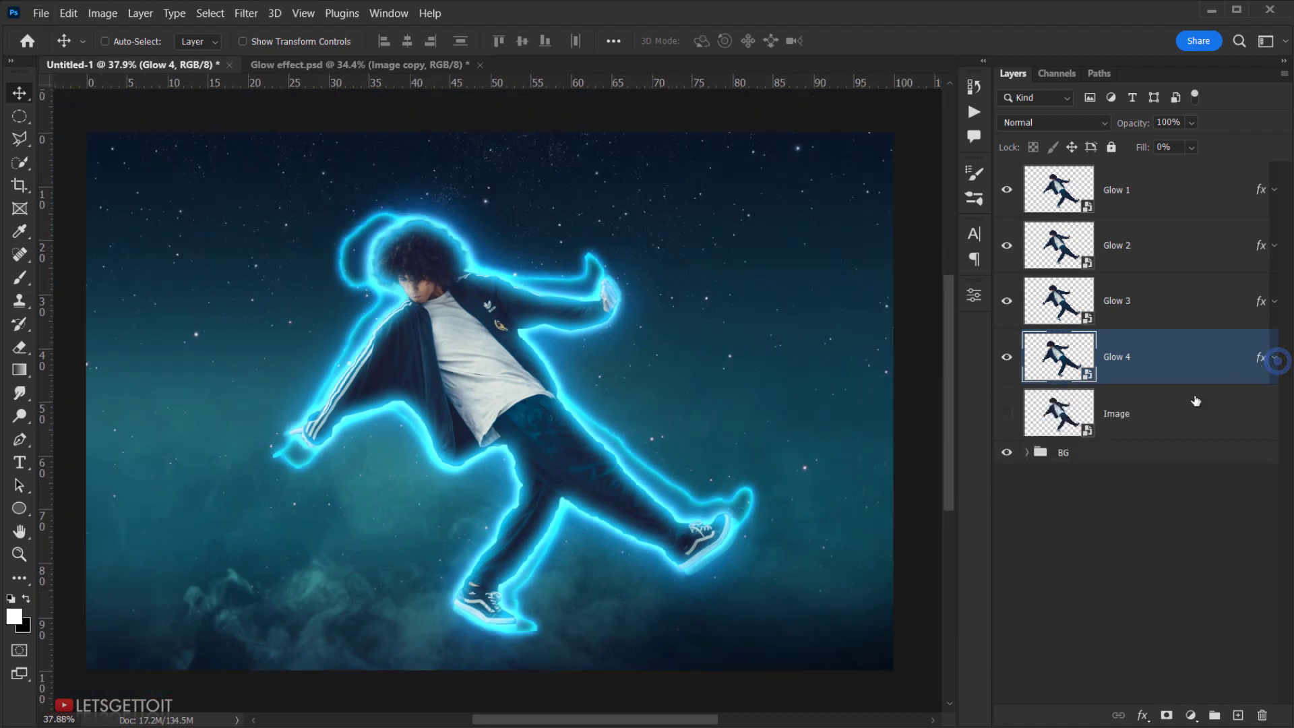
{"action": "left_click", "coordinate": [1170, 411]}
{"action": "double_click", "coordinate": [1119, 413]}
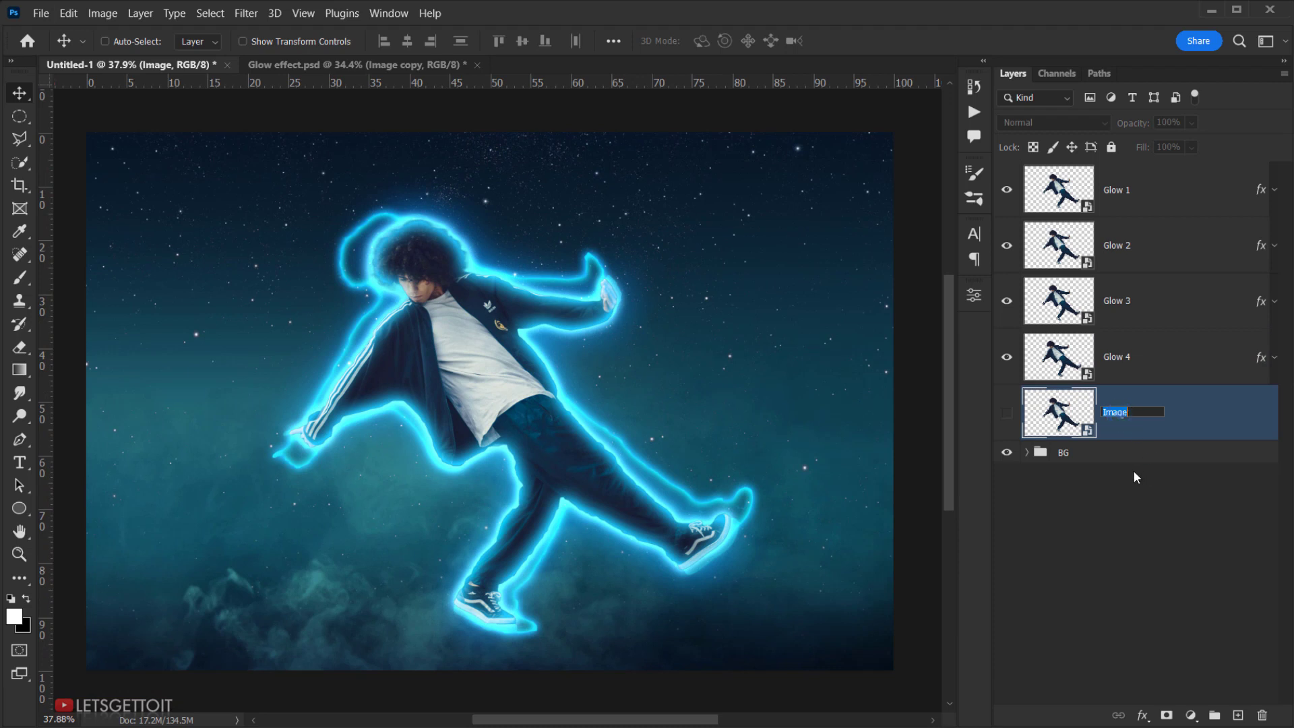
{"action": "type", "text": "Glow 5"}
{"action": "key", "text": "Return"}
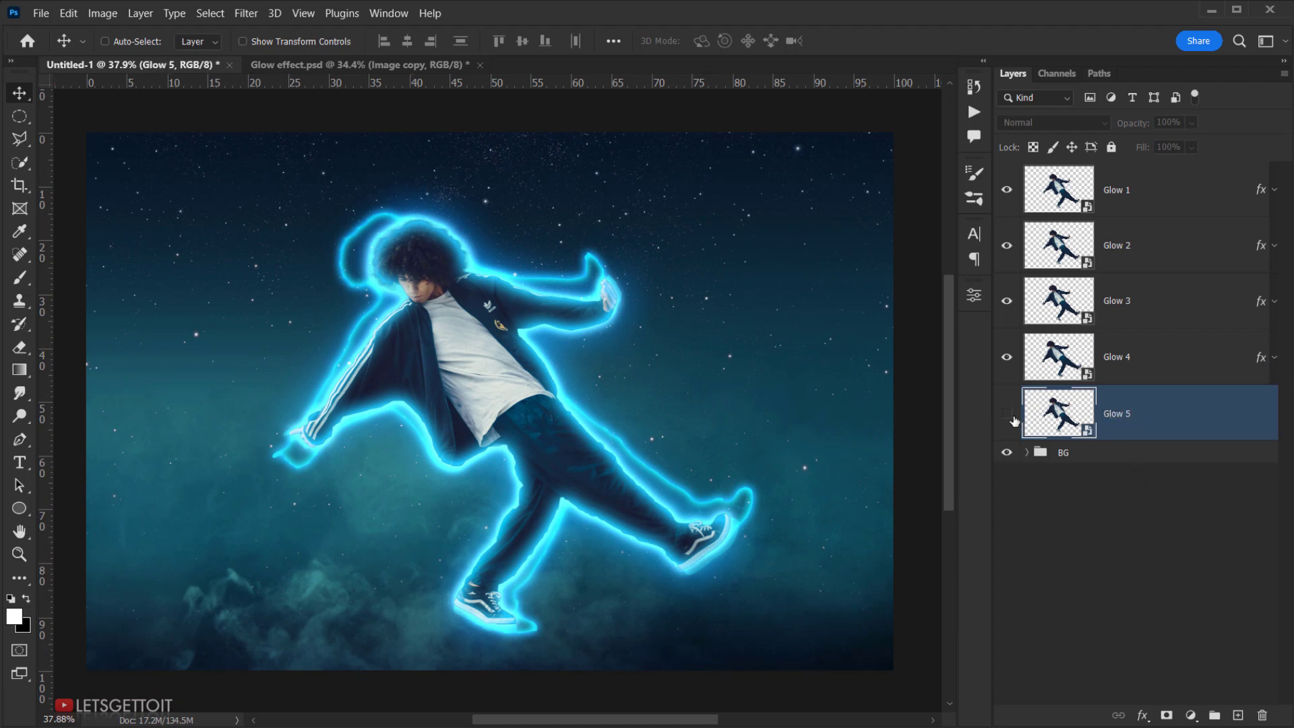
{"action": "left_click", "coordinate": [1006, 413]}
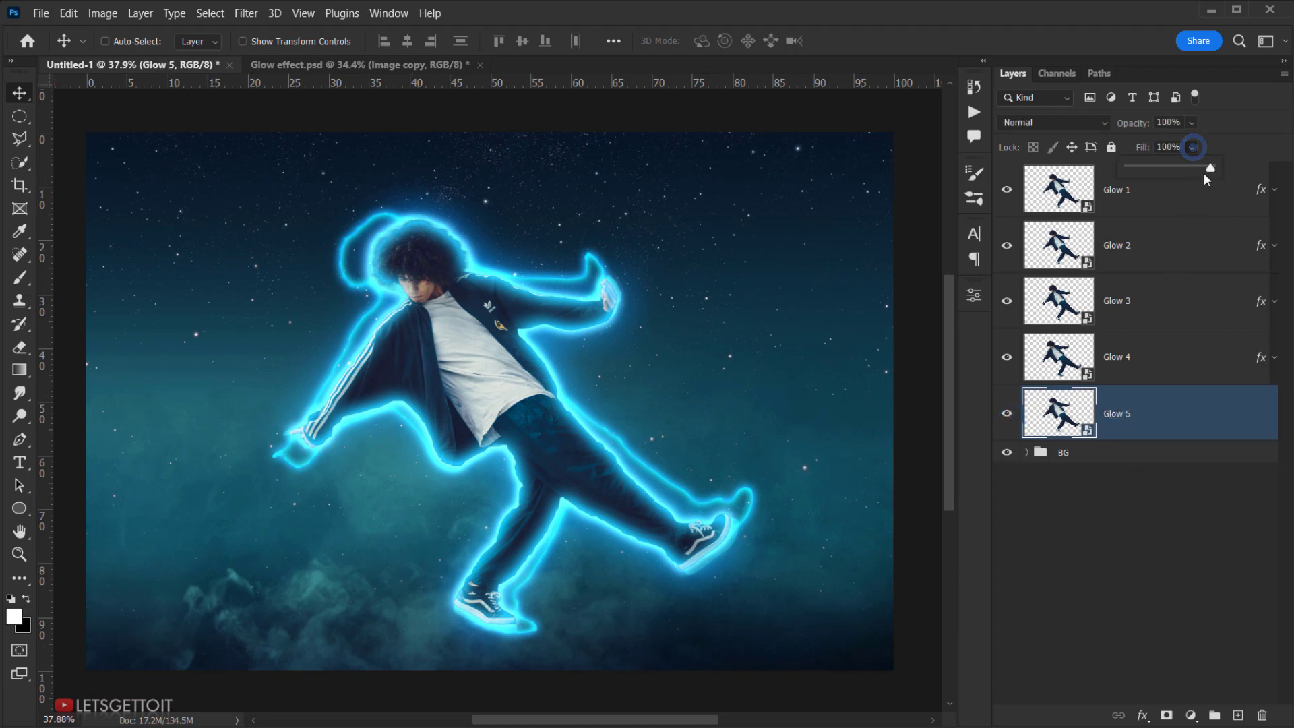
Set the Glow 5 layer's fill to 0% and add an outer glow with 100% opacity.
{"action": "left_click_drag", "start_coordinate": [1207, 168], "coordinate": [1110, 168]}
{"action": "left_click", "coordinate": [1141, 416]}
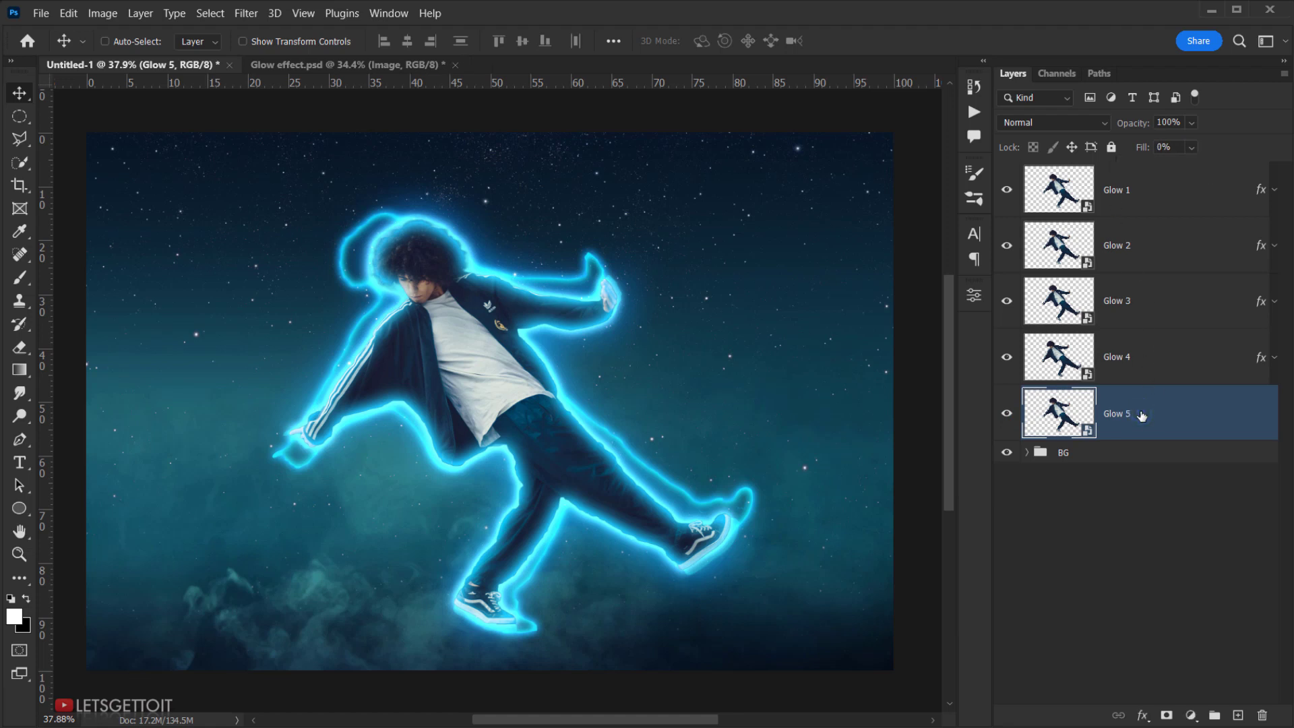
{"action": "left_click", "coordinate": [1146, 713]}
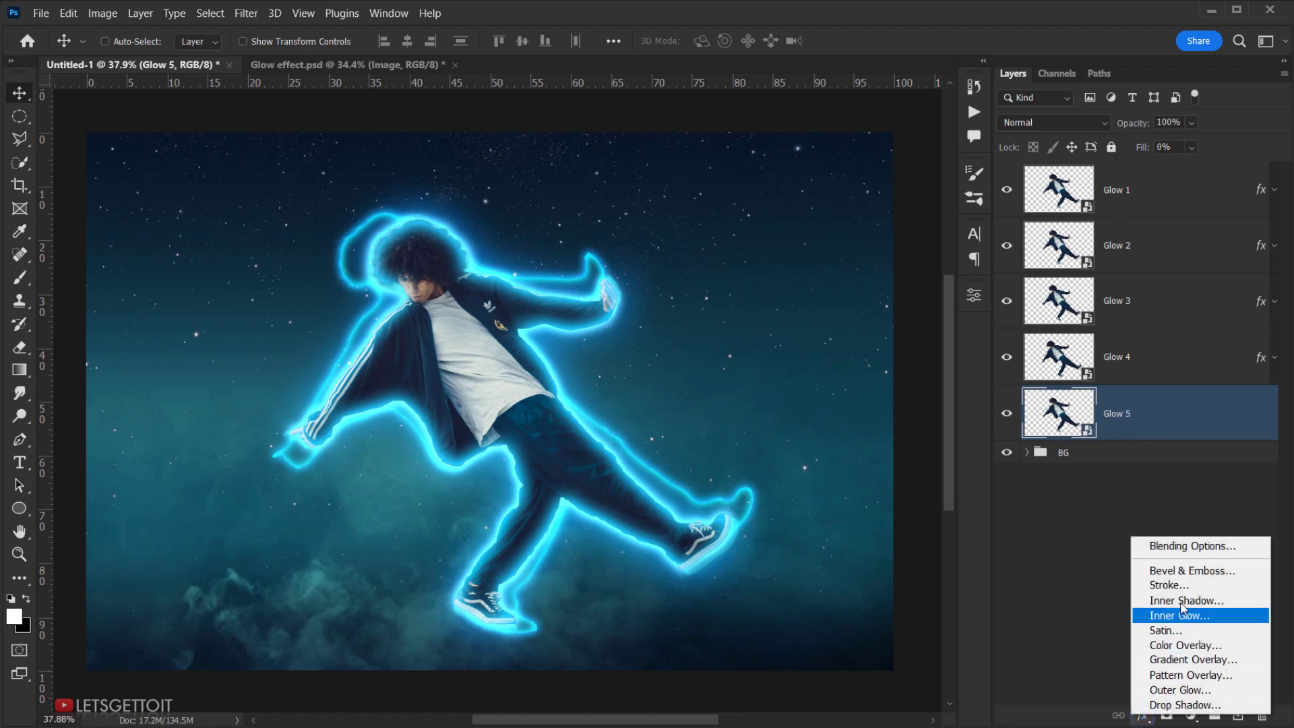
{"action": "left_click", "coordinate": [1198, 551]}
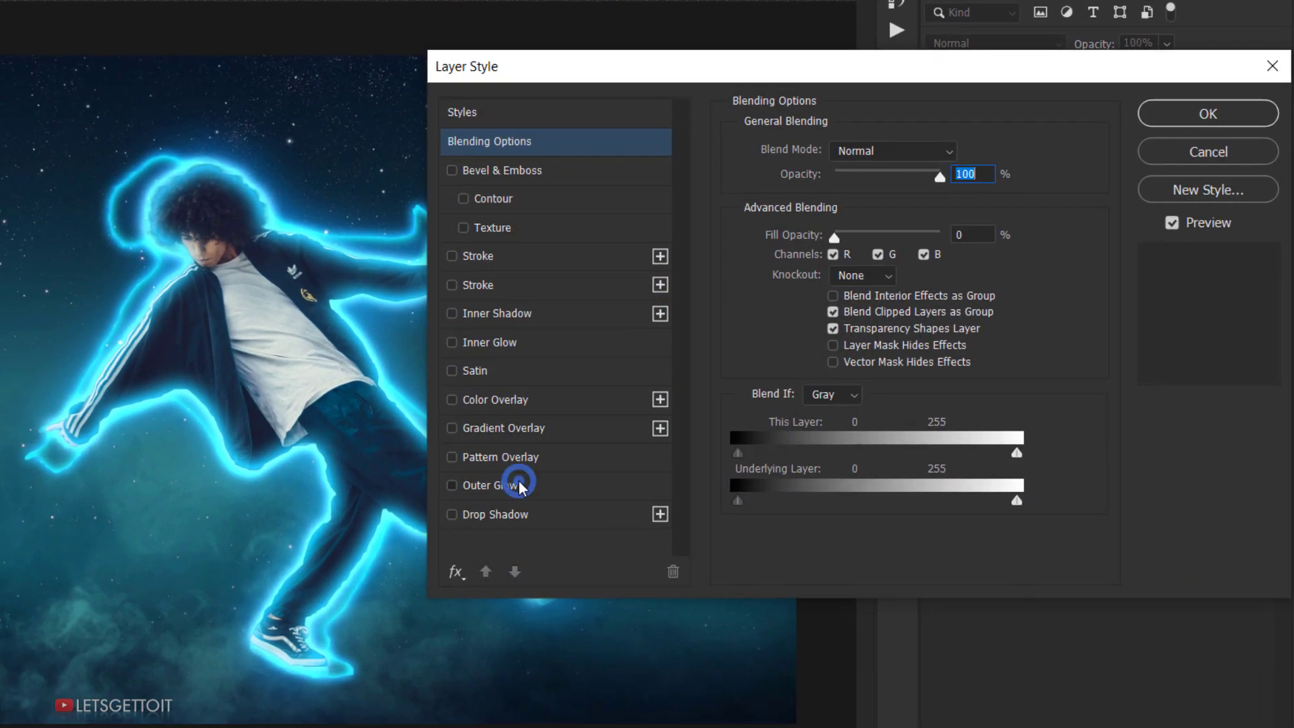
{"action": "left_click", "coordinate": [521, 485]}
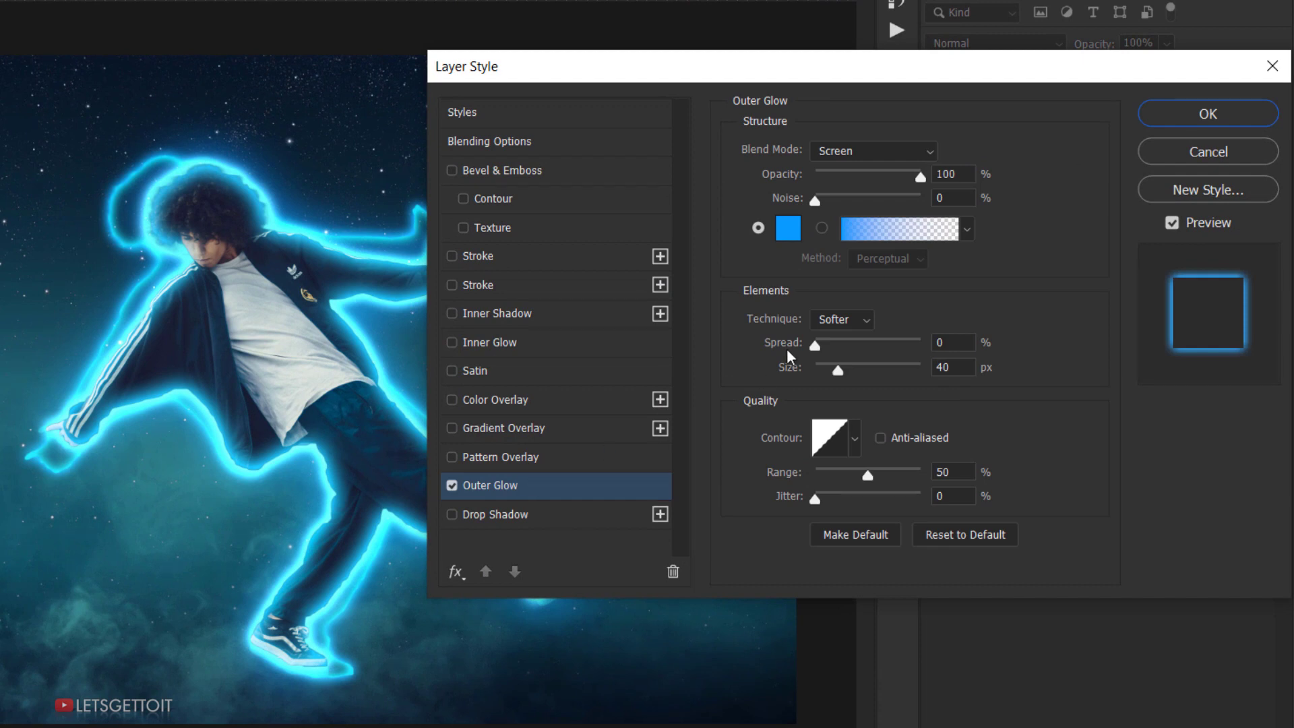
{"action": "left_click", "coordinate": [966, 176]}
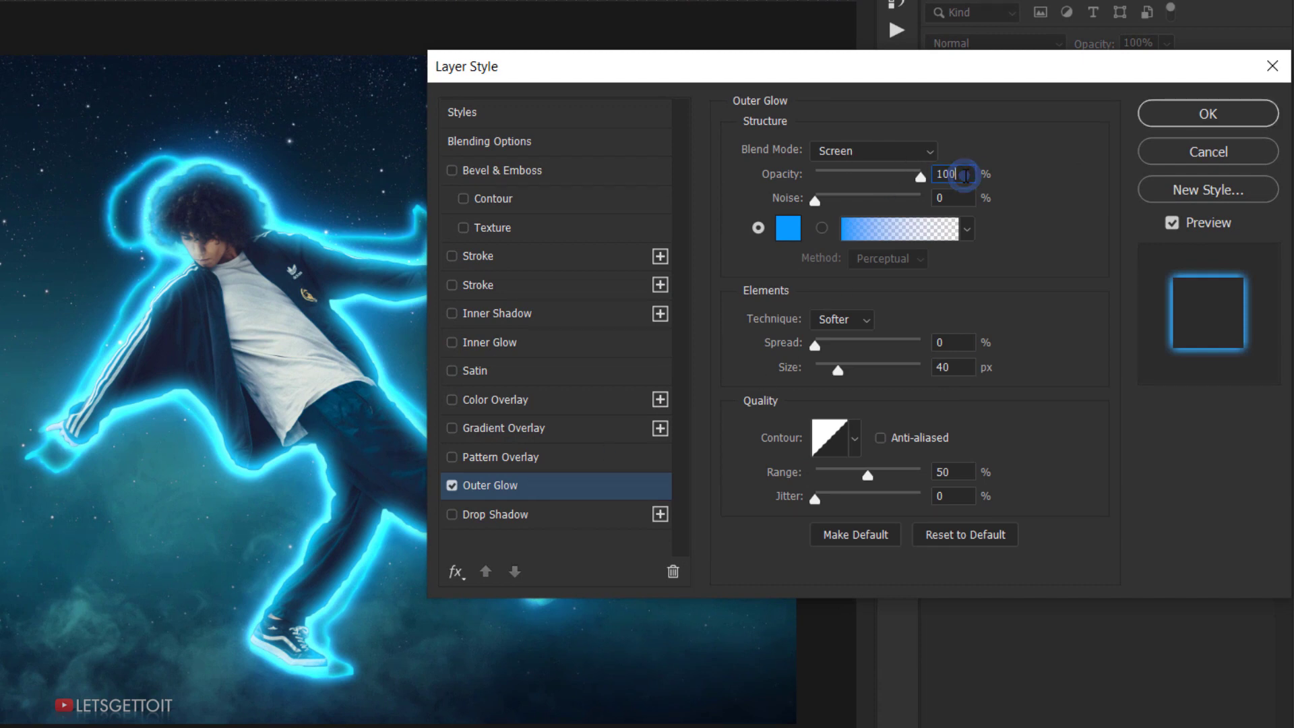
Change the Glow 5 outer glow colour to orange ff8309, with a hue of 30°.
{"action": "left_click", "coordinate": [788, 228]}
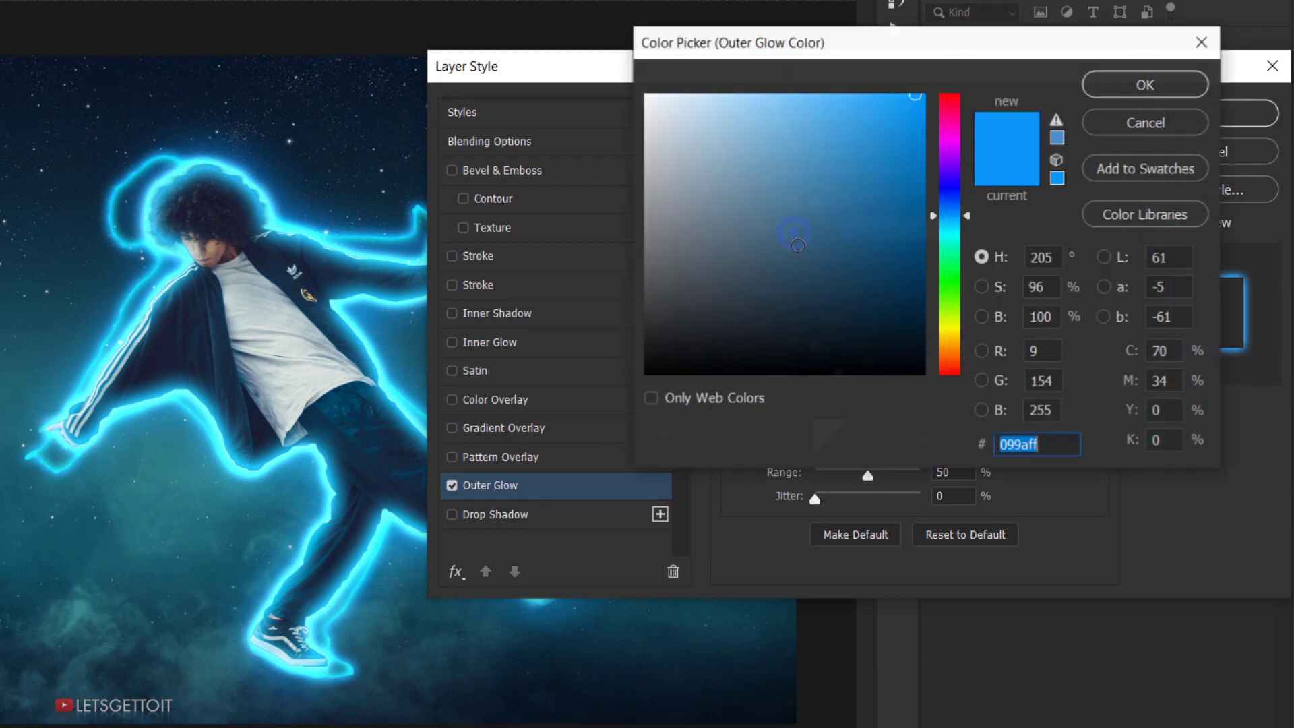
{"action": "left_click", "coordinate": [964, 357]}
{"action": "left_click_drag", "start_coordinate": [964, 359], "coordinate": [964, 355]}
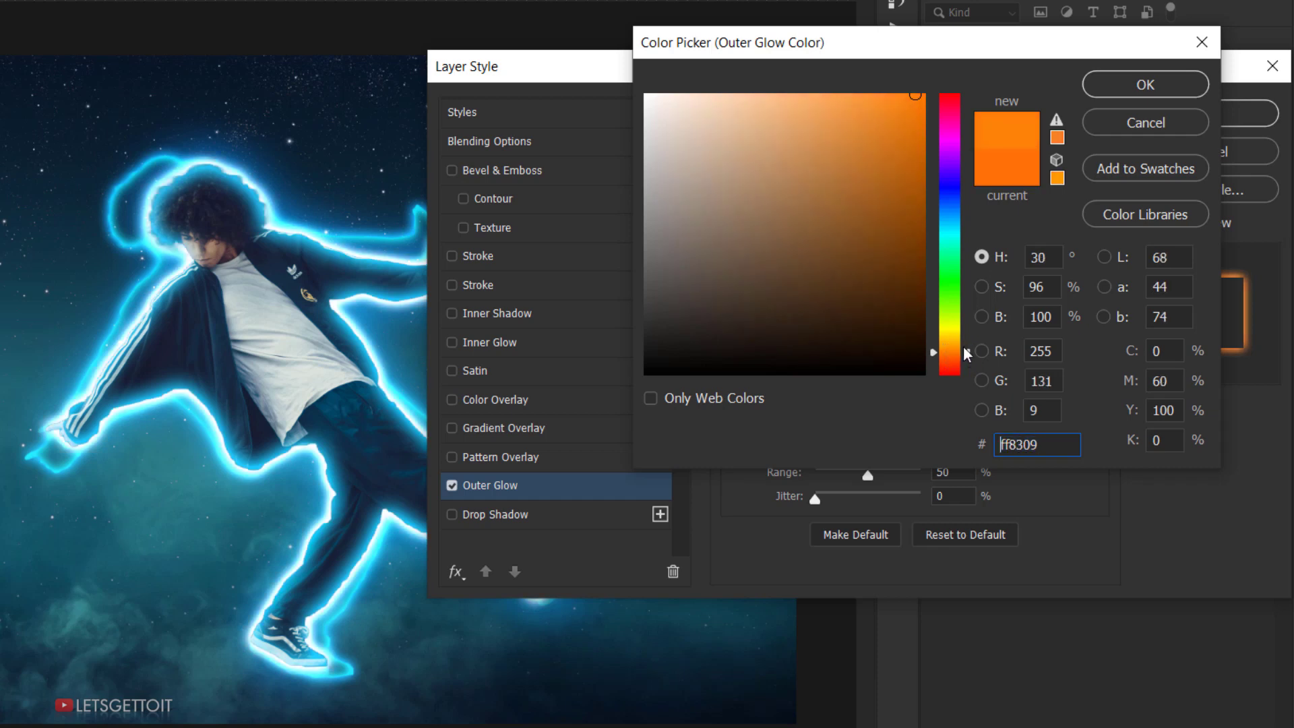
{"action": "left_click", "coordinate": [1133, 86]}
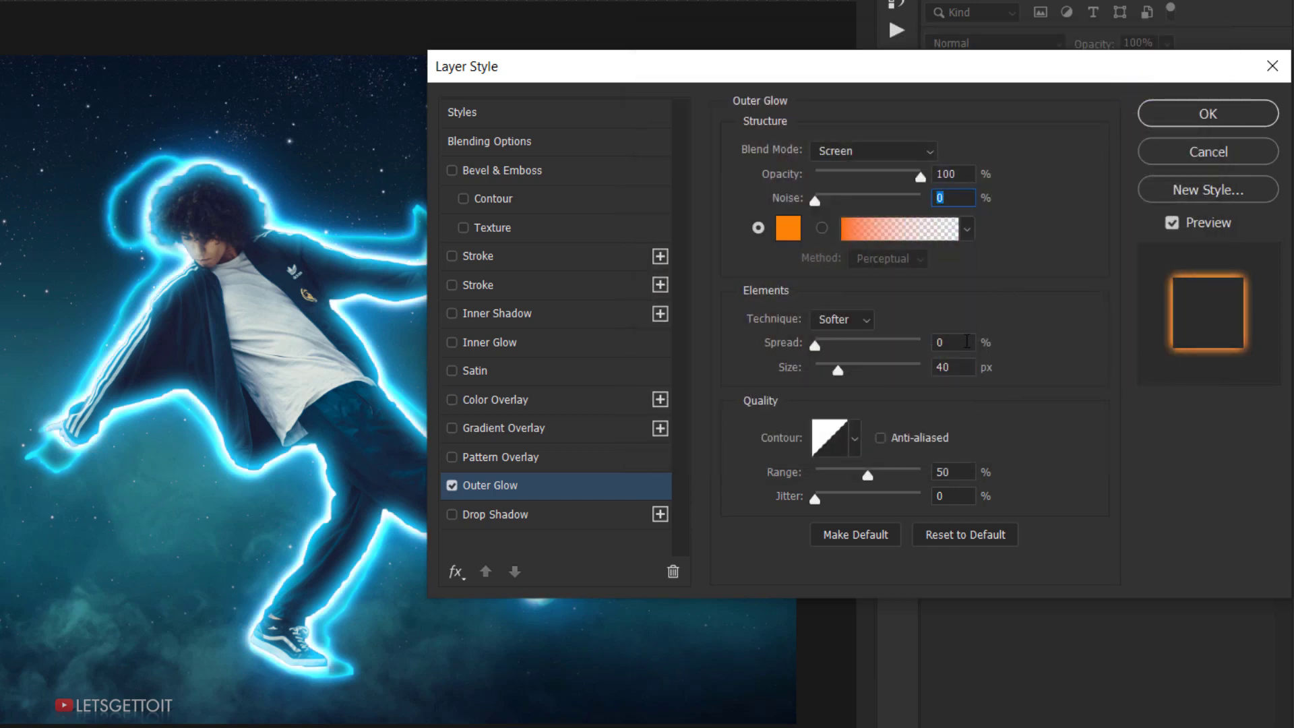
Set the Glow 5 outer glow's size to 30 px, keeping 0% spread and 50% range.
{"action": "left_click", "coordinate": [965, 342]}
{"action": "left_click", "coordinate": [968, 368]}
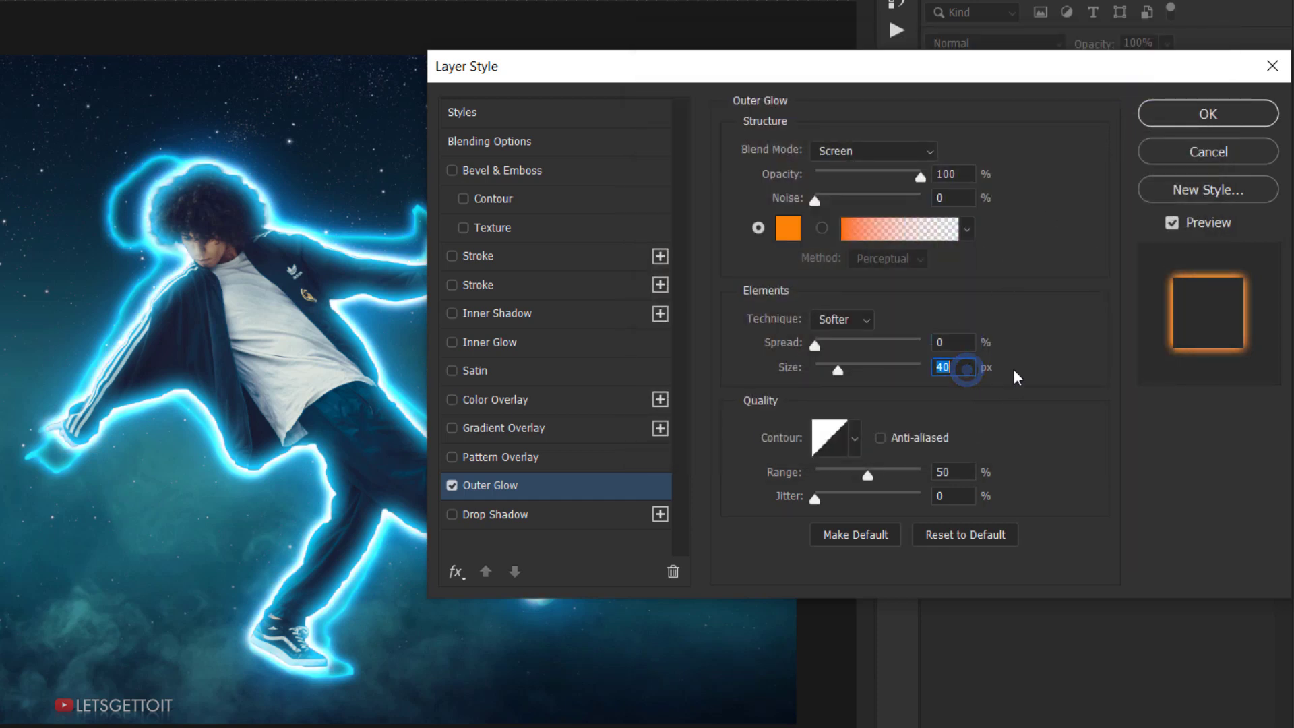
{"action": "type", "text": "30"}
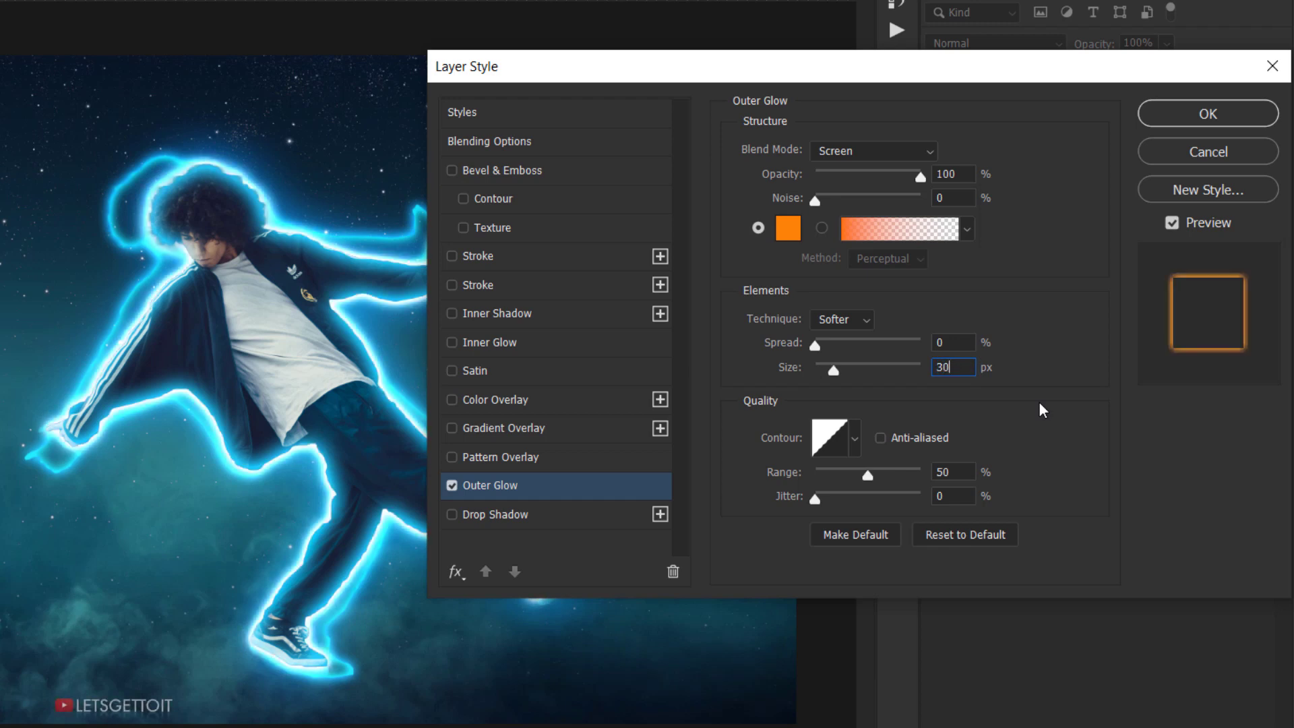
{"action": "left_click", "coordinate": [963, 472]}
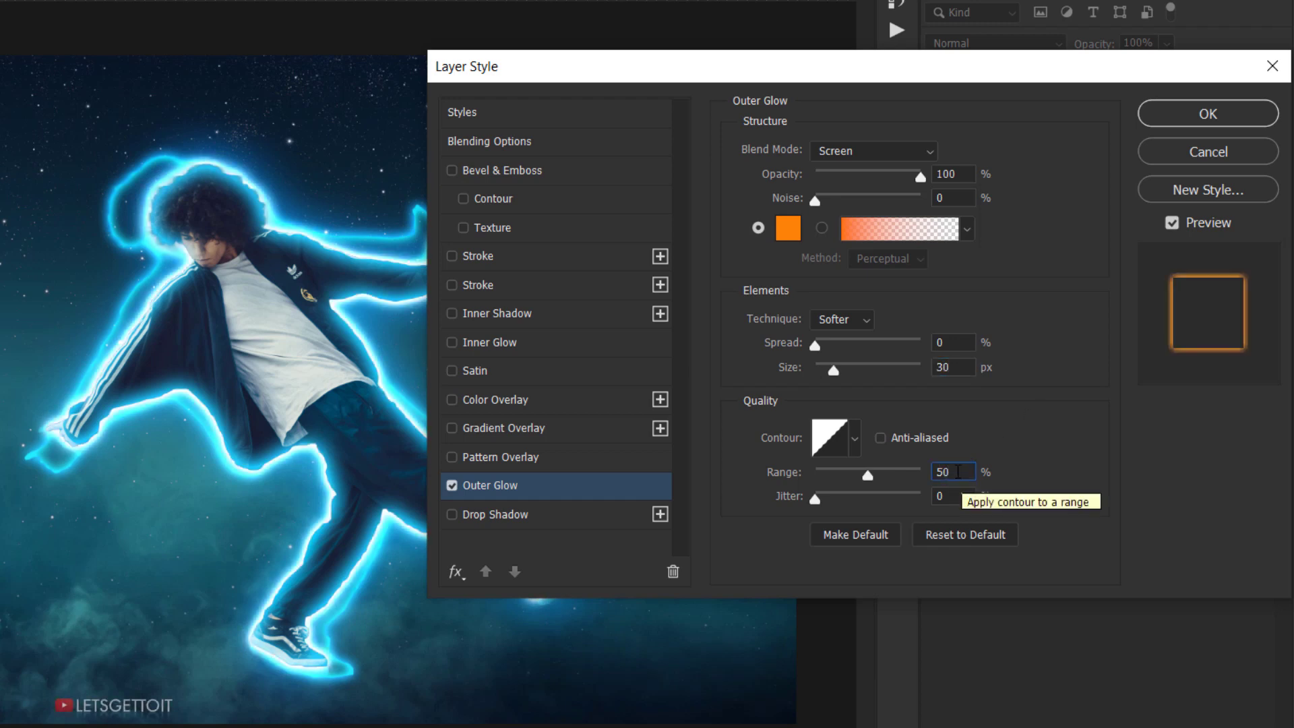
Add an inner glow to the Glow 5 layer, using Screen blend mode, 100% opacity and 0% noise.
{"action": "left_click", "coordinate": [507, 347]}
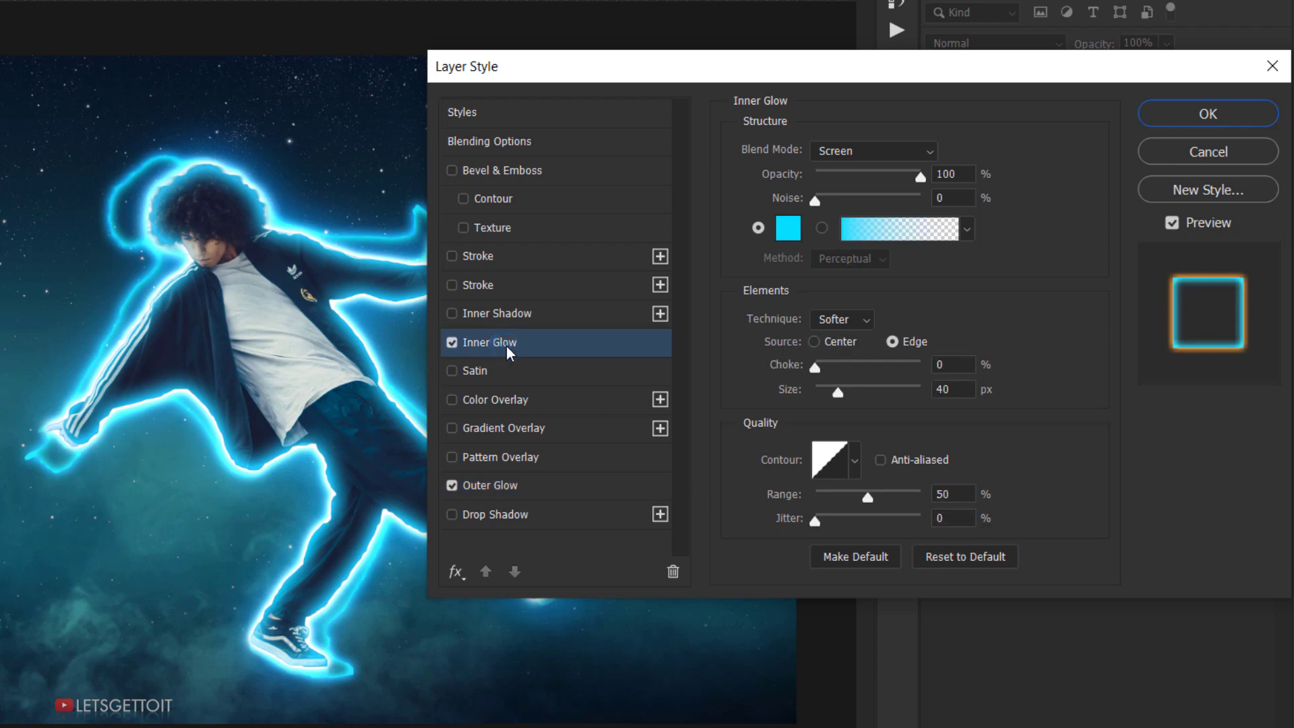
{"action": "left_click", "coordinate": [827, 161]}
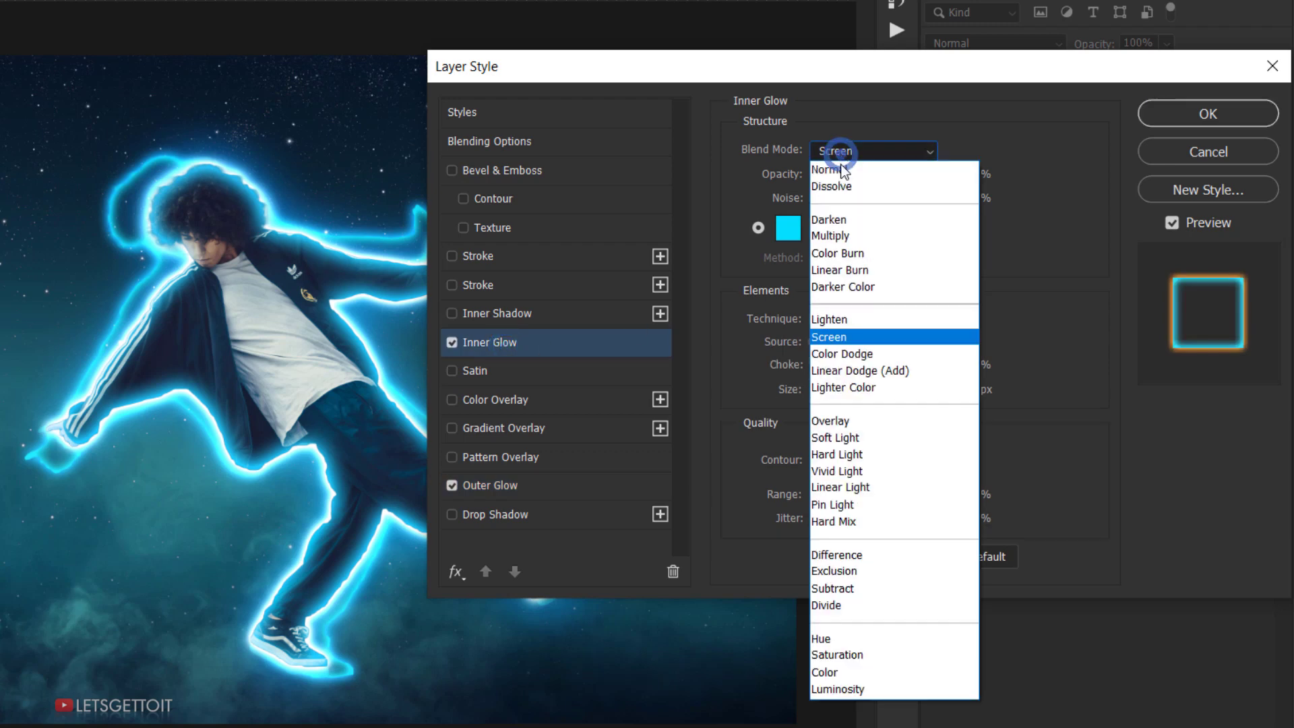
{"action": "left_click", "coordinate": [823, 335]}
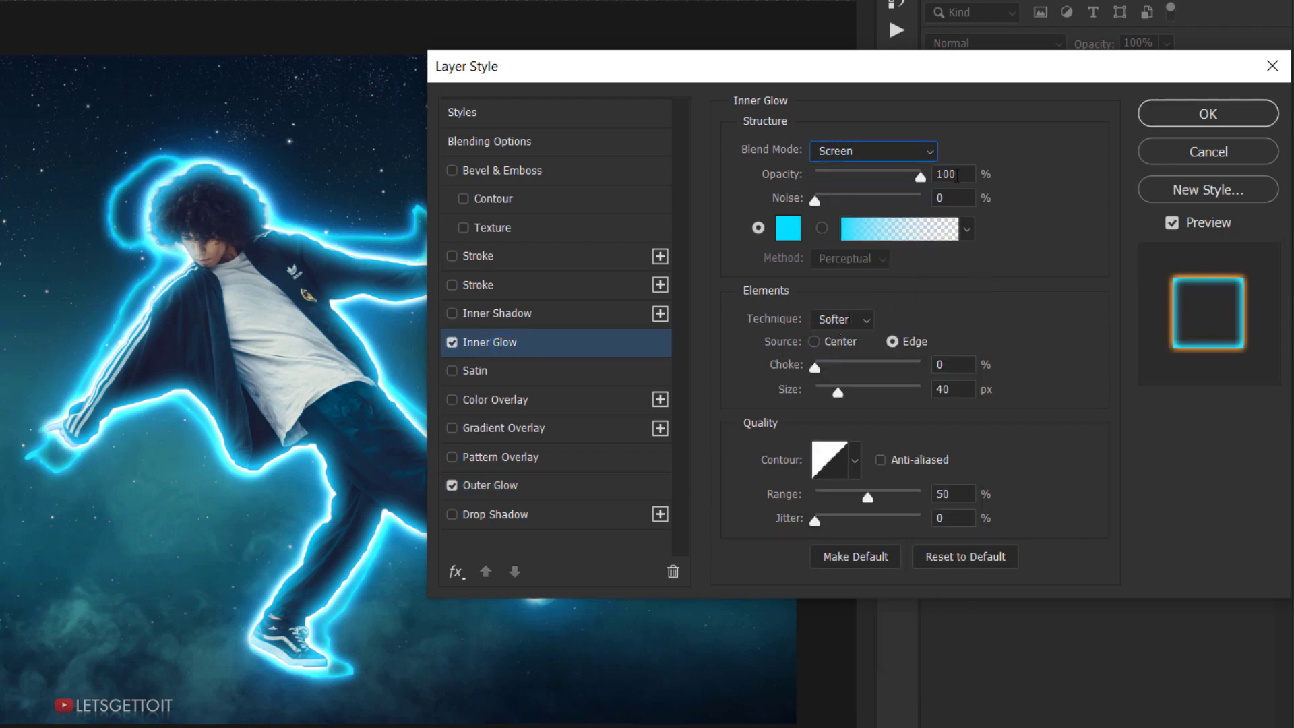
{"action": "left_click", "coordinate": [957, 175]}
{"action": "left_click", "coordinate": [970, 198]}
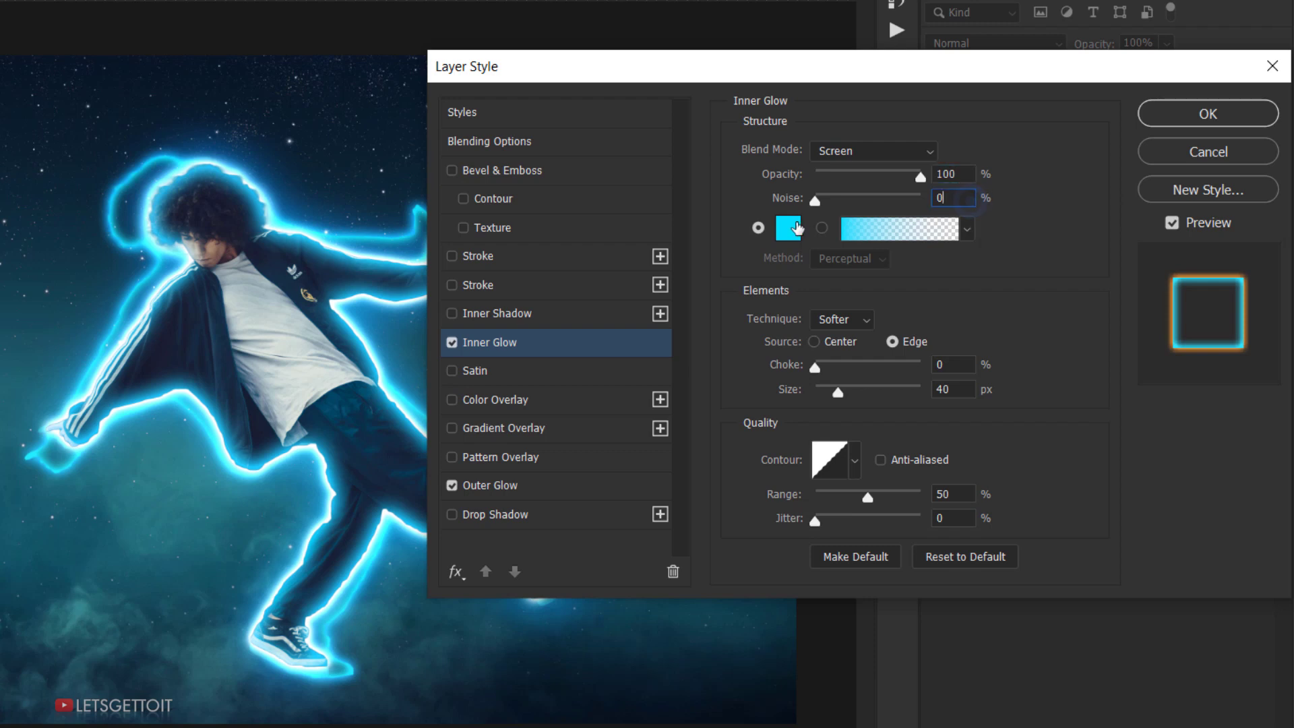
Change the Glow 5 inner glow colour to a lighter orange with a hue of about 25° and 81% saturation.
{"action": "left_click", "coordinate": [797, 229]}
{"action": "left_click_drag", "start_coordinate": [957, 364], "coordinate": [958, 355]}
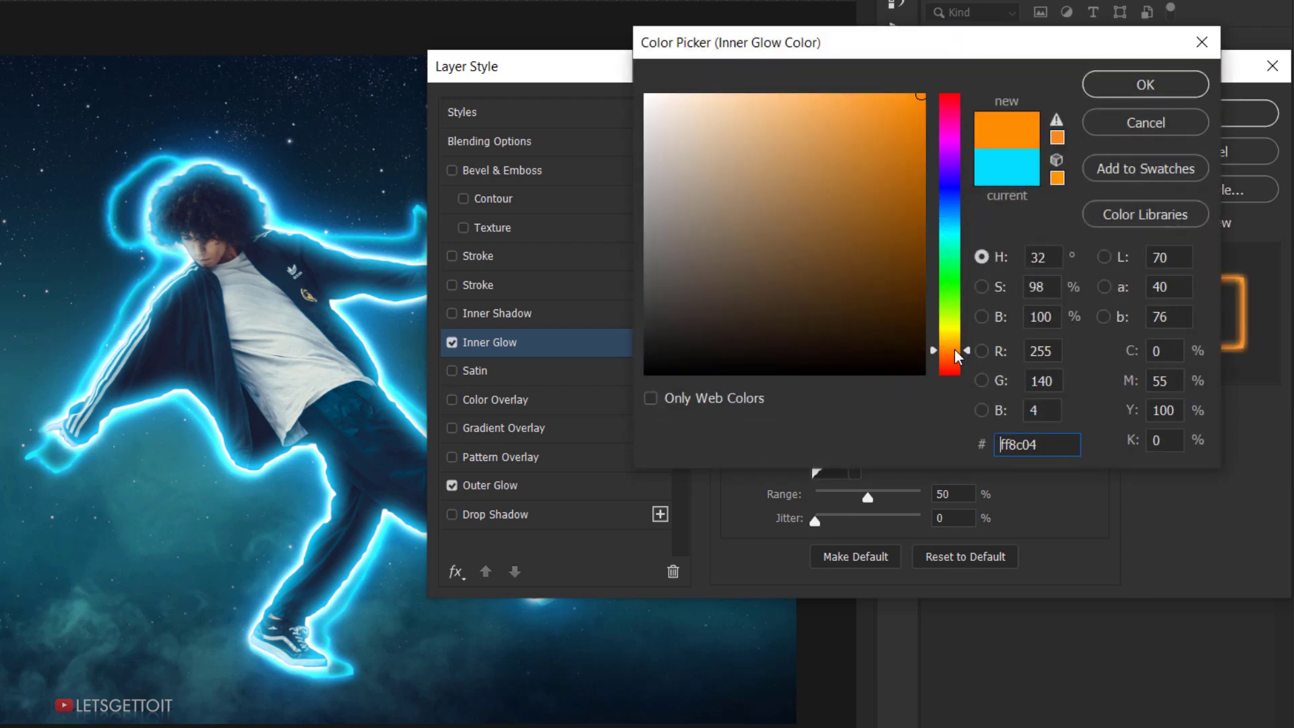
{"action": "left_click", "coordinate": [893, 100]}
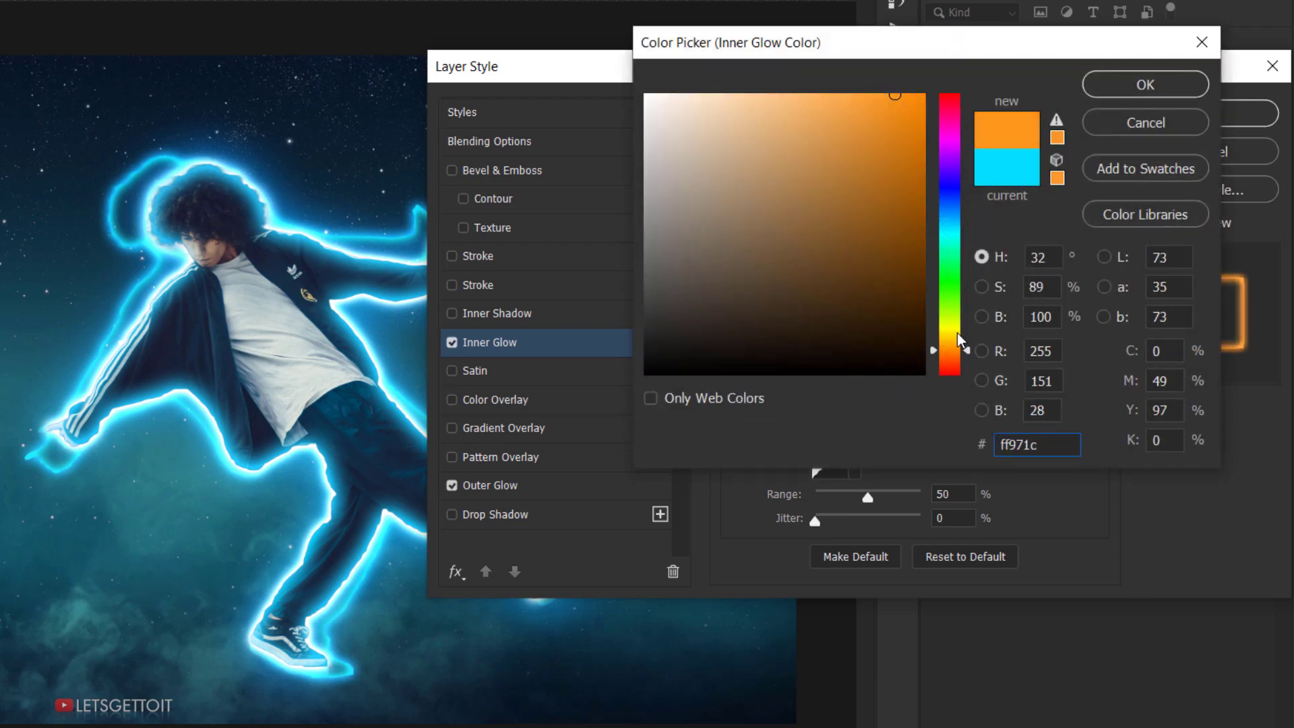
{"action": "left_click", "coordinate": [958, 355]}
{"action": "left_click_drag", "start_coordinate": [876, 95], "coordinate": [872, 94]}
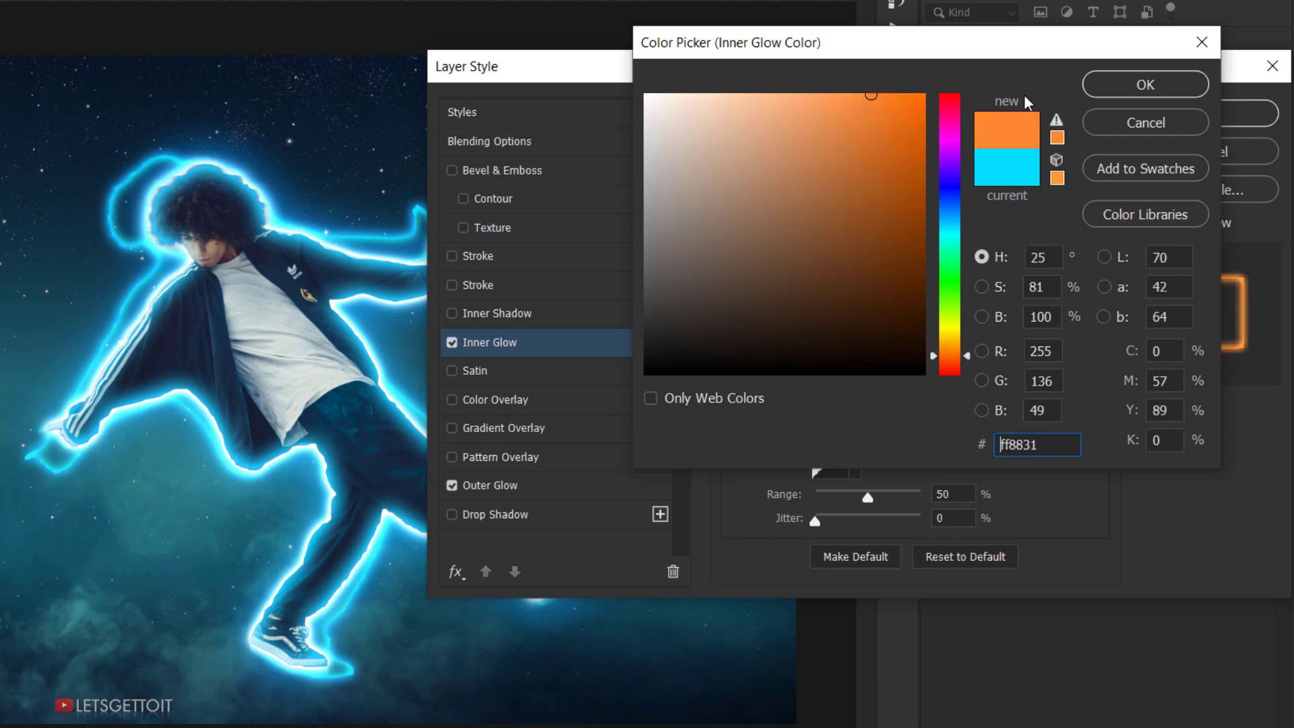
{"action": "left_click_drag", "start_coordinate": [957, 355], "coordinate": [959, 356]}
{"action": "left_click", "coordinate": [1127, 84]}
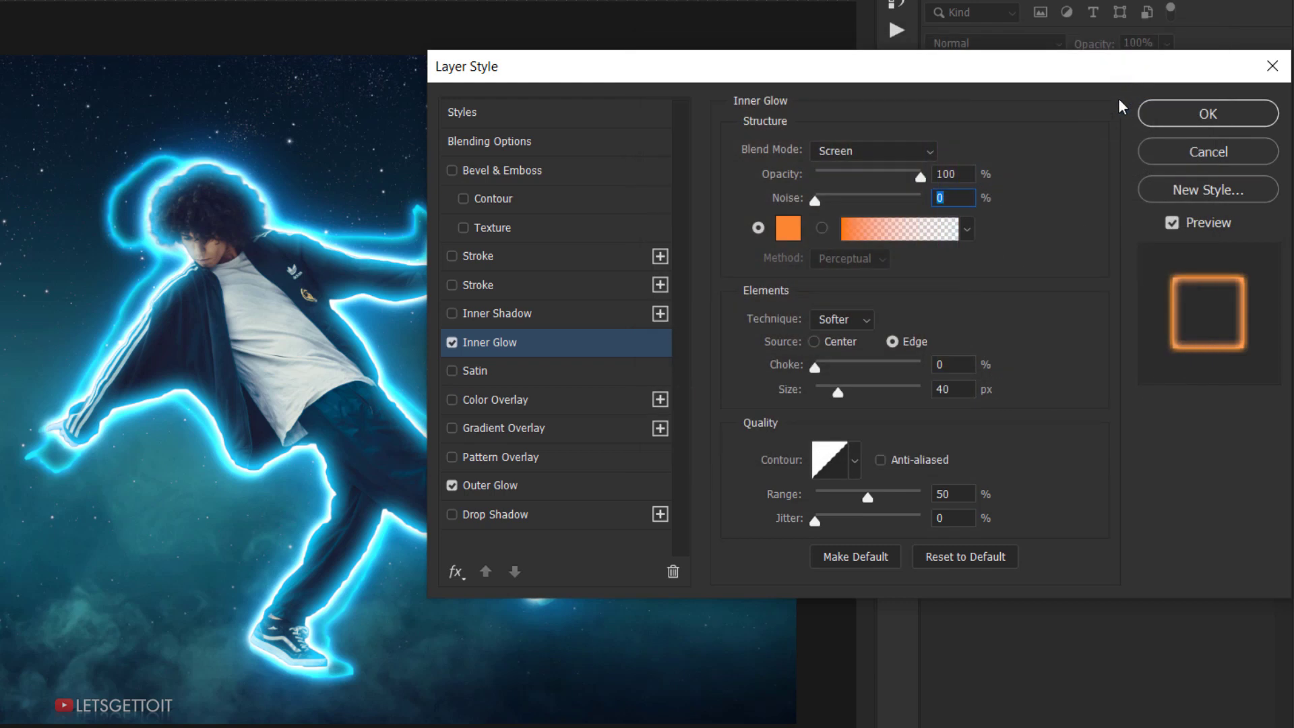
Keep the Glow 5 inner glow at 0% choke, 40 px size and 50% range, and apply the layer style.
{"action": "left_click", "coordinate": [962, 365]}
{"action": "left_click", "coordinate": [974, 391]}
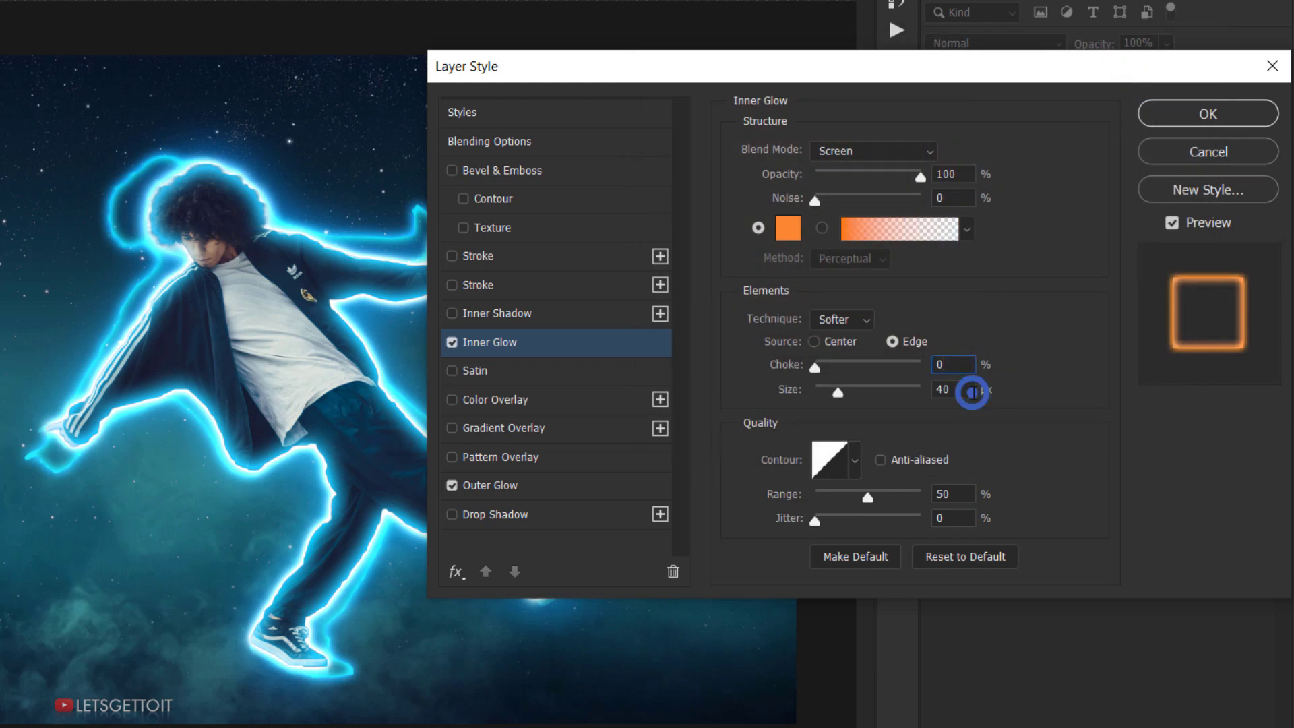
{"action": "left_click", "coordinate": [964, 497]}
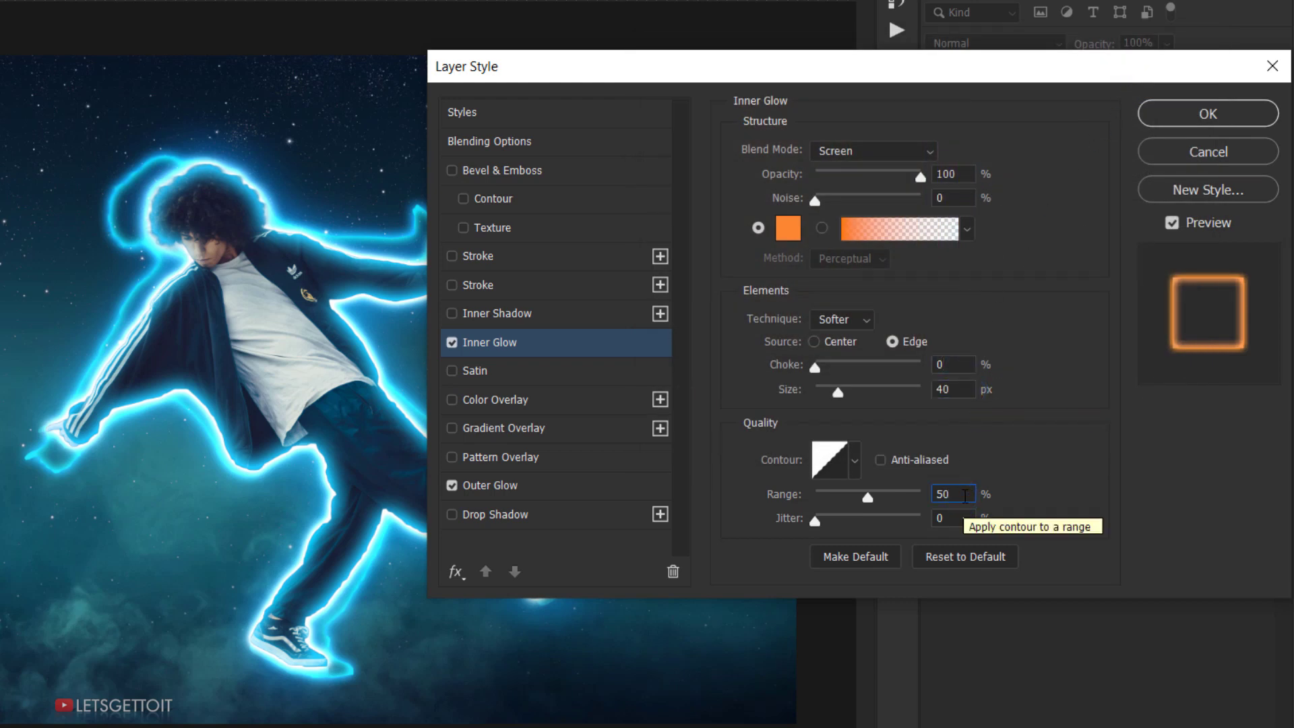
{"action": "left_click", "coordinate": [550, 343]}
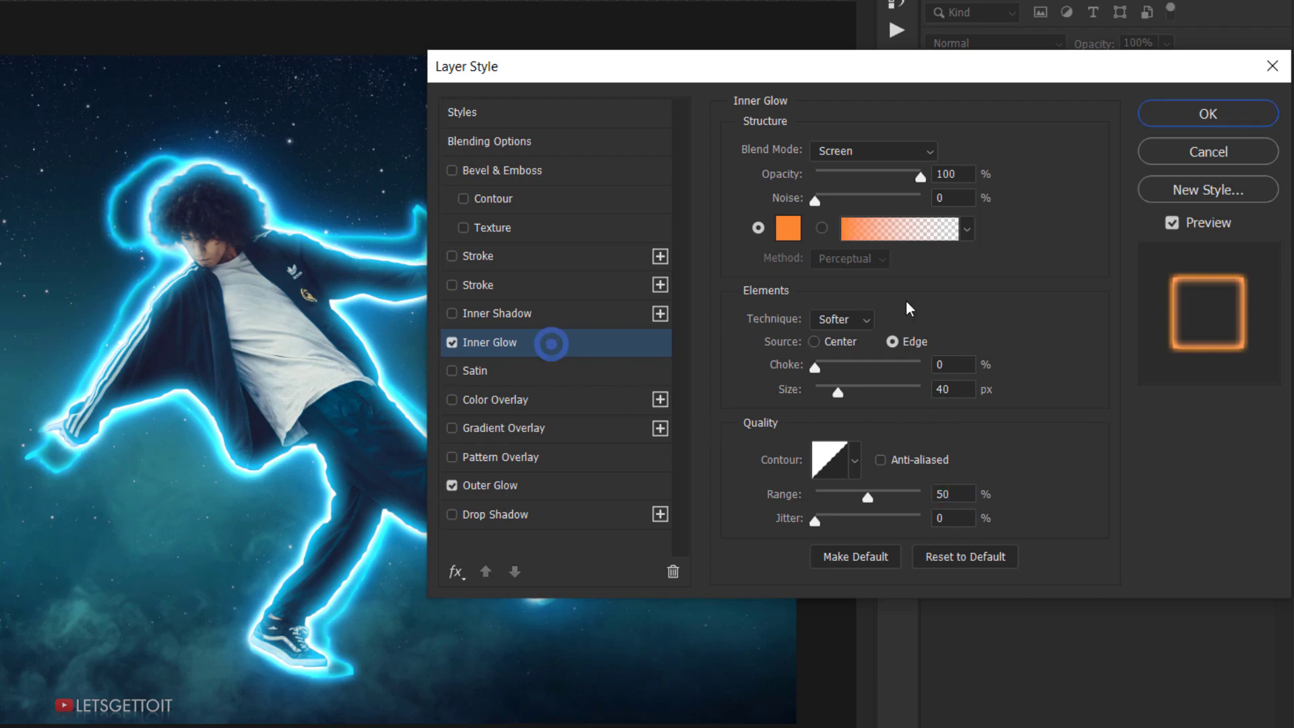
{"action": "left_click", "coordinate": [1208, 116]}
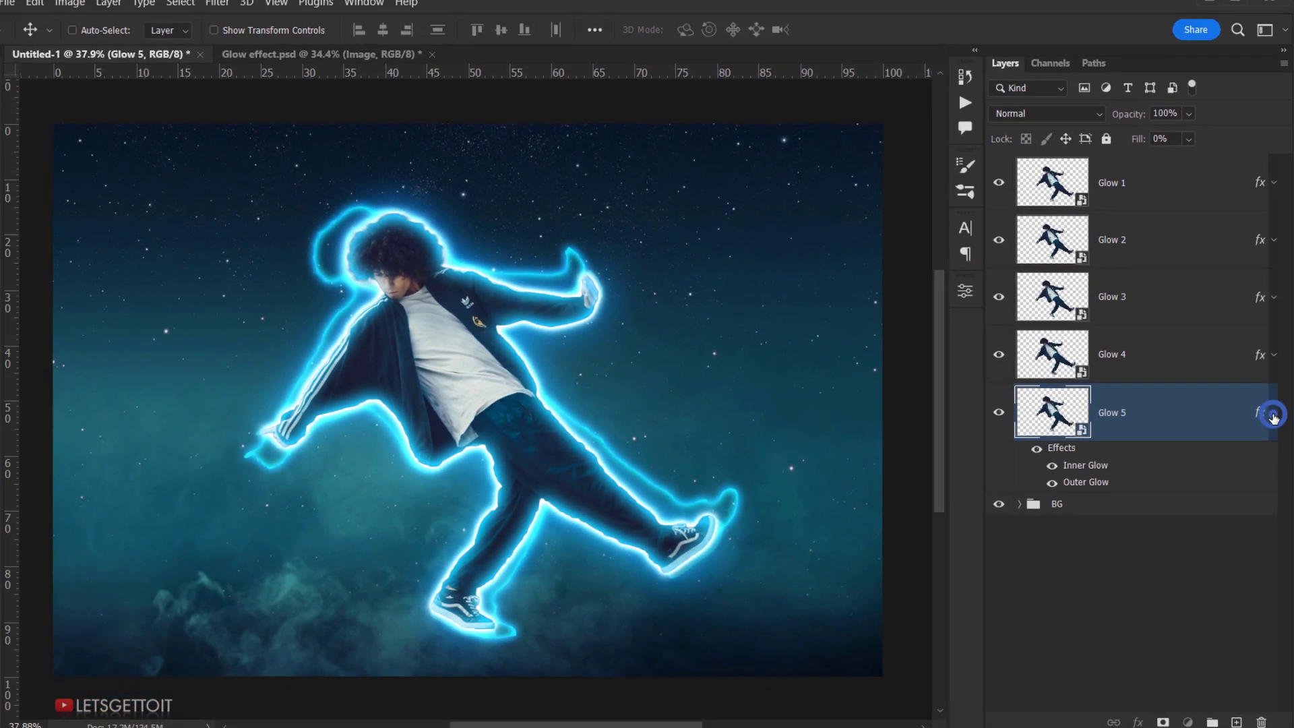
{"action": "left_click", "coordinate": [1273, 416]}
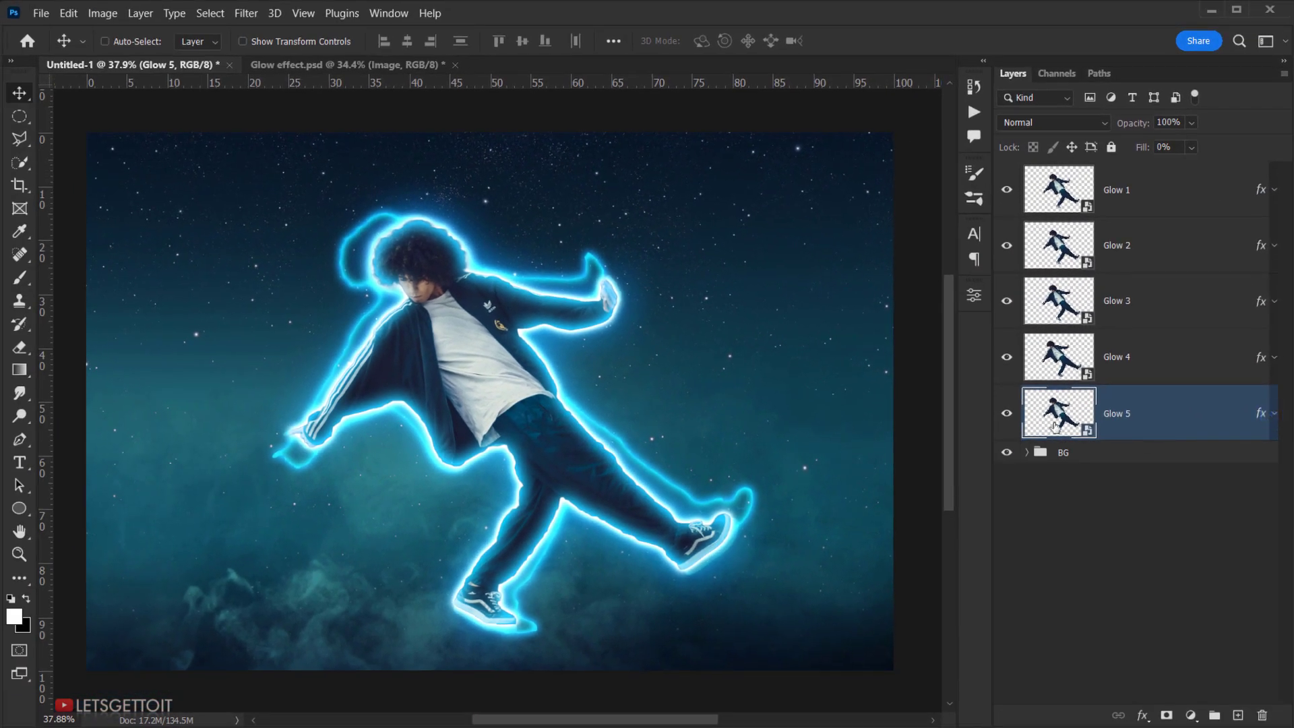
{"action": "left_click", "coordinate": [999, 413]}
{"action": "left_click", "coordinate": [999, 413]}
Free-transform the Glow 5 layer, scaling it to about 107% and rotating it about 2.8° clockwise behind the dancer.
{"action": "left_click", "coordinate": [69, 14]}
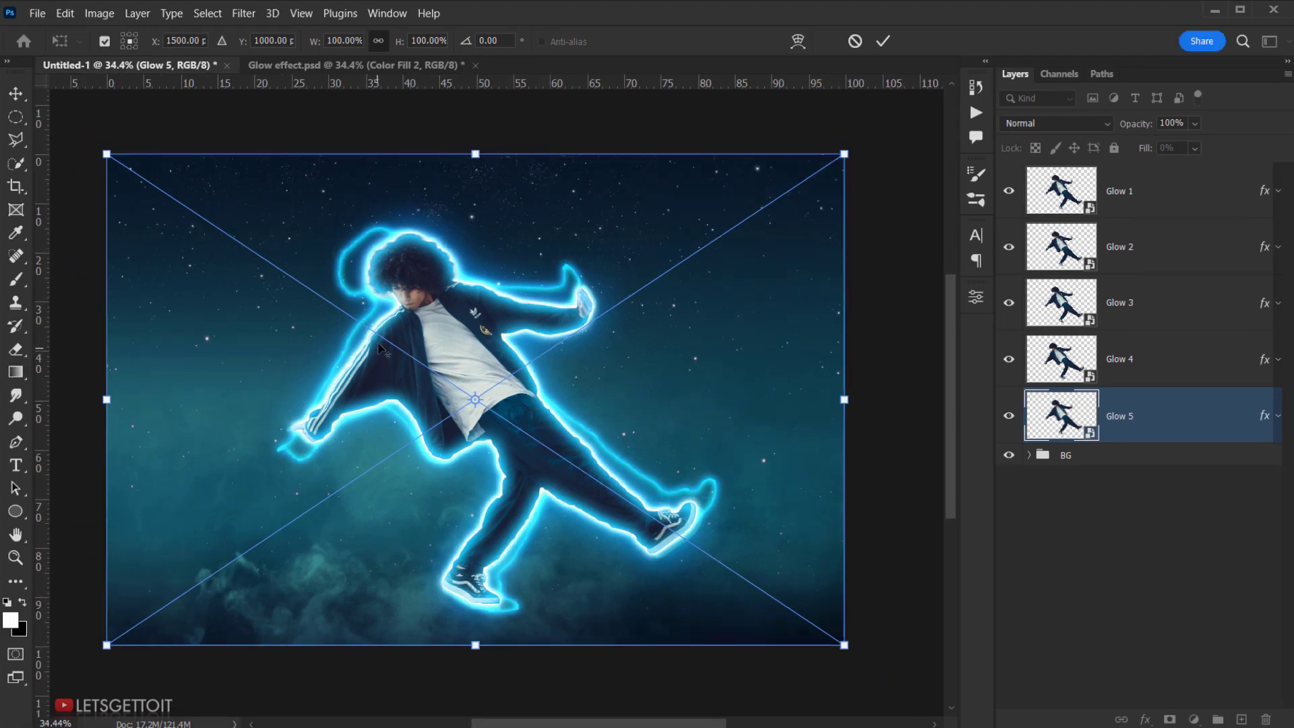
{"action": "left_click_drag", "start_coordinate": [472, 153], "coordinate": [470, 138]}
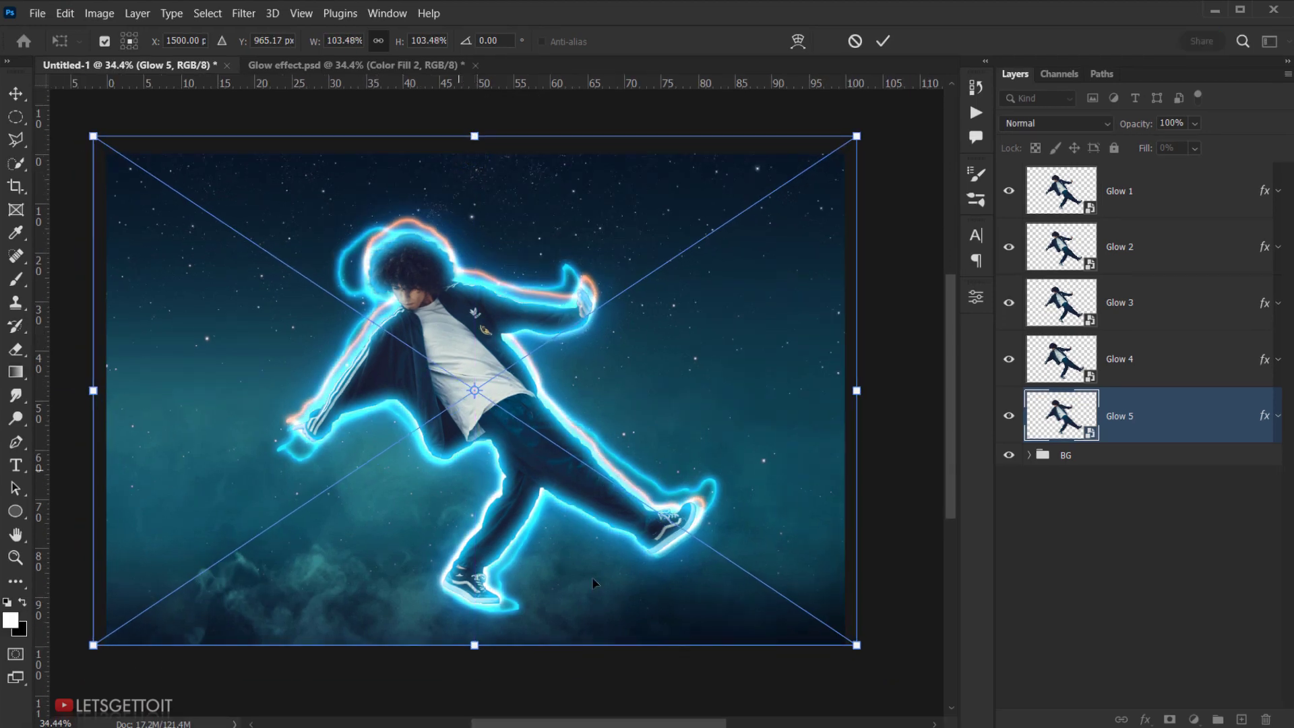
{"action": "left_click_drag", "start_coordinate": [856, 645], "coordinate": [883, 663]}
{"action": "left_click_drag", "start_coordinate": [376, 540], "coordinate": [360, 525]}
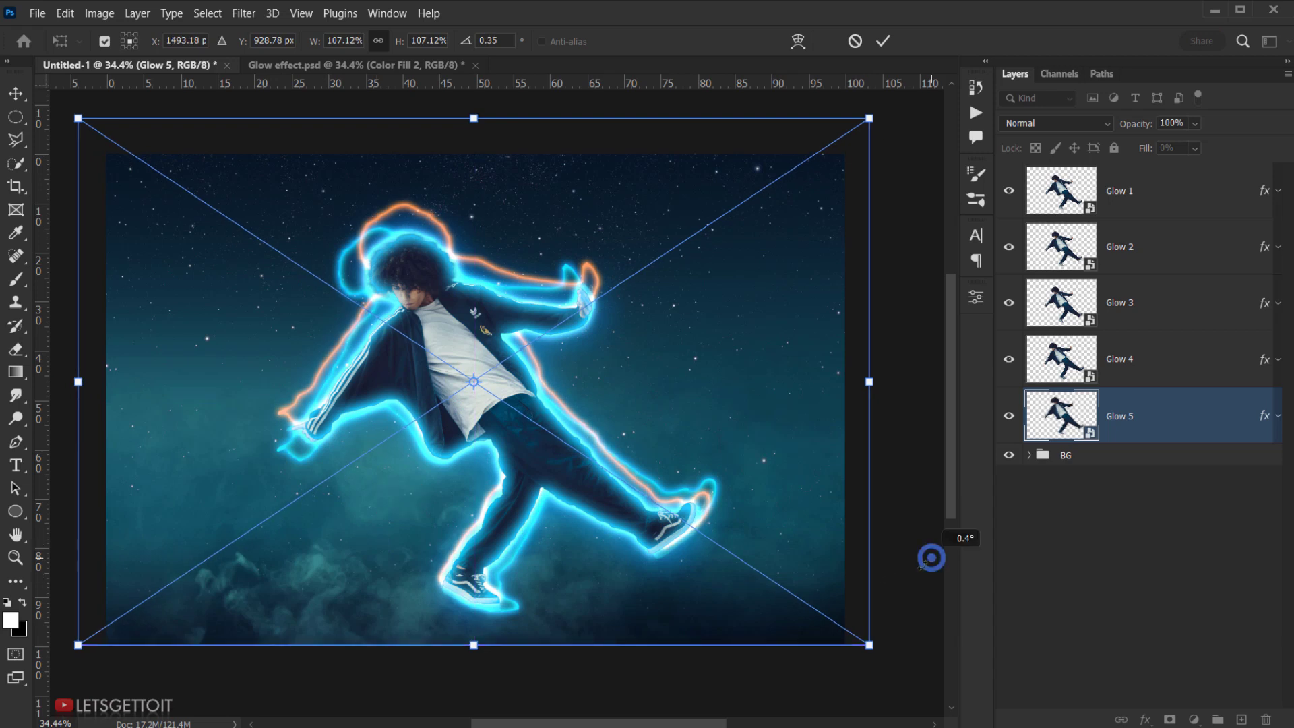
{"action": "left_click_drag", "start_coordinate": [930, 555], "coordinate": [925, 565]}
{"action": "left_click_drag", "start_coordinate": [708, 584], "coordinate": [691, 592]}
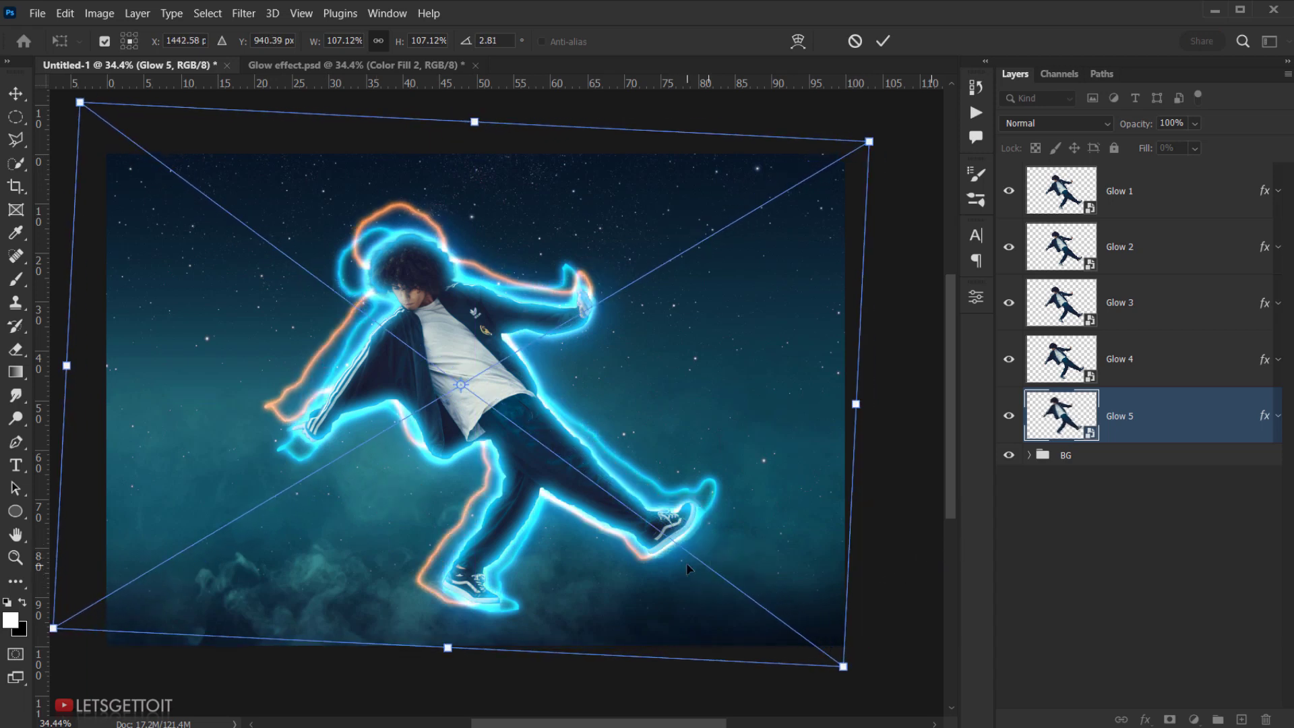
Reduce the Glow 5 scale to 104.80%, shift it up and right, rotate it to 3.96° and apply the transform.
{"action": "left_click_drag", "start_coordinate": [869, 141], "coordinate": [852, 153]}
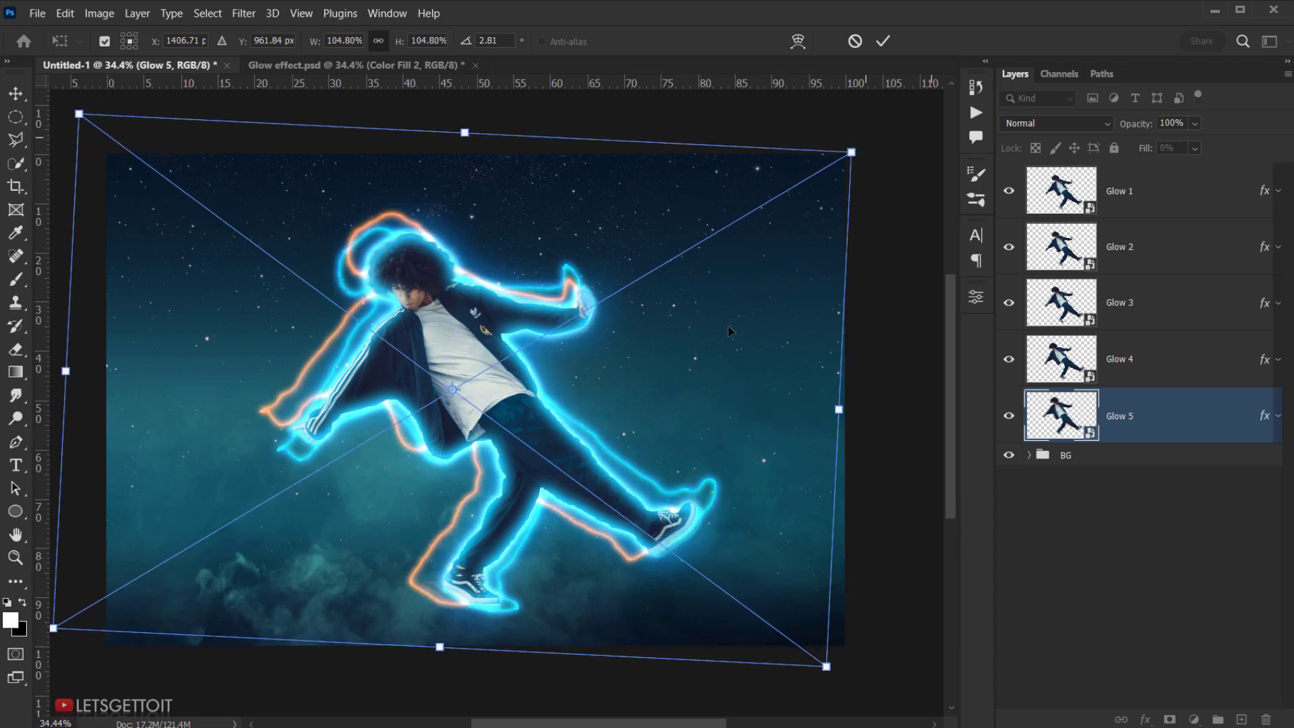
{"action": "left_click_drag", "start_coordinate": [623, 507], "coordinate": [641, 496]}
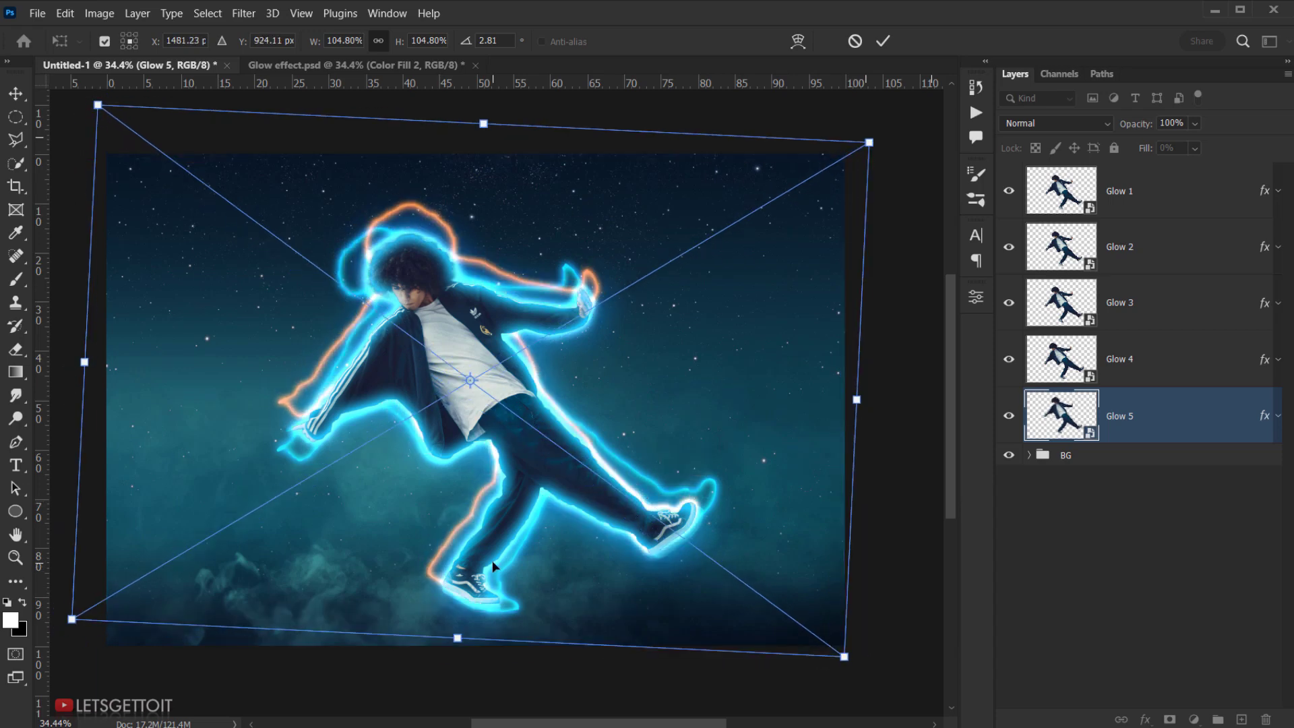
{"action": "left_click_drag", "start_coordinate": [491, 560], "coordinate": [495, 561]}
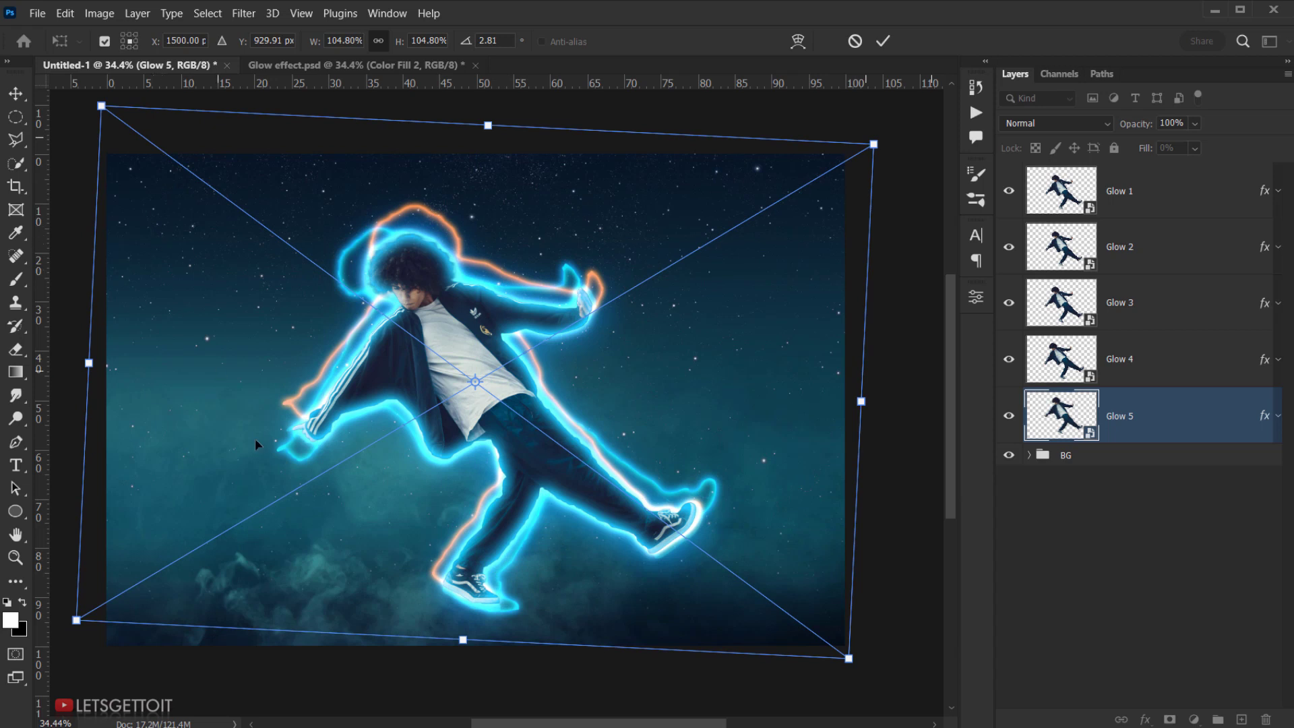
{"action": "left_click_drag", "start_coordinate": [898, 613], "coordinate": [887, 620]}
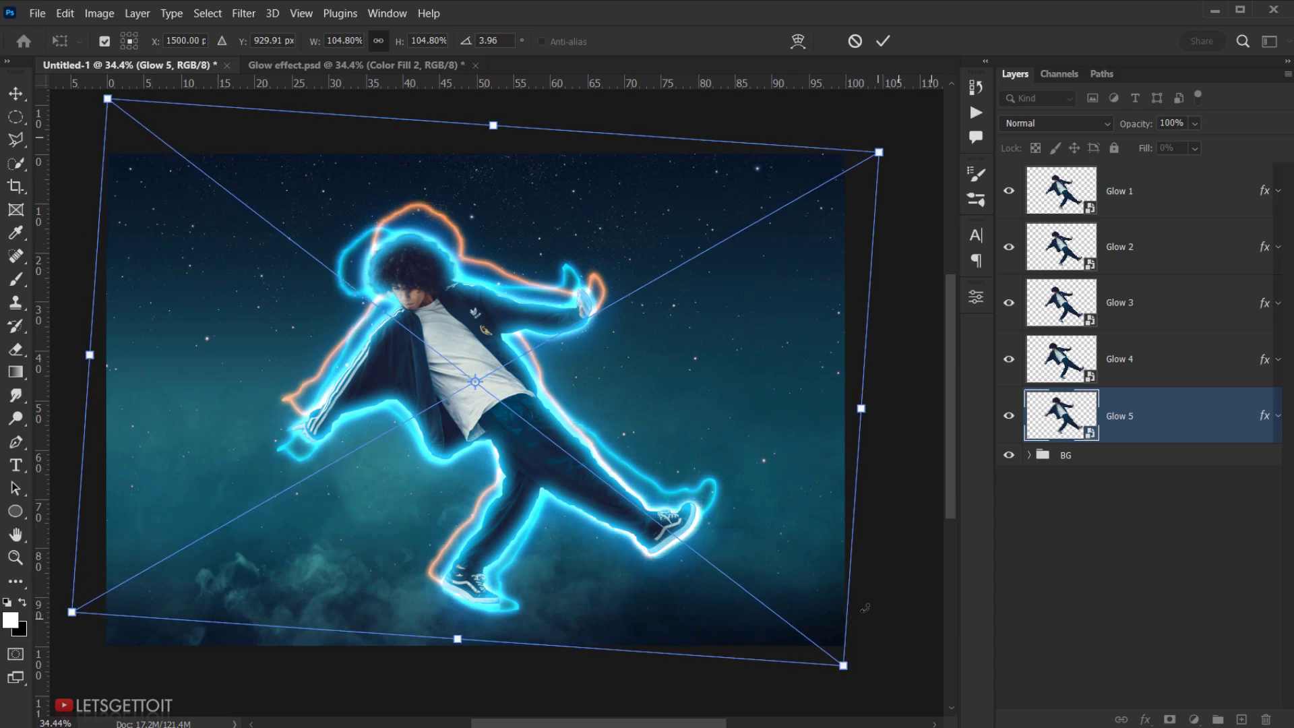
{"action": "left_click", "coordinate": [882, 42]}
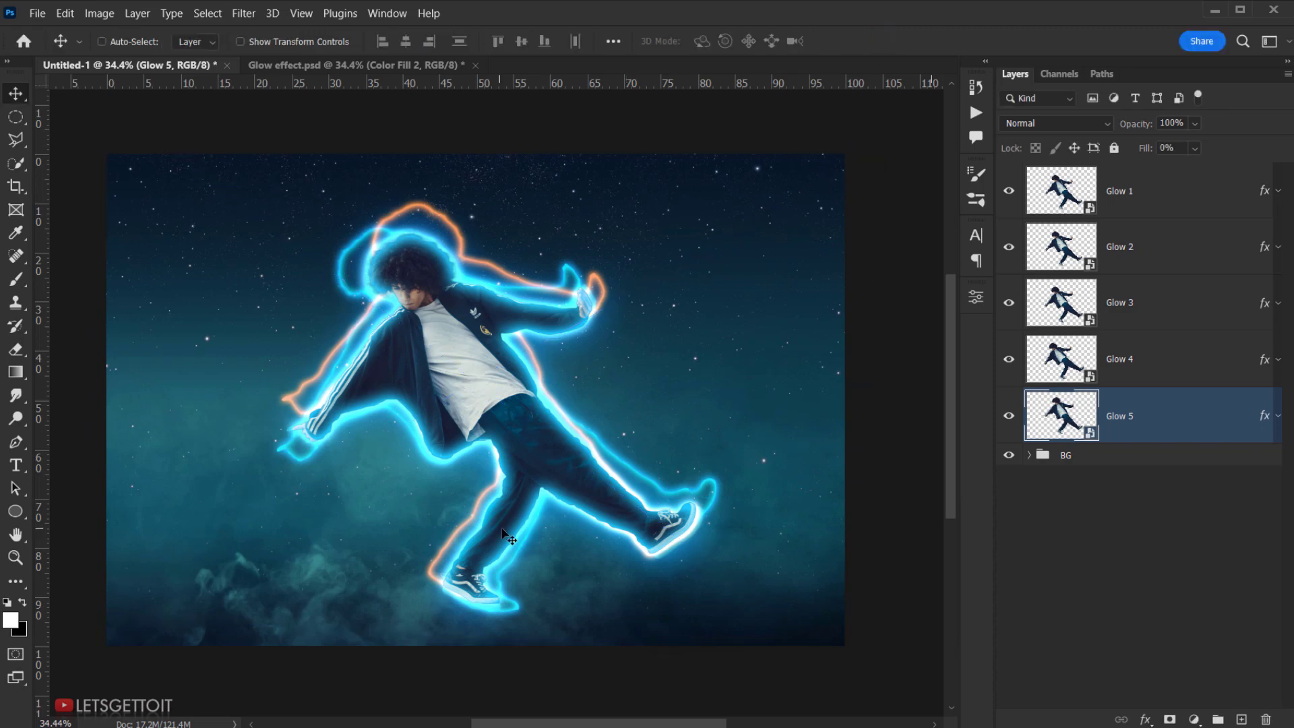
Nudge the Glow 5 layer slightly downward so its orange outline is offset below the dancer's shoes.
{"action": "scroll", "coordinate": [442, 593], "scroll_direction": "up", "scroll_amount": 2}
{"action": "left_click_drag", "start_coordinate": [439, 592], "coordinate": [439, 596]}
{"action": "scroll", "coordinate": [478, 539], "scroll_direction": "down", "scroll_amount": 3}
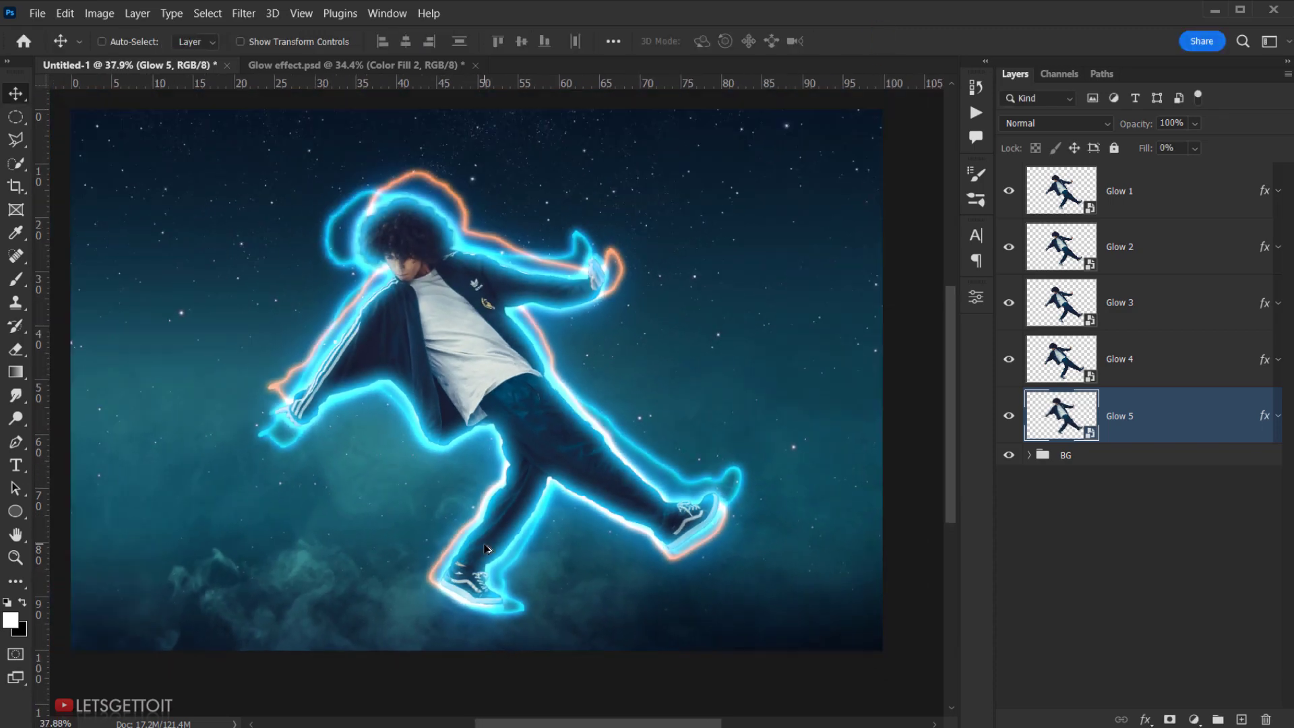
{"action": "left_click_drag", "start_coordinate": [583, 412], "coordinate": [563, 419]}
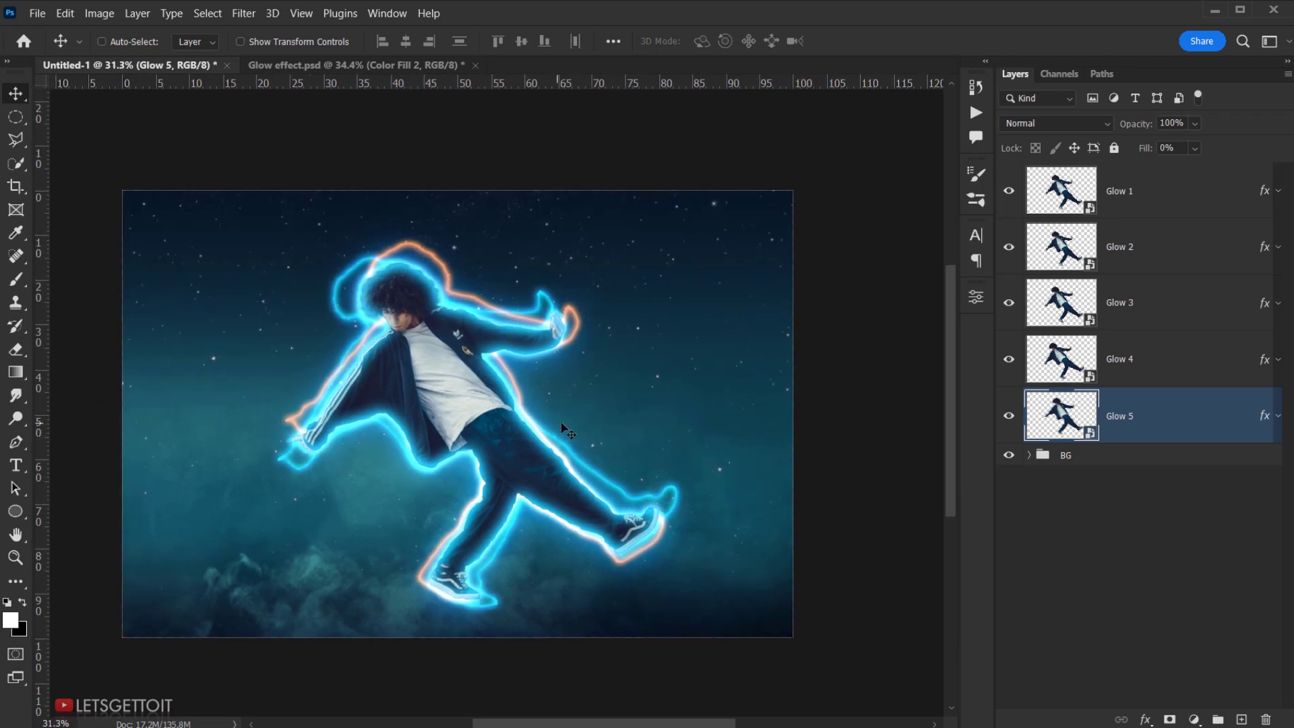
{"action": "scroll", "coordinate": [568, 426], "scroll_direction": "up", "scroll_amount": 2}
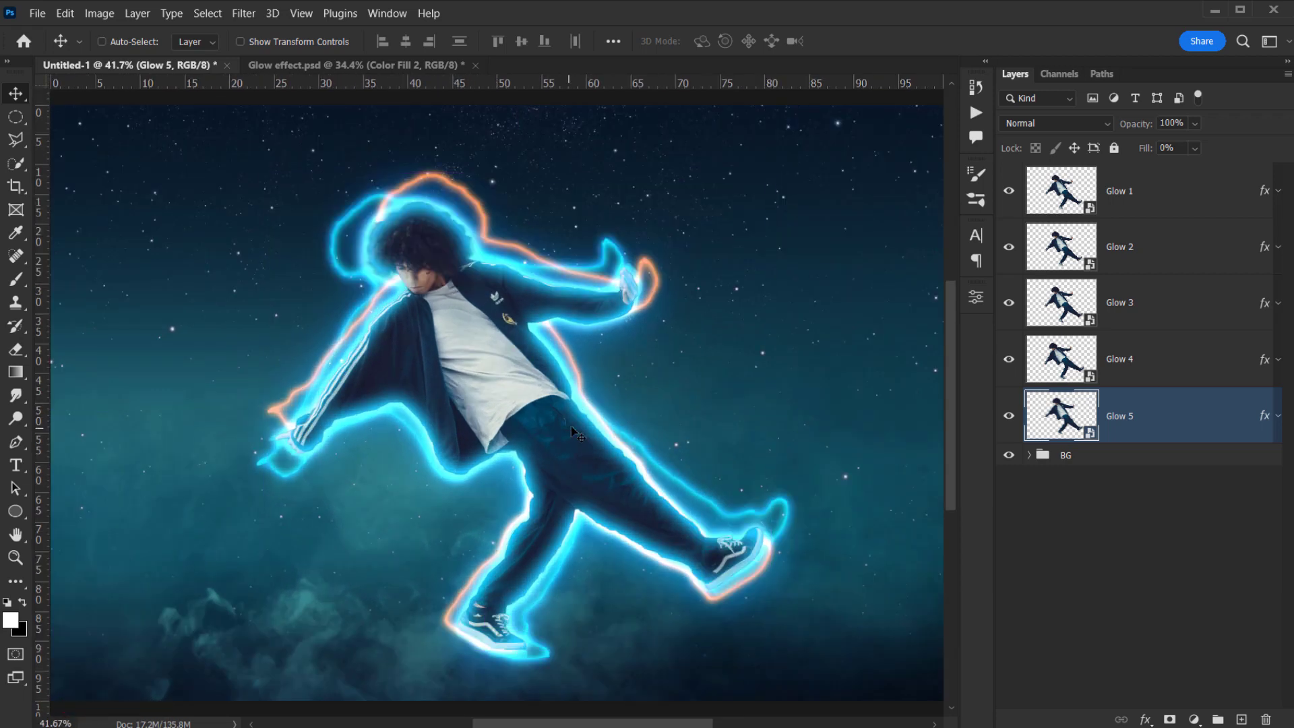
{"action": "scroll", "coordinate": [587, 414], "scroll_direction": "down", "scroll_amount": 2}
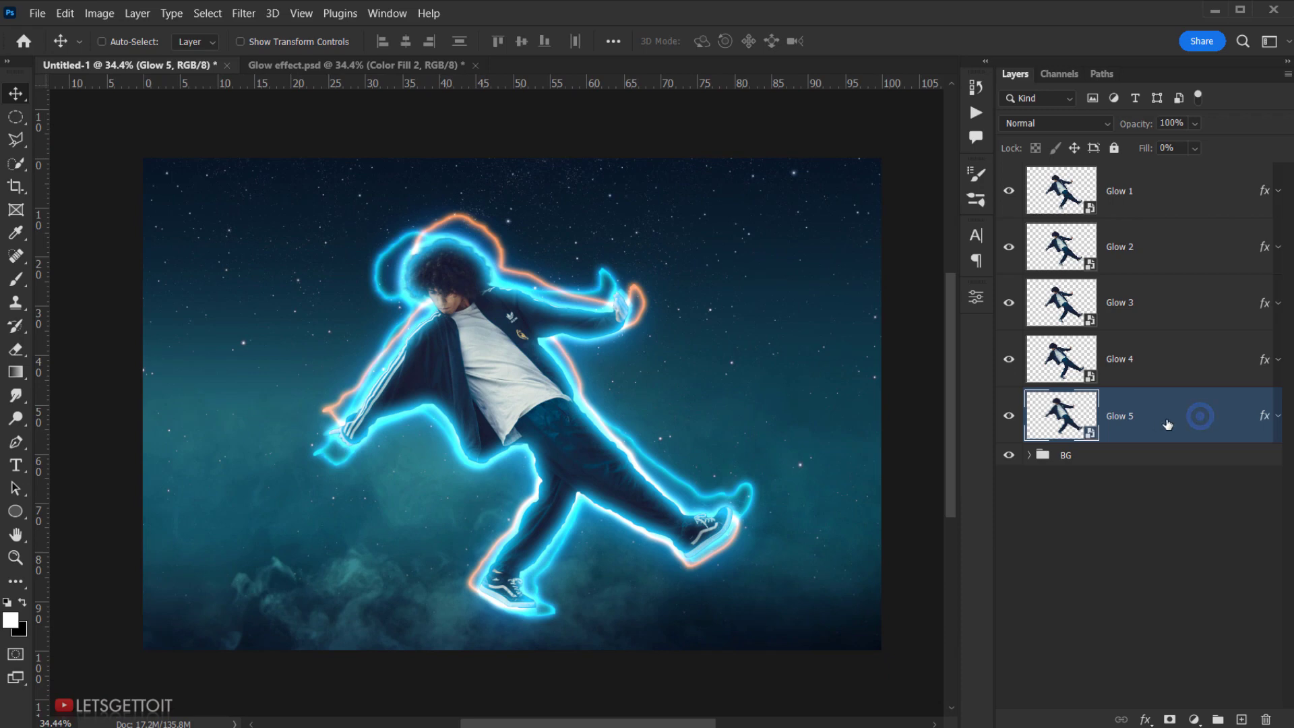
Add a solid color fill layer in blue 0567ac above the Glow 1 layer.
{"action": "left_click", "coordinate": [1164, 190]}
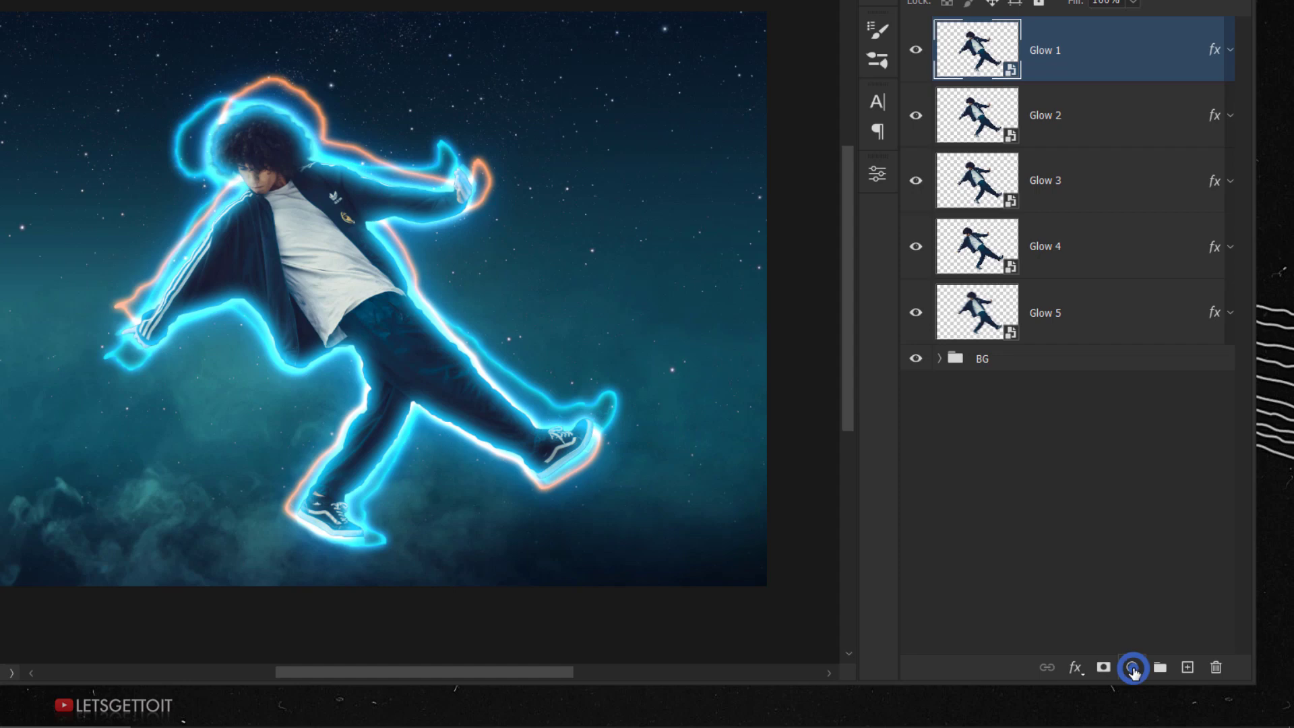
{"action": "left_click", "coordinate": [1194, 719]}
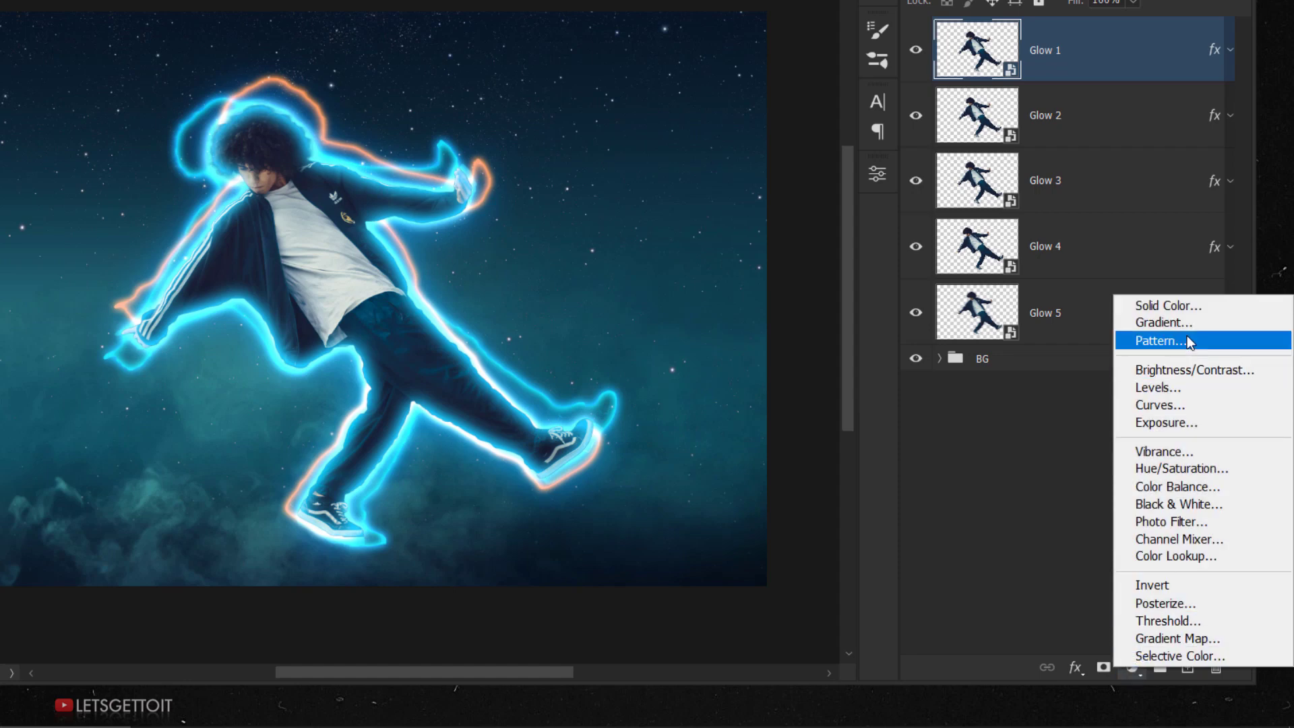
{"action": "left_click", "coordinate": [1184, 310]}
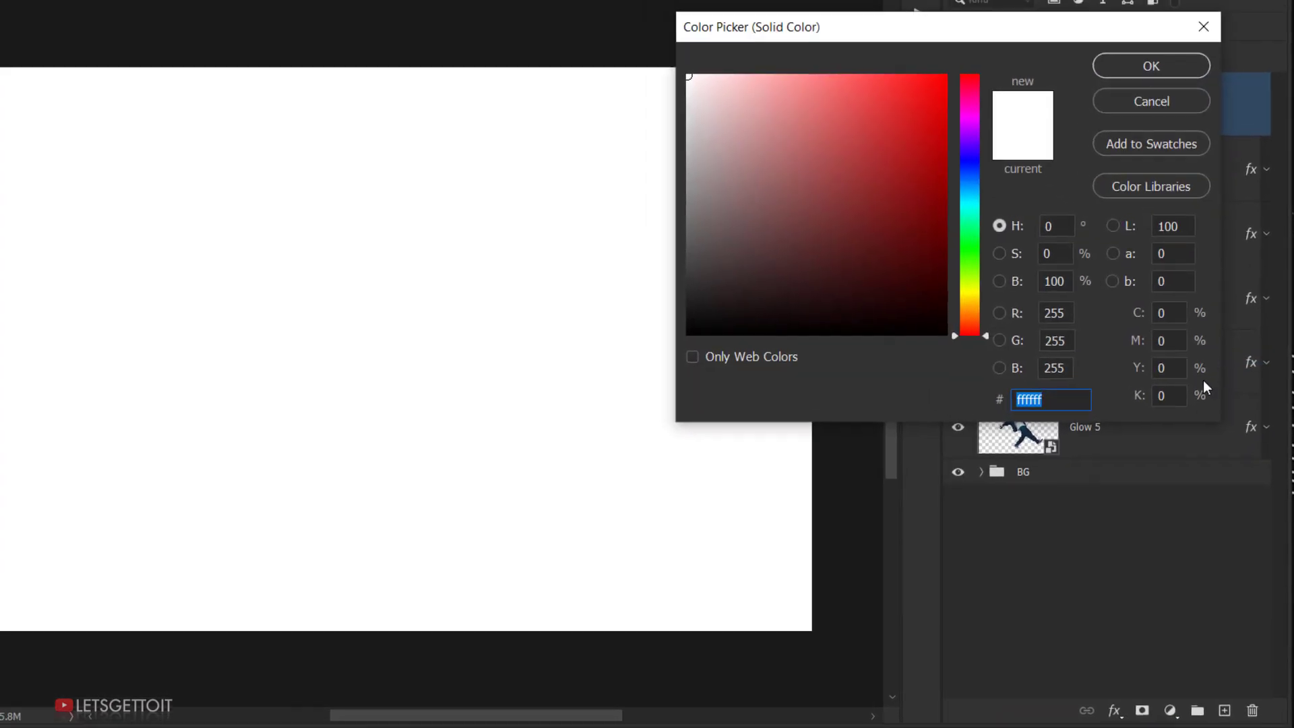
{"action": "left_click_drag", "start_coordinate": [1077, 396], "coordinate": [960, 403]}
{"action": "type", "text": "05"}
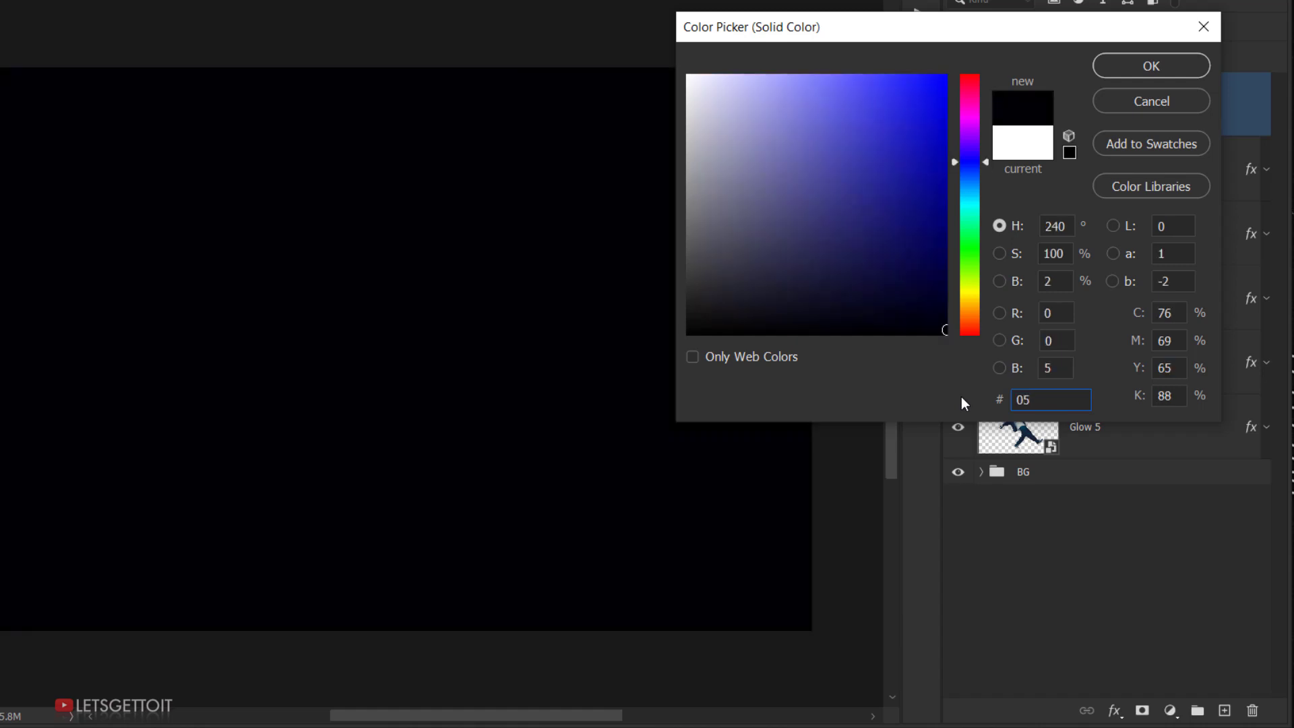
{"action": "type", "text": "6"}
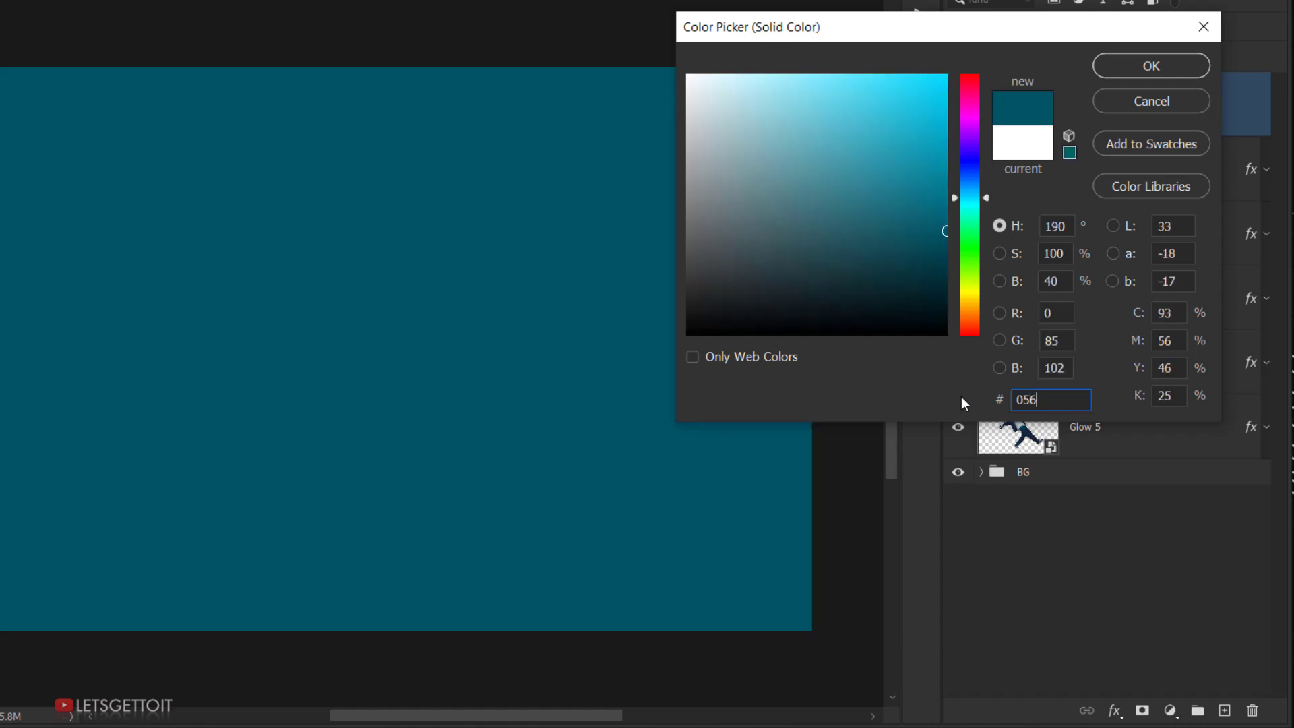
{"action": "type", "text": "7ac"}
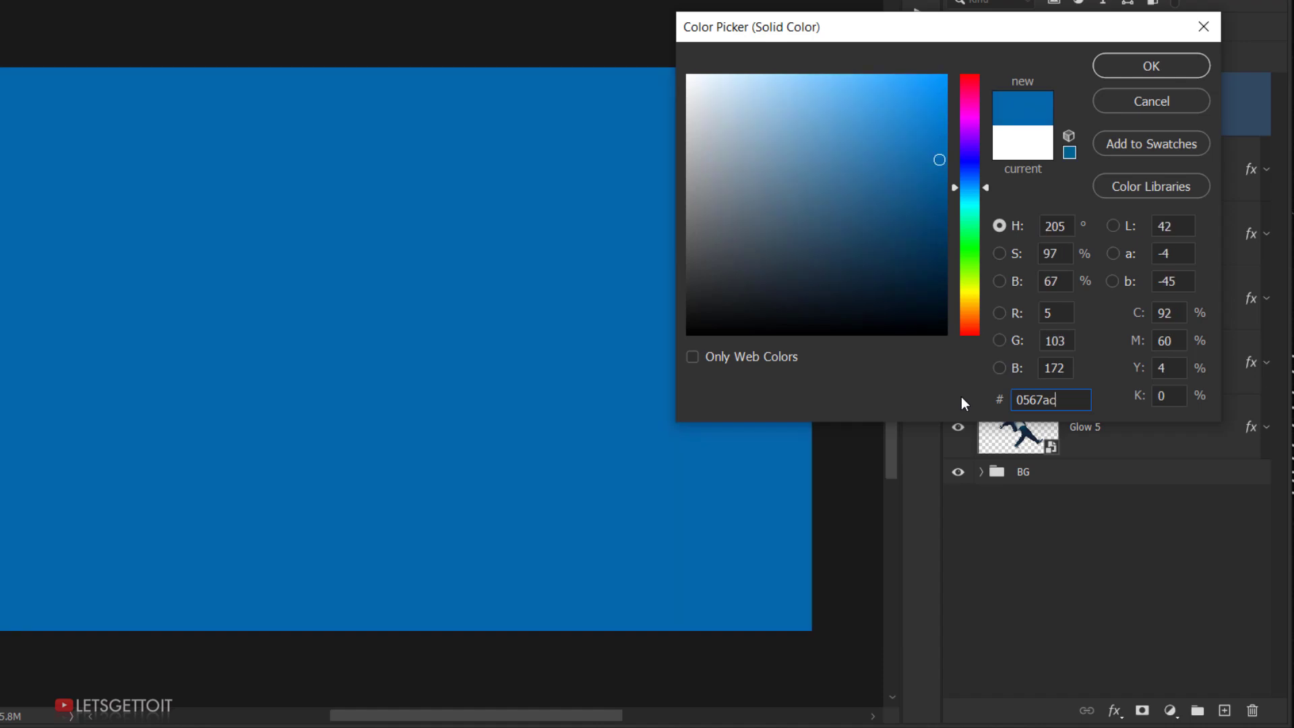
{"action": "left_click", "coordinate": [1149, 105]}
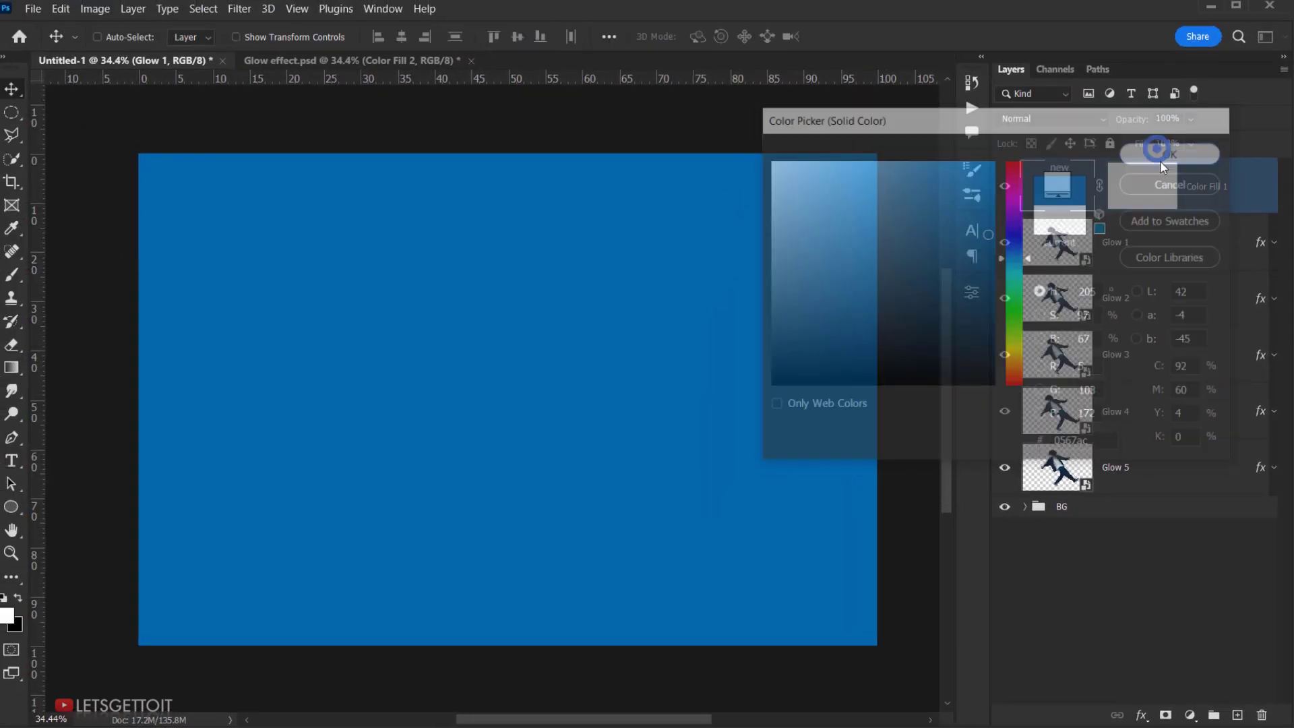
Delete the blue color fill's layer mask and clip the fill to the Glow 1 layer.
{"action": "left_click_drag", "start_coordinate": [1142, 154], "coordinate": [1265, 715]}
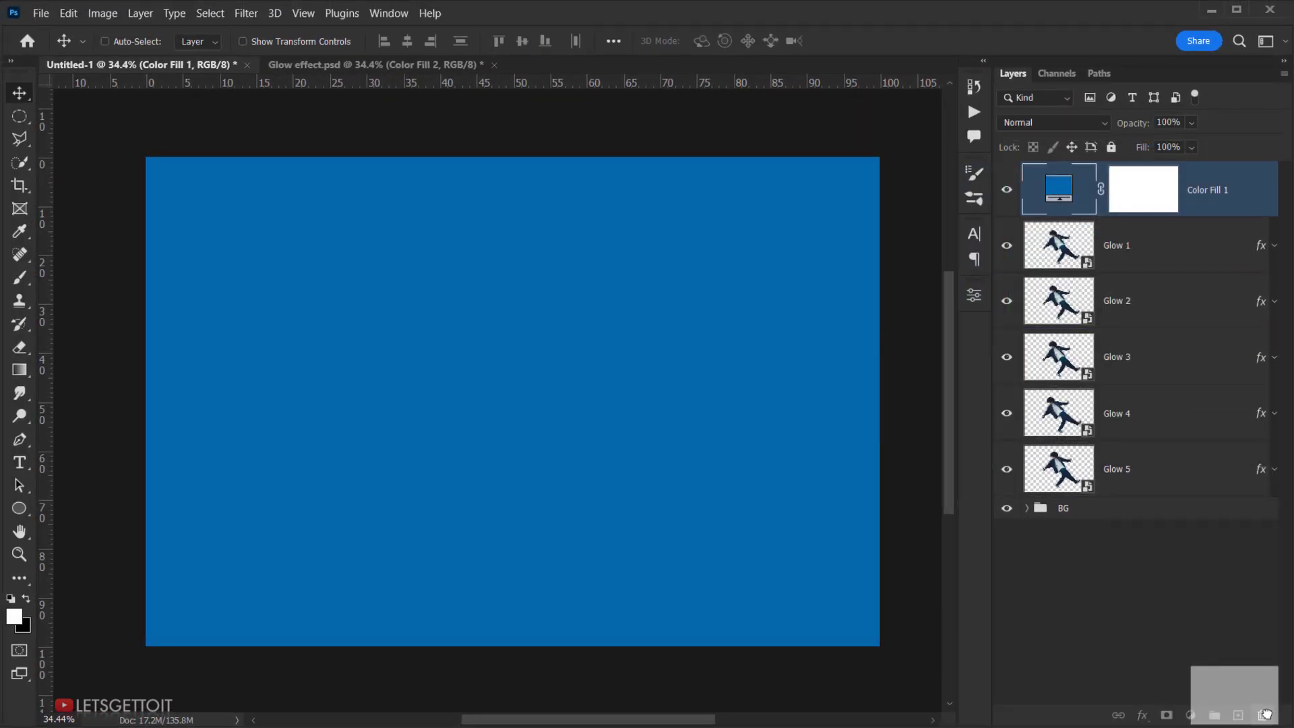
{"action": "left_click", "coordinate": [597, 293]}
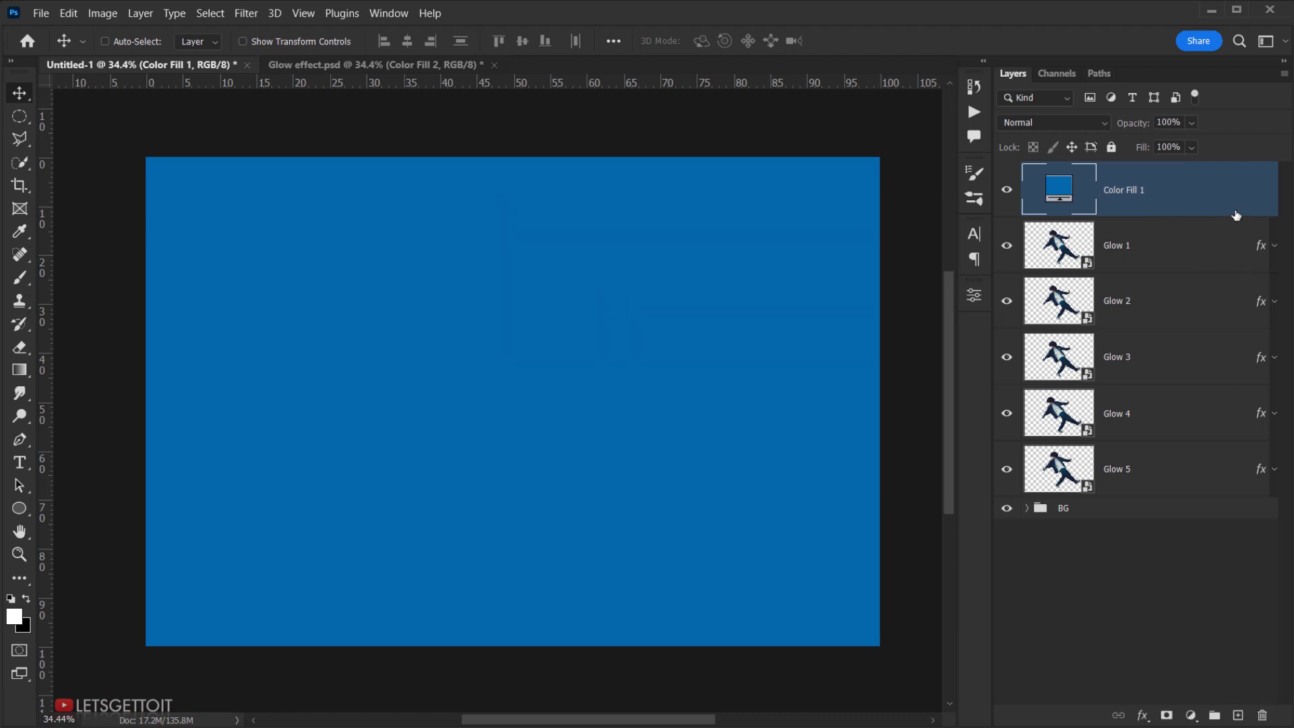
{"action": "right_click", "coordinate": [1228, 191]}
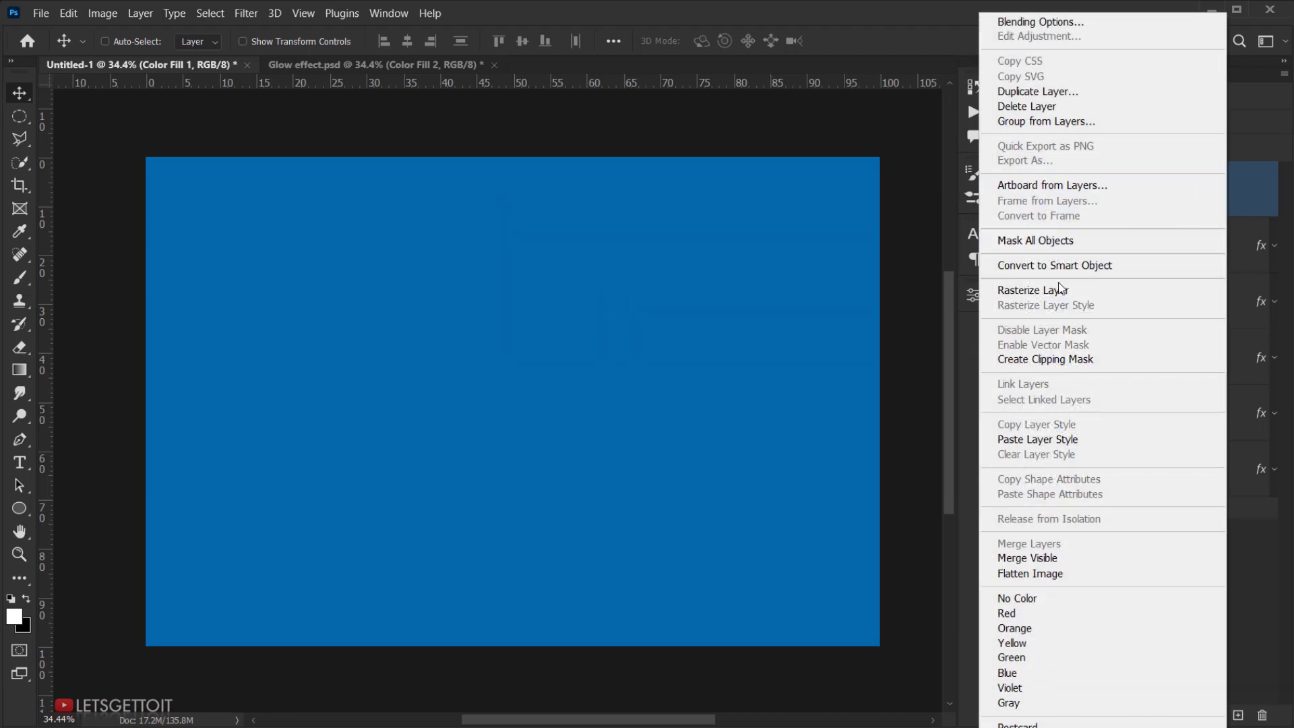
{"action": "left_click", "coordinate": [1047, 360]}
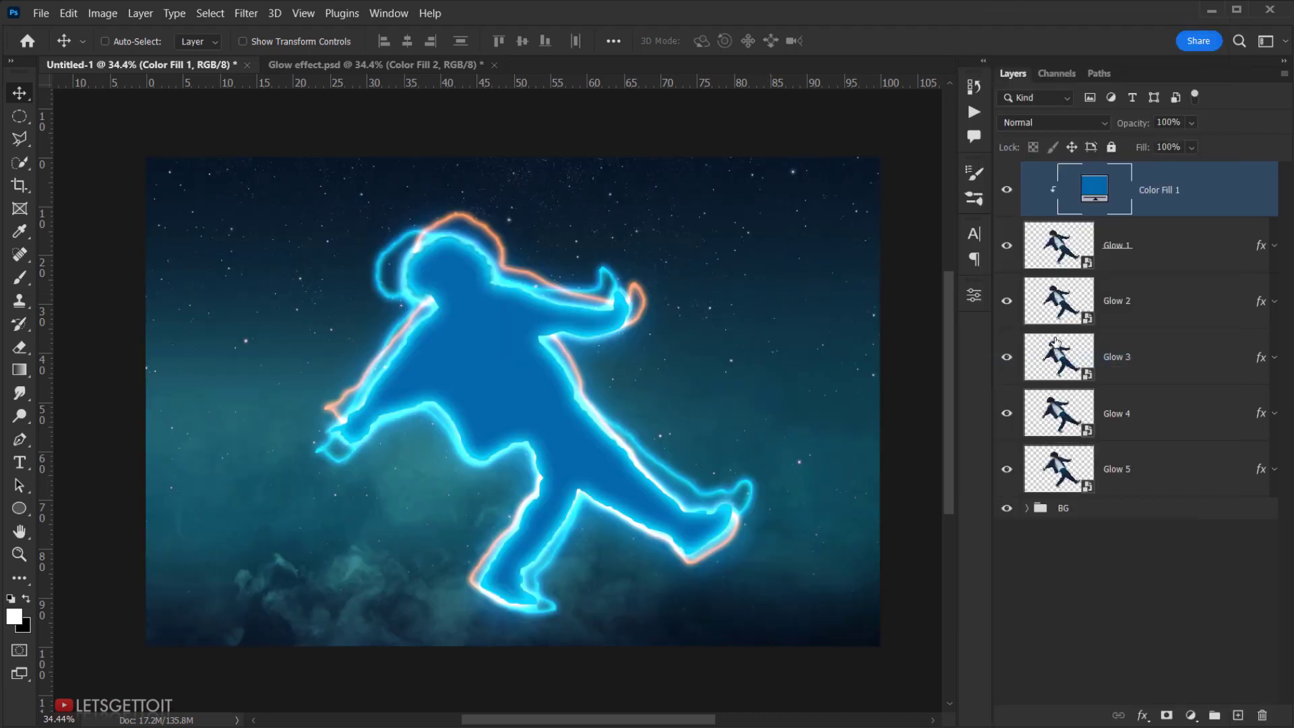
Set the clipped blue color fill to Vivid Light blending with 40% fill, and compare the image with and without it.
{"action": "left_click", "coordinate": [1076, 128]}
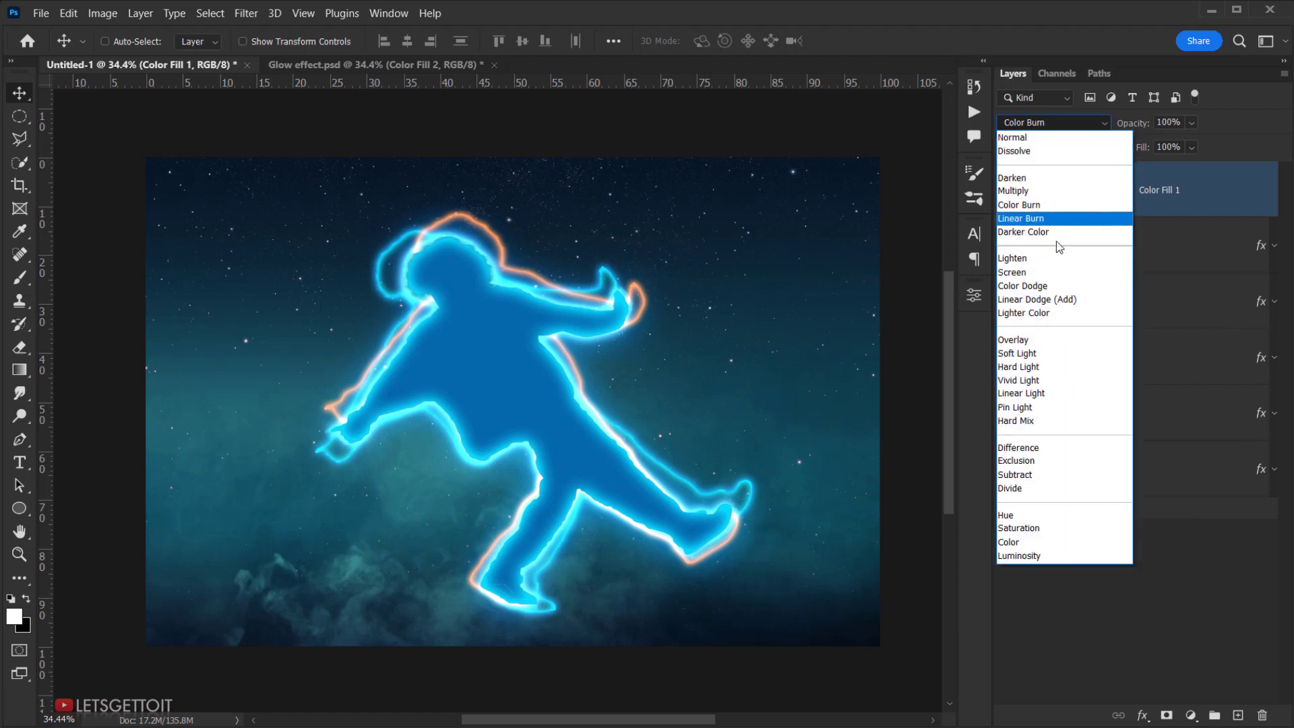
{"action": "left_click", "coordinate": [1036, 381]}
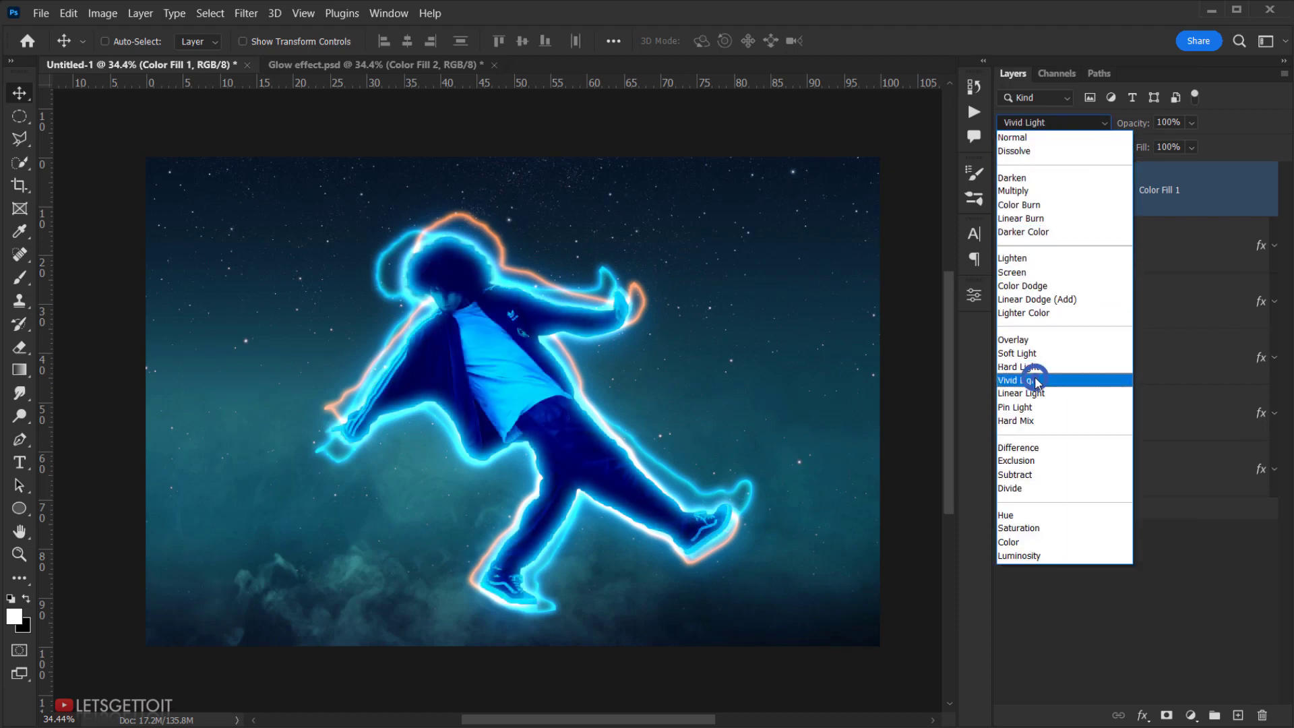
{"action": "left_click", "coordinate": [1170, 147]}
{"action": "type", "text": "40"}
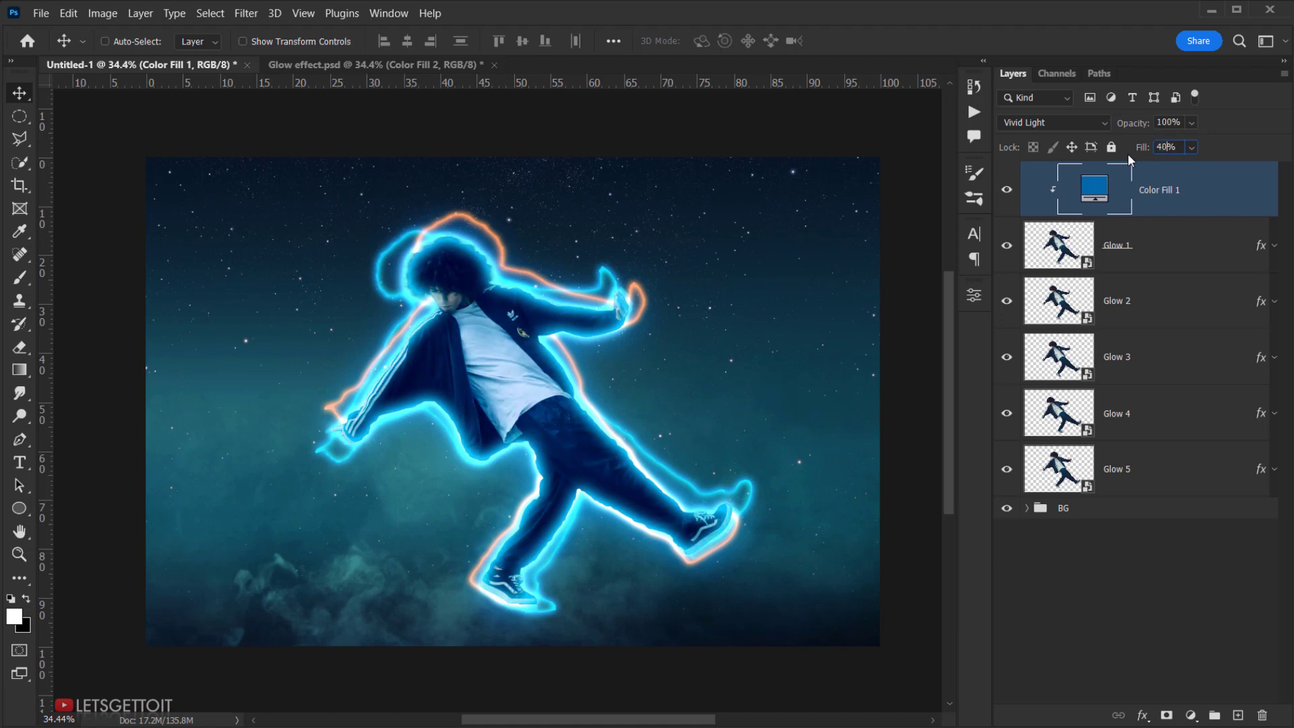
{"action": "left_click", "coordinate": [1006, 189]}
{"action": "left_click", "coordinate": [1005, 190]}
{"action": "left_click", "coordinate": [1005, 190]}
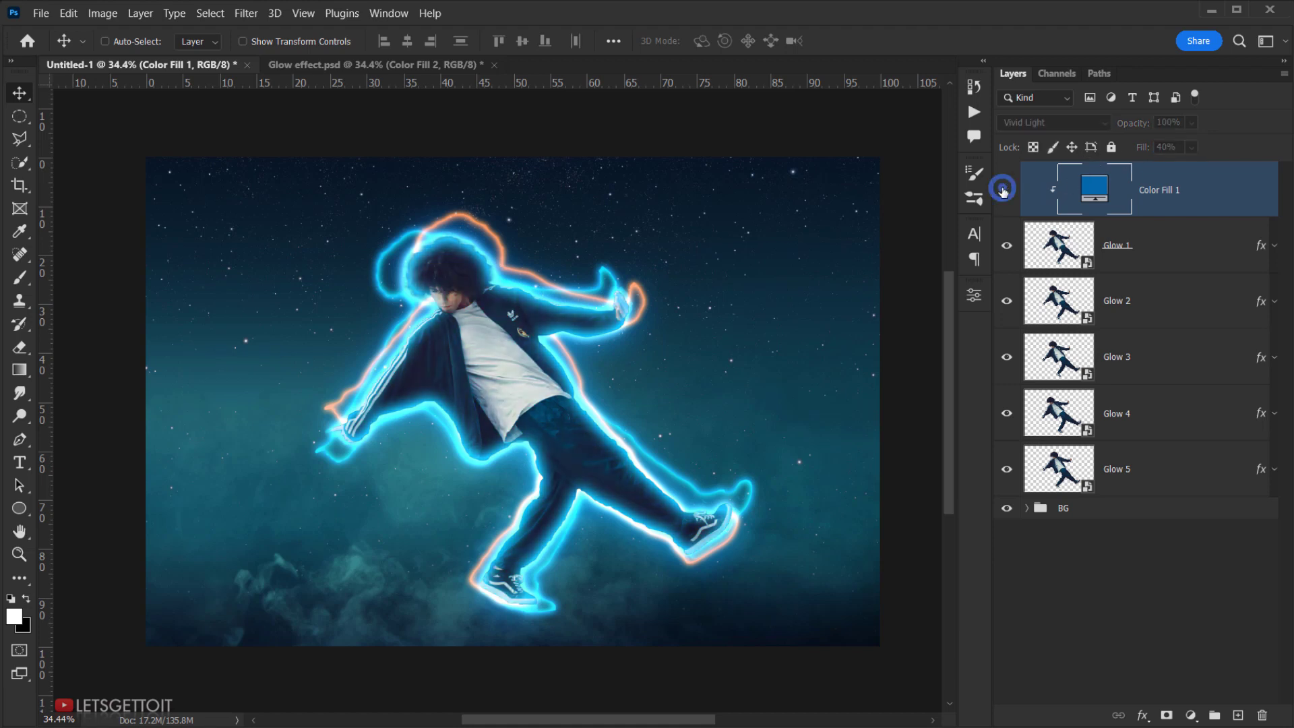
{"action": "left_click", "coordinate": [1005, 190]}
Group the Color Fill 1 layer together with the Glow 1 to Glow 5 layers.
{"action": "left_click", "coordinate": [1192, 194]}
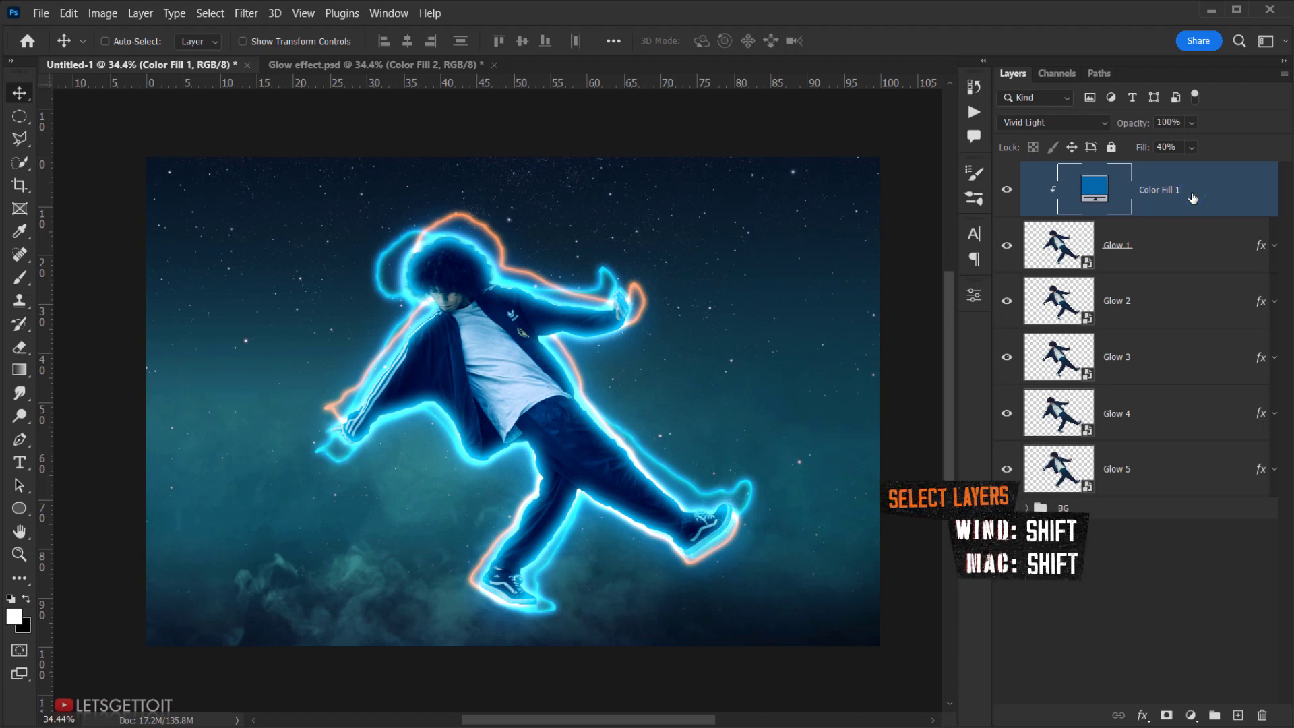
{"action": "left_click", "coordinate": [1217, 462], "text": "shift"}
{"action": "left_click_drag", "start_coordinate": [1218, 414], "coordinate": [1213, 715]}
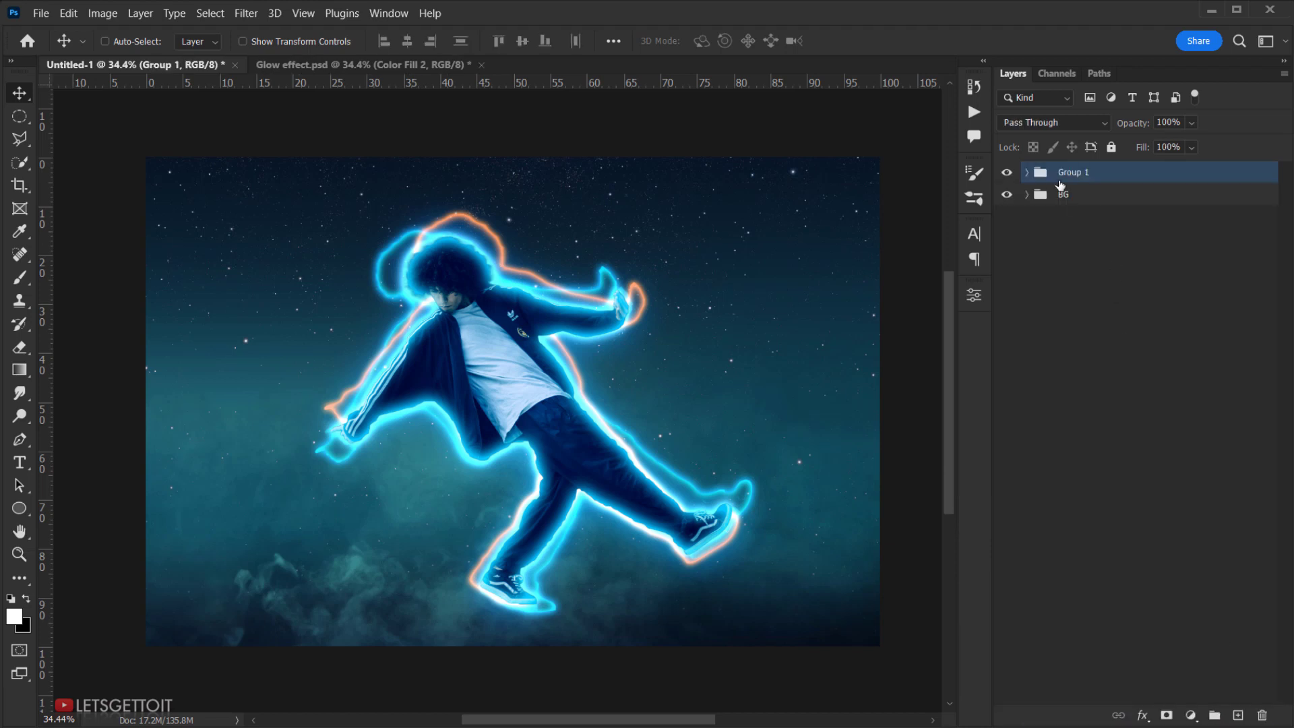
Rename the group containing the glow layers as Glow.
{"action": "double_click", "coordinate": [1061, 173]}
{"action": "type", "text": "Glow"}
{"action": "key", "text": "Return"}
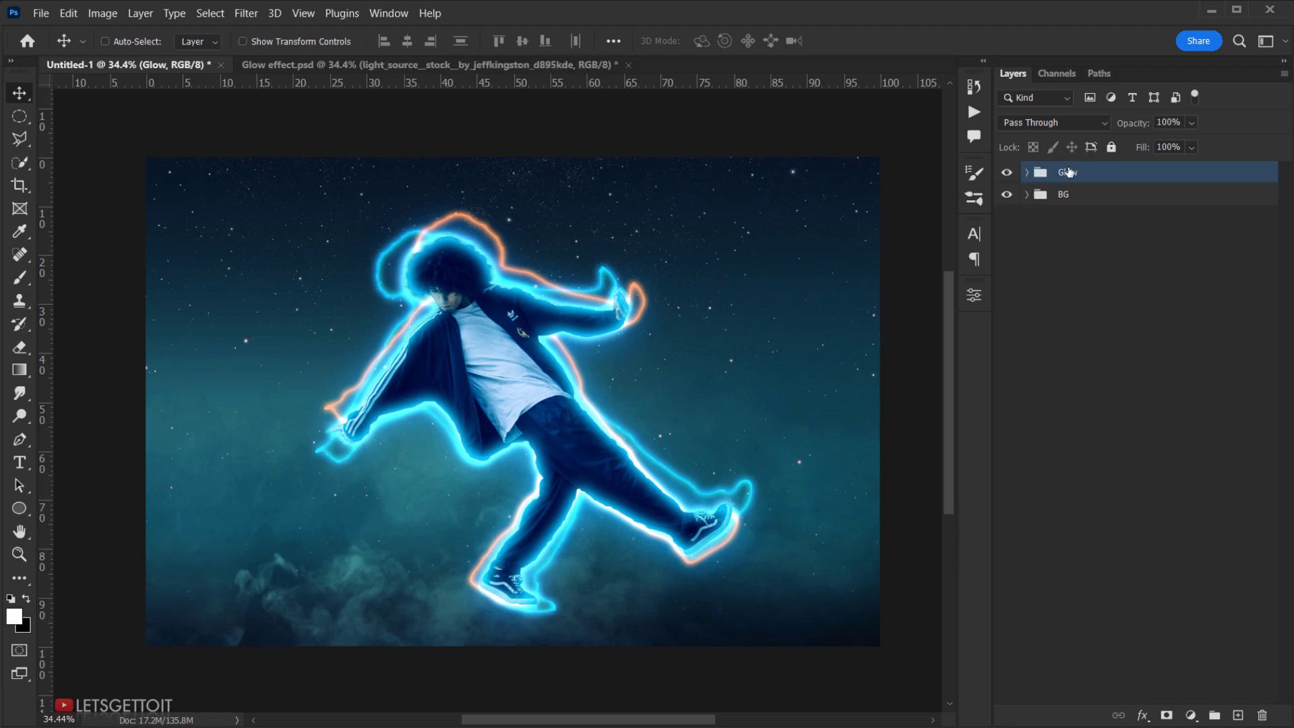
Place the asset-1 light source stock image from the Neon Glow Effect folder above the Glow group.
{"action": "left_click", "coordinate": [1067, 170]}
{"action": "key", "text": "alt+Tab"}
{"action": "left_click", "coordinate": [403, 193]}
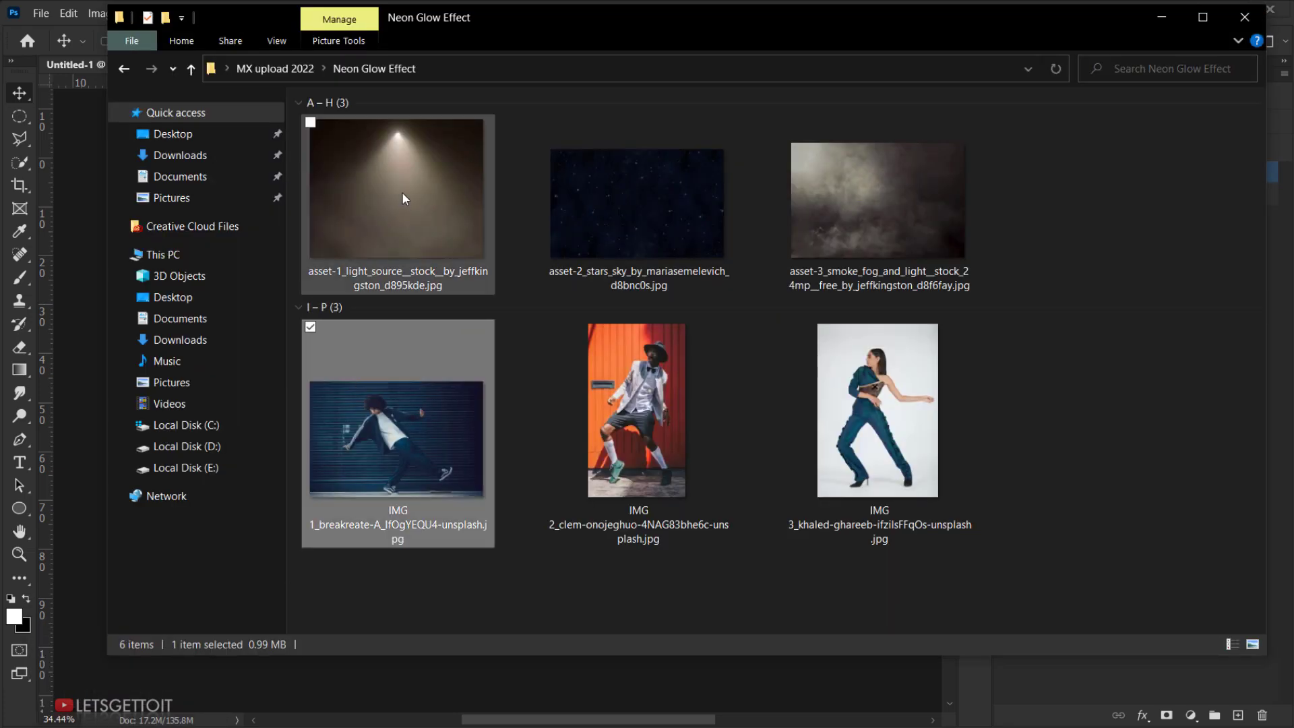
{"action": "left_click_drag", "start_coordinate": [430, 216], "coordinate": [423, 668]}
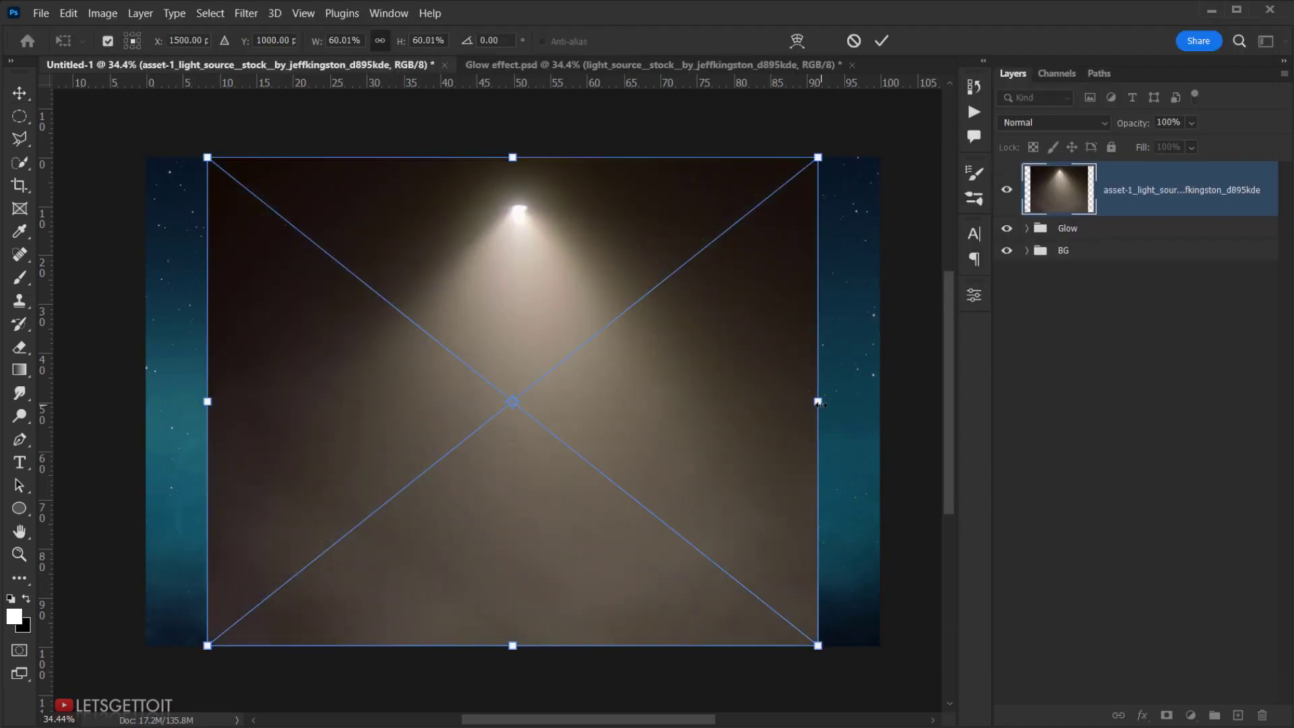
Enlarge the placed light image to cover the whole canvas, with its bright source at the upper canvas edge.
{"action": "left_click_drag", "start_coordinate": [817, 402], "coordinate": [879, 402]}
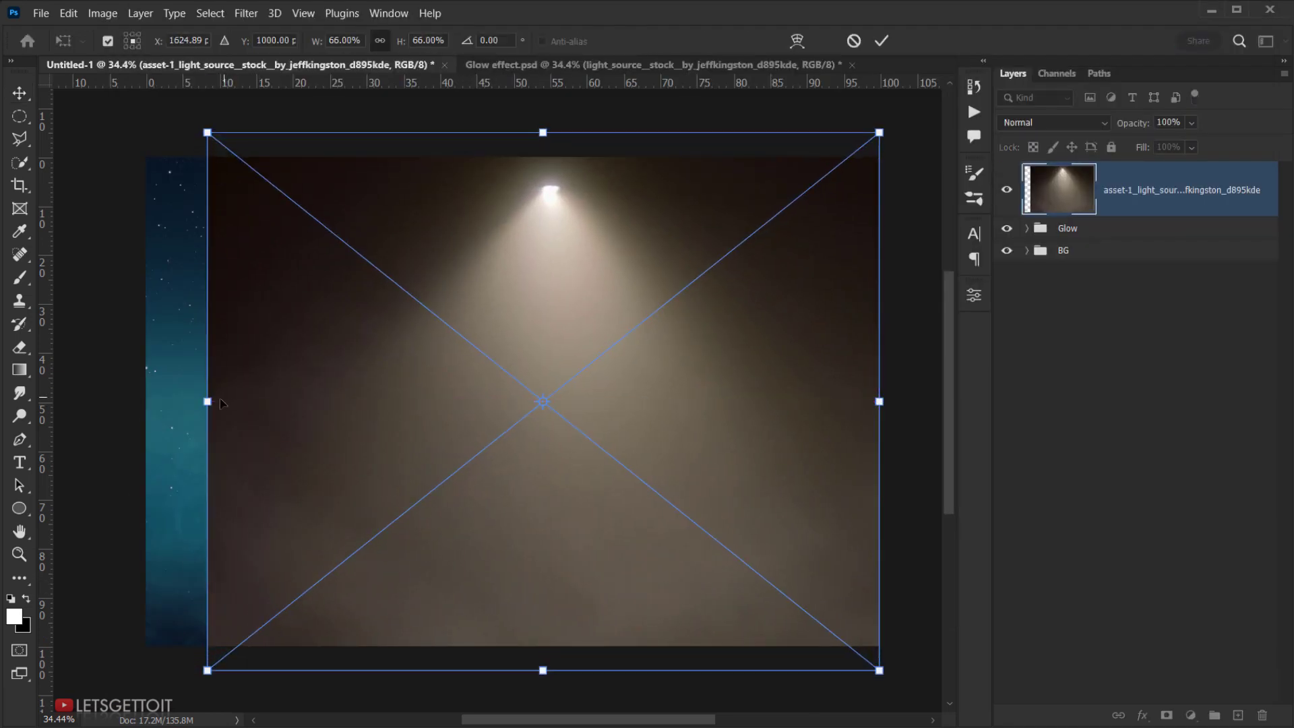
{"action": "left_click_drag", "start_coordinate": [207, 401], "coordinate": [146, 400]}
{"action": "scroll", "coordinate": [321, 419], "scroll_direction": "down", "scroll_amount": 1}
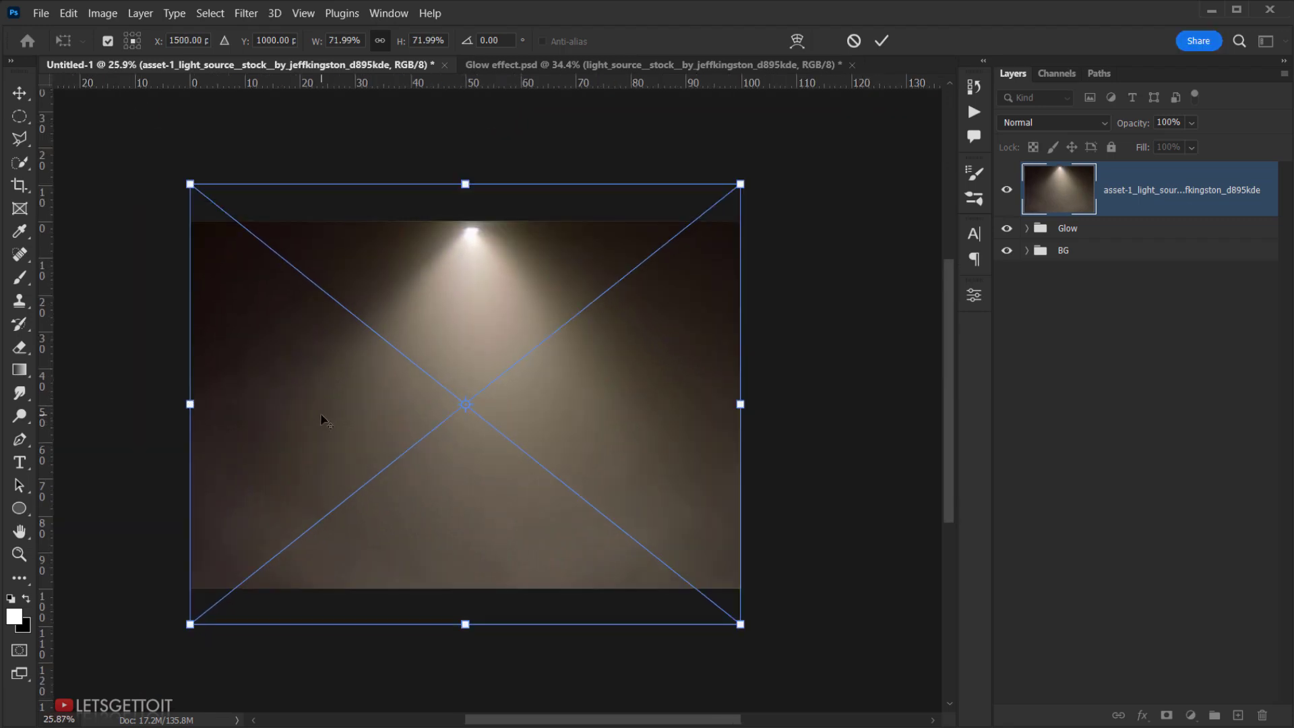
{"action": "left_click_drag", "start_coordinate": [463, 186], "coordinate": [465, 132]}
{"action": "left_click_drag", "start_coordinate": [549, 405], "coordinate": [544, 407]}
{"action": "left_click", "coordinate": [882, 41]}
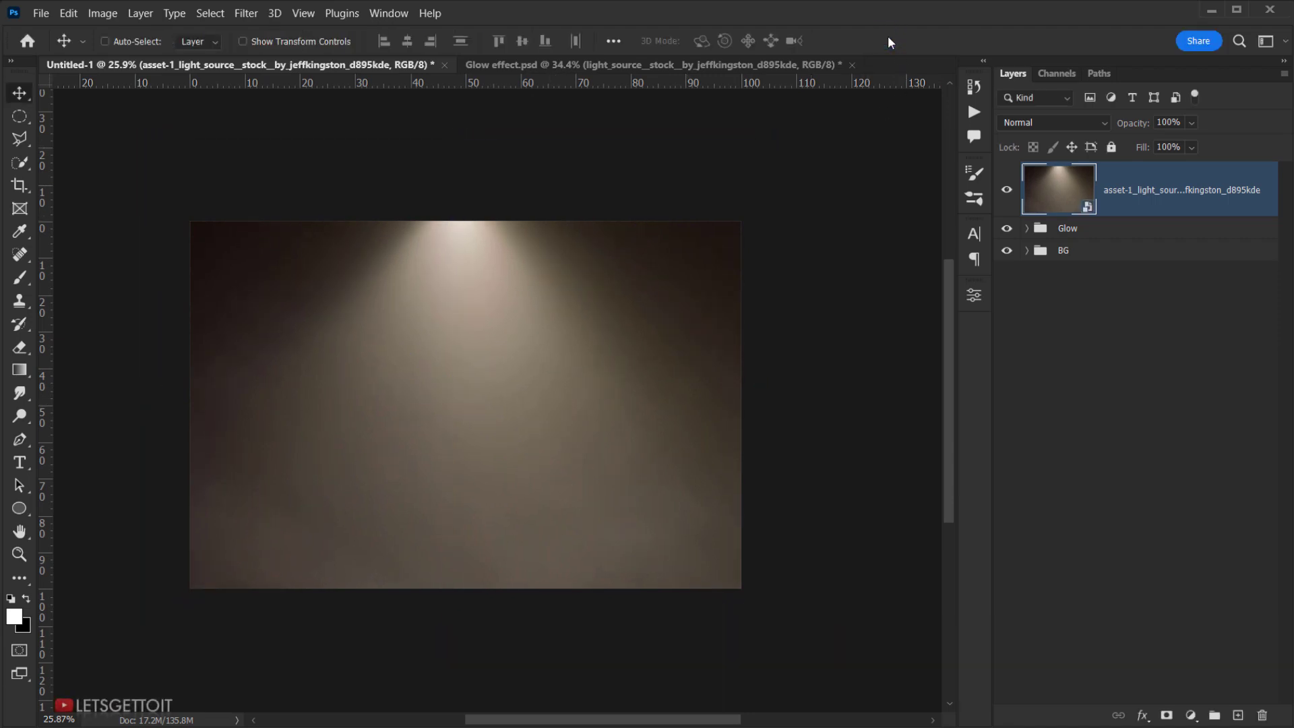
Rasterize the placed light source layer and rename it Light.
{"action": "right_click", "coordinate": [1133, 197]}
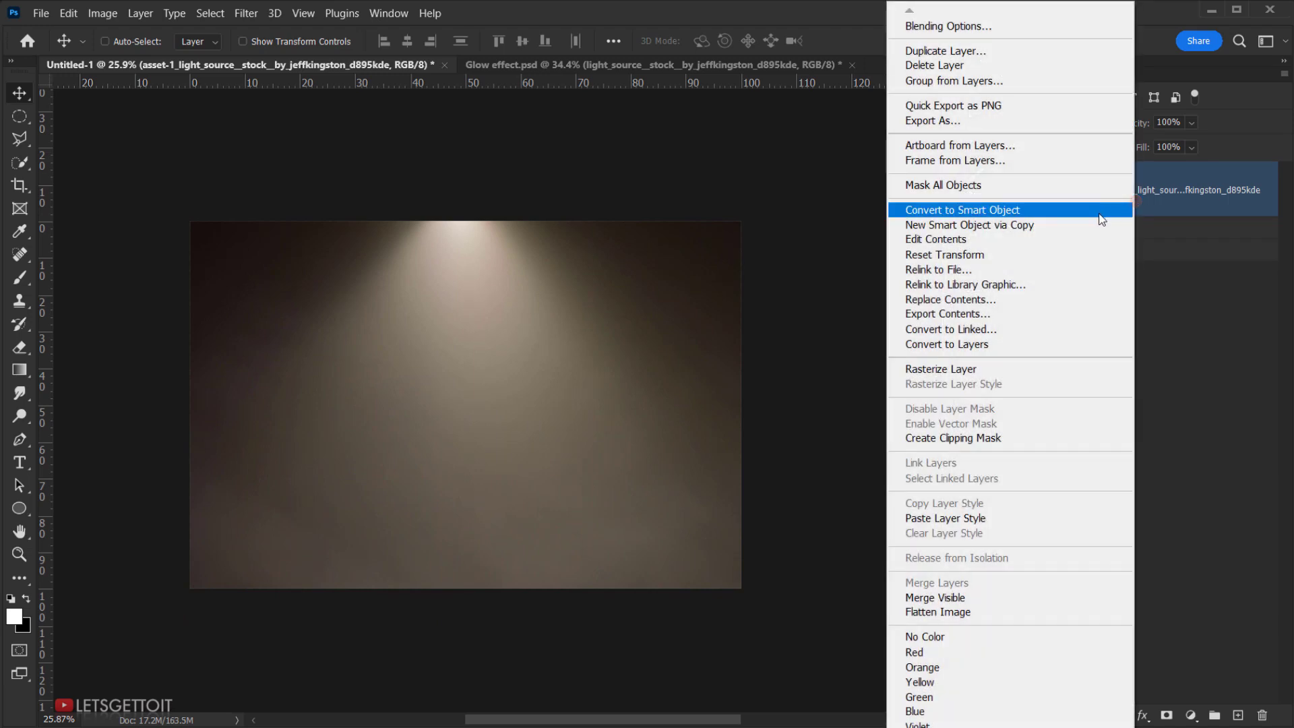
{"action": "left_click", "coordinate": [977, 369]}
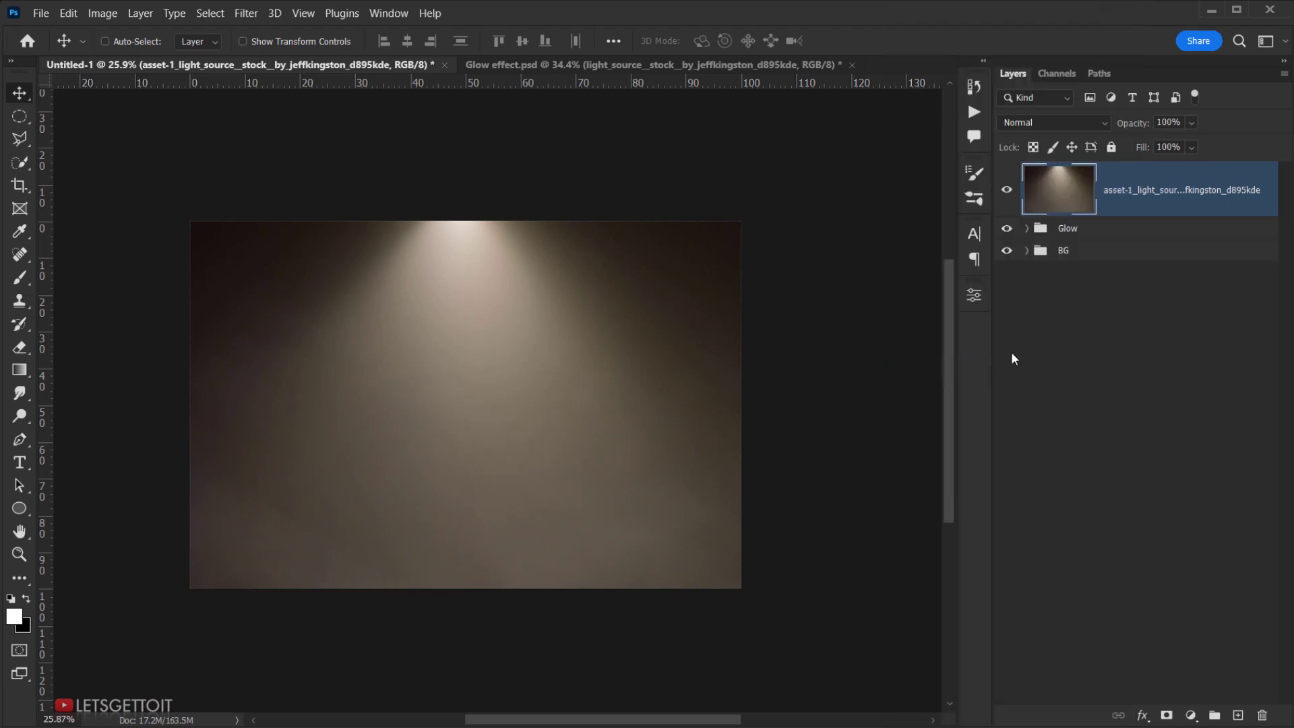
{"action": "double_click", "coordinate": [1129, 192]}
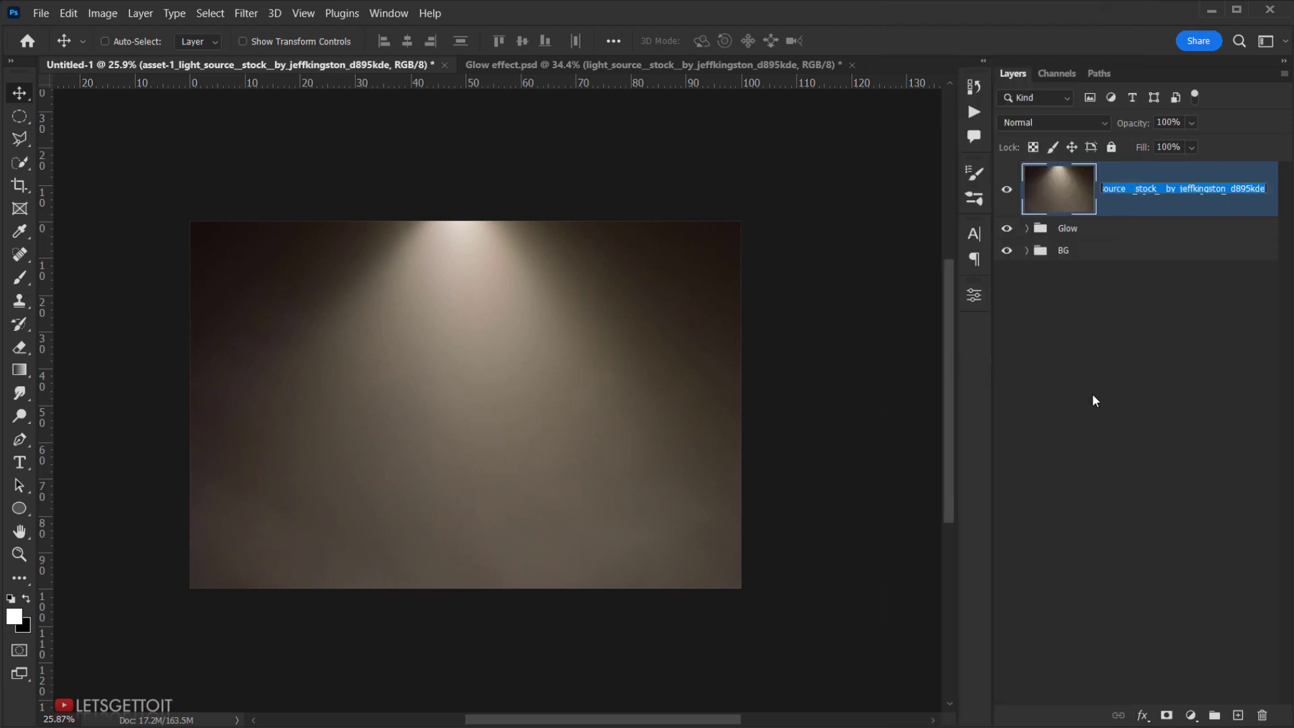
{"action": "type", "text": "Light"}
{"action": "key", "text": "Return"}
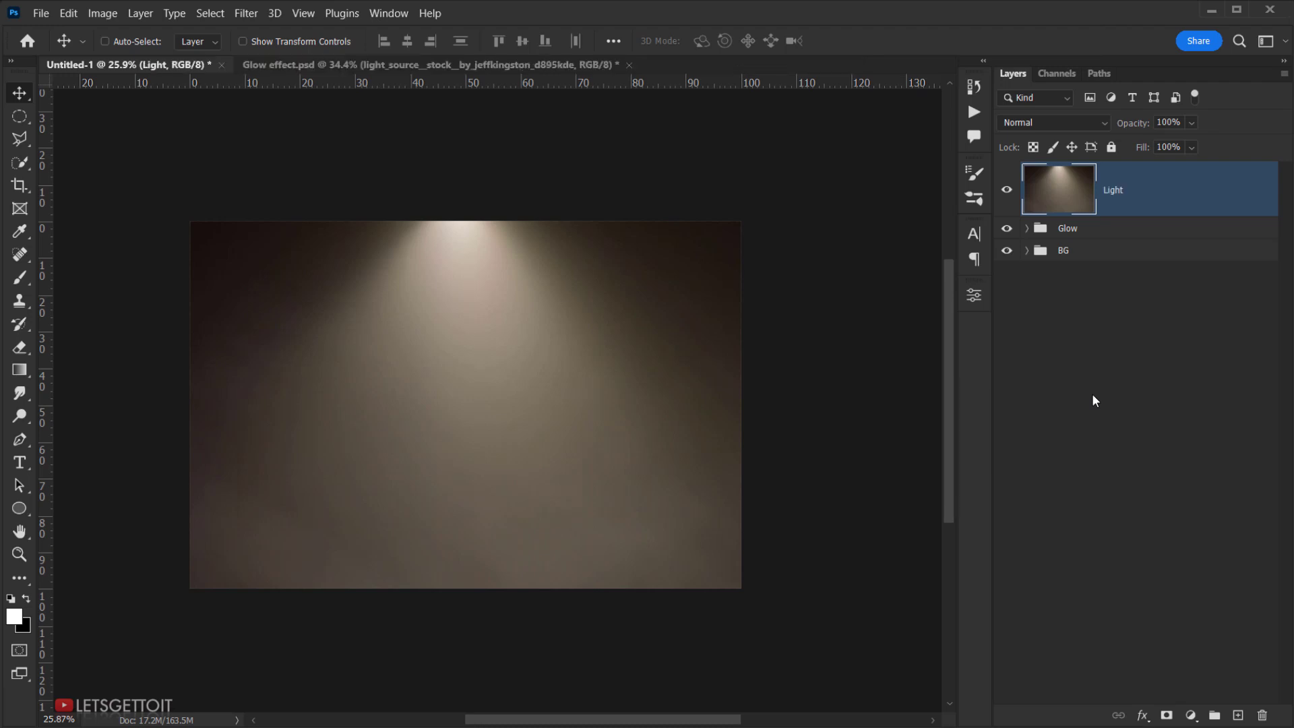
Desaturate the Light layer.
{"action": "scroll", "coordinate": [903, 203], "scroll_direction": "up", "scroll_amount": 2}
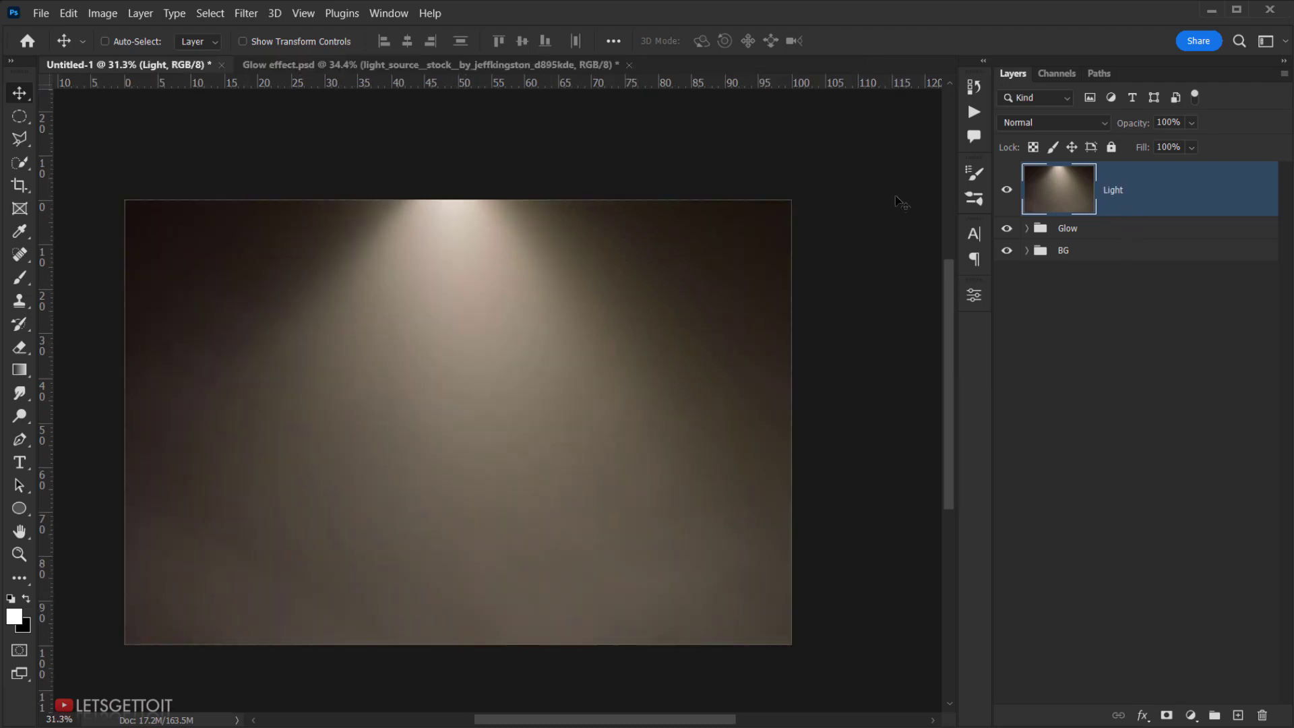
{"action": "left_click", "coordinate": [101, 16]}
{"action": "mouse_move", "coordinate": [155, 58]}
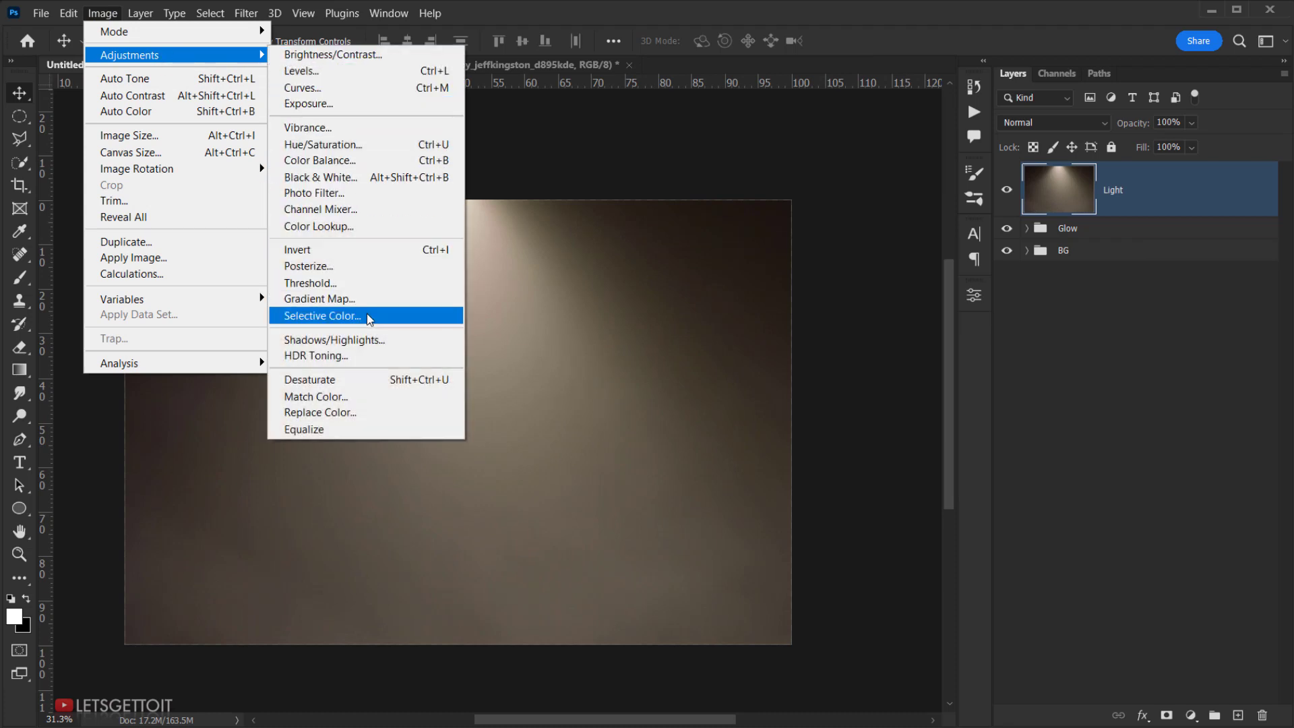
{"action": "left_click", "coordinate": [423, 382]}
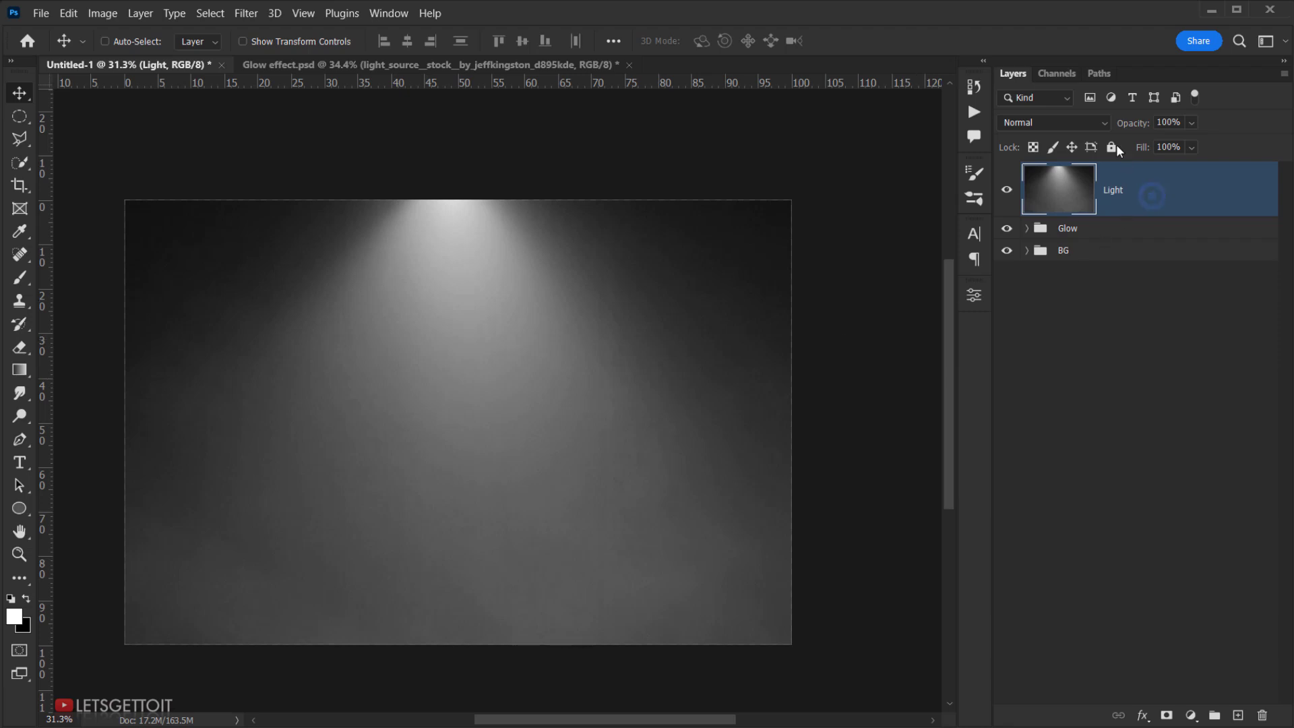
Set the Light layer to Soft Light blending and compare the image with and without it.
{"action": "left_click", "coordinate": [1078, 123]}
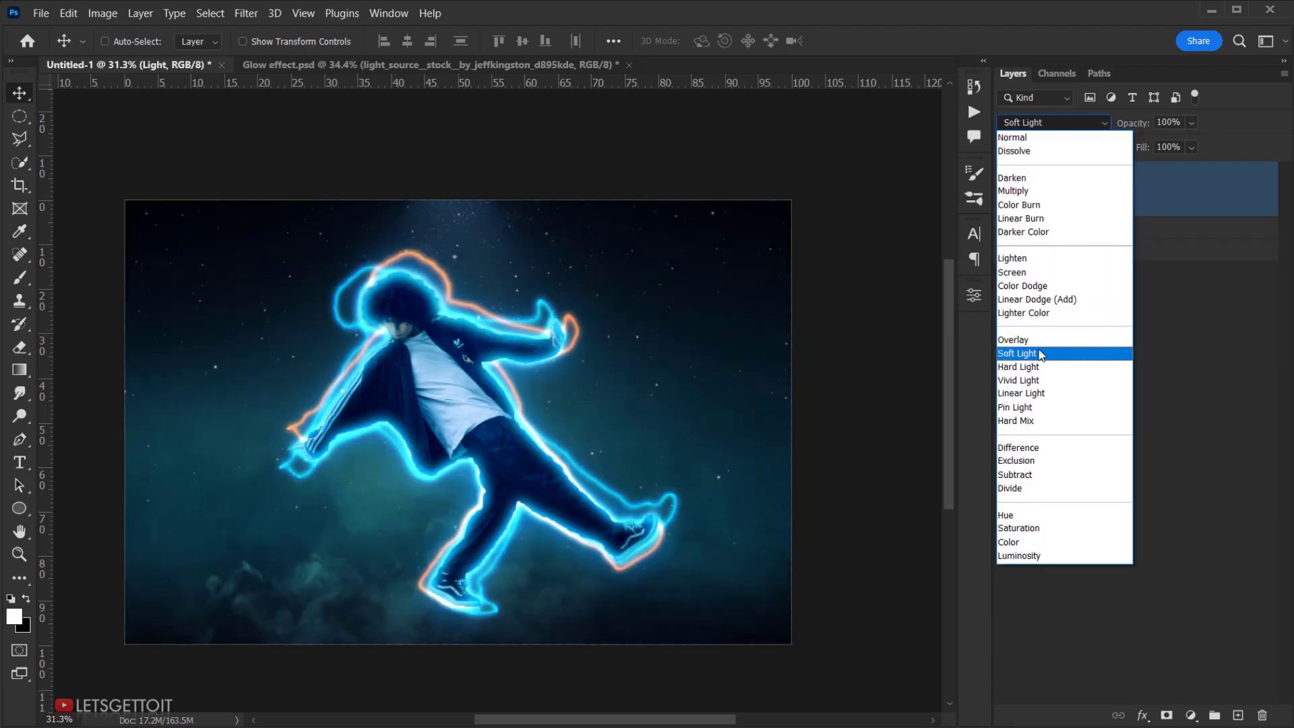
{"action": "left_click", "coordinate": [1039, 351]}
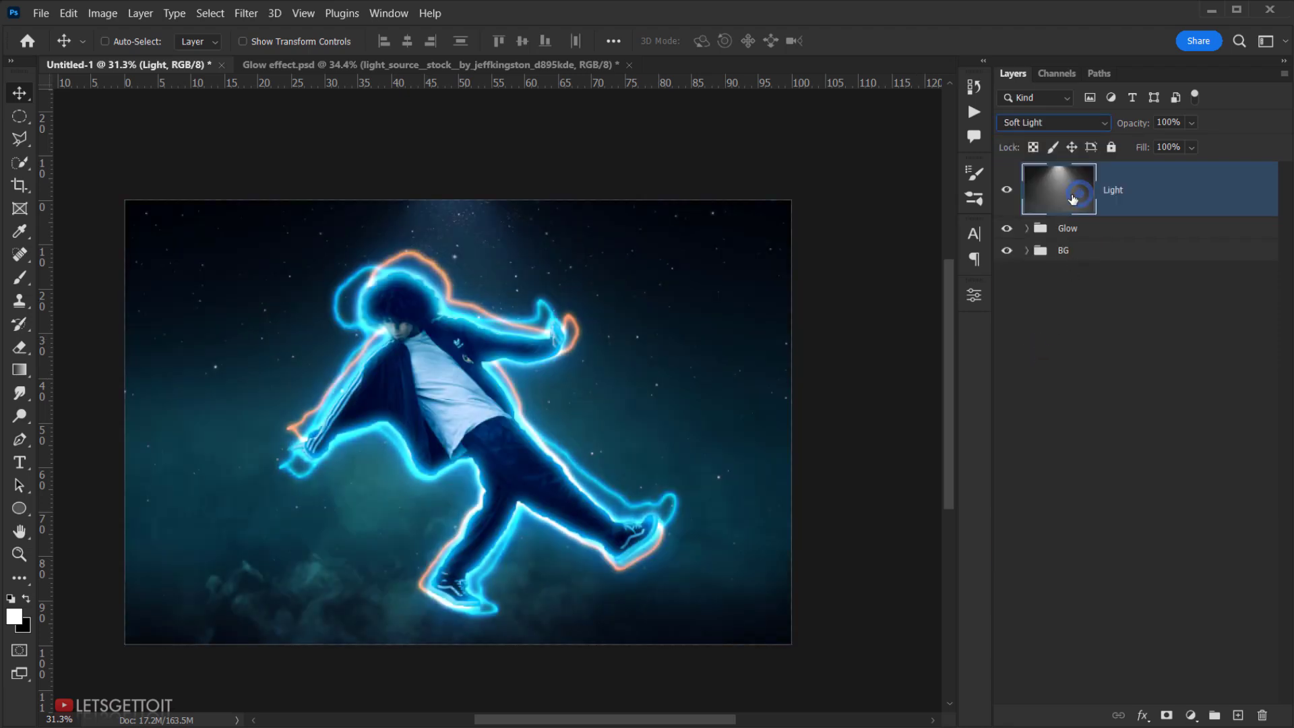
{"action": "left_click", "coordinate": [1007, 191]}
{"action": "left_click", "coordinate": [1008, 191]}
{"action": "left_click", "coordinate": [1008, 192]}
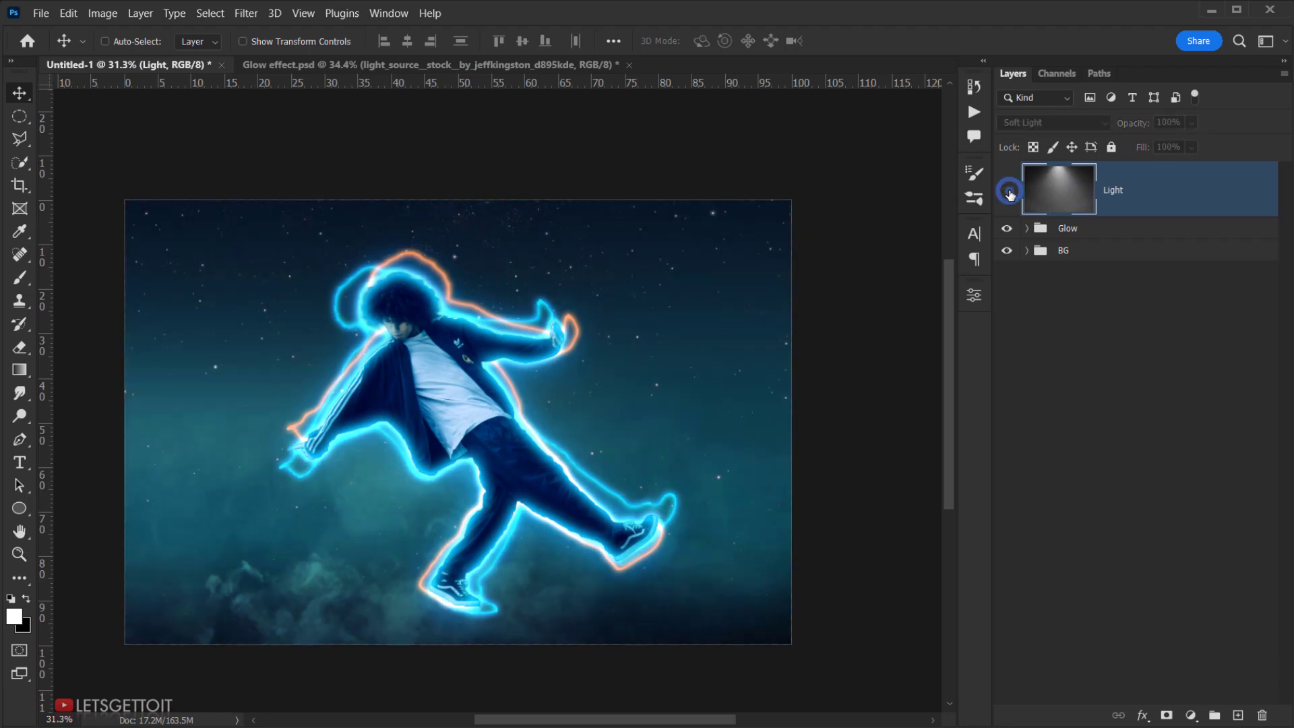
{"action": "left_click", "coordinate": [1007, 192]}
{"action": "scroll", "coordinate": [561, 344], "scroll_direction": "down", "scroll_amount": 2}
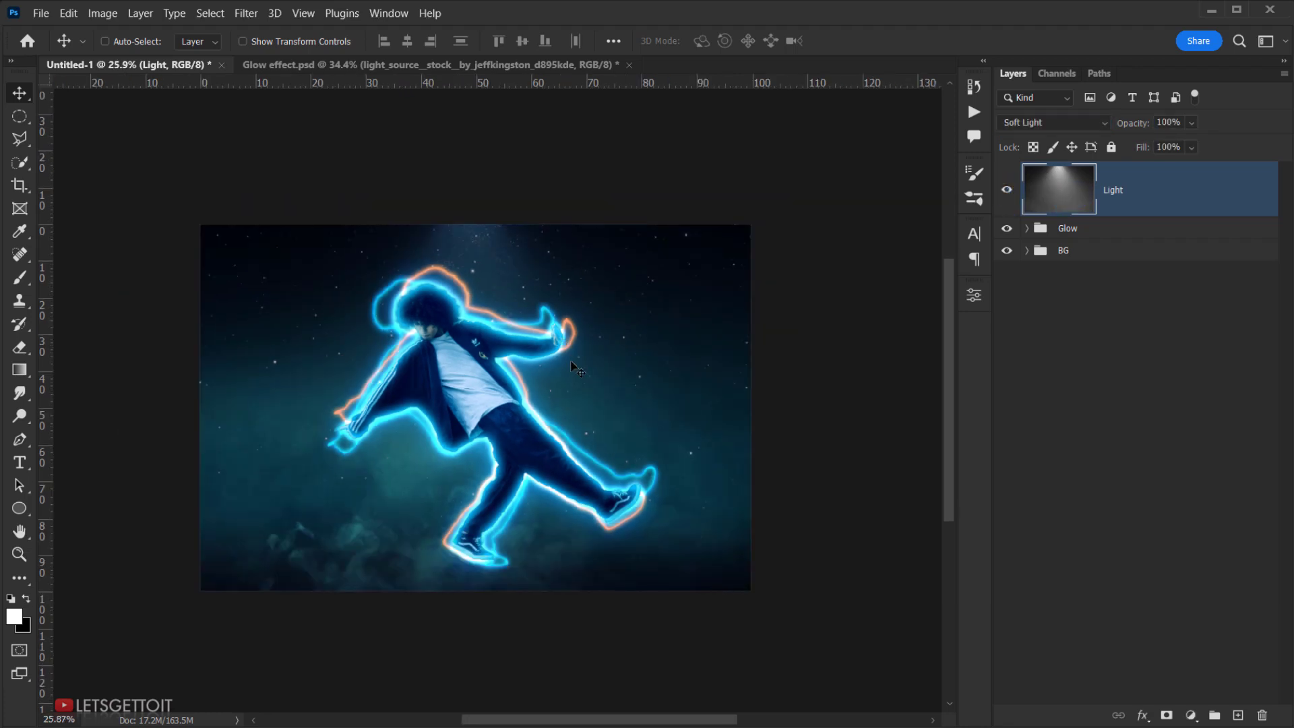
{"action": "left_click_drag", "start_coordinate": [563, 343], "coordinate": [564, 361]}
Add a Levels adjustment clipped to the Light layer, with input levels of 17, 1.12 and 177.
{"action": "left_click", "coordinate": [1191, 716]}
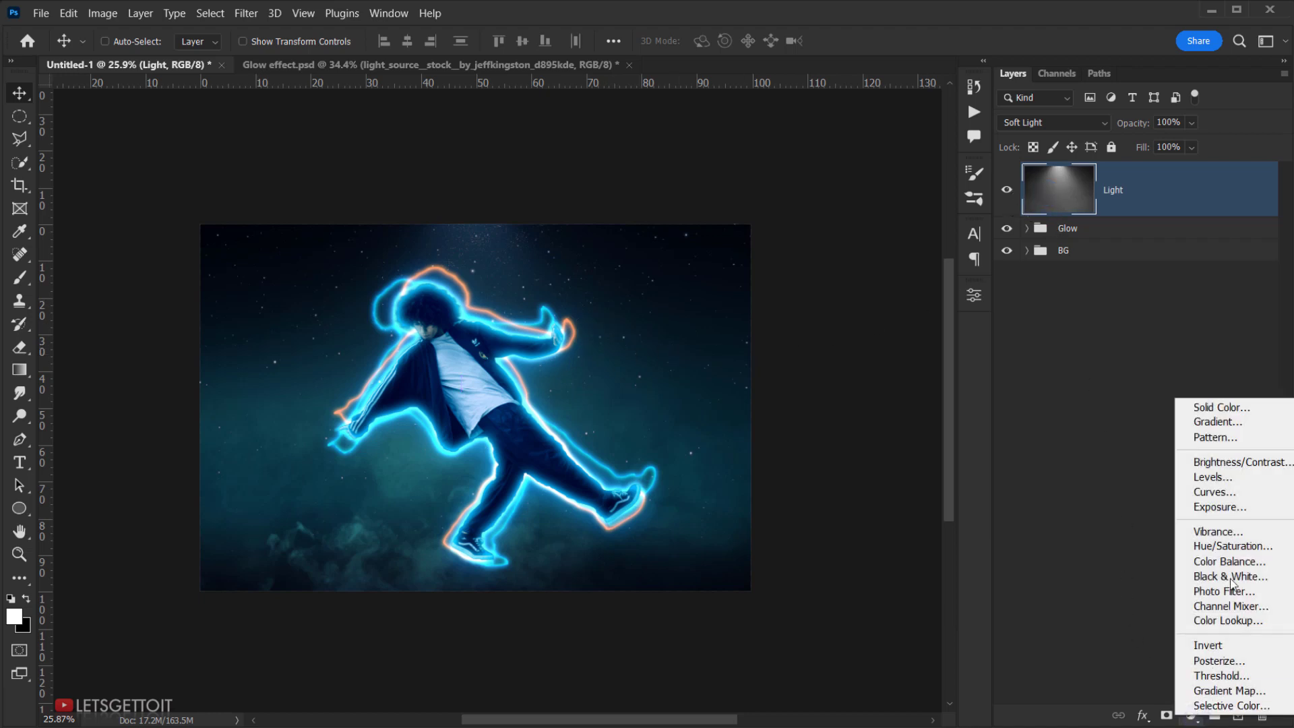
{"action": "left_click", "coordinate": [1247, 477]}
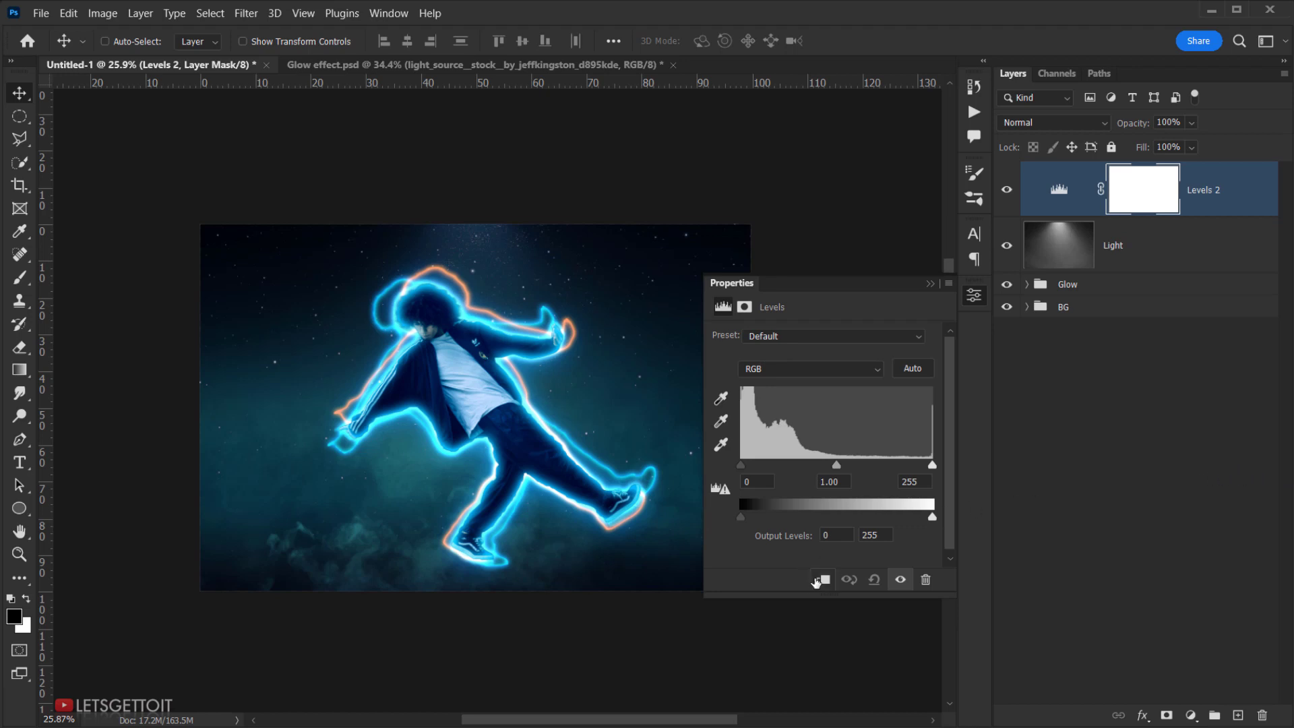
{"action": "left_click", "coordinate": [821, 580]}
{"action": "left_click_drag", "start_coordinate": [932, 465], "coordinate": [902, 466]}
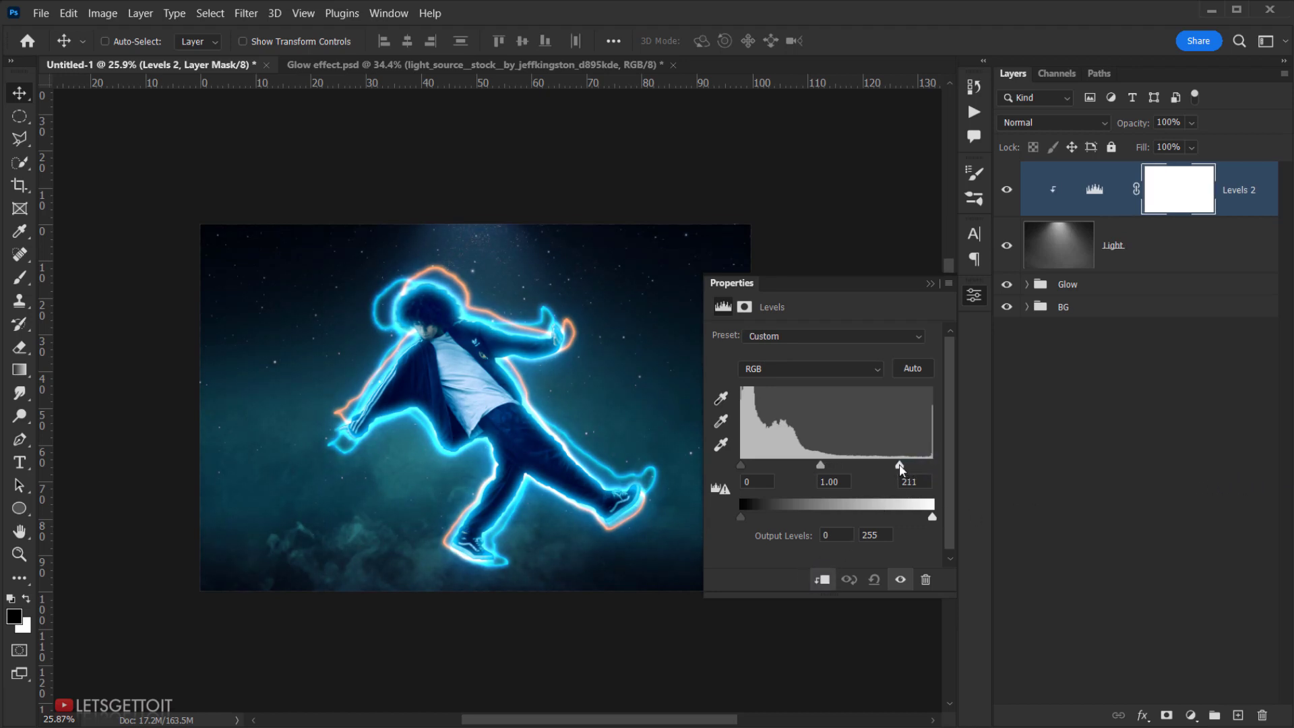
{"action": "left_click_drag", "start_coordinate": [741, 465], "coordinate": [754, 465]}
{"action": "mouse_move", "coordinate": [898, 465]}
{"action": "left_mouse_down"}
{"action": "mouse_move", "coordinate": [815, 471]}
{"action": "mouse_move", "coordinate": [873, 467]}
{"action": "left_mouse_up"}
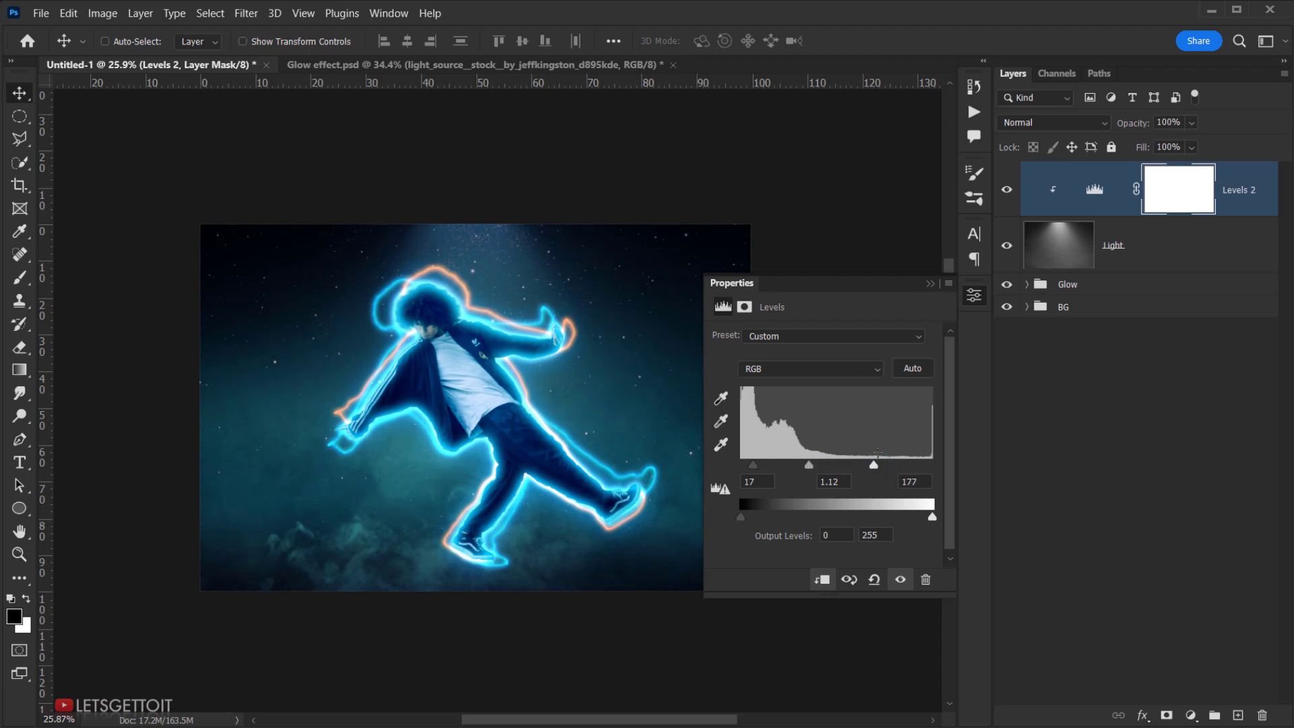
{"action": "left_click", "coordinate": [930, 285]}
Compare the image with and without the clipped Levels adjustment on the Light layer.
{"action": "left_click", "coordinate": [1004, 191]}
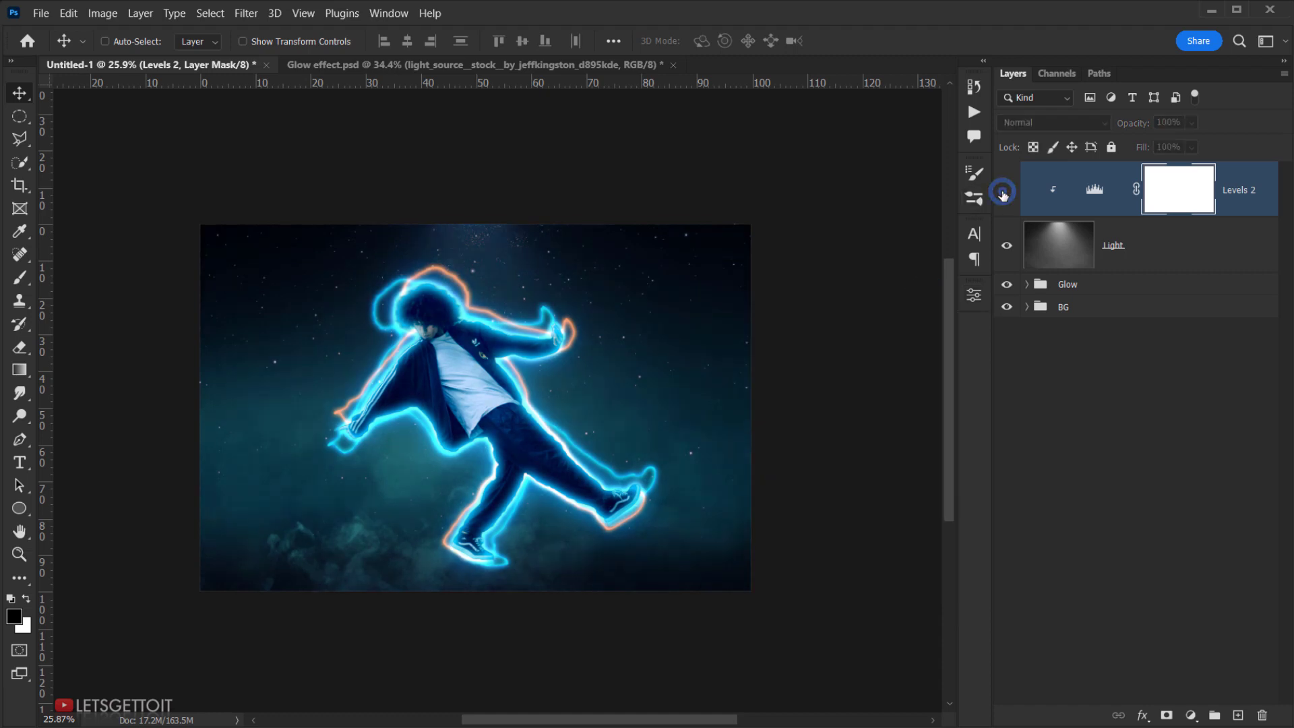
{"action": "left_click", "coordinate": [1005, 191]}
{"action": "scroll", "coordinate": [503, 398], "scroll_direction": "down", "scroll_amount": 3}
{"action": "scroll", "coordinate": [490, 452], "scroll_direction": "up", "scroll_amount": 5}
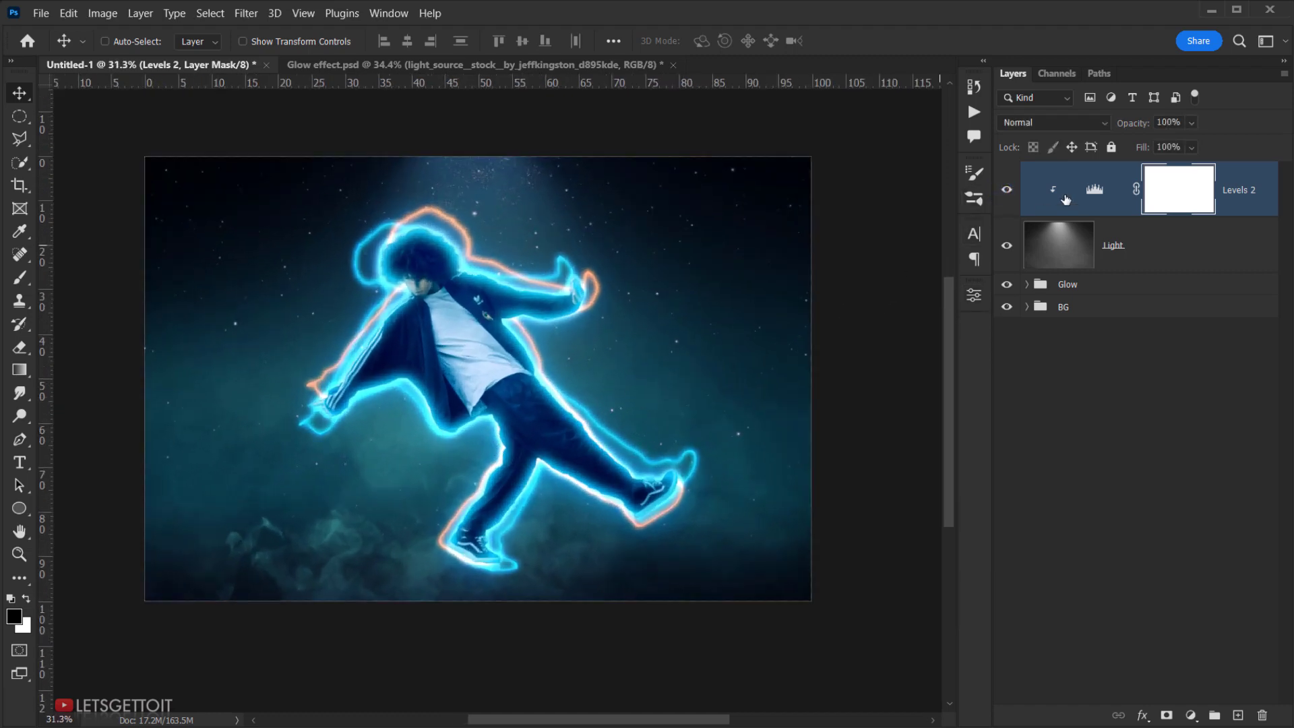
{"action": "left_click", "coordinate": [1008, 191]}
{"action": "left_click", "coordinate": [1008, 192]}
Place the asset-2 stars sky stock image above the Levels 2 layer.
{"action": "left_click", "coordinate": [1260, 216]}
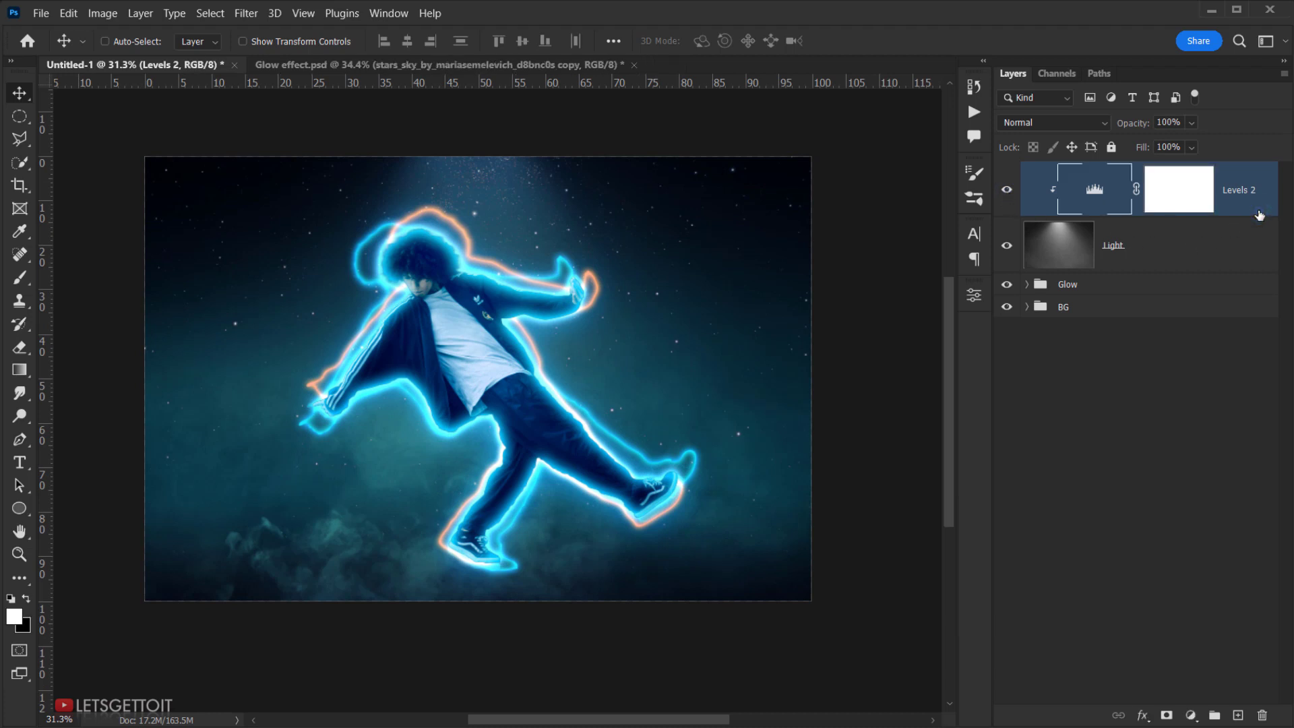
{"action": "left_click", "coordinate": [1254, 202]}
{"action": "left_click", "coordinate": [143, 727]}
{"action": "left_click_drag", "start_coordinate": [647, 240], "coordinate": [477, 617]}
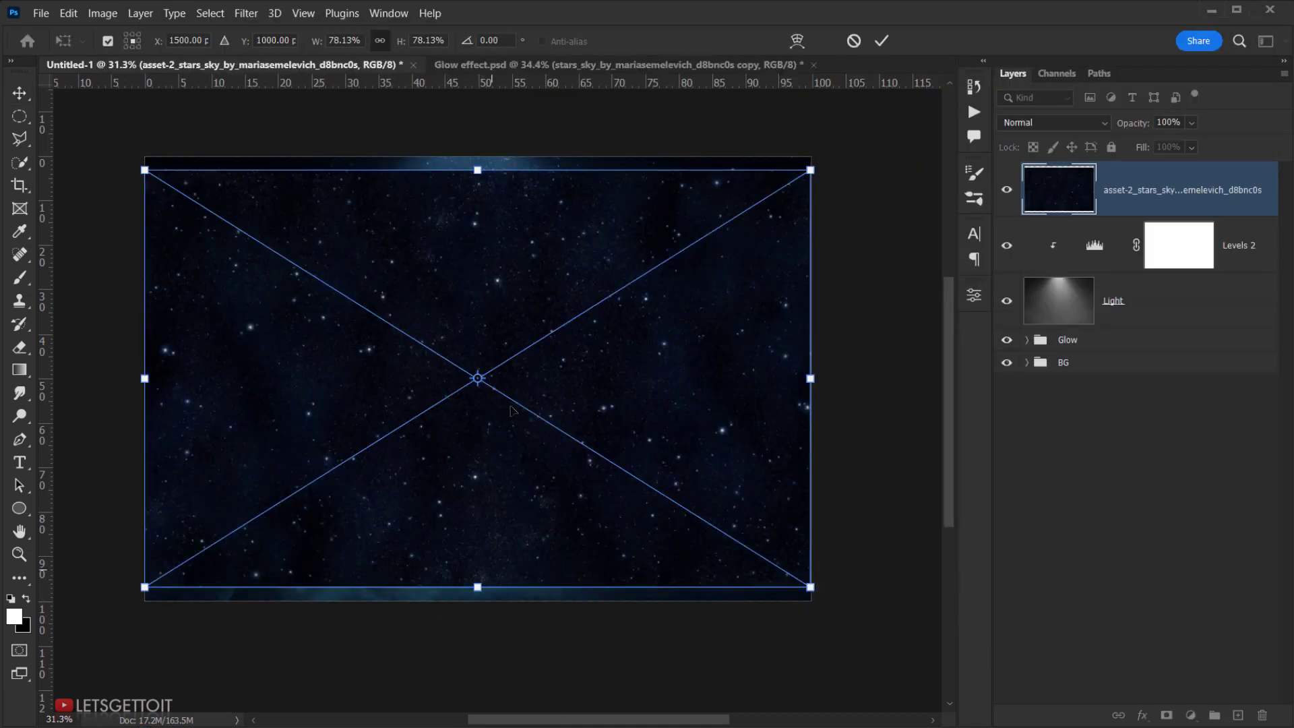
Enlarge and reposition the placed stars image so that it covers the whole canvas.
{"action": "left_click_drag", "start_coordinate": [477, 170], "coordinate": [477, 153]}
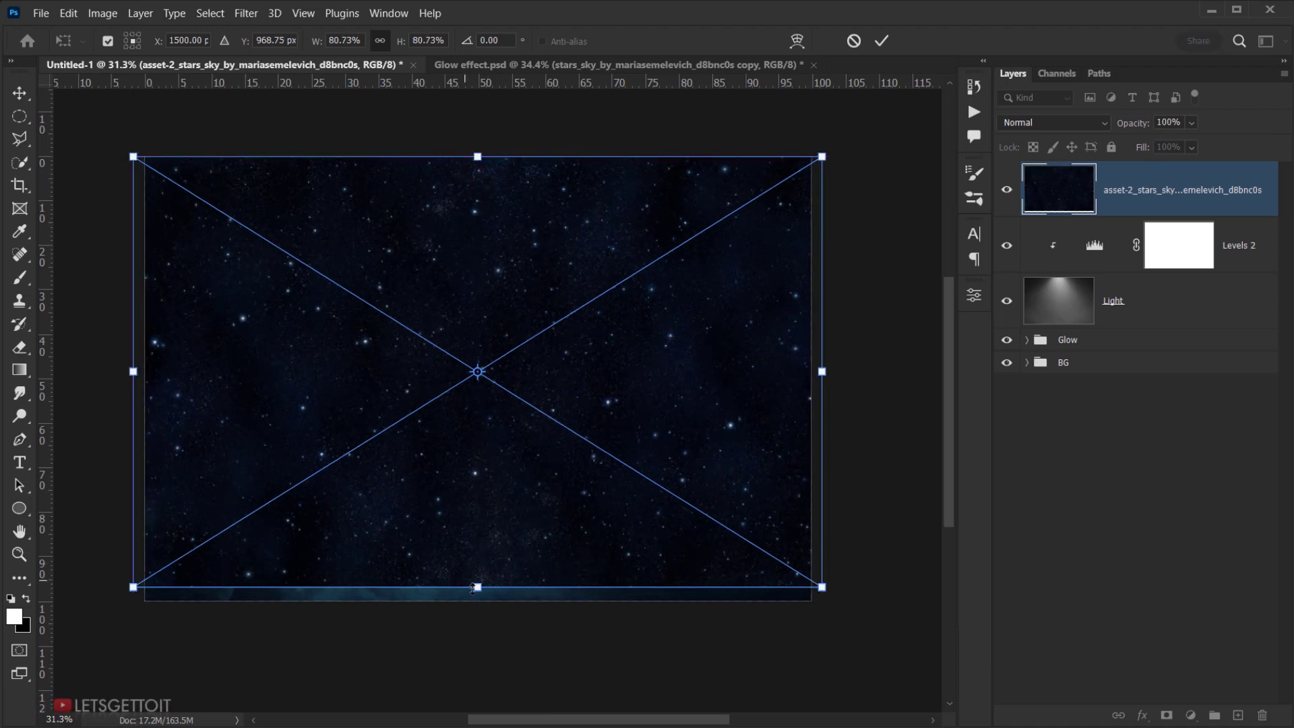
{"action": "left_click_drag", "start_coordinate": [477, 587], "coordinate": [477, 648]}
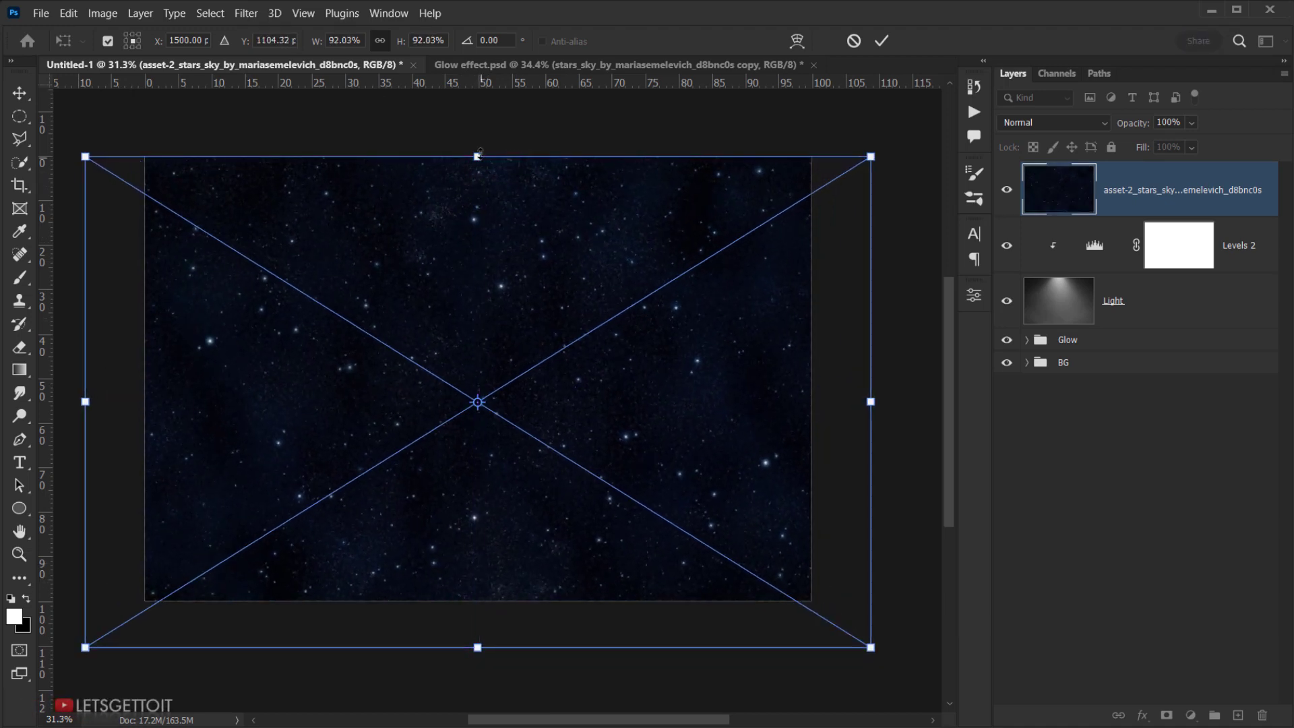
{"action": "left_click_drag", "start_coordinate": [478, 155], "coordinate": [487, 104]}
{"action": "left_click_drag", "start_coordinate": [538, 477], "coordinate": [538, 466]}
{"action": "left_click", "coordinate": [882, 41]}
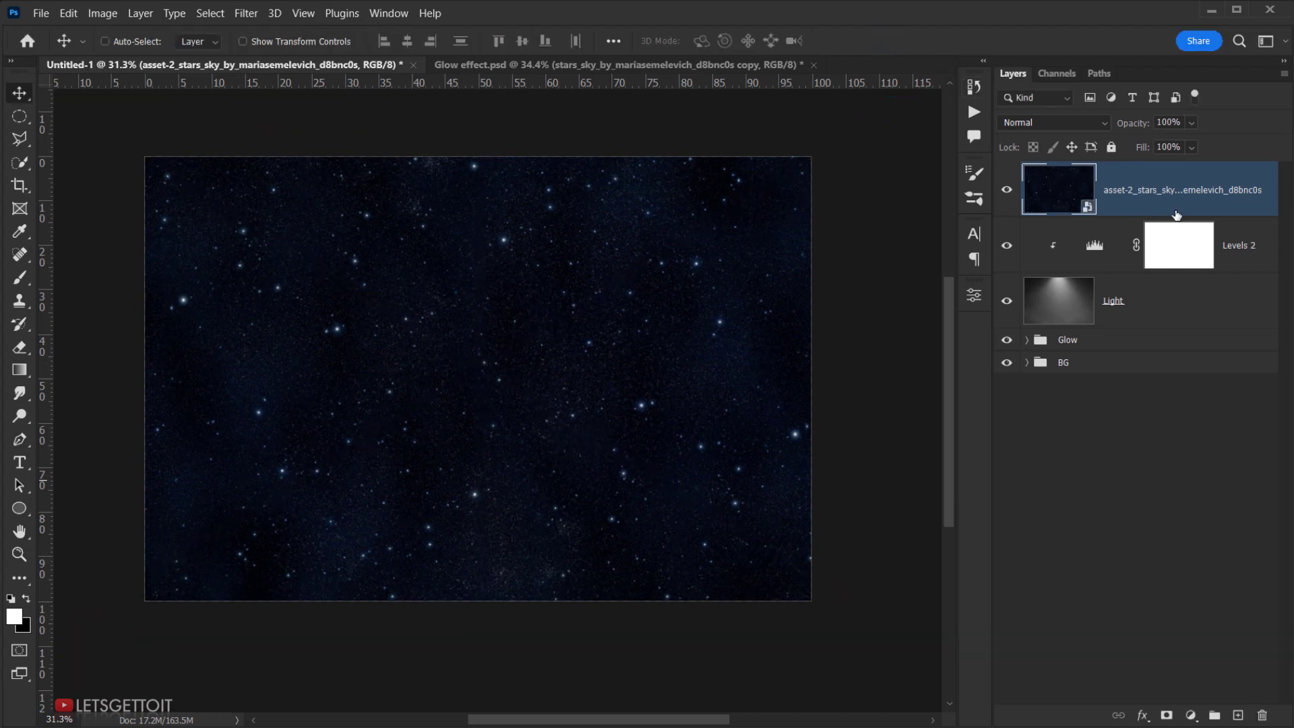
Rasterize the placed stars sky layer and rename it Stars 2.
{"action": "right_click", "coordinate": [1181, 209]}
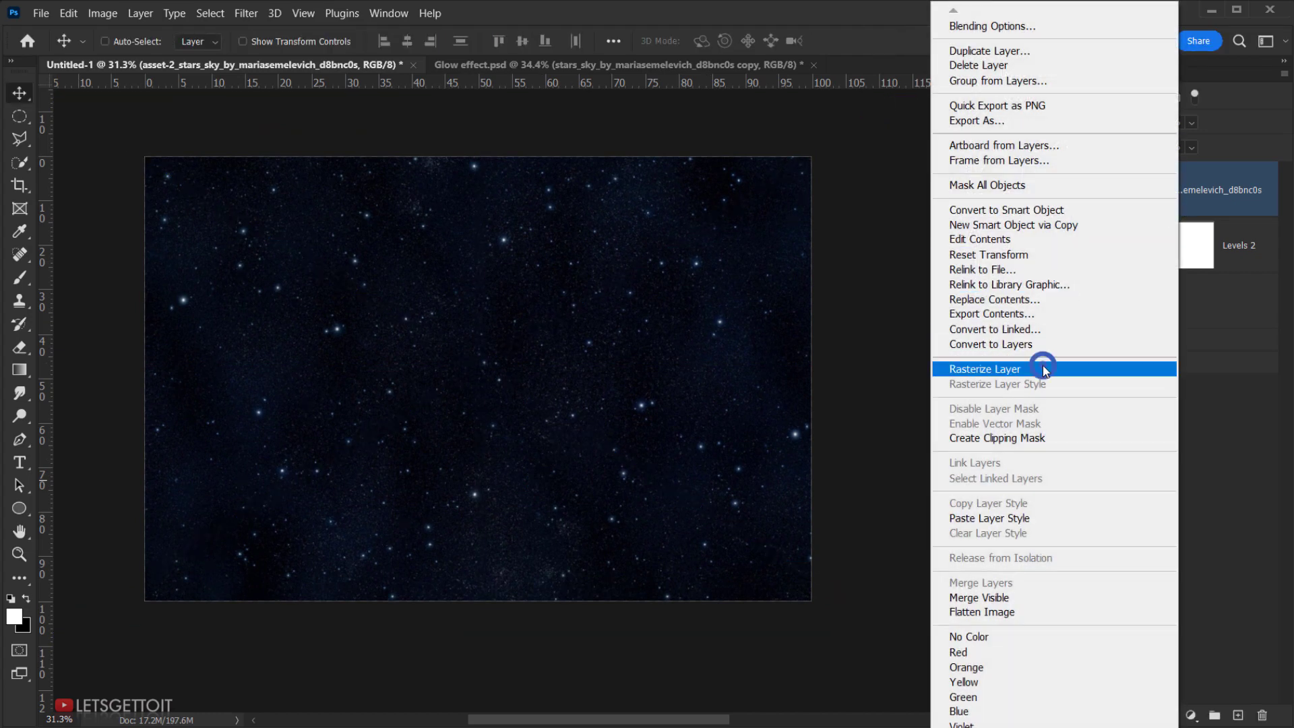
{"action": "left_click", "coordinate": [1042, 365]}
{"action": "double_click", "coordinate": [1166, 189]}
{"action": "type", "text": "S"}
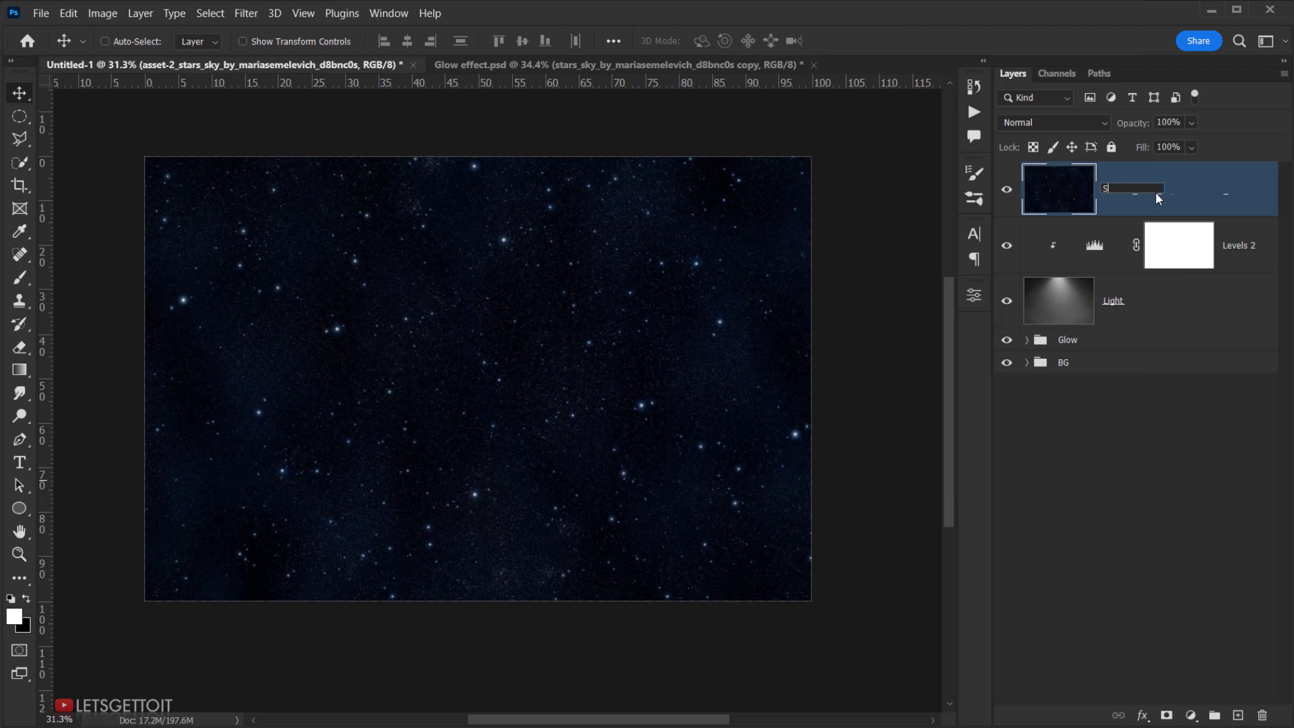
{"action": "type", "text": "tars 2"}
{"action": "key", "text": "Return"}
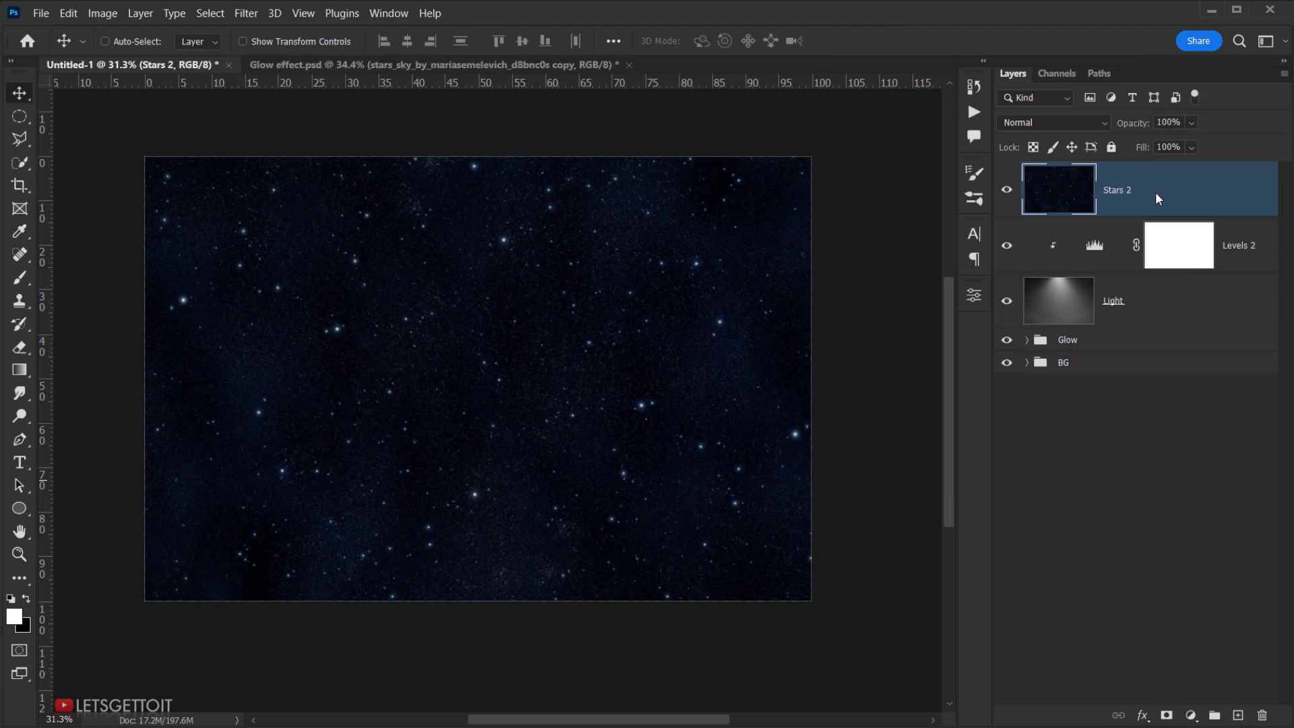
Set the Stars 2 layer to Lighten blending with 40% fill and about 54% opacity.
{"action": "left_click", "coordinate": [1096, 126]}
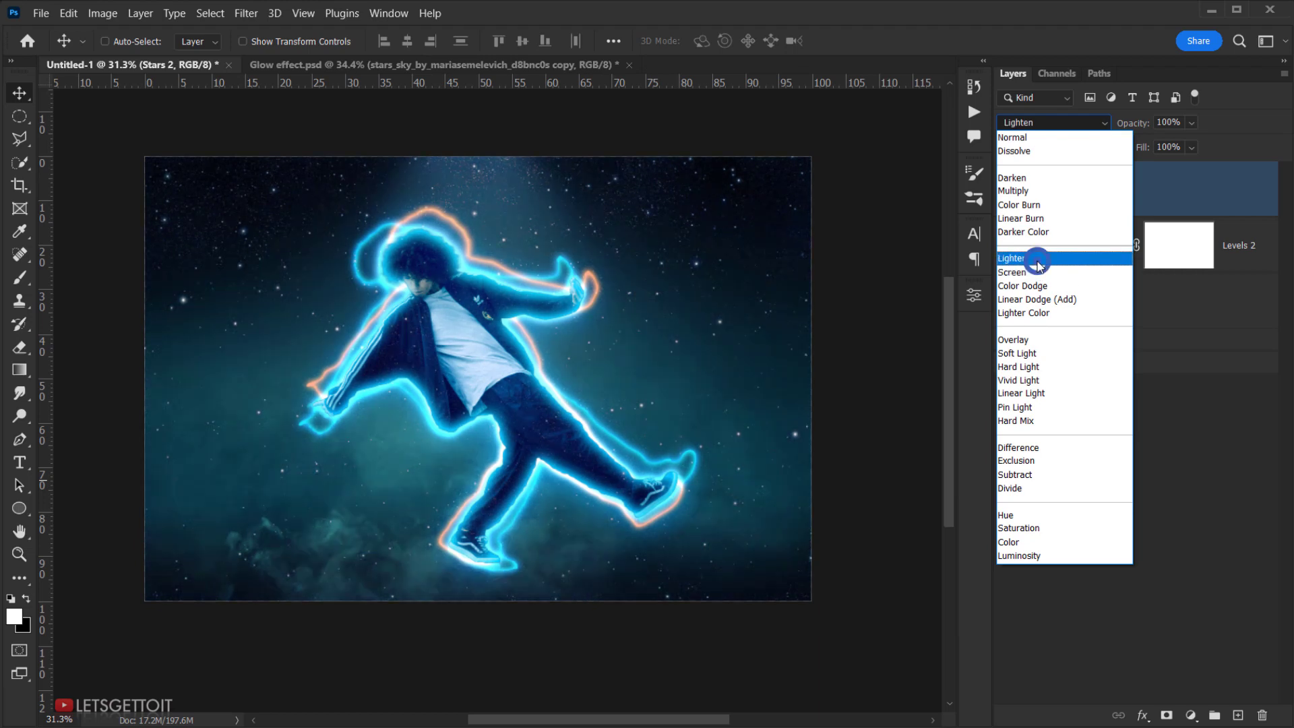
{"action": "left_click", "coordinate": [1037, 259]}
{"action": "left_click", "coordinate": [1191, 147]}
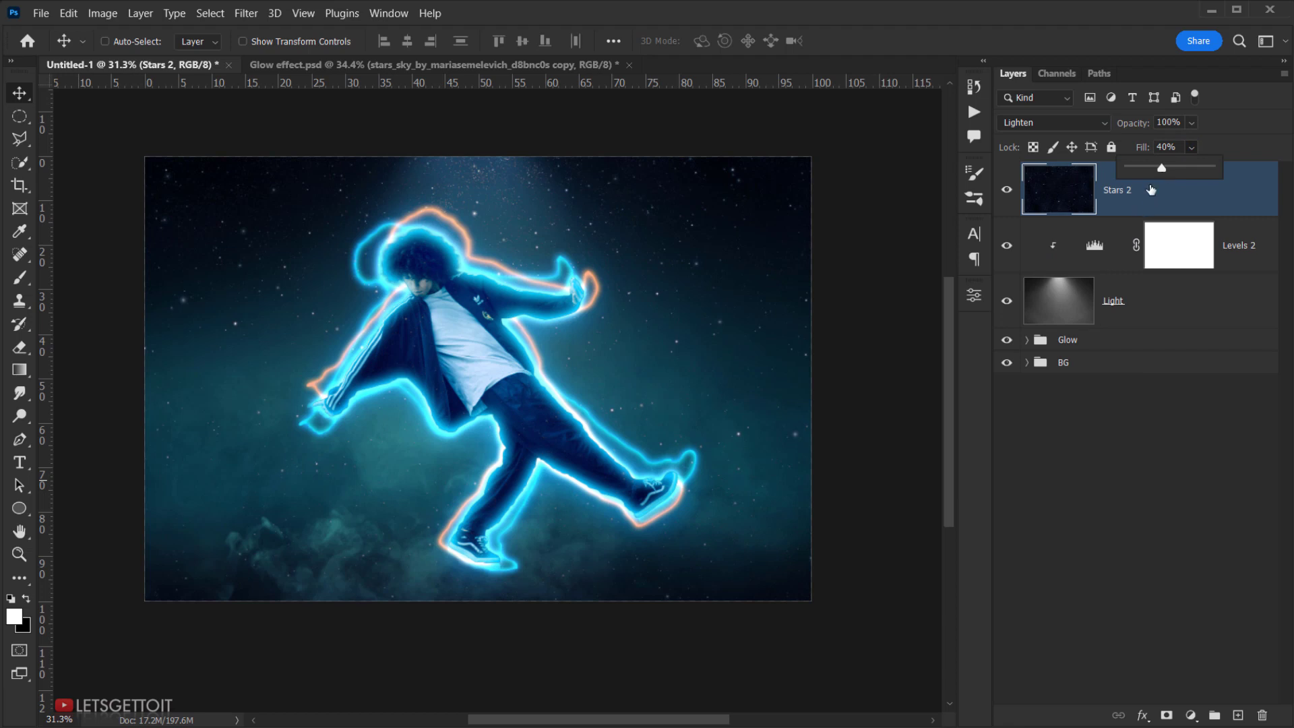
{"action": "left_click", "coordinate": [1191, 122]}
{"action": "left_click_drag", "start_coordinate": [1191, 141], "coordinate": [1175, 143]}
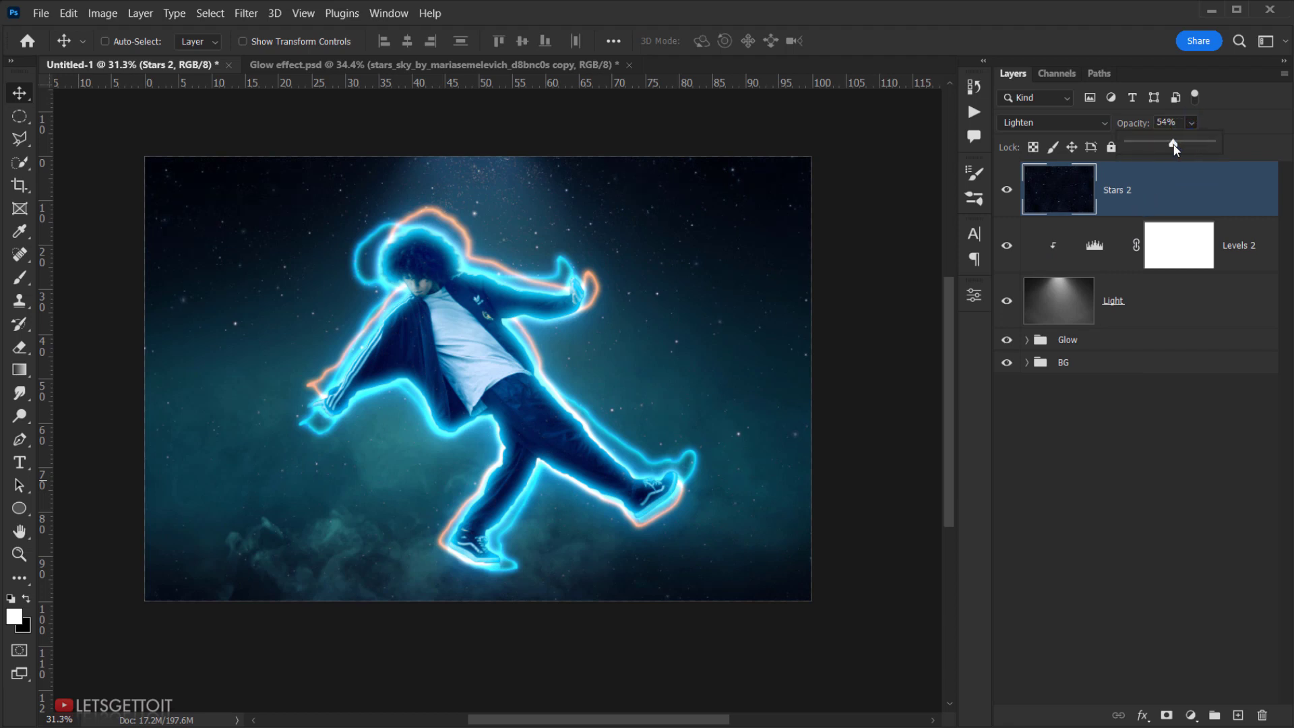
{"action": "left_click", "coordinate": [1157, 189]}
Raise the Stars 2 layer's opacity to 63% and compare the image with and without the layer.
{"action": "left_click", "coordinate": [1010, 196]}
{"action": "left_click", "coordinate": [1010, 197]}
{"action": "left_click", "coordinate": [1010, 196]}
{"action": "left_click", "coordinate": [1010, 196]}
{"action": "left_click", "coordinate": [1010, 197]}
{"action": "left_click", "coordinate": [1010, 196]}
{"action": "left_click_drag", "start_coordinate": [1136, 128], "coordinate": [1146, 127]}
{"action": "left_click", "coordinate": [1006, 190]}
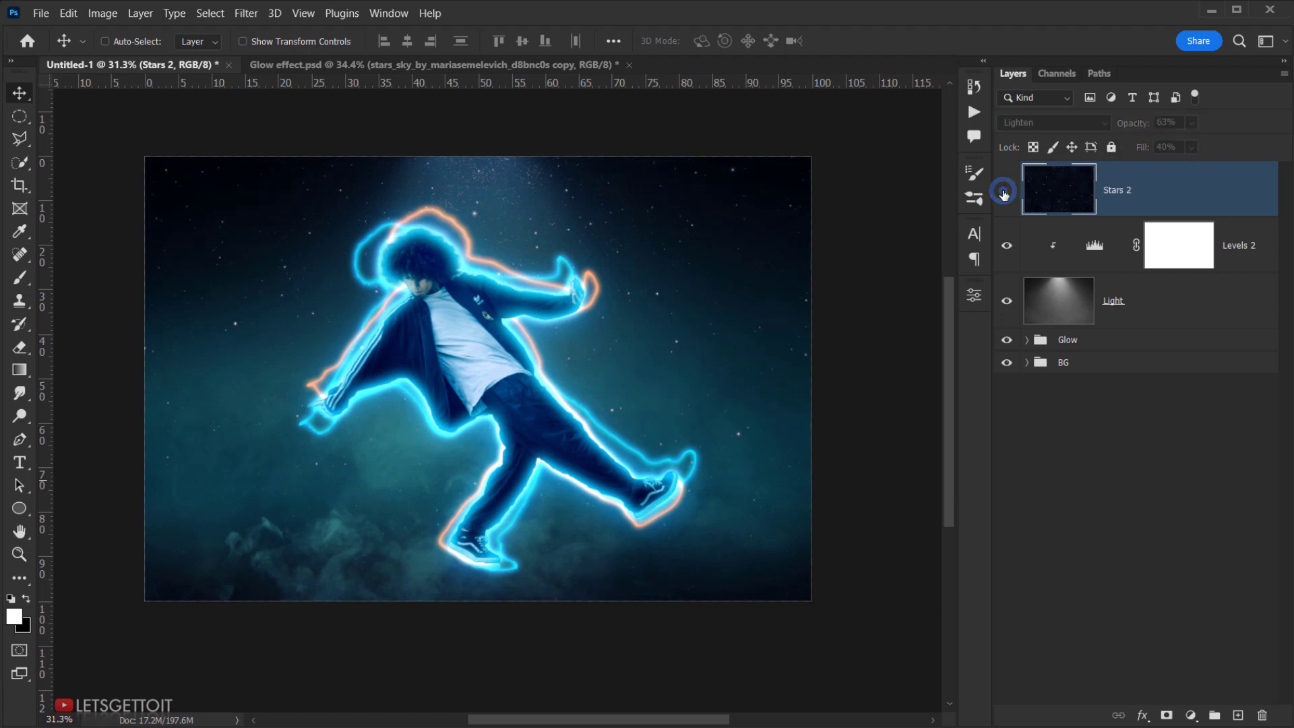
{"action": "left_click", "coordinate": [1006, 190]}
{"action": "left_click_drag", "start_coordinate": [464, 295], "coordinate": [466, 296]}
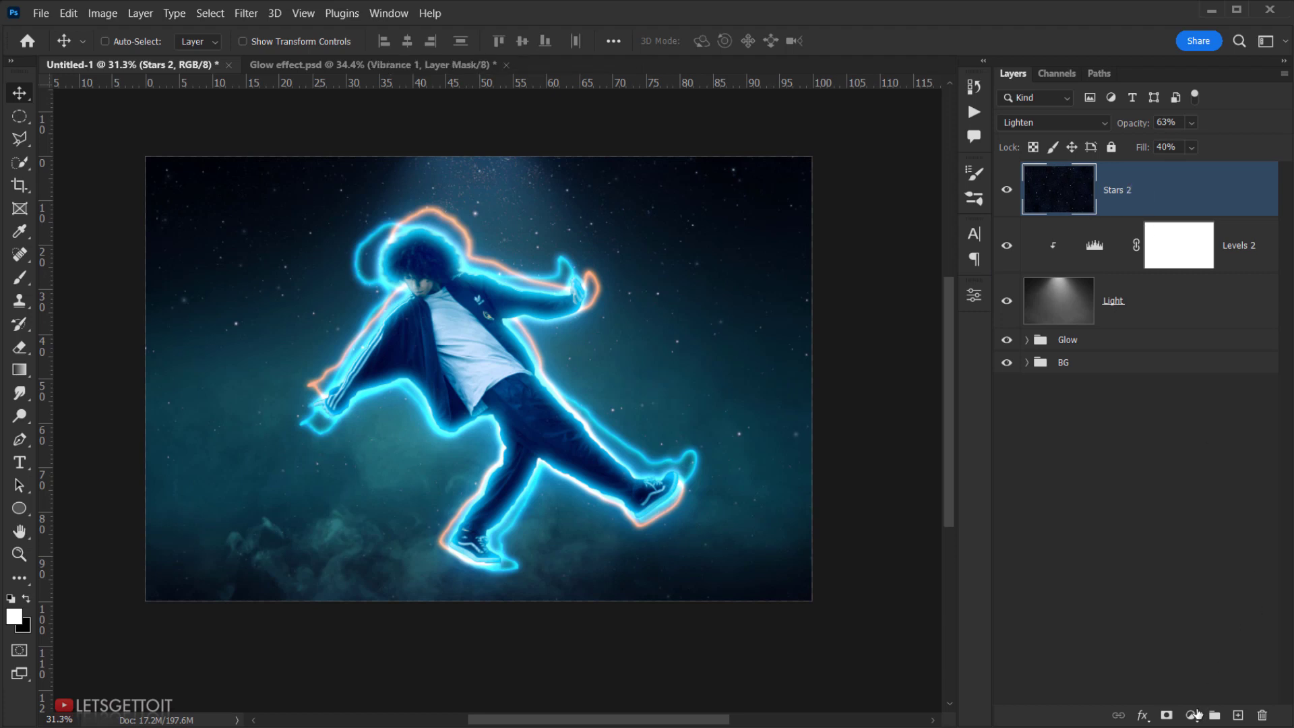
Add an Exposure adjustment layer above Stars 2 with offset +0.0125, gamma correction about 0.90 and 60% layer opacity.
{"action": "left_click", "coordinate": [1194, 714]}
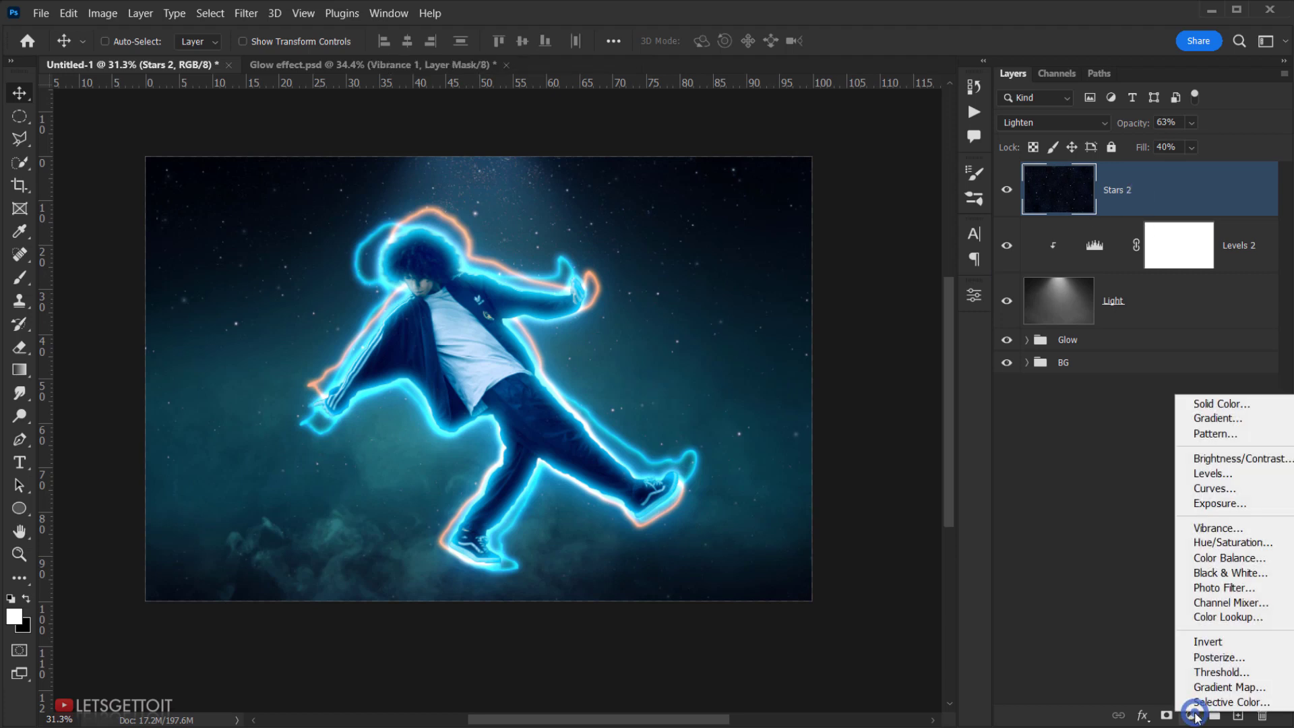
{"action": "left_click", "coordinate": [1253, 504]}
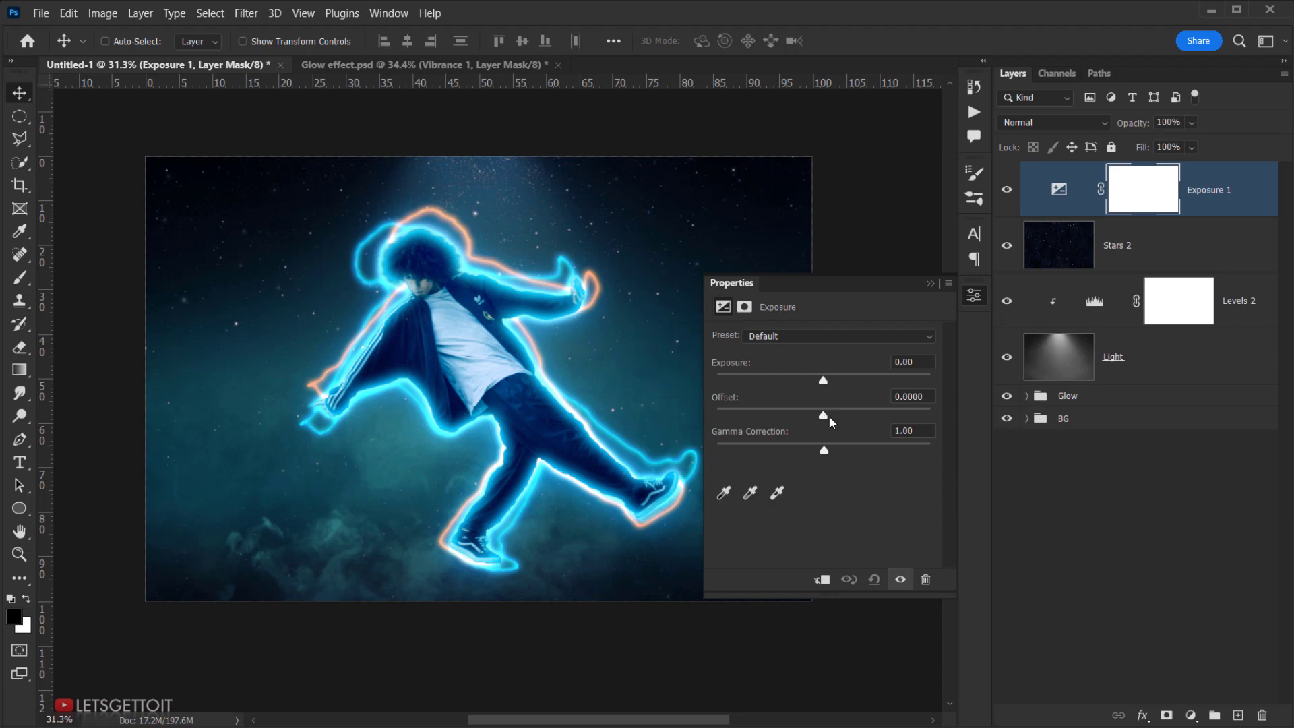
{"action": "left_click_drag", "start_coordinate": [824, 415], "coordinate": [831, 453]}
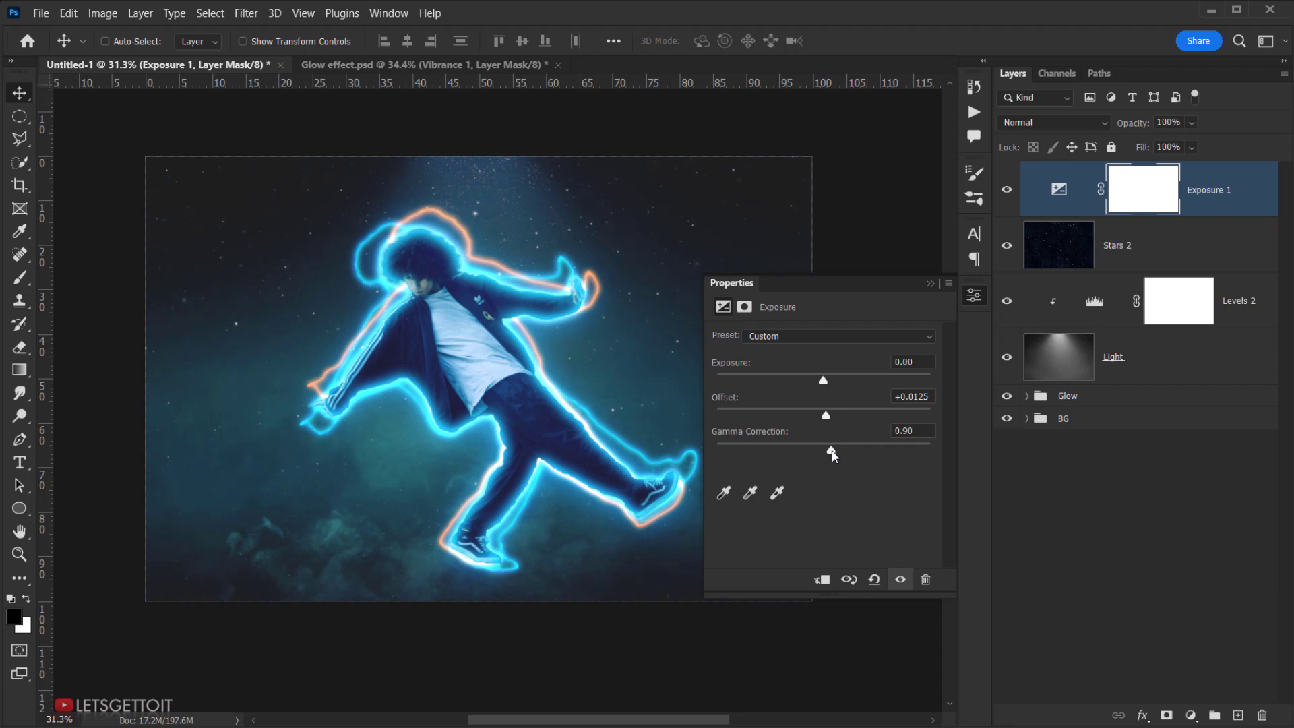
{"action": "left_click", "coordinate": [931, 283]}
{"action": "left_click", "coordinate": [1176, 122]}
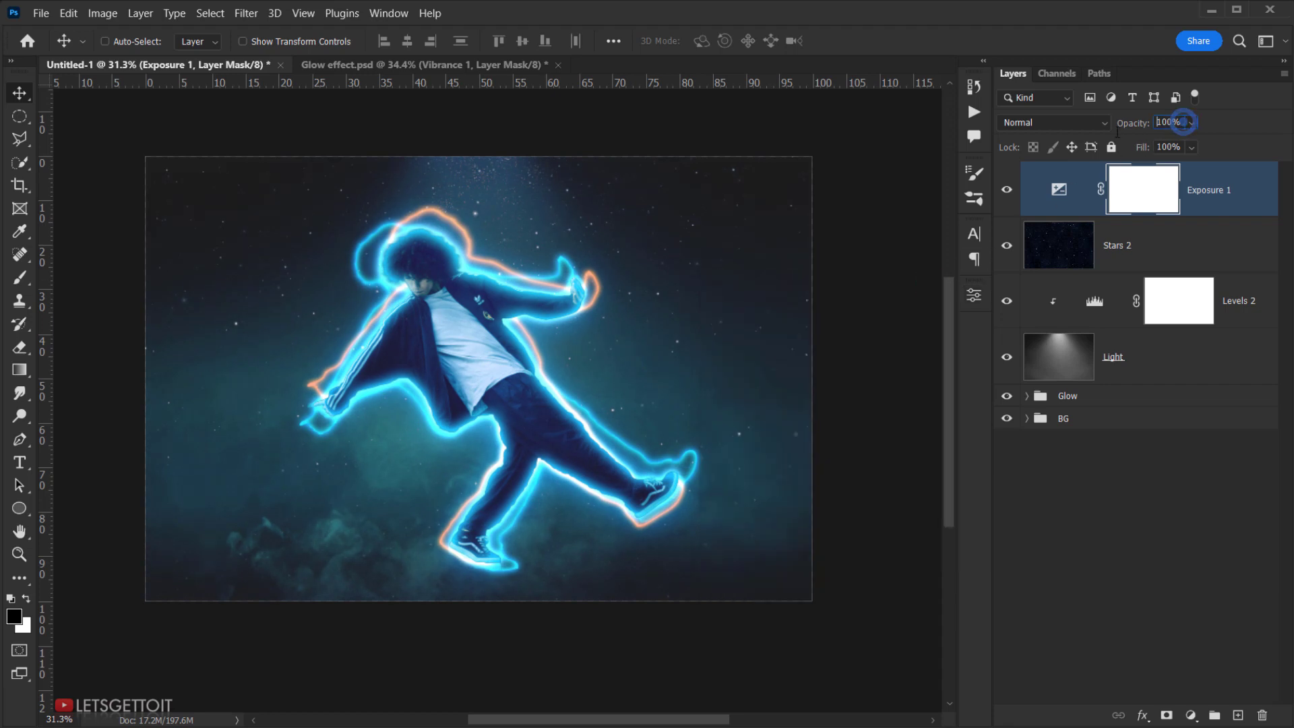
{"action": "type", "text": "60"}
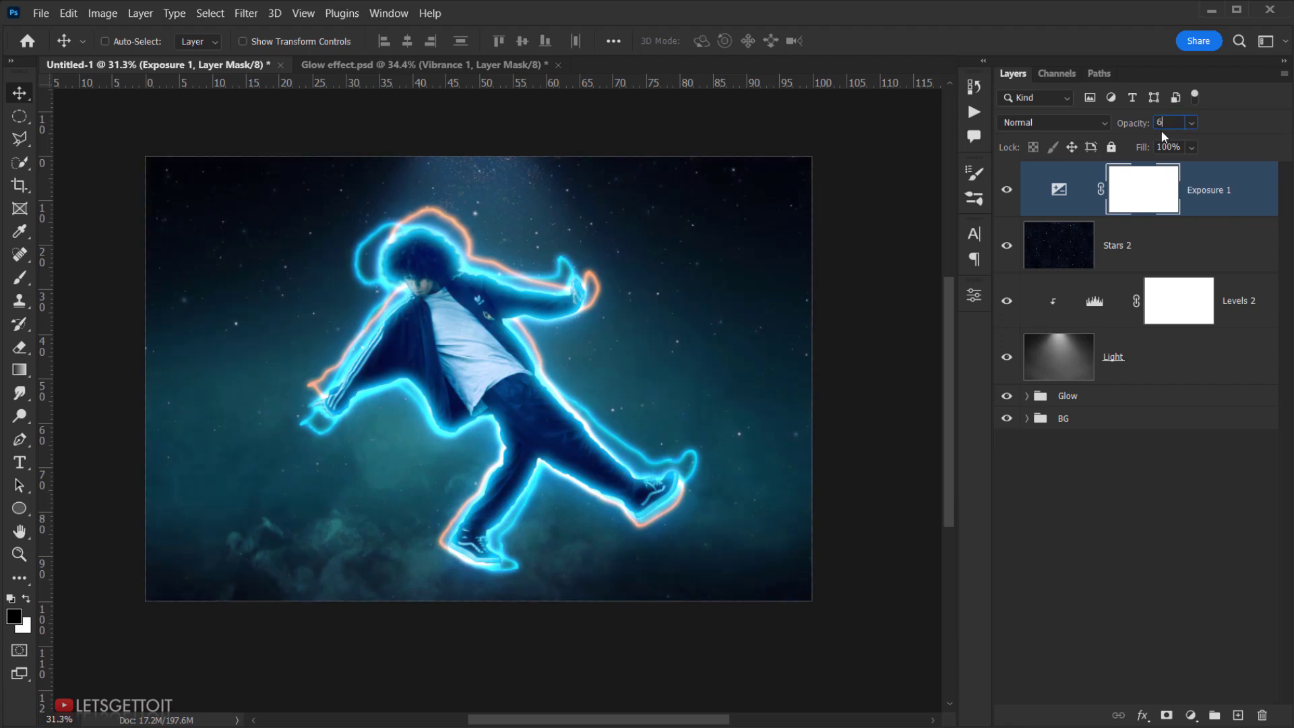
{"action": "left_click", "coordinate": [1009, 191]}
{"action": "left_click", "coordinate": [1009, 191]}
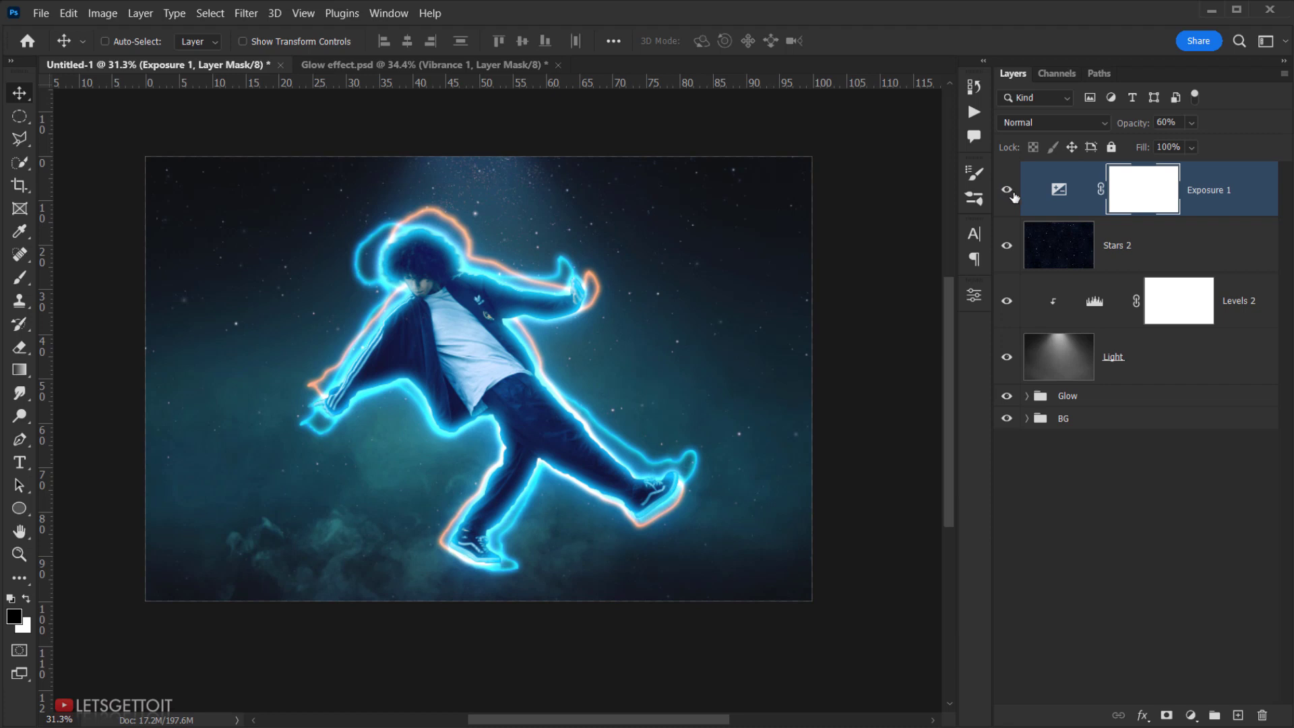
Add a Vibrance adjustment layer above the Exposure layer with vibrance +25 and saturation +25, and compare its effect.
{"action": "left_click", "coordinate": [1212, 202]}
{"action": "left_click", "coordinate": [1191, 715]}
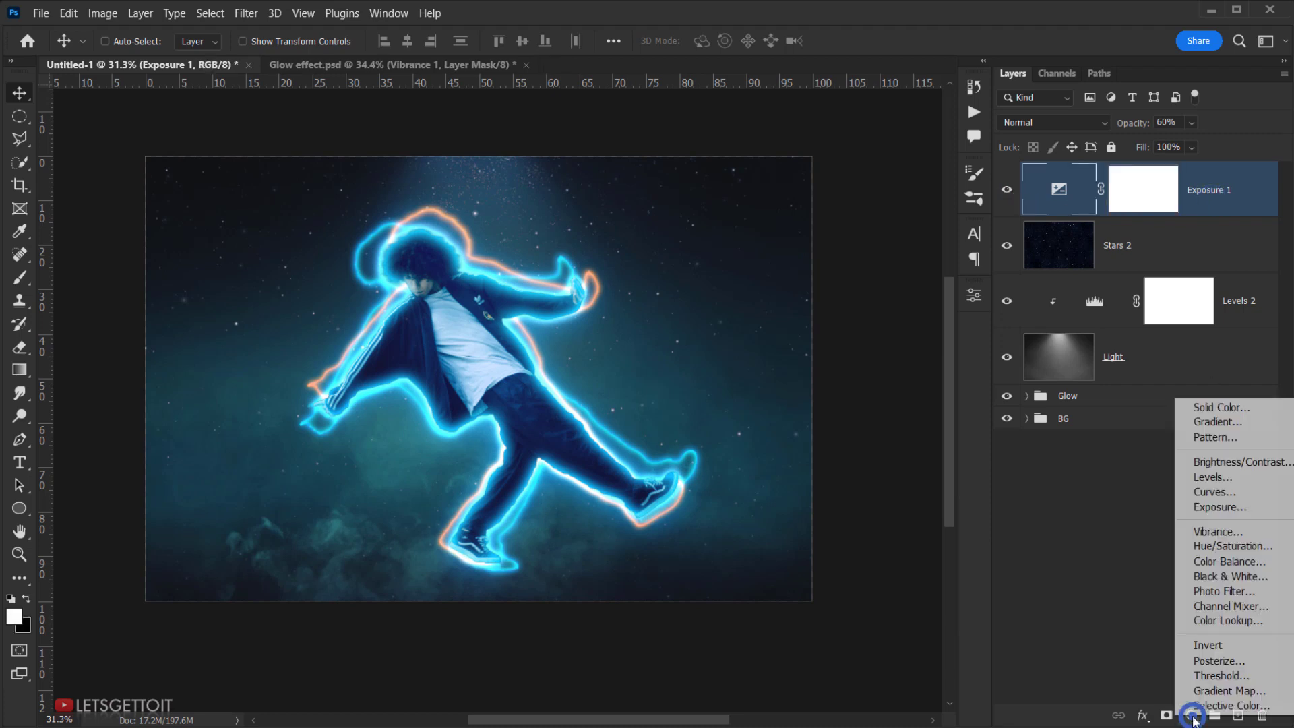
{"action": "left_click", "coordinate": [1259, 532]}
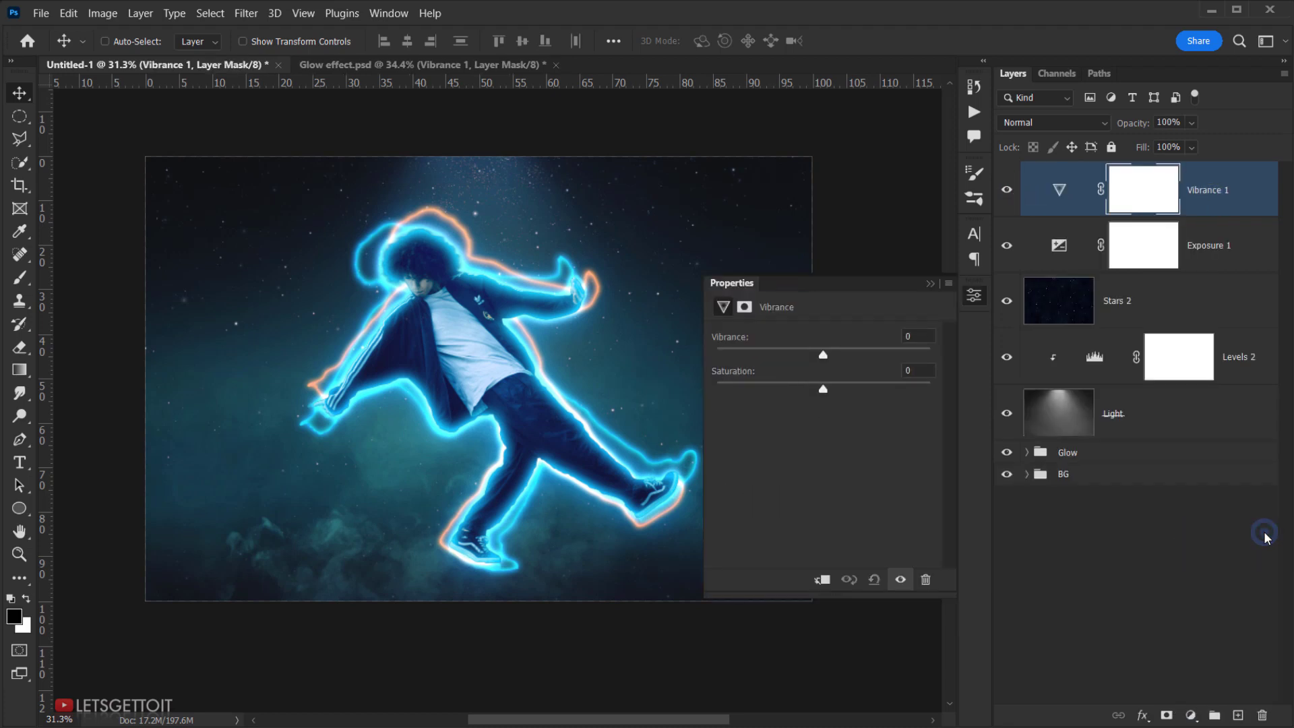
{"action": "left_click_drag", "start_coordinate": [823, 356], "coordinate": [848, 396]}
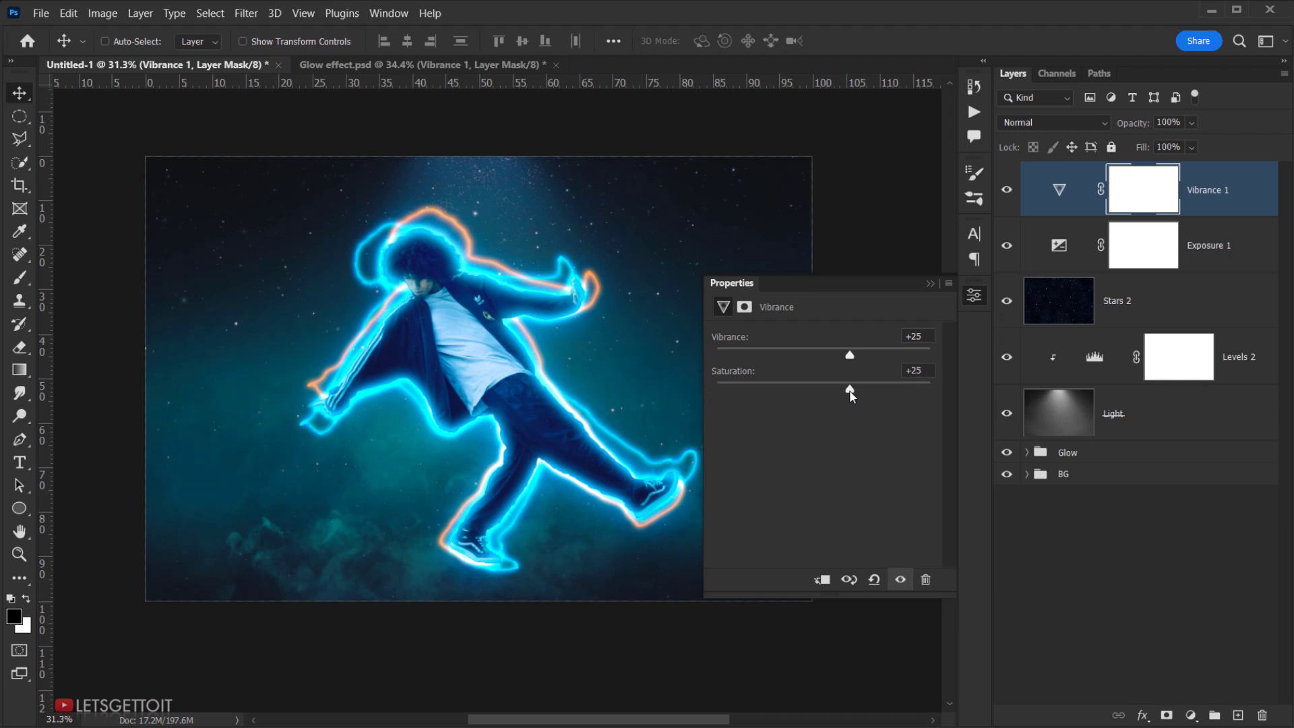
{"action": "left_click", "coordinate": [930, 283]}
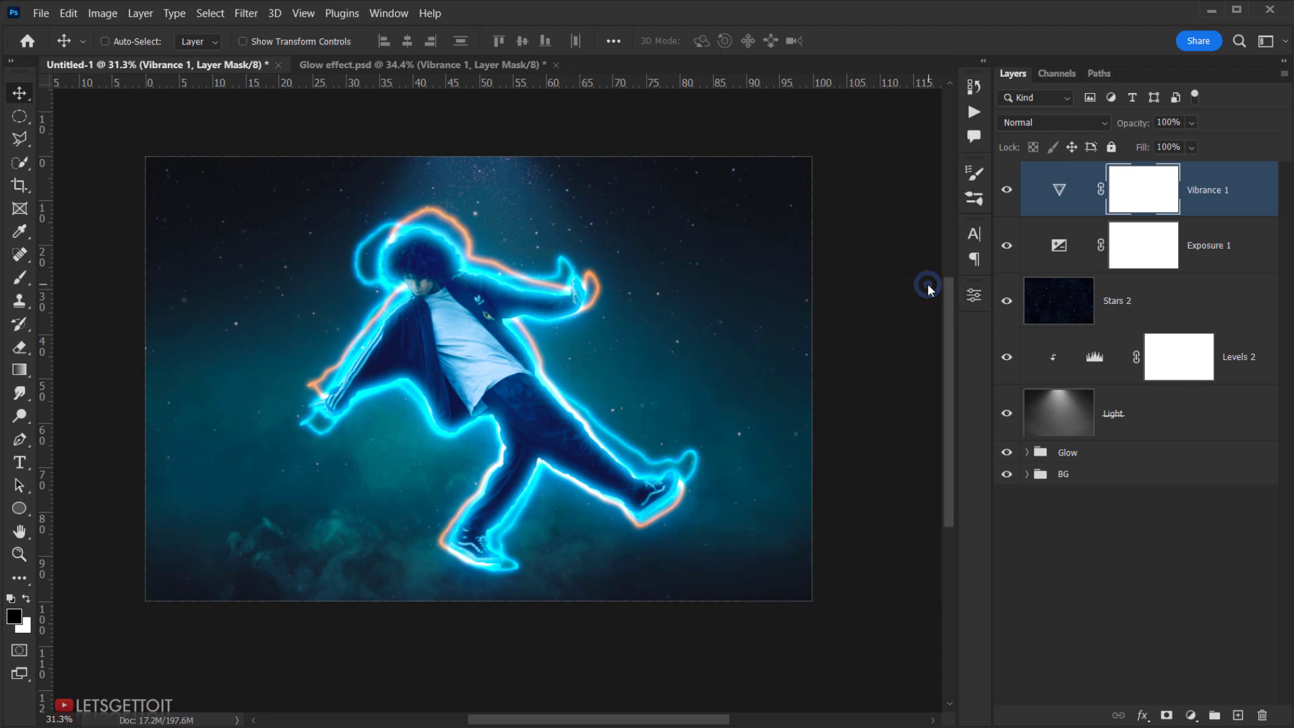
{"action": "left_click", "coordinate": [997, 193]}
{"action": "left_click", "coordinate": [1000, 196]}
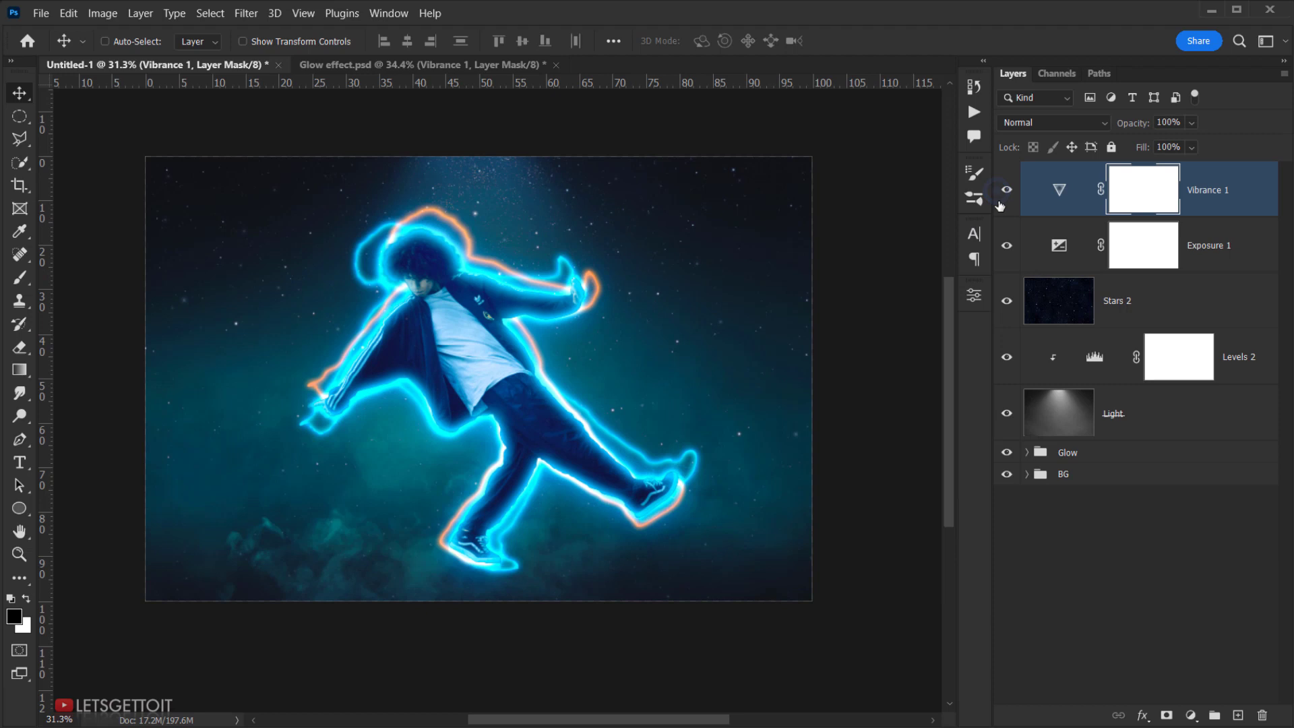
Lower the Exposure 1 layer's opacity to 50% and compare the image with and without each top adjustment layer.
{"action": "left_click", "coordinate": [1004, 246]}
{"action": "left_click", "coordinate": [1005, 246]}
{"action": "left_click", "coordinate": [1216, 252]}
{"action": "left_click_drag", "start_coordinate": [1144, 130], "coordinate": [1137, 127]}
{"action": "left_click", "coordinate": [1006, 246]}
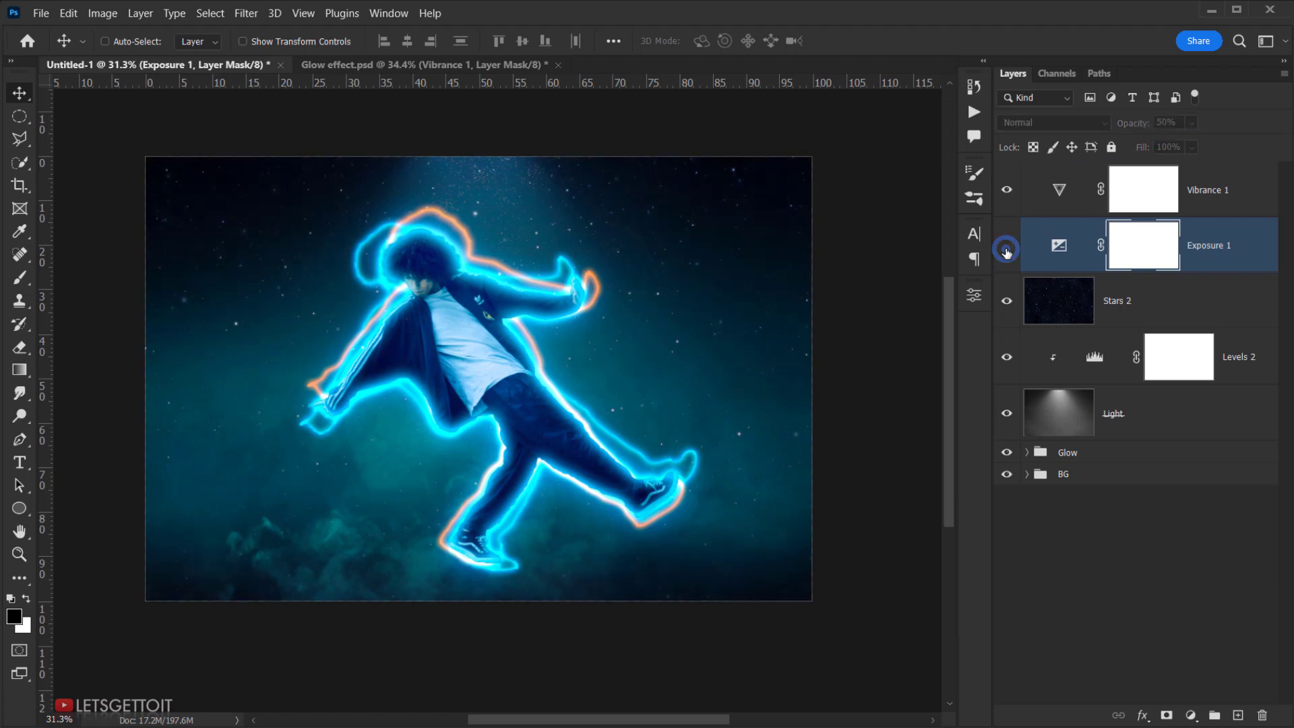
{"action": "left_click", "coordinate": [1006, 246]}
{"action": "left_click", "coordinate": [1007, 189]}
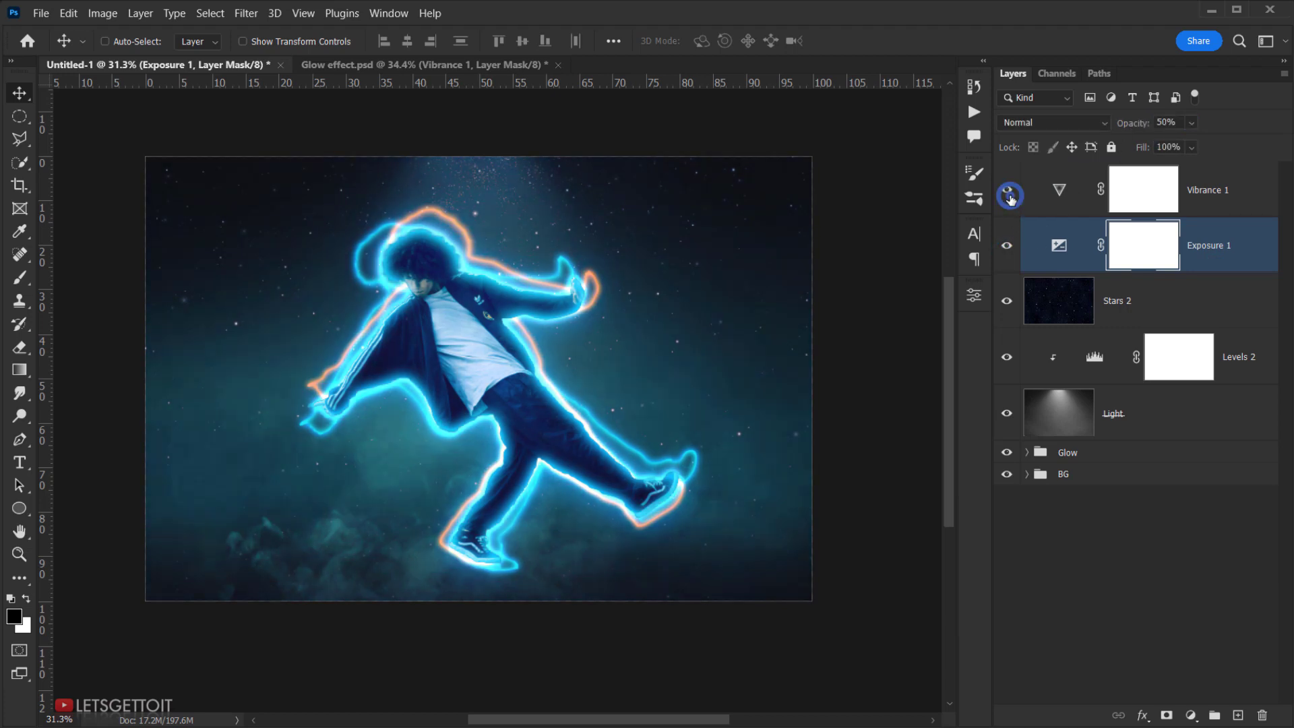
{"action": "left_click", "coordinate": [1008, 190]}
{"action": "key", "text": "ctrl+0"}
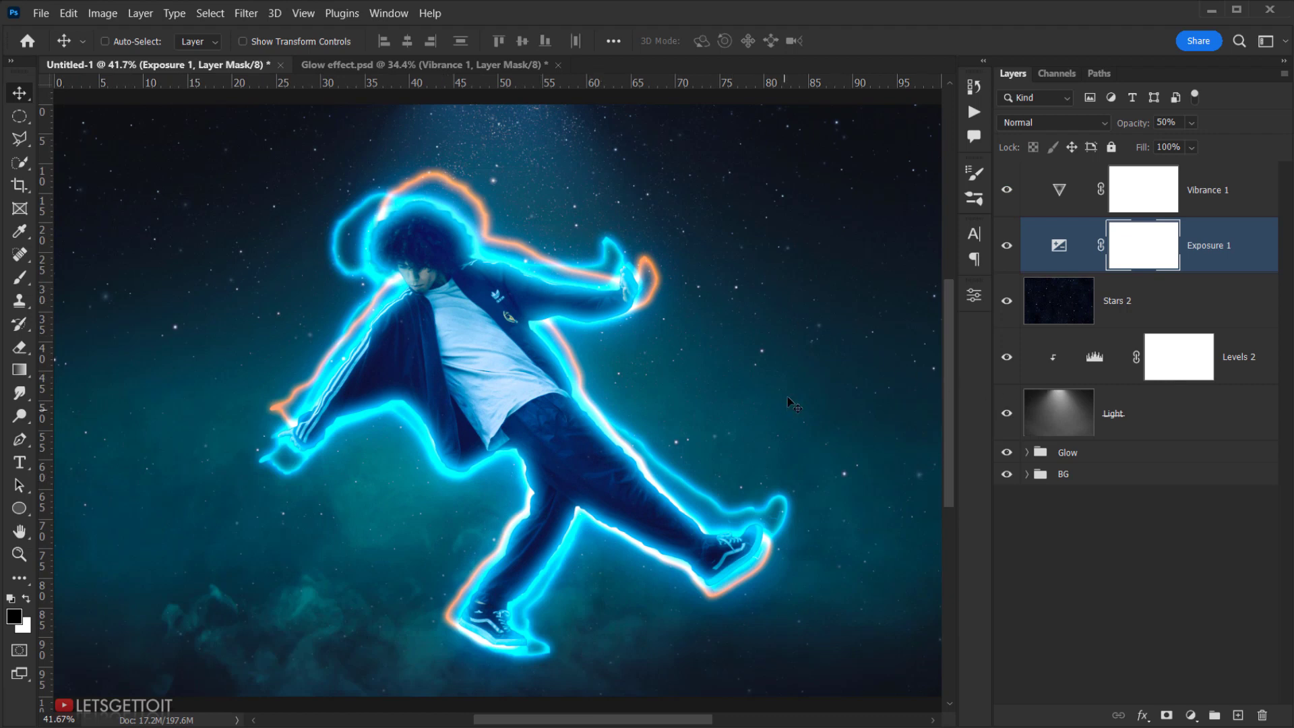
Group the layers from Light up to Vibrance 1 and name the group Adj.
{"action": "left_click", "coordinate": [1212, 417]}
{"action": "left_click", "coordinate": [1227, 186], "text": "shift"}
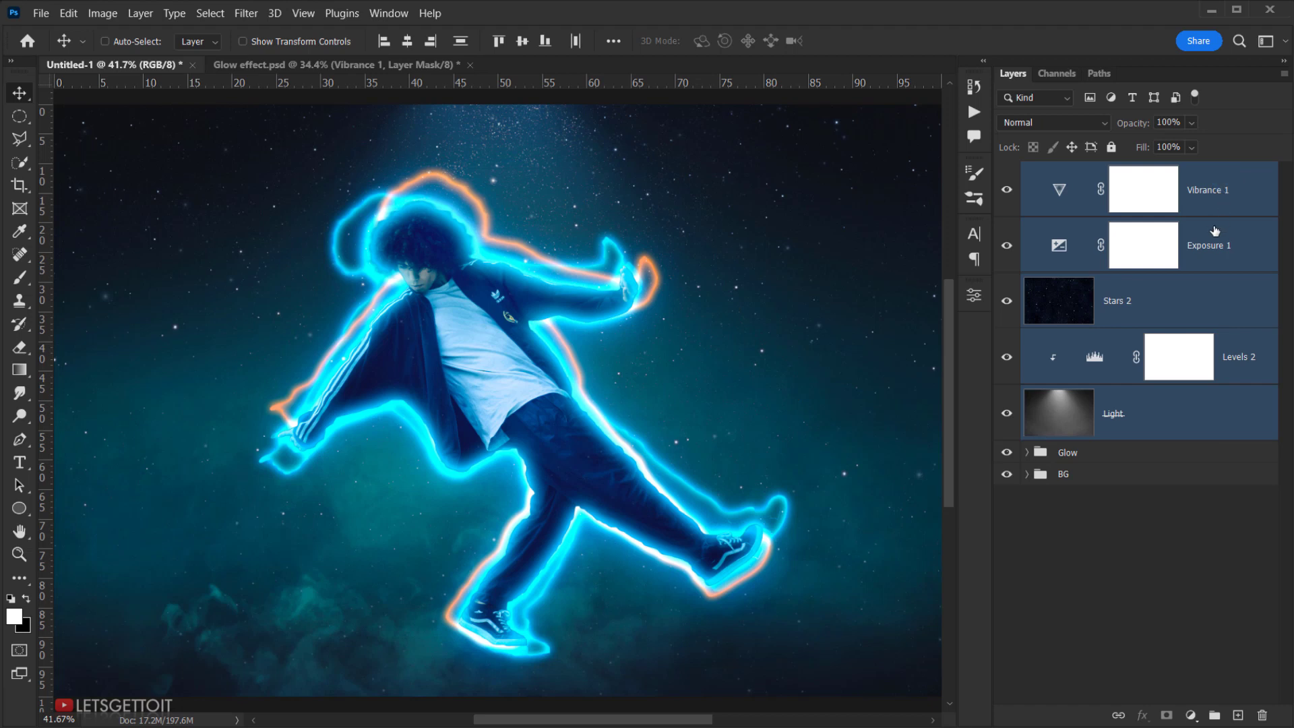
{"action": "left_click_drag", "start_coordinate": [1217, 287], "coordinate": [1215, 715]}
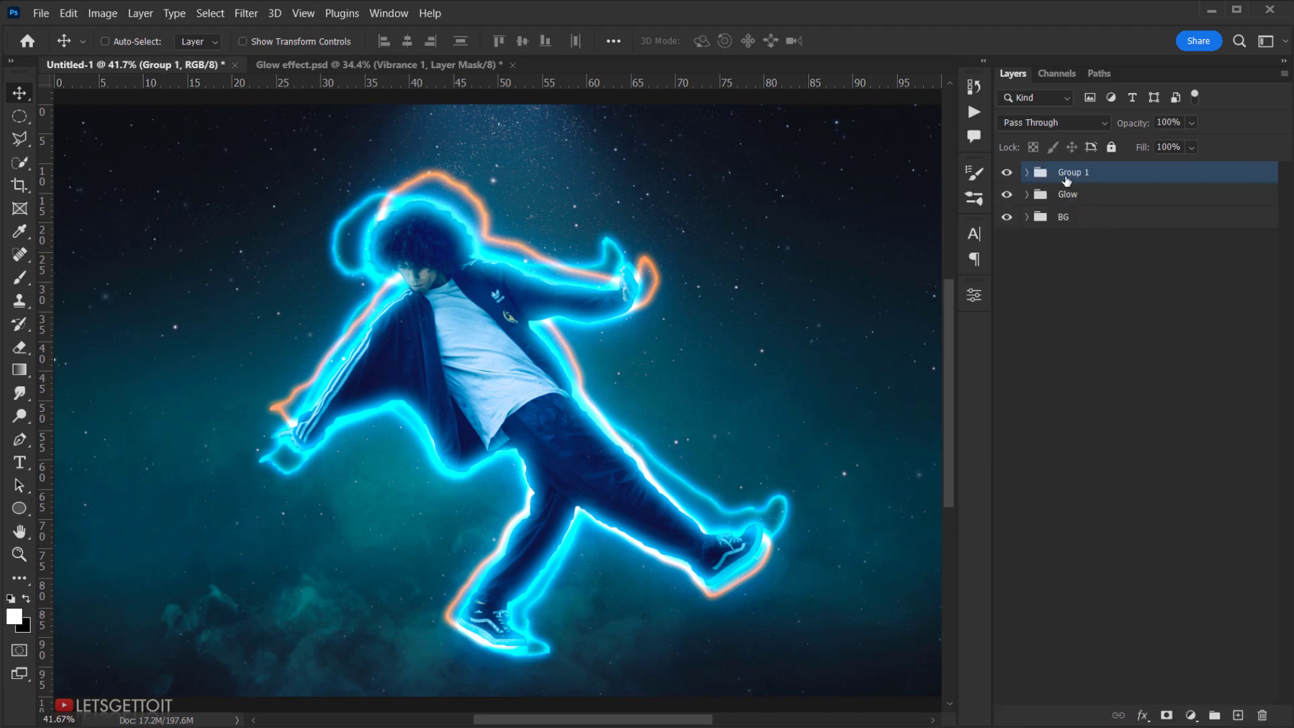
{"action": "double_click", "coordinate": [1070, 173]}
{"action": "type", "text": "Adj"}
{"action": "key", "text": "Return"}
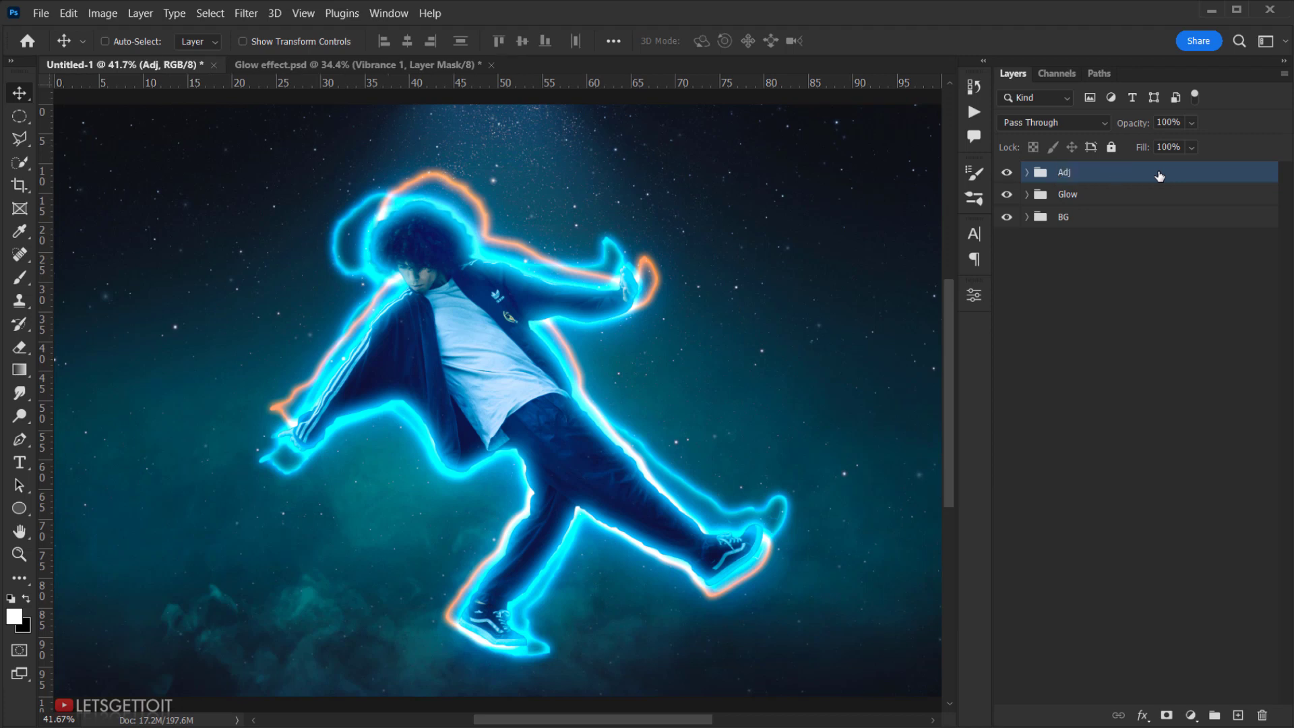
Open the contents of the Glow 1 smart object in the Glow group for editing.
{"action": "left_click", "coordinate": [1037, 196]}
{"action": "left_click", "coordinate": [1027, 196]}
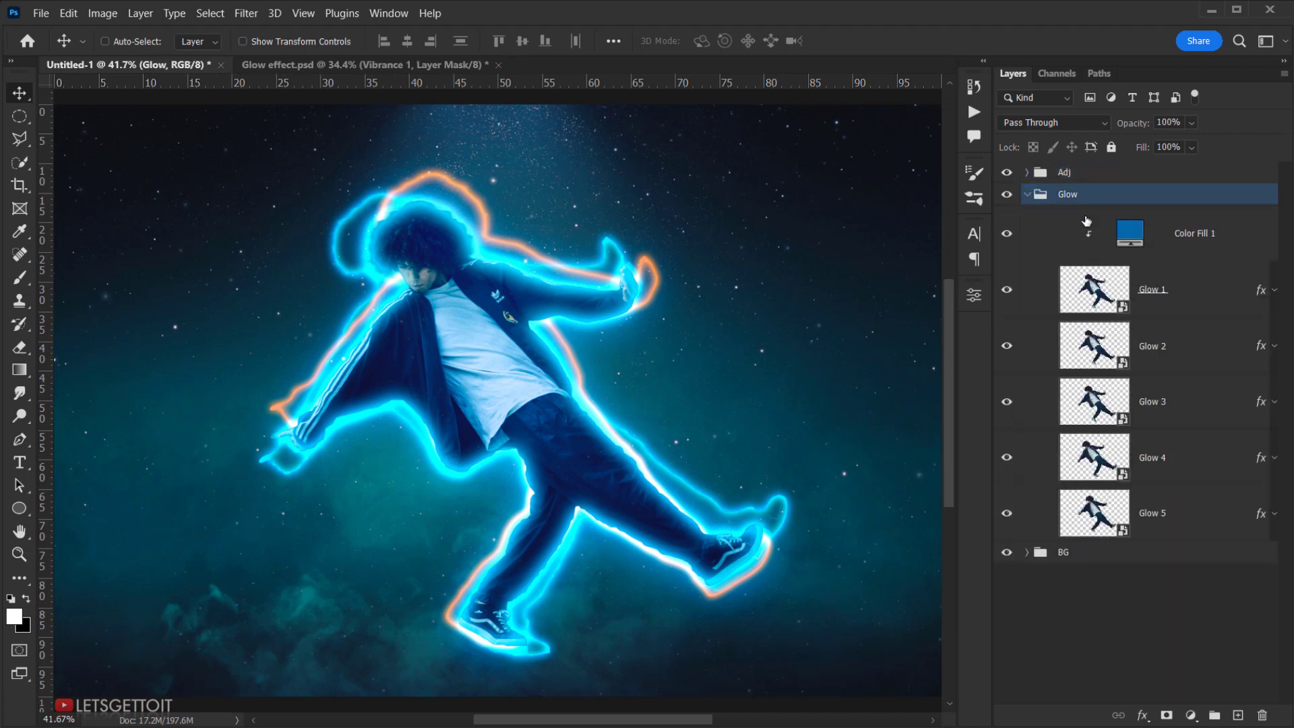
{"action": "left_click", "coordinate": [1208, 297]}
{"action": "right_click", "coordinate": [1214, 298]}
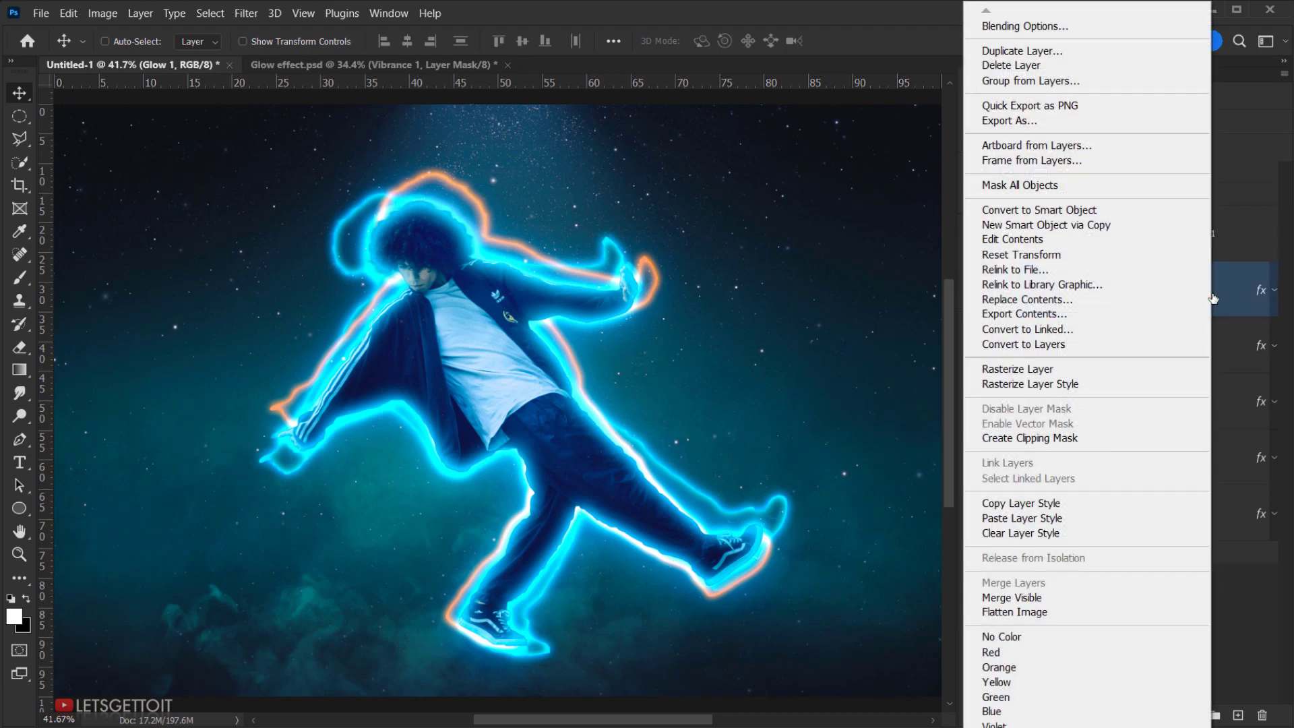
{"action": "left_click", "coordinate": [1069, 240]}
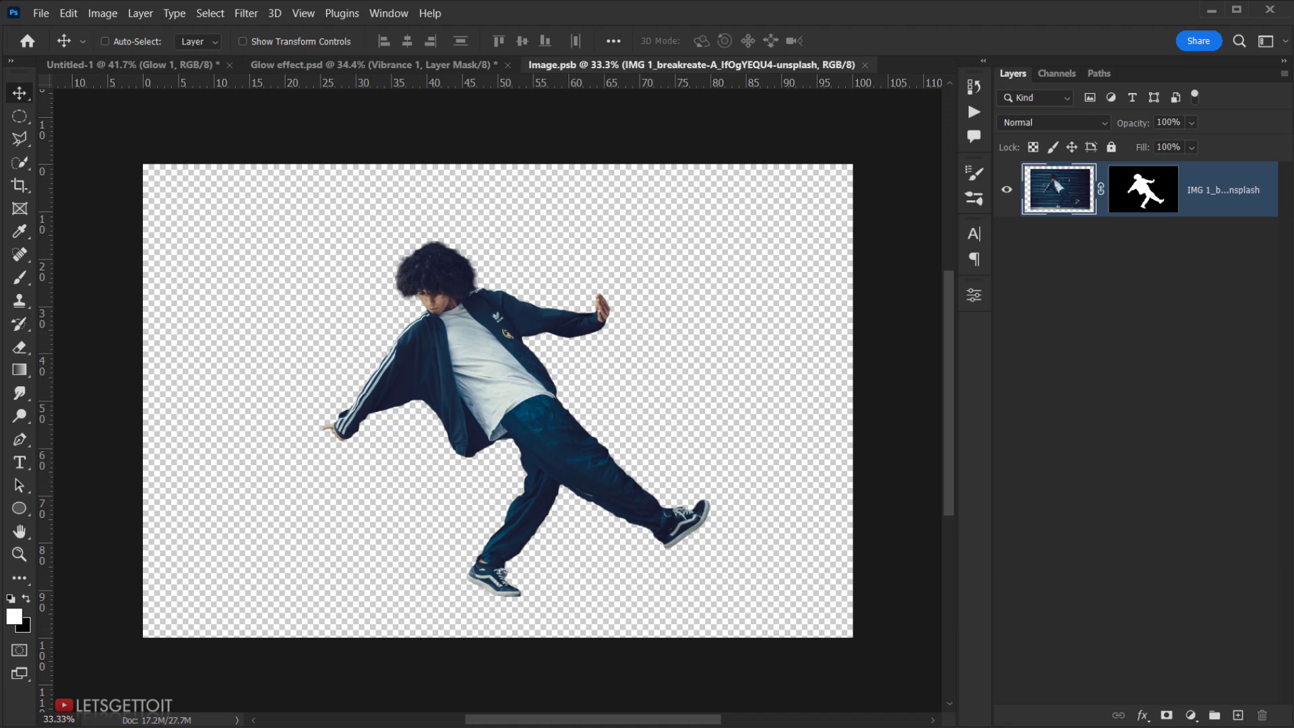
Place the IMG 2 photo of the man in the hat from the Neon Glow Effect folder above the masked dancer.
{"action": "key", "text": "alt+Tab"}
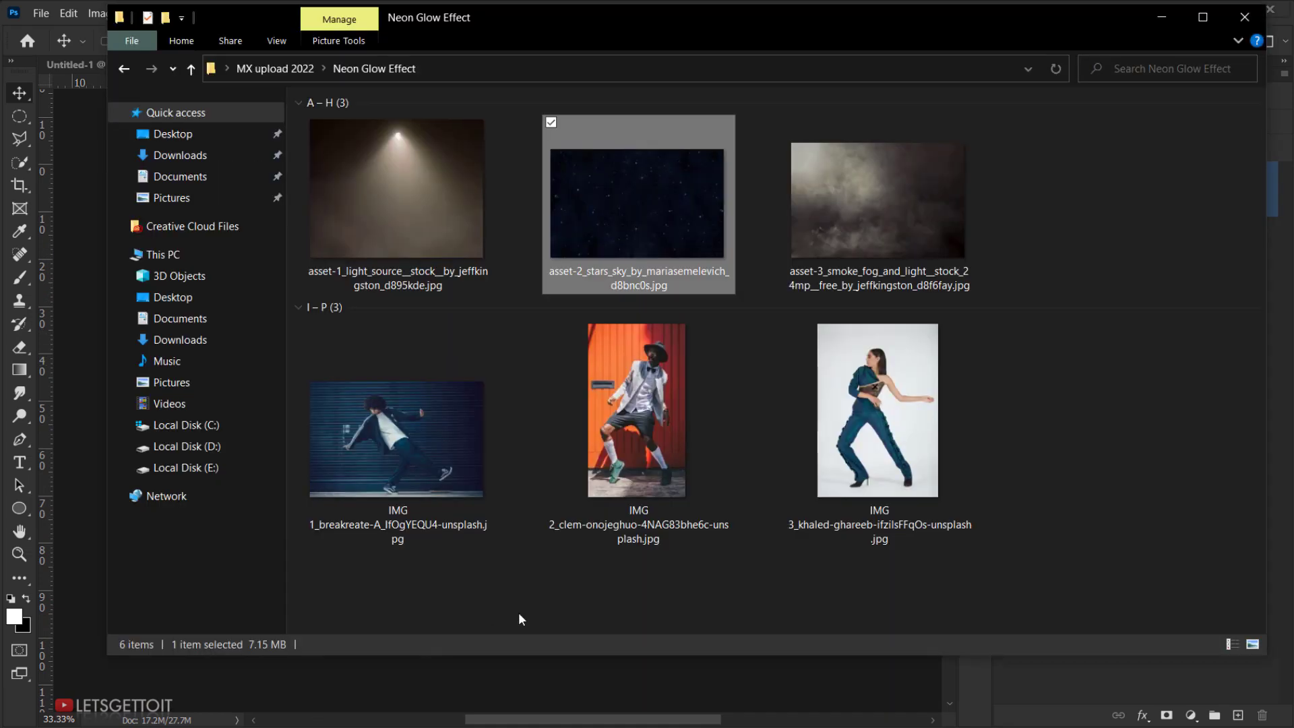
{"action": "left_click_drag", "start_coordinate": [662, 445], "coordinate": [568, 670]}
{"action": "left_click_drag", "start_coordinate": [496, 635], "coordinate": [497, 614]}
{"action": "left_click_drag", "start_coordinate": [544, 458], "coordinate": [539, 486]}
{"action": "left_click", "coordinate": [887, 45]}
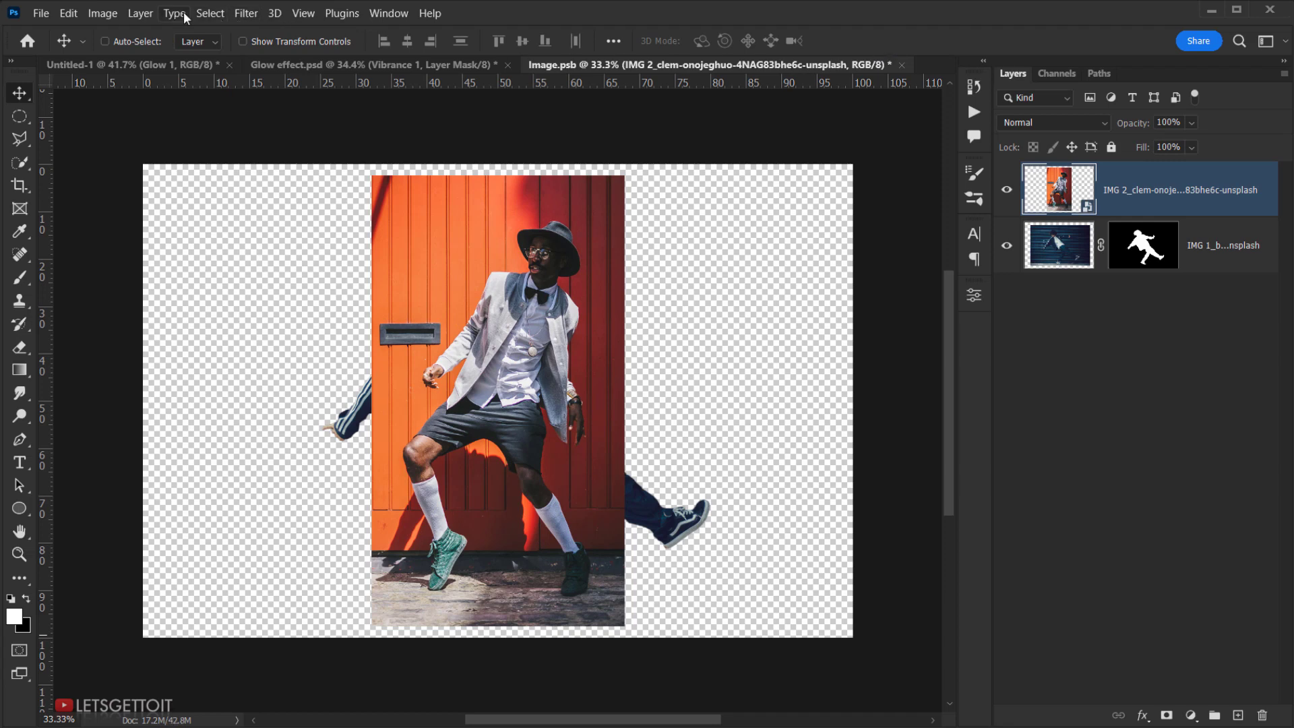
Select the man in the placed IMG 2 photo with Select Subject and check the selection's edges.
{"action": "left_click", "coordinate": [210, 14]}
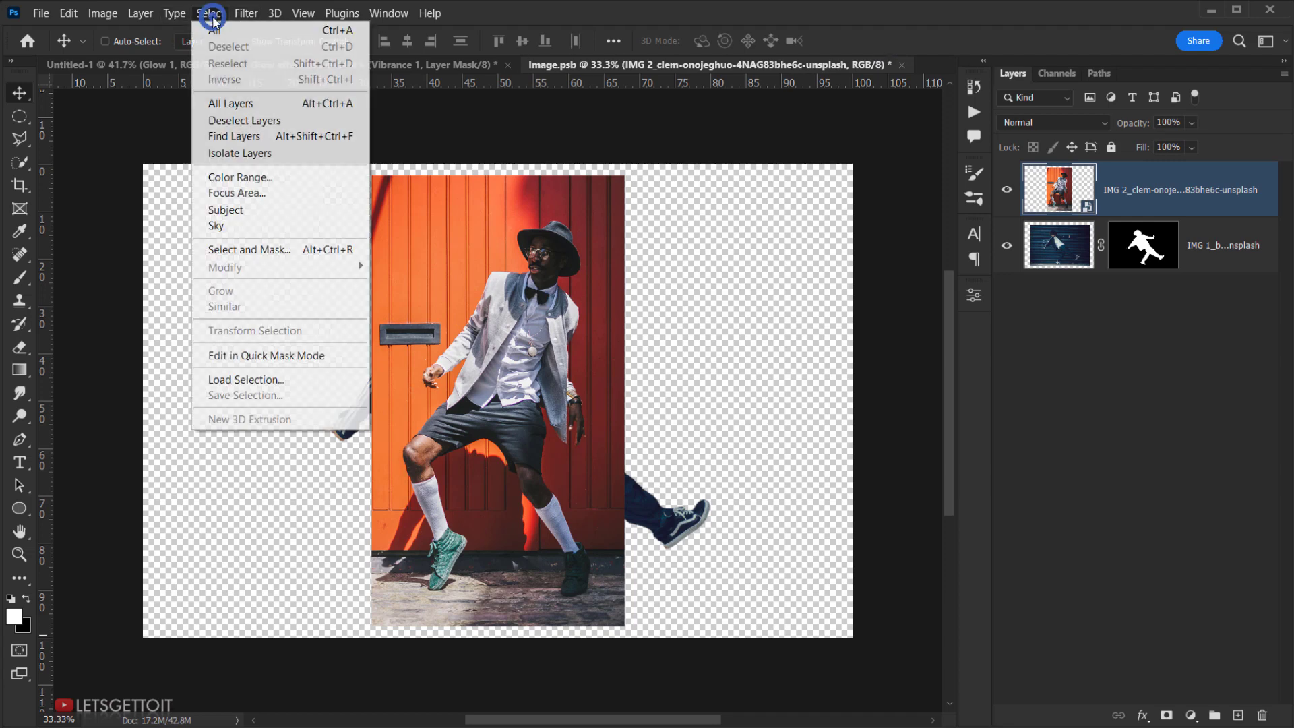
{"action": "left_click", "coordinate": [257, 214]}
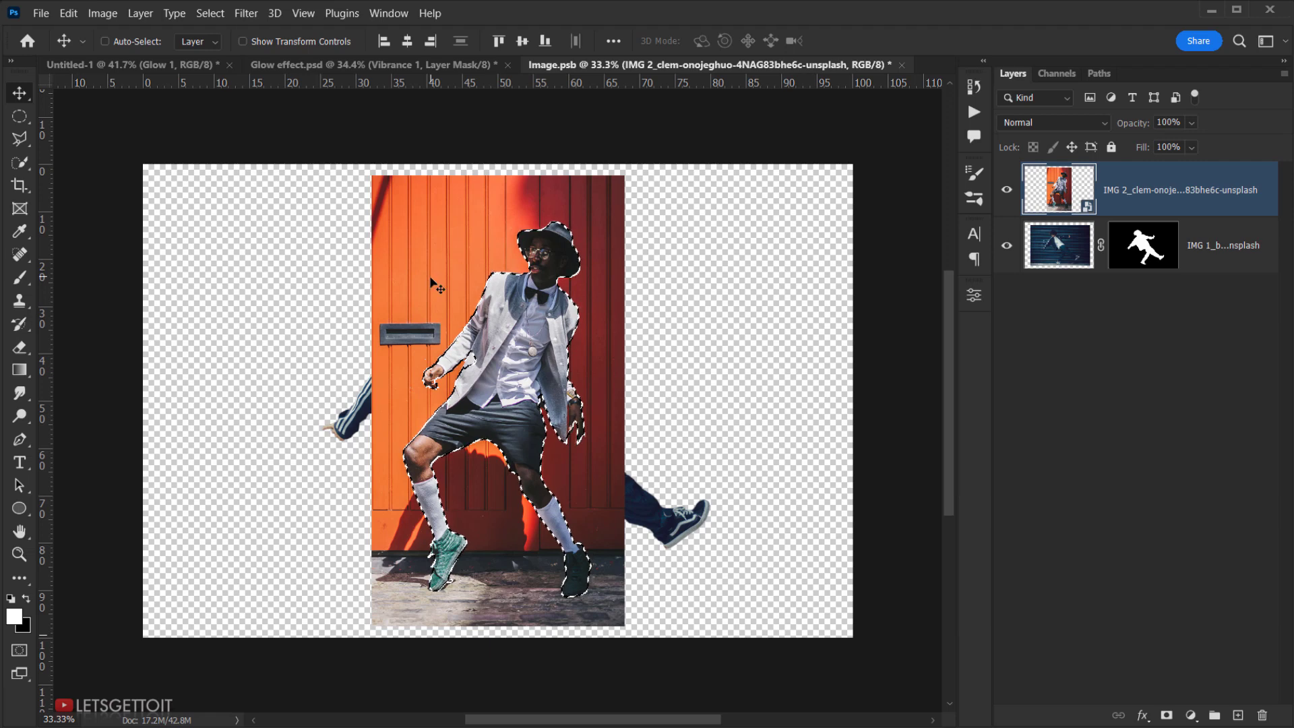
{"action": "scroll", "coordinate": [518, 430], "scroll_direction": "up", "scroll_amount": 3}
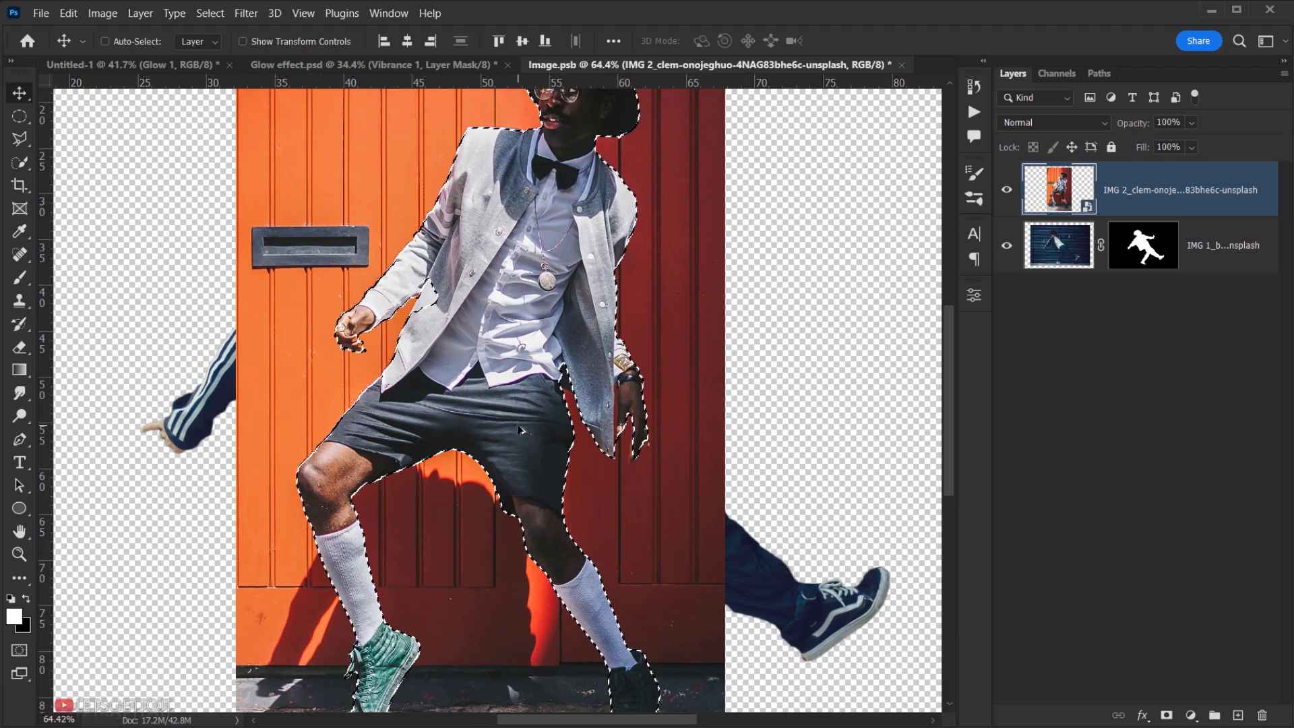
{"action": "left_click_drag", "start_coordinate": [566, 307], "coordinate": [578, 202]}
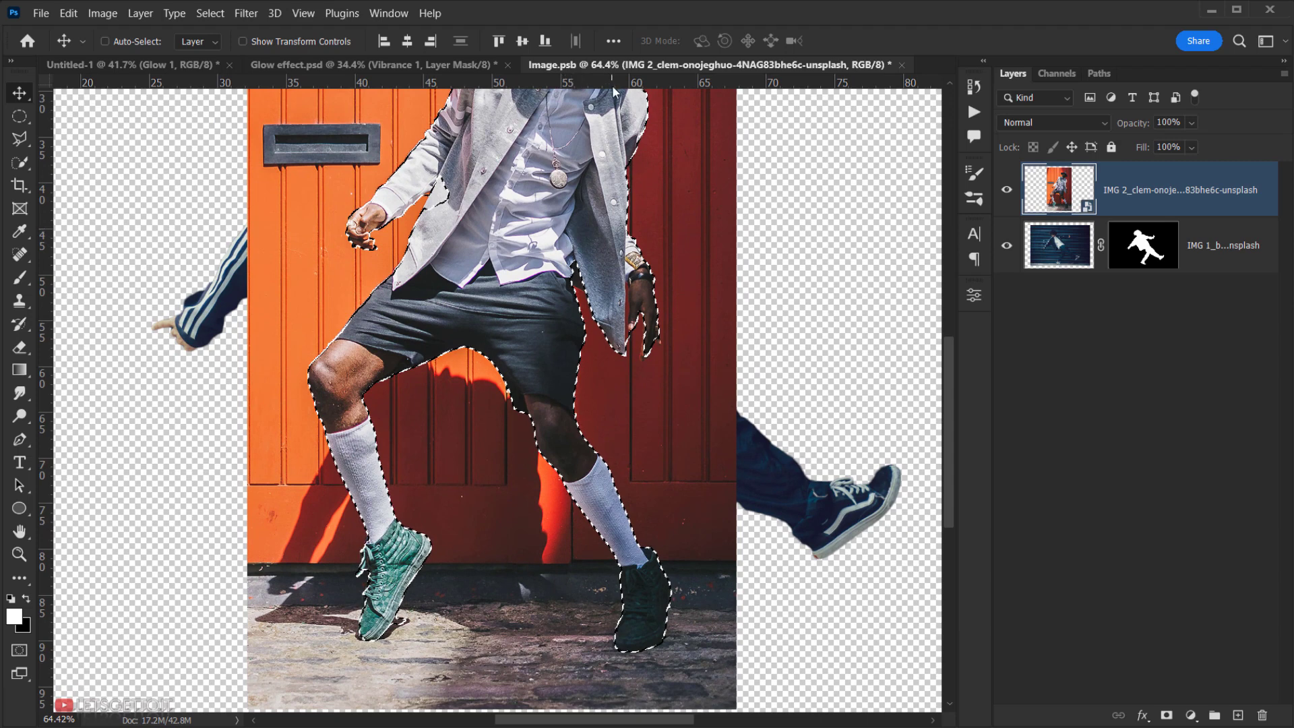
{"action": "left_click_drag", "start_coordinate": [506, 163], "coordinate": [487, 347]}
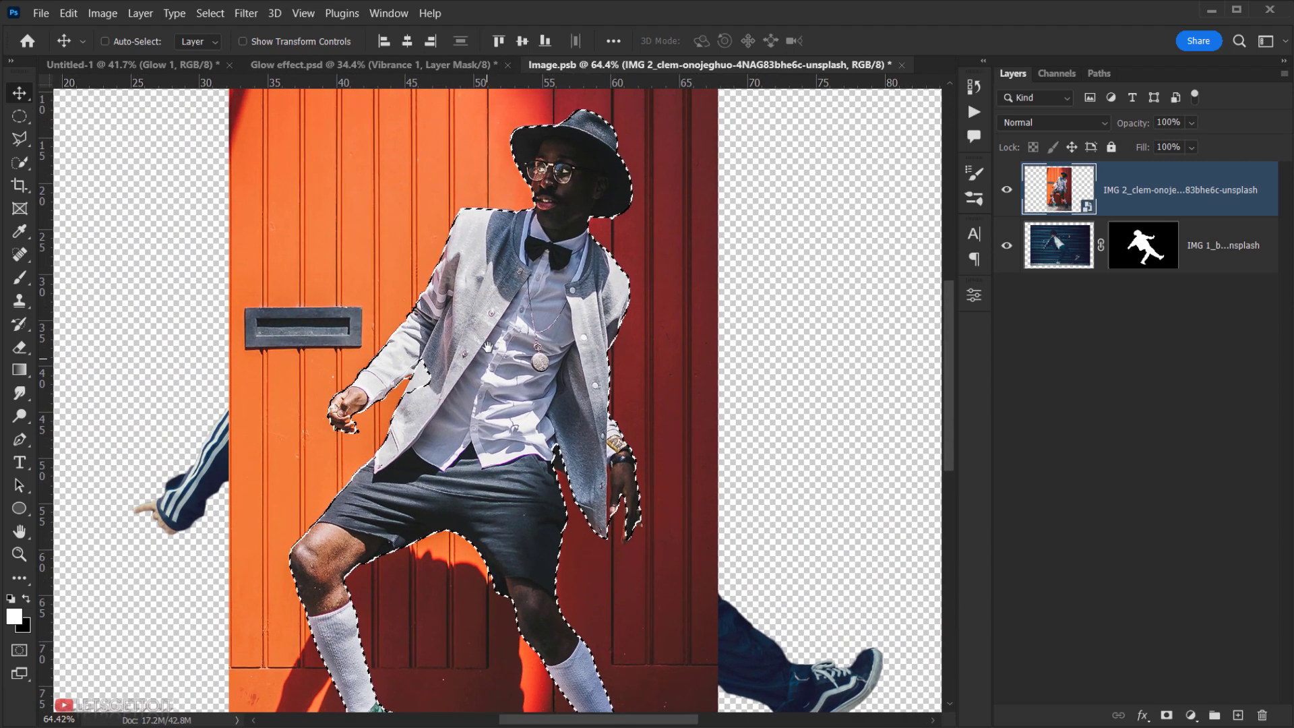
Smooth the edges of the man's selection slightly in Select and Mask.
{"action": "left_click", "coordinate": [20, 162]}
{"action": "scroll", "coordinate": [505, 242], "scroll_direction": "down", "scroll_amount": 2}
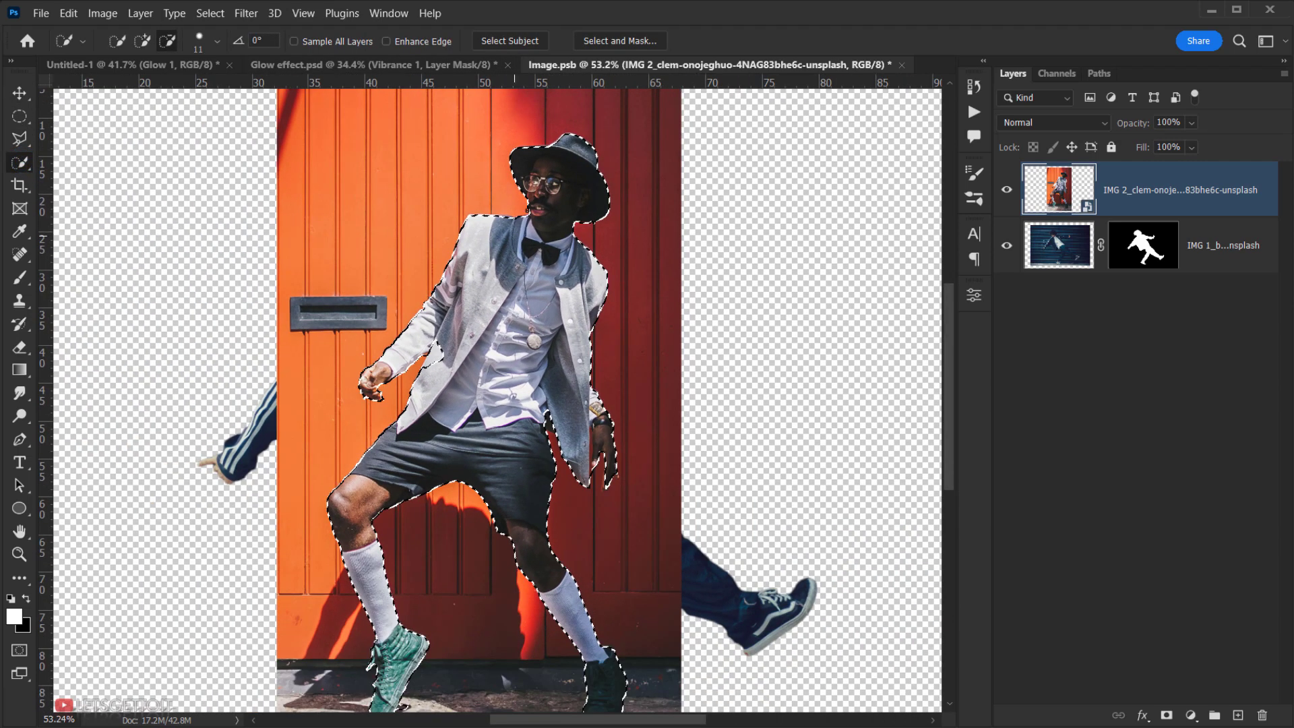
{"action": "left_click", "coordinate": [628, 40]}
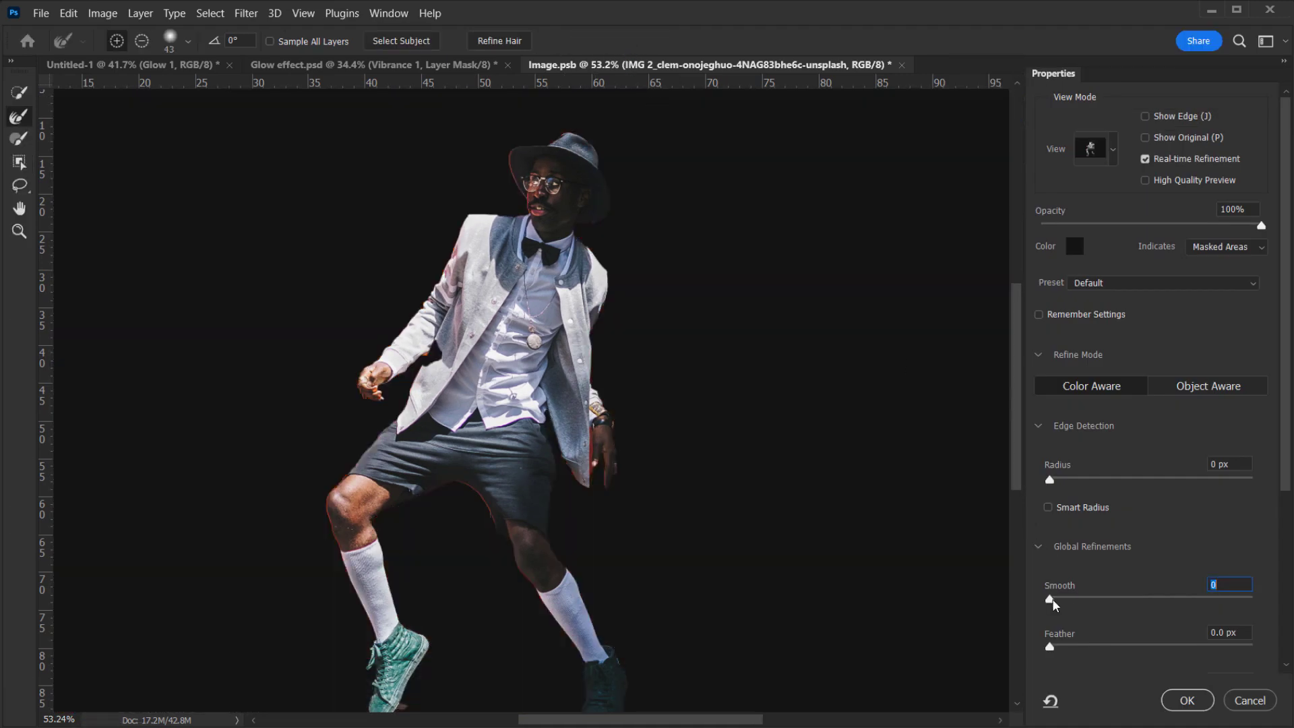
{"action": "left_click_drag", "start_coordinate": [1053, 599], "coordinate": [1075, 596]}
{"action": "left_click", "coordinate": [1185, 701]}
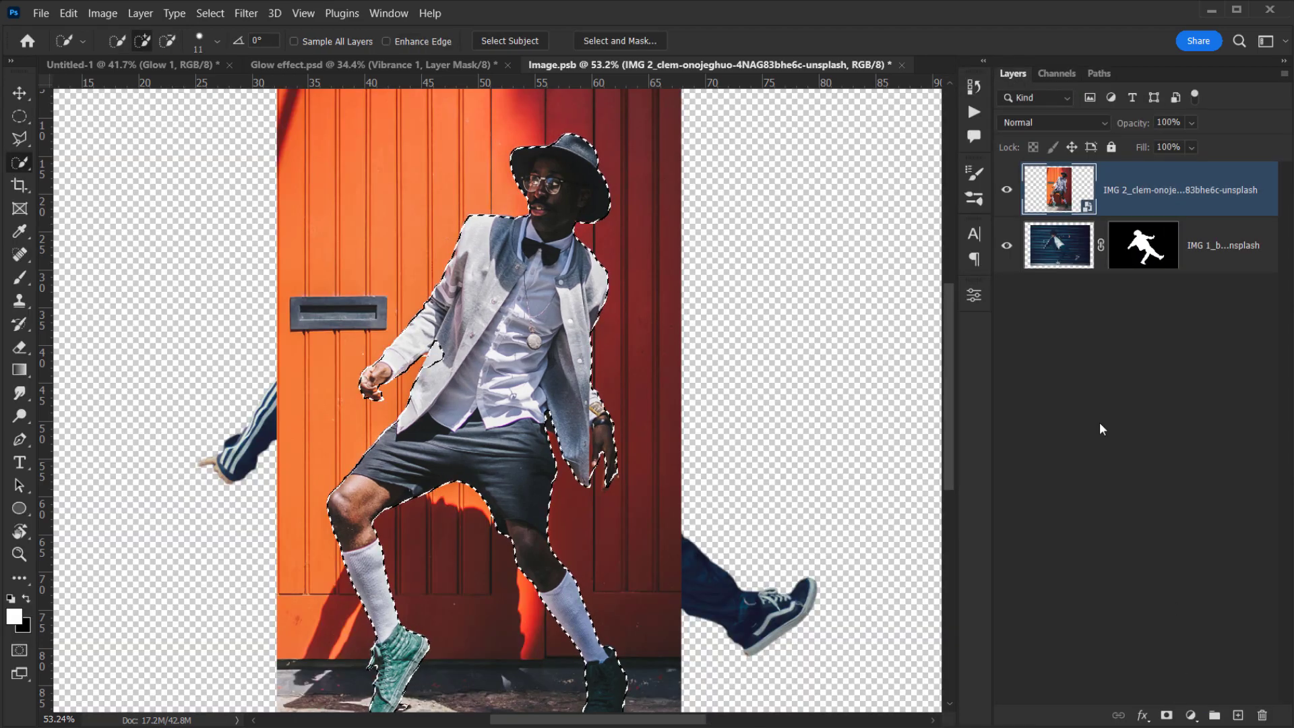
Mask the IMG 2 layer with the selection and hide the original IMG 1 dancer layer.
{"action": "left_click", "coordinate": [1167, 715]}
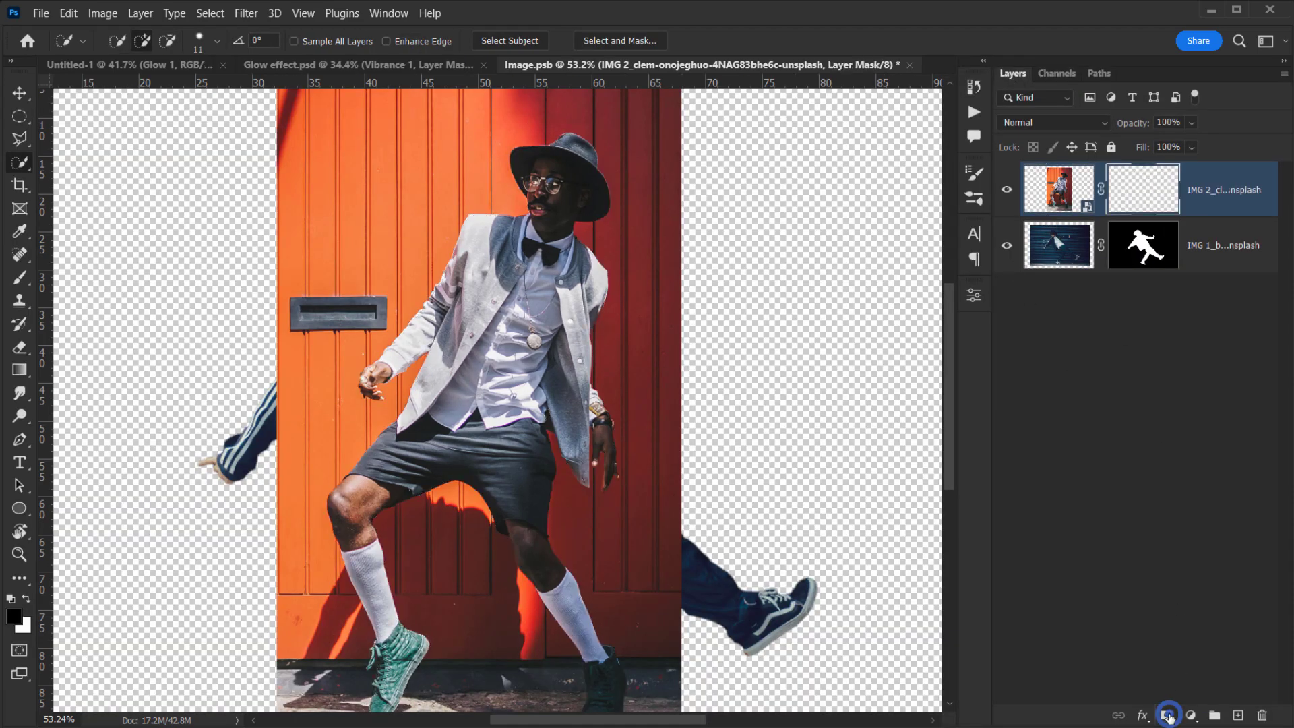
{"action": "left_click", "coordinate": [1007, 246]}
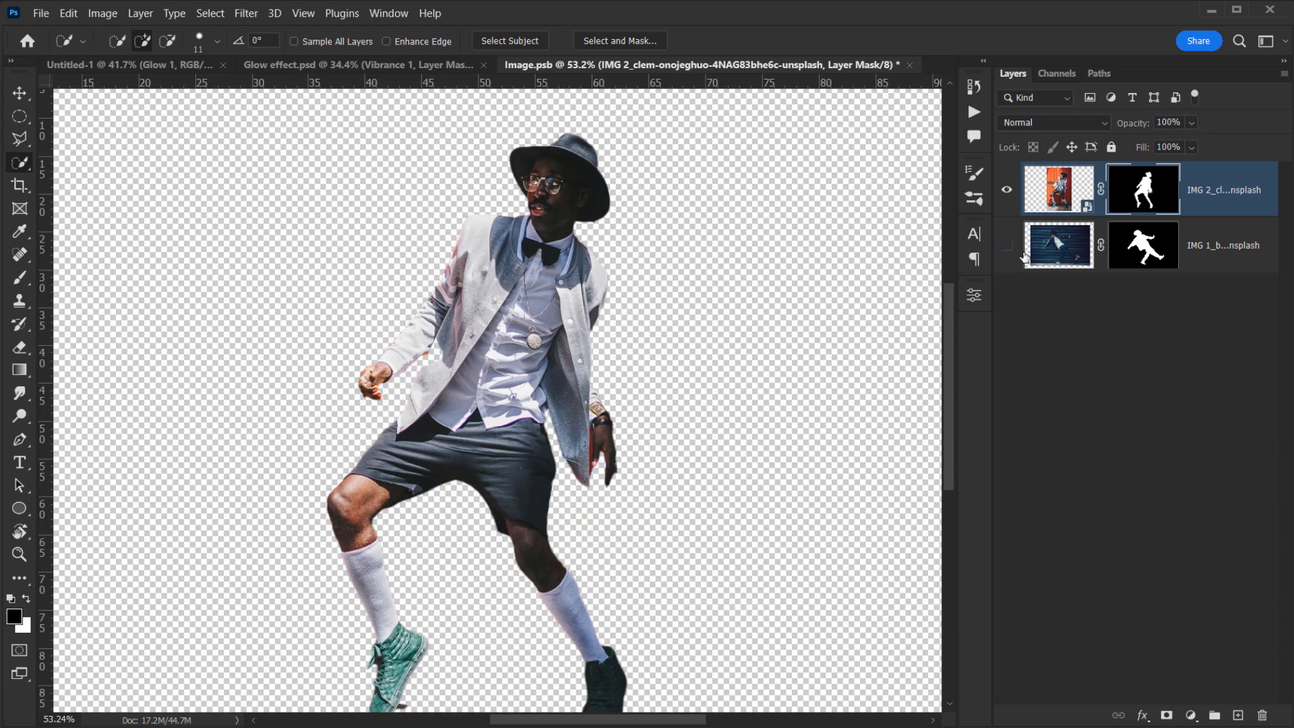
{"action": "scroll", "coordinate": [558, 376], "scroll_direction": "down", "scroll_amount": 2}
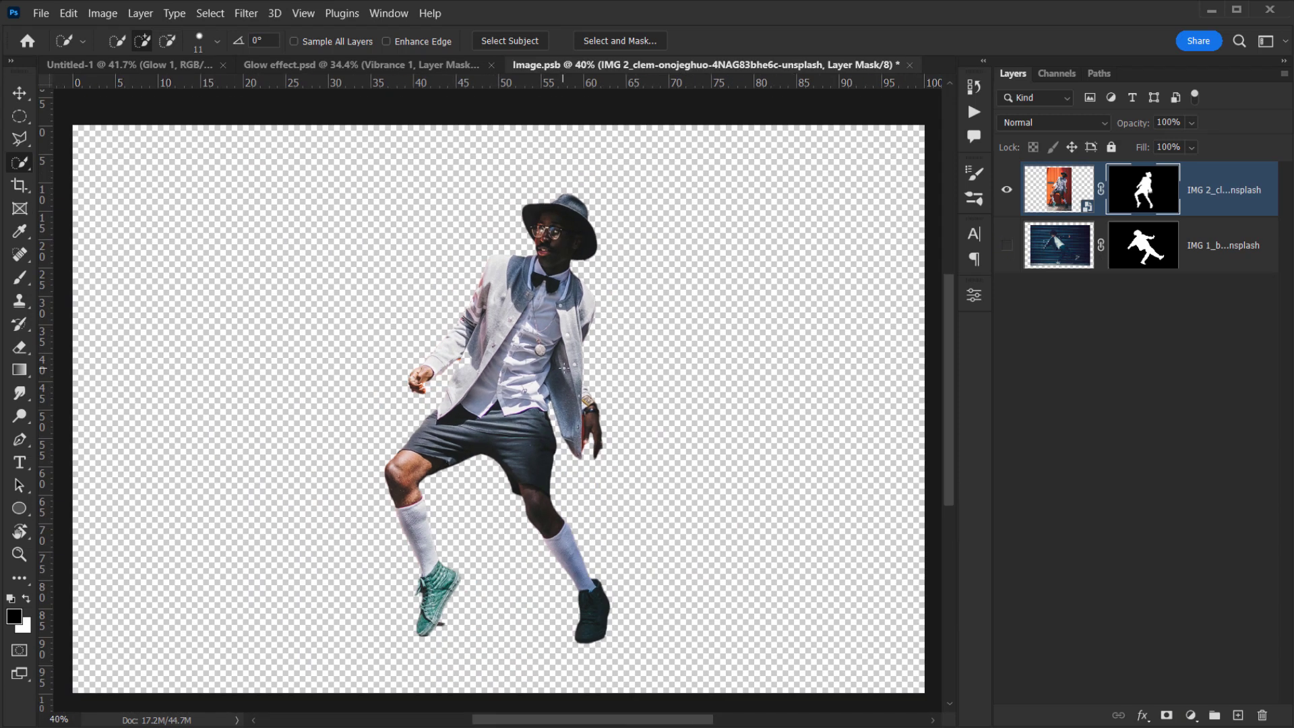
Close the smart object document with its changes saved and view the updated neon composition without the interface panels.
{"action": "left_click", "coordinate": [909, 65]}
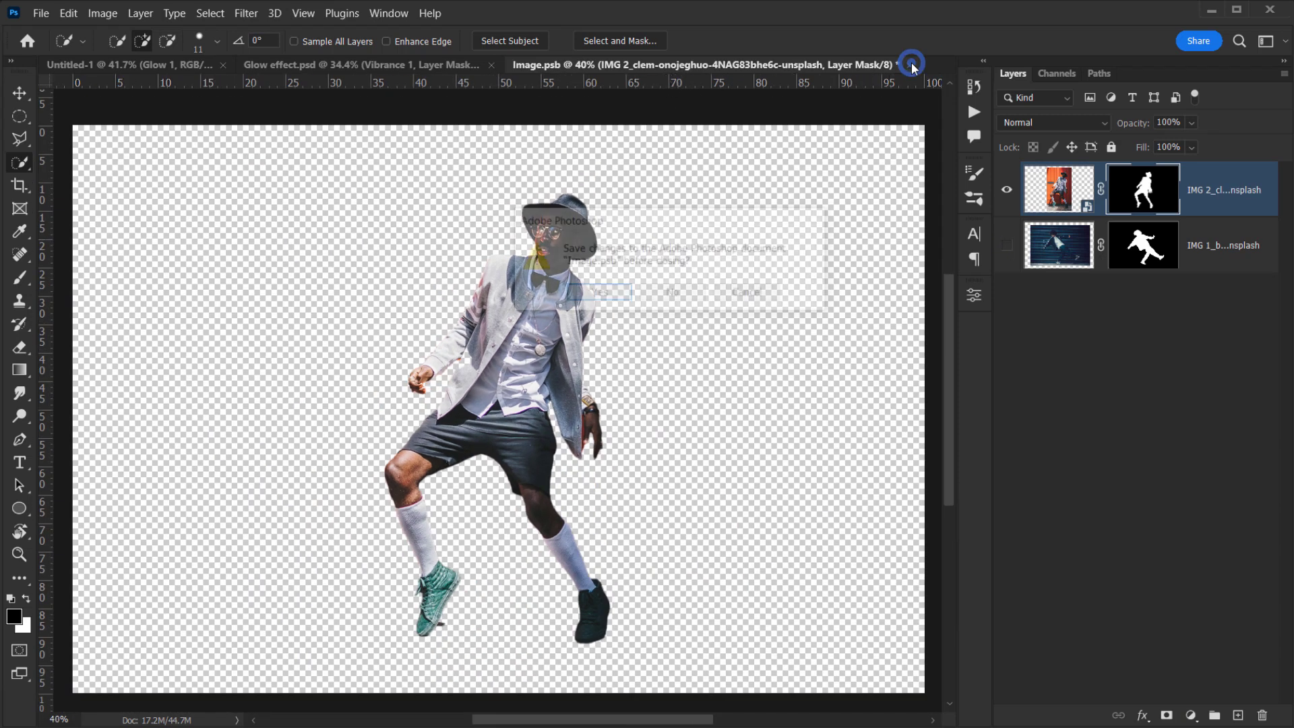
{"action": "left_click", "coordinate": [598, 294]}
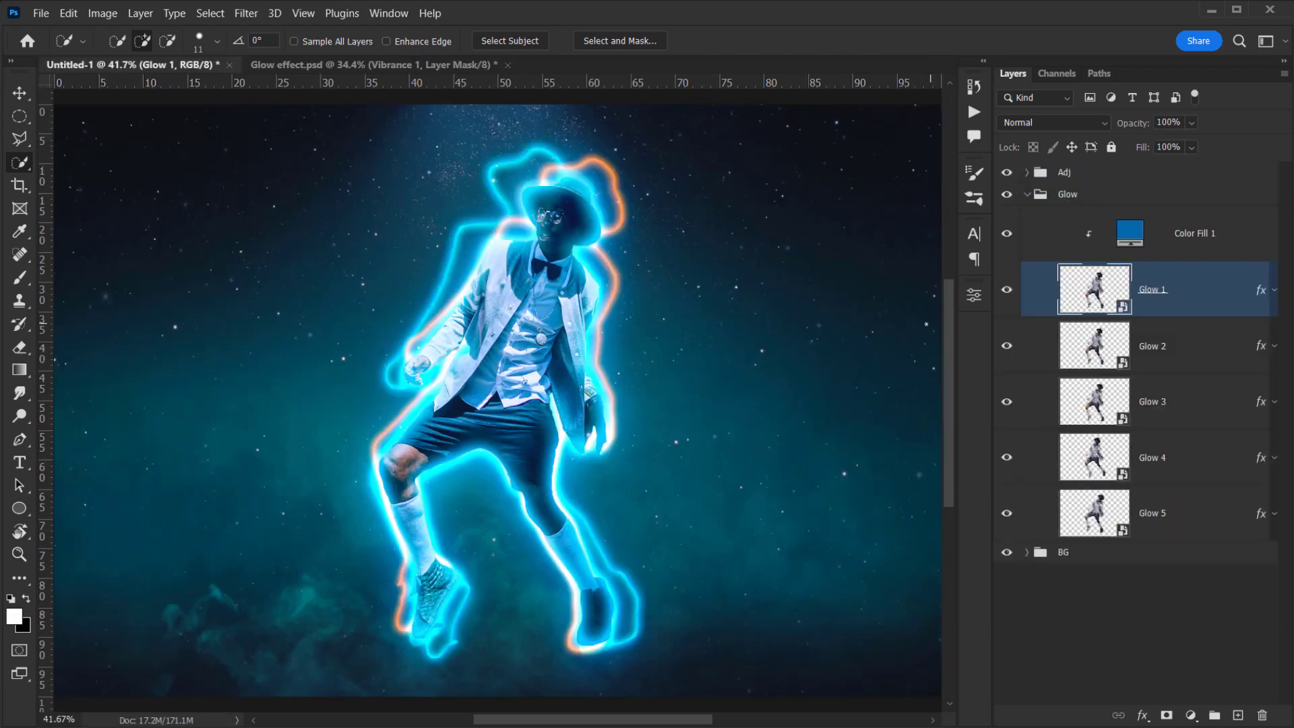
{"action": "scroll", "coordinate": [861, 330], "scroll_direction": "down", "scroll_amount": 1}
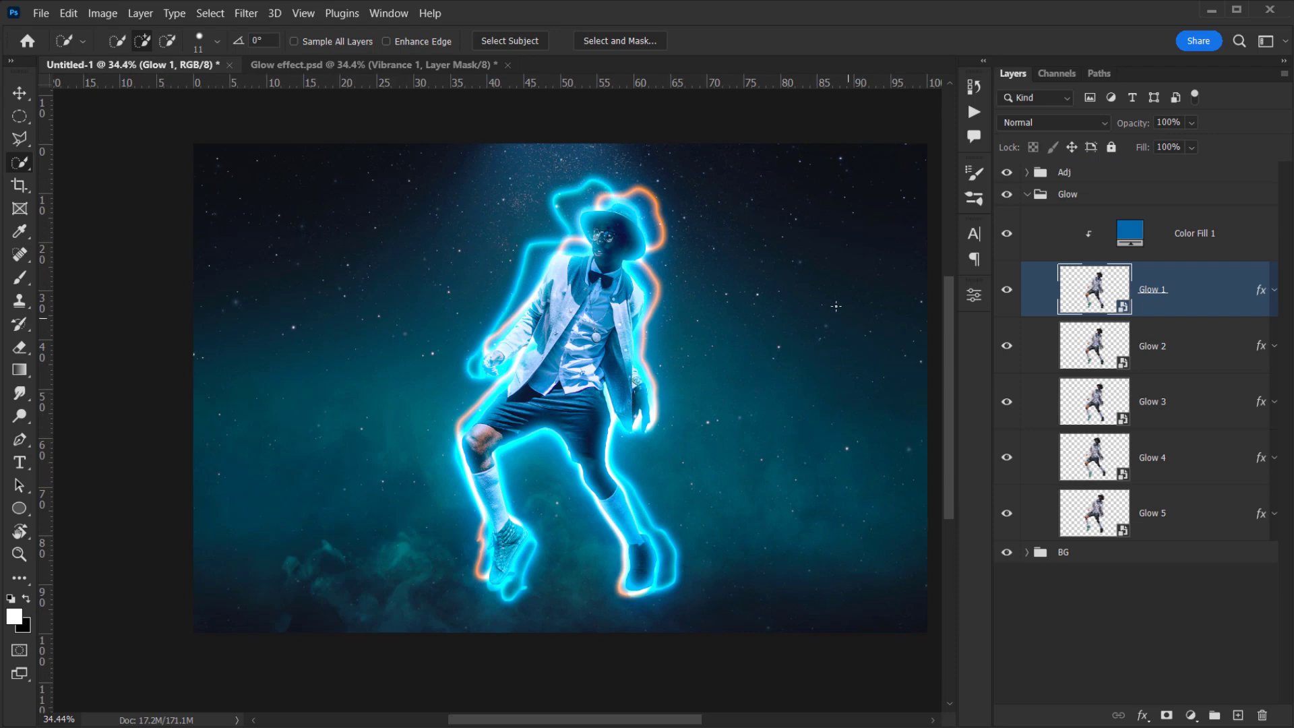
{"action": "scroll", "coordinate": [769, 286], "scroll_direction": "down", "scroll_amount": 1}
{"action": "key", "text": "Tab"}
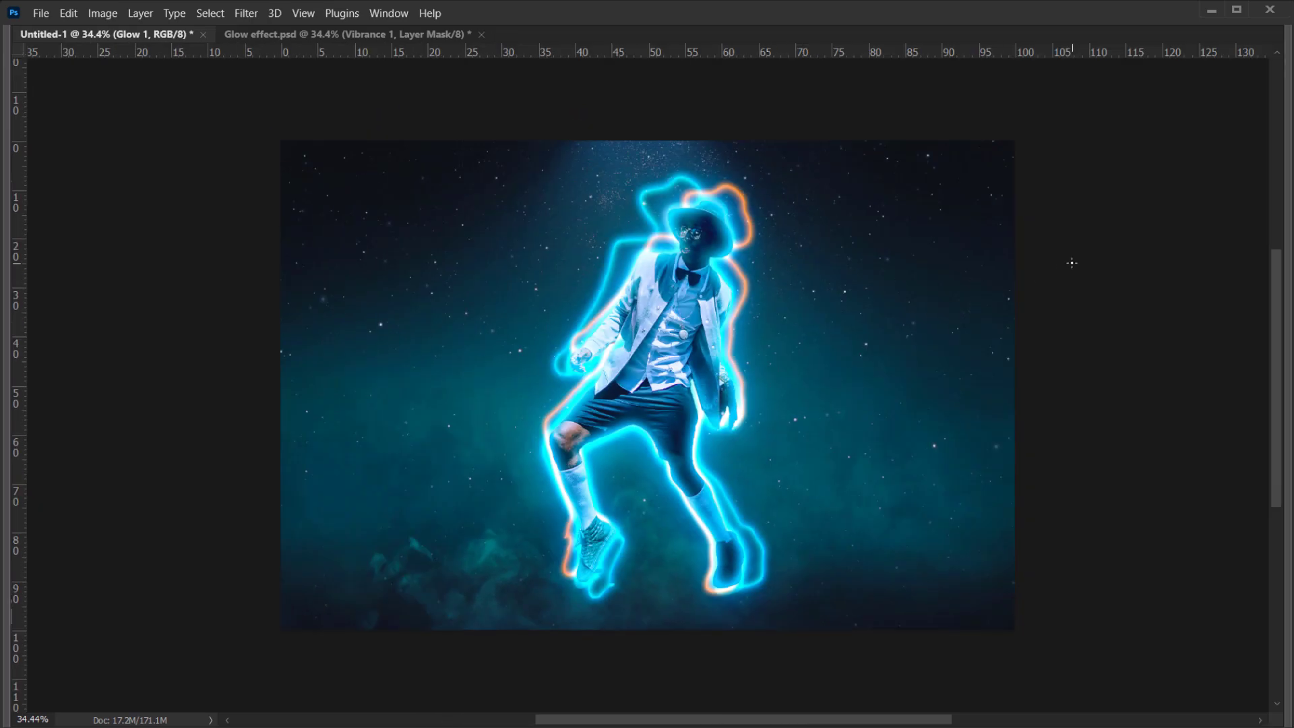